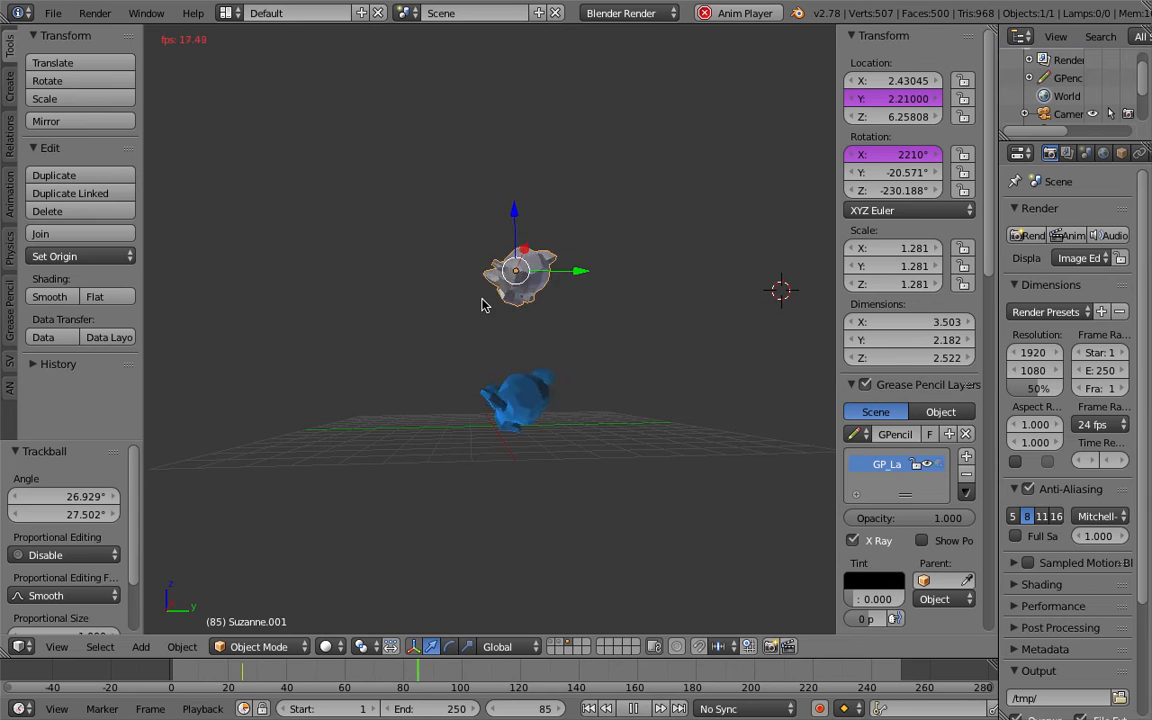
Draw a long horizontal grease pencil stroke across the ground beneath the blue monkey.
{"action": "middle_click_drag", "start_coordinate": [486, 307], "coordinate": [599, 352]}
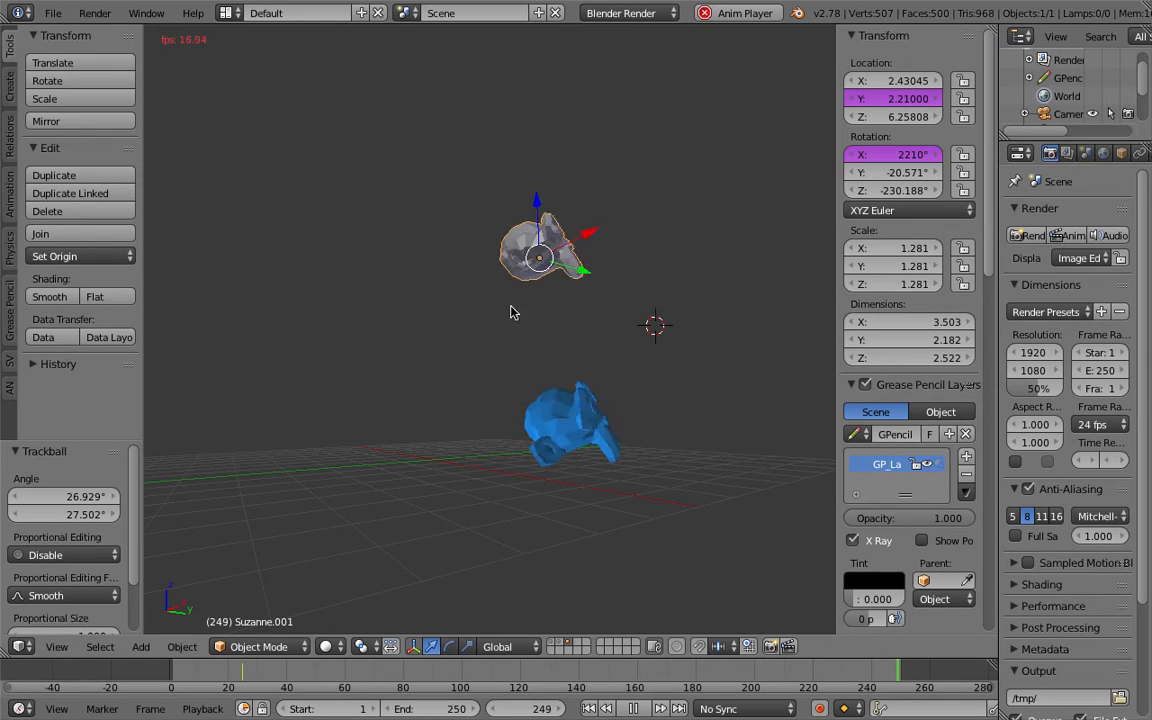
{"action": "middle_click_drag", "start_coordinate": [530, 400], "coordinate": [557, 407]}
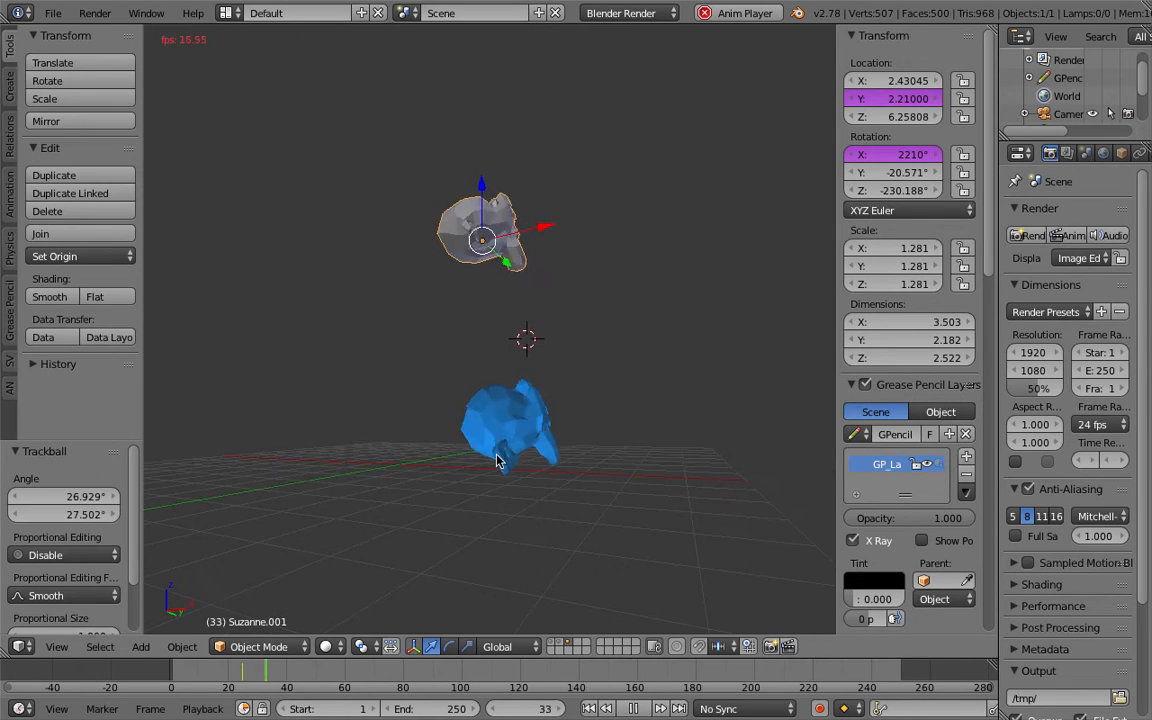
{"action": "left_click_drag", "start_coordinate": [352, 461], "coordinate": [598, 460]}
{"action": "left_click_drag", "start_coordinate": [714, 459], "coordinate": [715, 463]}
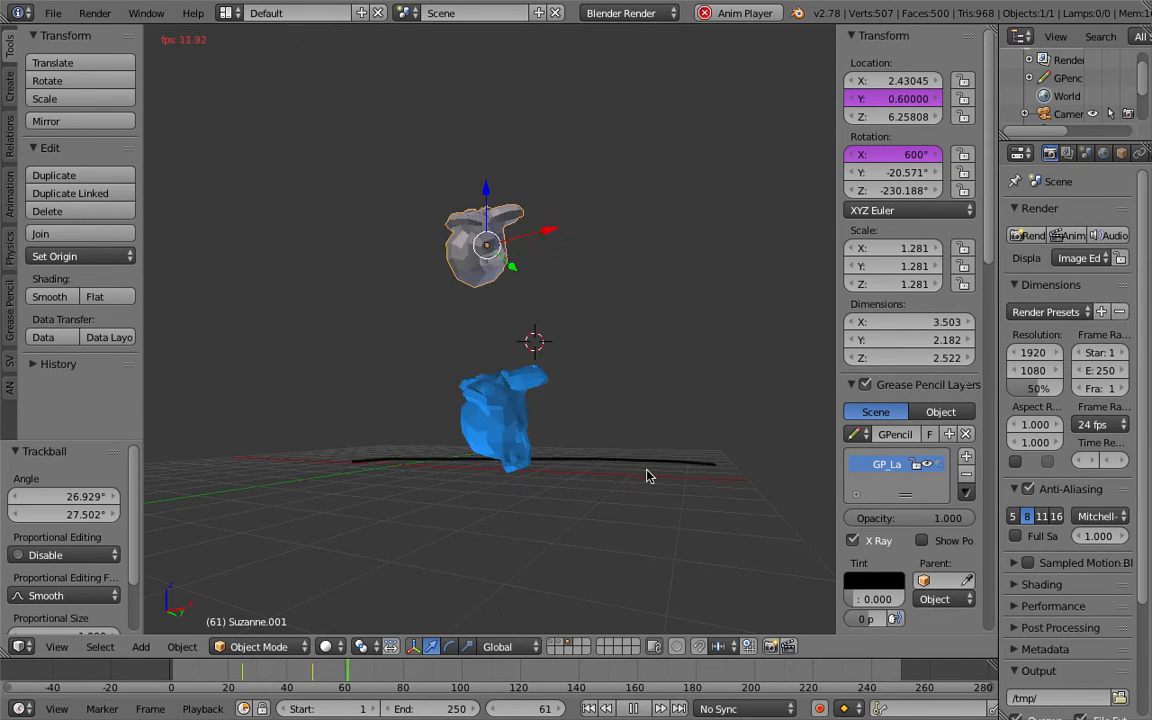
Draw two more horizontal grease pencil strokes across the ground under the monkey.
{"action": "middle_click_drag", "start_coordinate": [543, 469], "coordinate": [528, 459]}
{"action": "mouse_move", "coordinate": [470, 474]}
{"action": "left_mouse_down"}
{"action": "mouse_move", "coordinate": [611, 469]}
{"action": "mouse_move", "coordinate": [295, 458]}
{"action": "mouse_move", "coordinate": [601, 459]}
{"action": "left_mouse_up"}
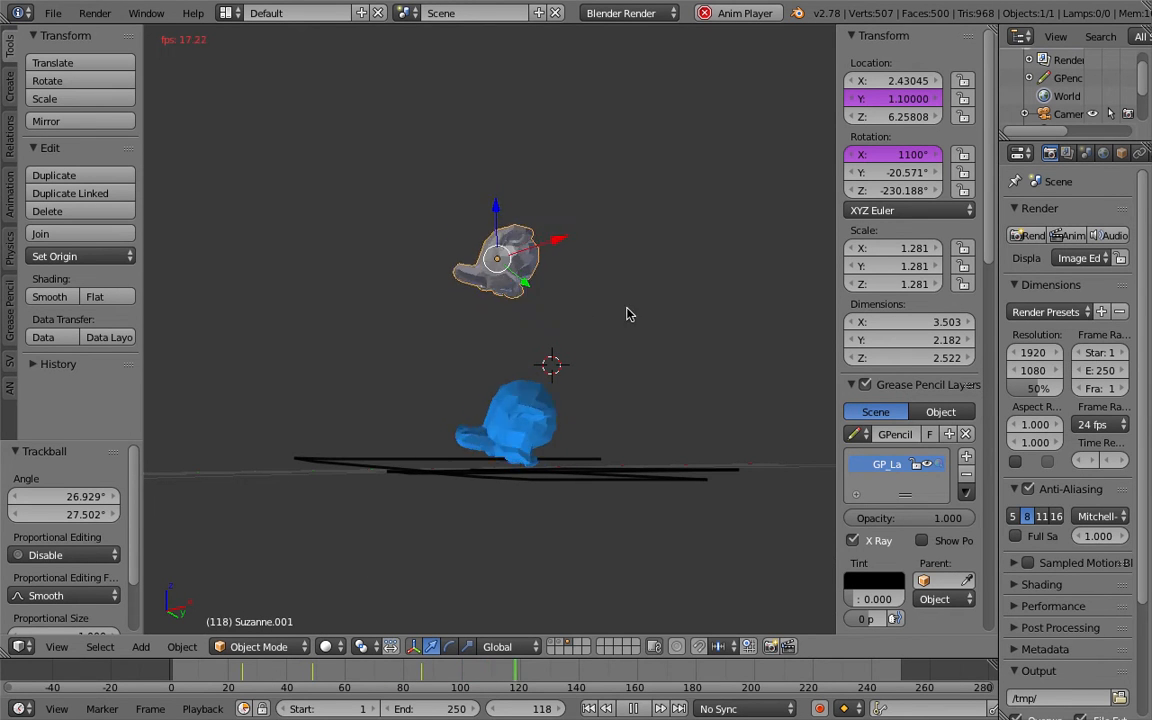
{"action": "middle_click_drag", "start_coordinate": [553, 347], "coordinate": [499, 398]}
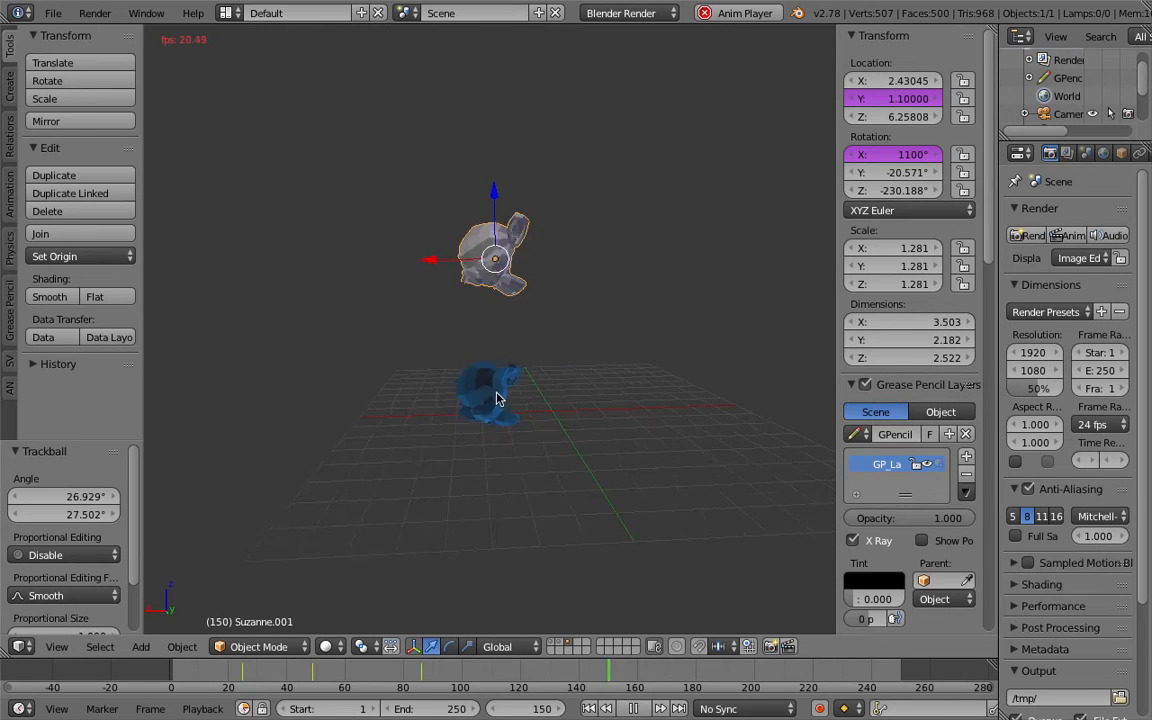
Stop playback and remove the drivers from the Y location and X rotation fields.
{"action": "left_click", "coordinate": [634, 708]}
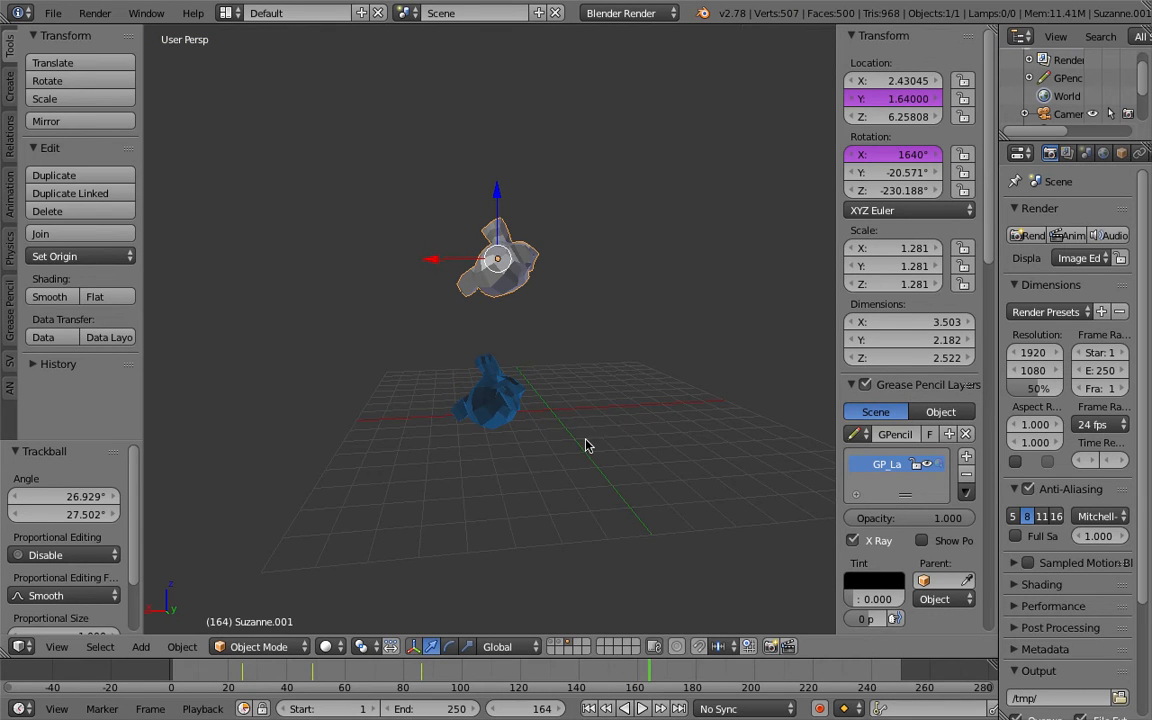
{"action": "right_click", "coordinate": [880, 98]}
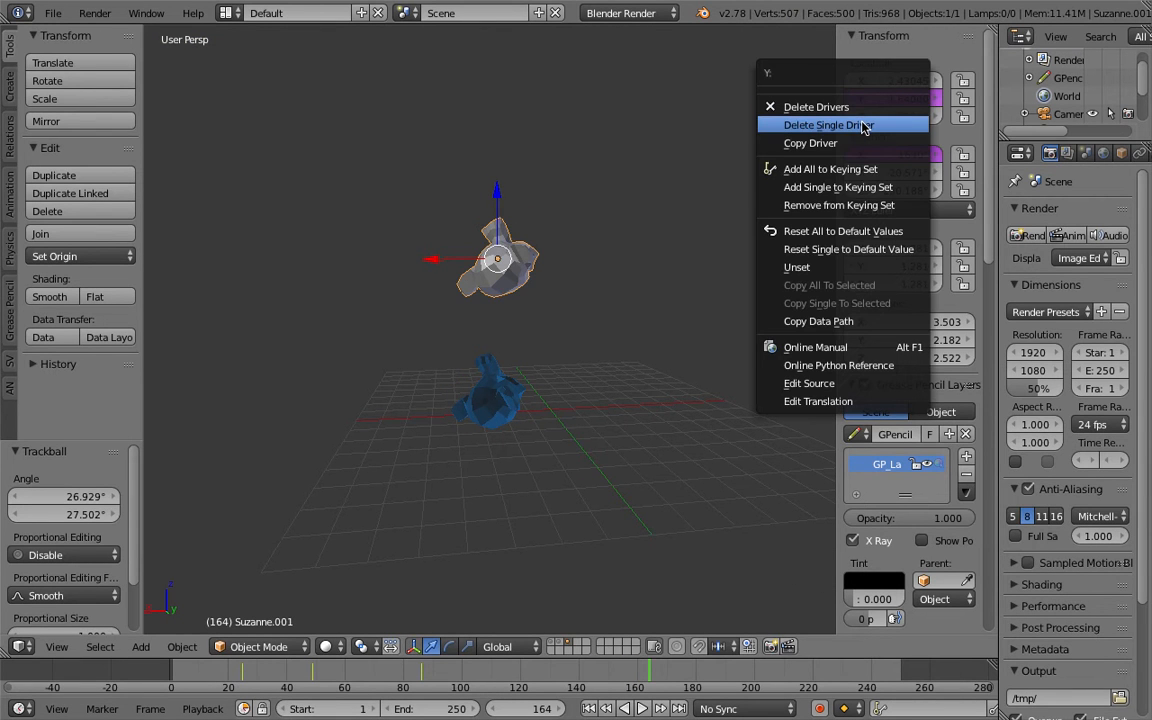
{"action": "left_click", "coordinate": [866, 125]}
{"action": "right_click", "coordinate": [869, 157]}
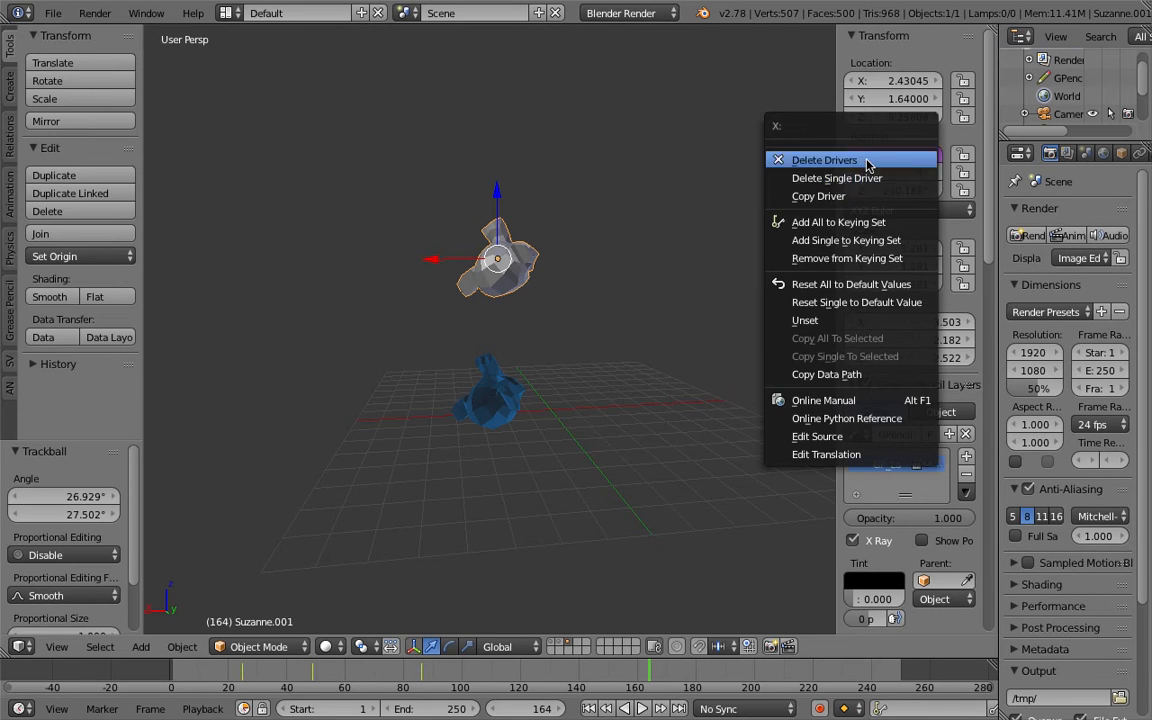
{"action": "left_click", "coordinate": [873, 177]}
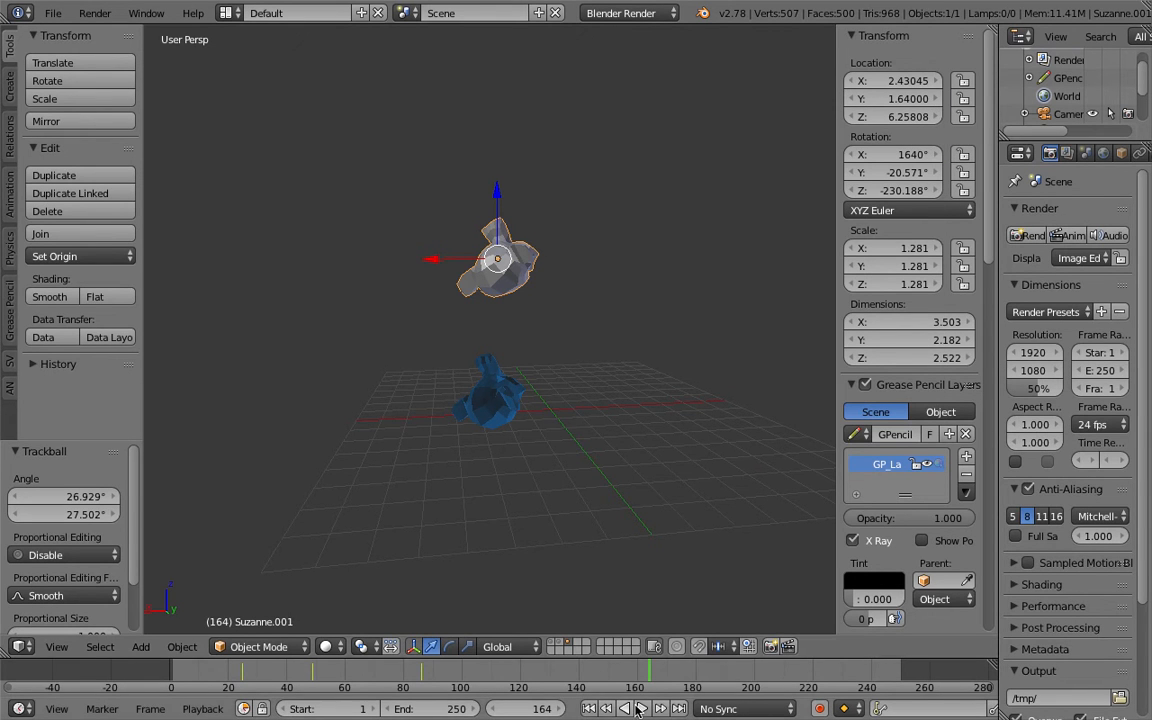
Play the animation and trackball-rotate the selected monkey.
{"action": "left_click", "coordinate": [643, 708]}
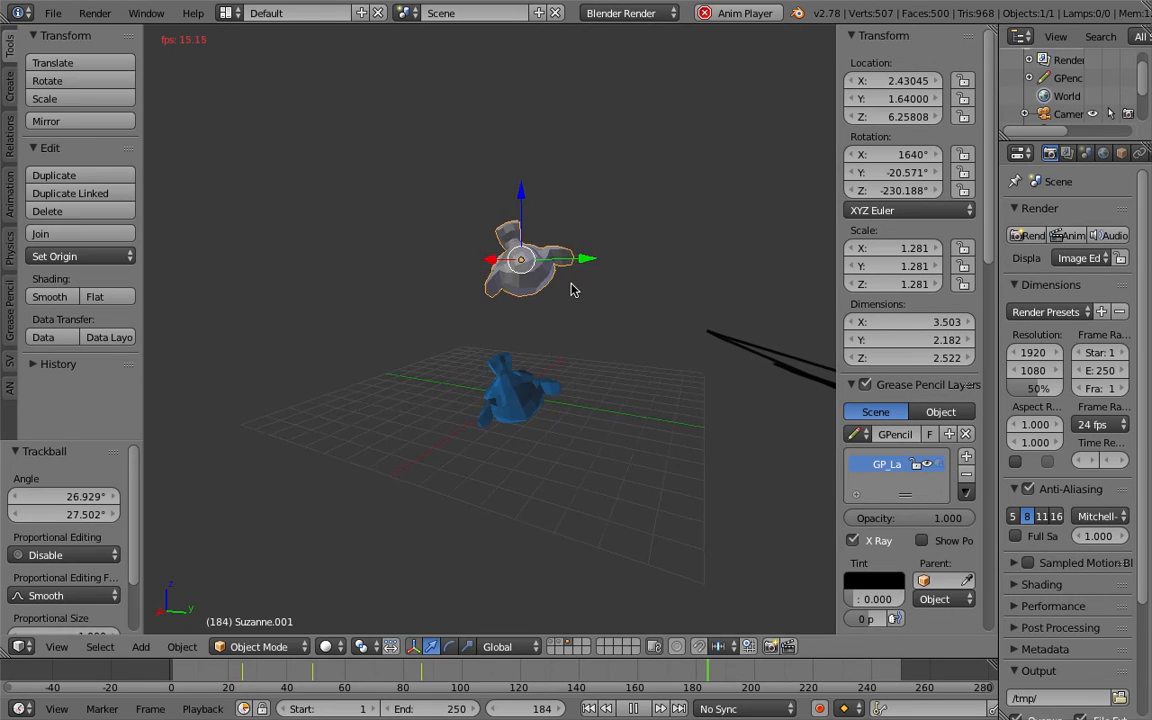
{"action": "key", "text": "r"}
{"action": "left_click", "coordinate": [530, 314]}
{"action": "key", "text": "r"}
{"action": "key", "text": "r"}
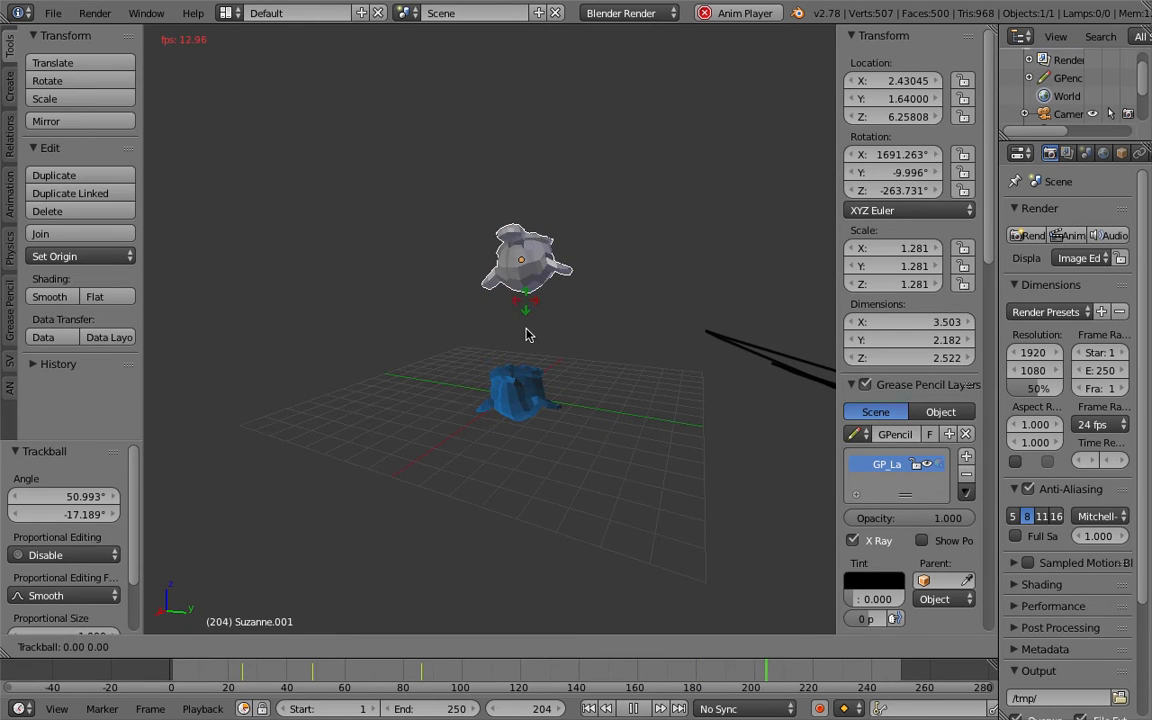
{"action": "left_click", "coordinate": [550, 480]}
Delete the grease pencil layer and trackball-rotate the monkey again.
{"action": "left_click", "coordinate": [965, 476]}
{"action": "key", "text": "r"}
{"action": "key", "text": "r"}
{"action": "left_click", "coordinate": [527, 295]}
{"action": "middle_click_drag", "start_coordinate": [527, 295], "coordinate": [581, 329]}
{"action": "scroll", "coordinate": [547, 363], "scroll_direction": "up", "scroll_amount": 2}
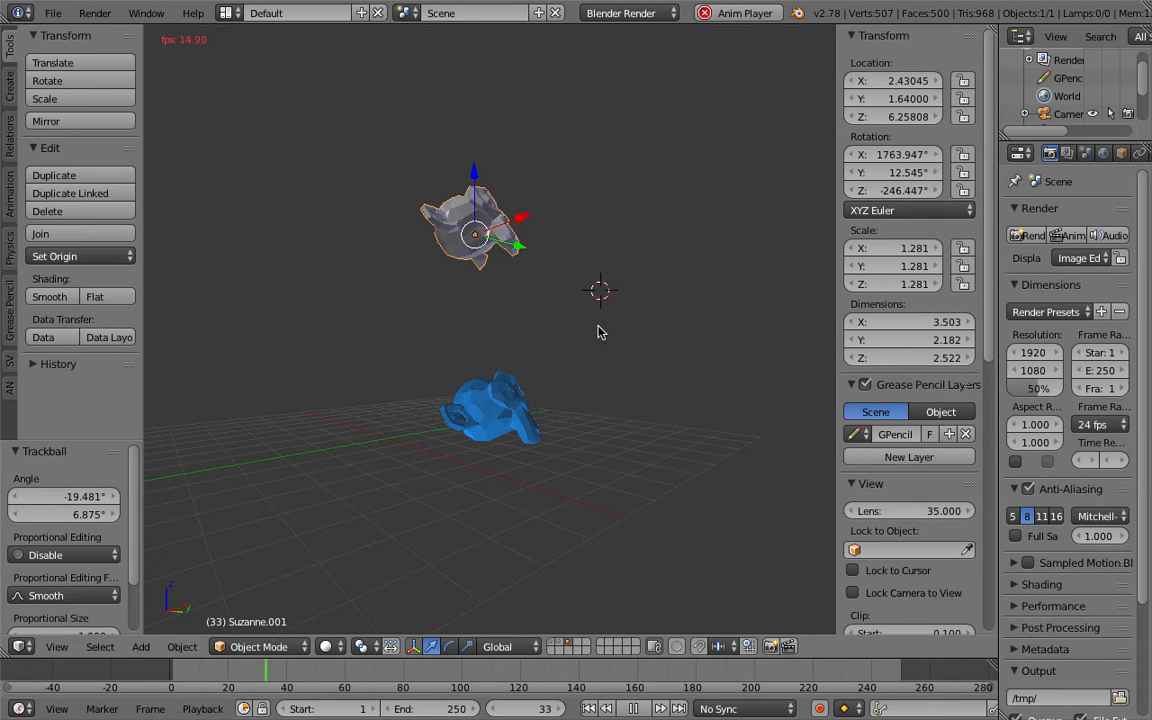
Place a grease pencil dot beside the lower monkey and trackball-rotate the selected monkey once more.
{"action": "left_click_drag", "start_coordinate": [597, 335], "coordinate": [551, 382]}
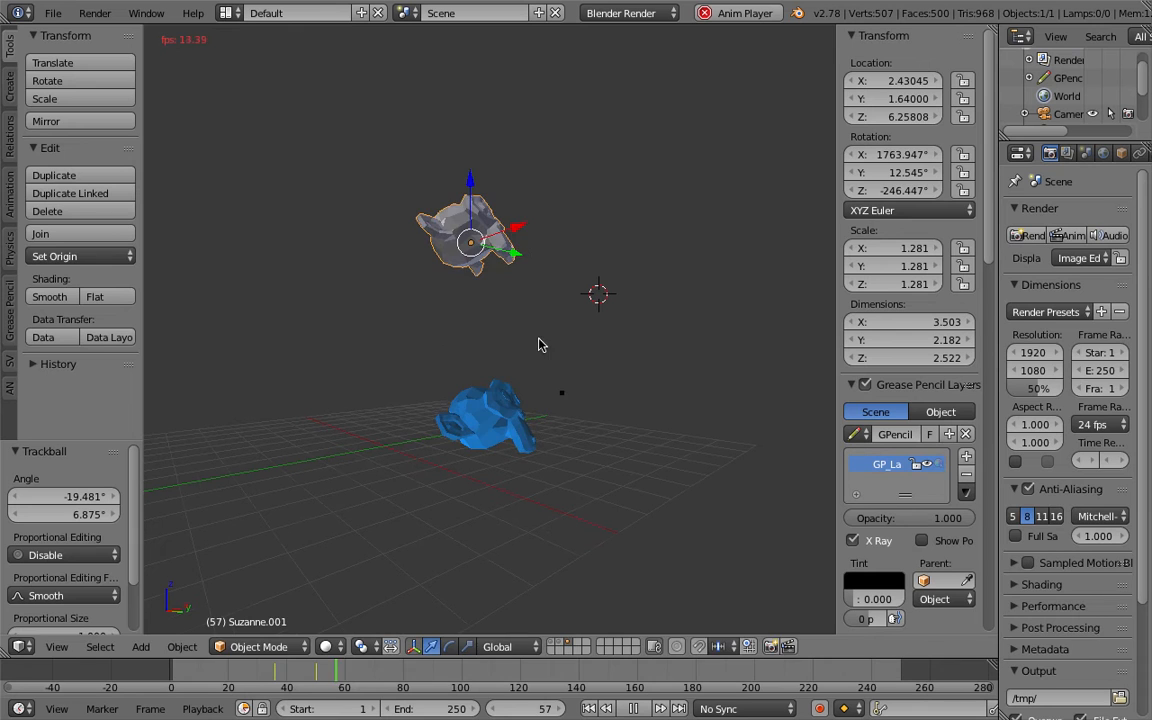
{"action": "key", "text": "r"}
{"action": "key", "text": "r"}
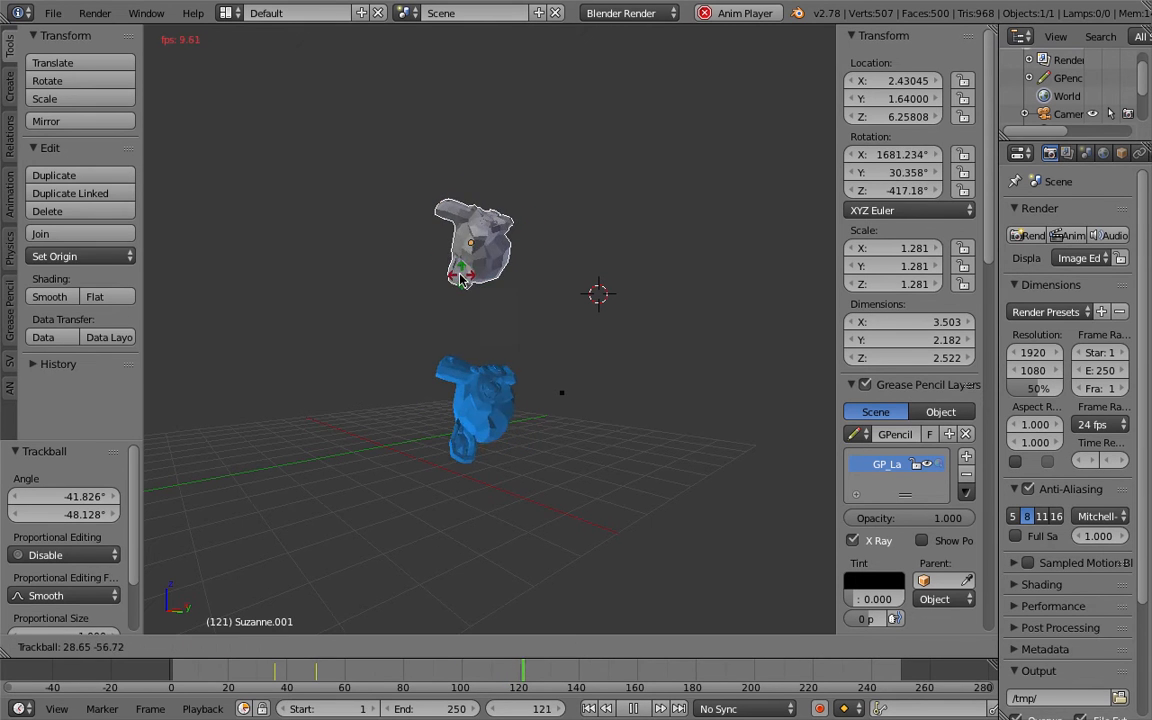
{"action": "left_click", "coordinate": [420, 357]}
{"action": "middle_click_drag", "start_coordinate": [419, 351], "coordinate": [407, 341]}
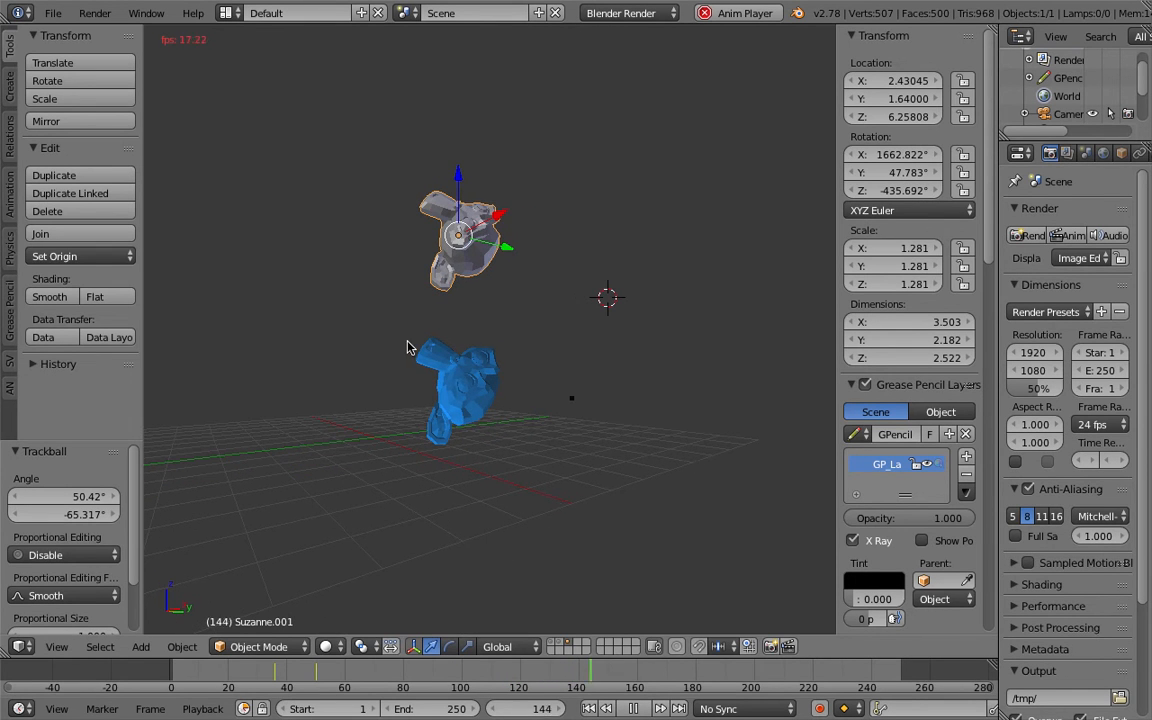
Draw grease pencil strokes outlining the lower blue monkey and stop playback.
{"action": "left_click_drag", "start_coordinate": [399, 340], "coordinate": [510, 339]}
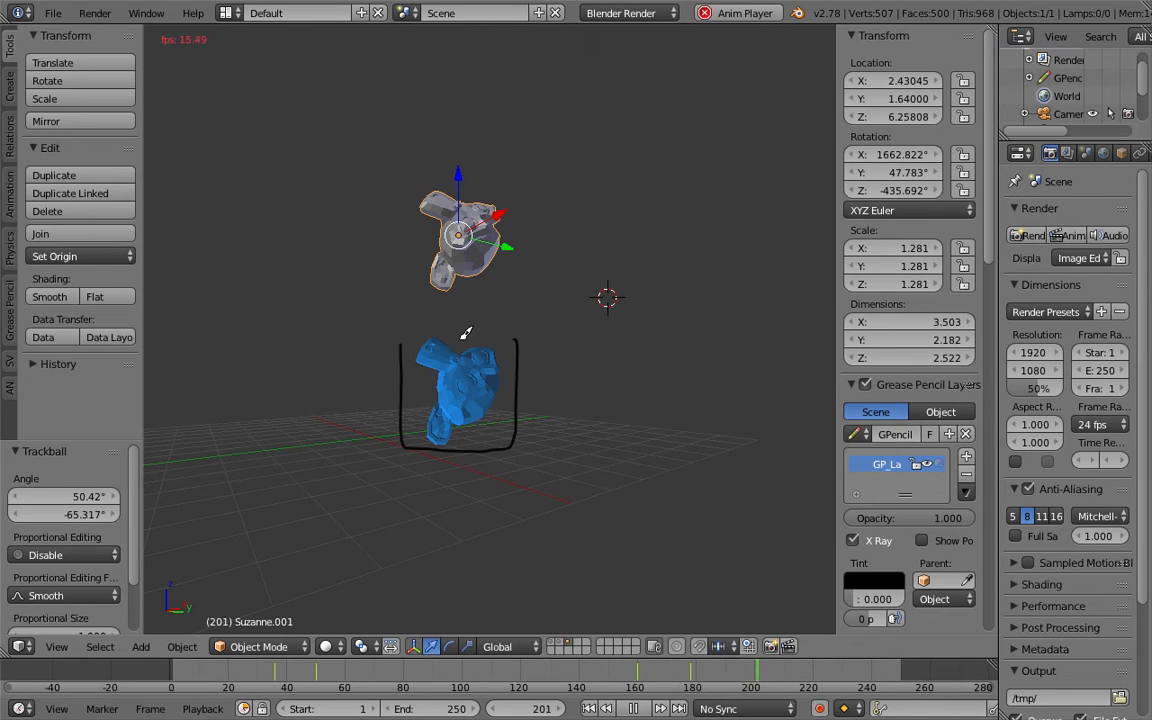
{"action": "mouse_move", "coordinate": [468, 395]}
{"action": "middle_mouse_down"}
{"action": "mouse_move", "coordinate": [450, 419]}
{"action": "mouse_move", "coordinate": [465, 437]}
{"action": "mouse_move", "coordinate": [478, 404]}
{"action": "mouse_move", "coordinate": [434, 446]}
{"action": "mouse_move", "coordinate": [442, 455]}
{"action": "mouse_move", "coordinate": [589, 463]}
{"action": "mouse_move", "coordinate": [470, 463]}
{"action": "middle_mouse_up"}
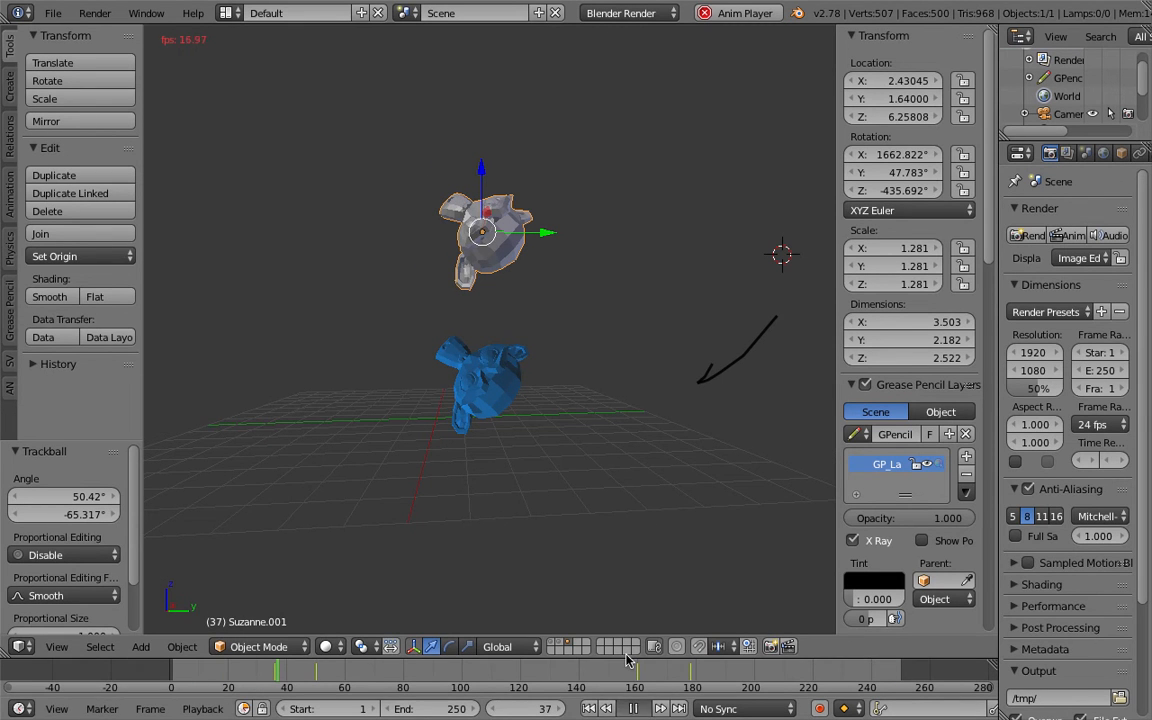
{"action": "key", "text": "alt+a"}
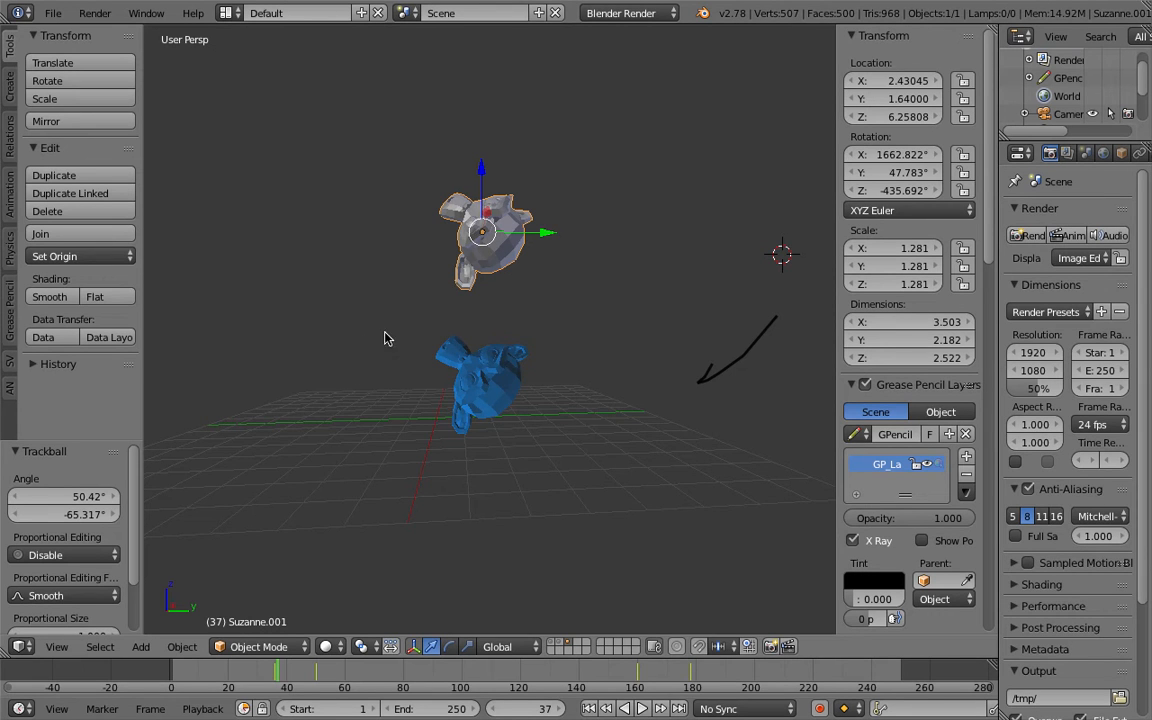
Start a new file by reloading the start-up file.
{"action": "middle_click_drag", "start_coordinate": [446, 336], "coordinate": [393, 334]}
{"action": "middle_click_drag", "start_coordinate": [598, 295], "coordinate": [484, 264]}
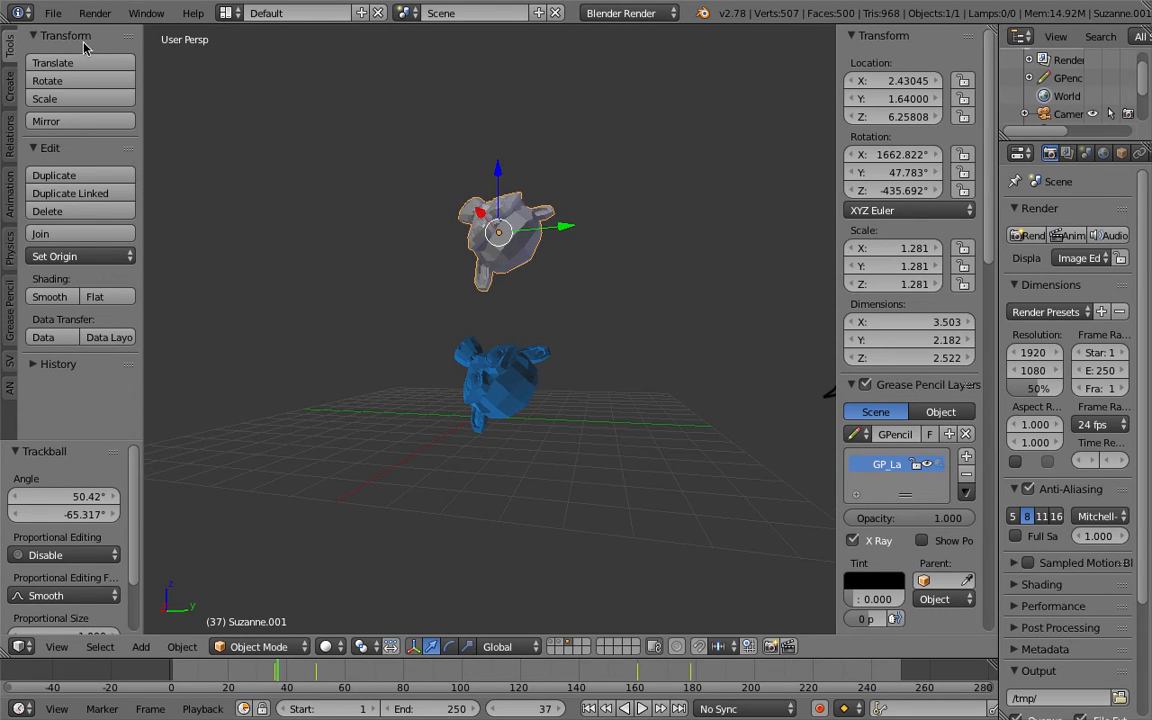
{"action": "middle_click_drag", "start_coordinate": [803, 326], "coordinate": [787, 341]}
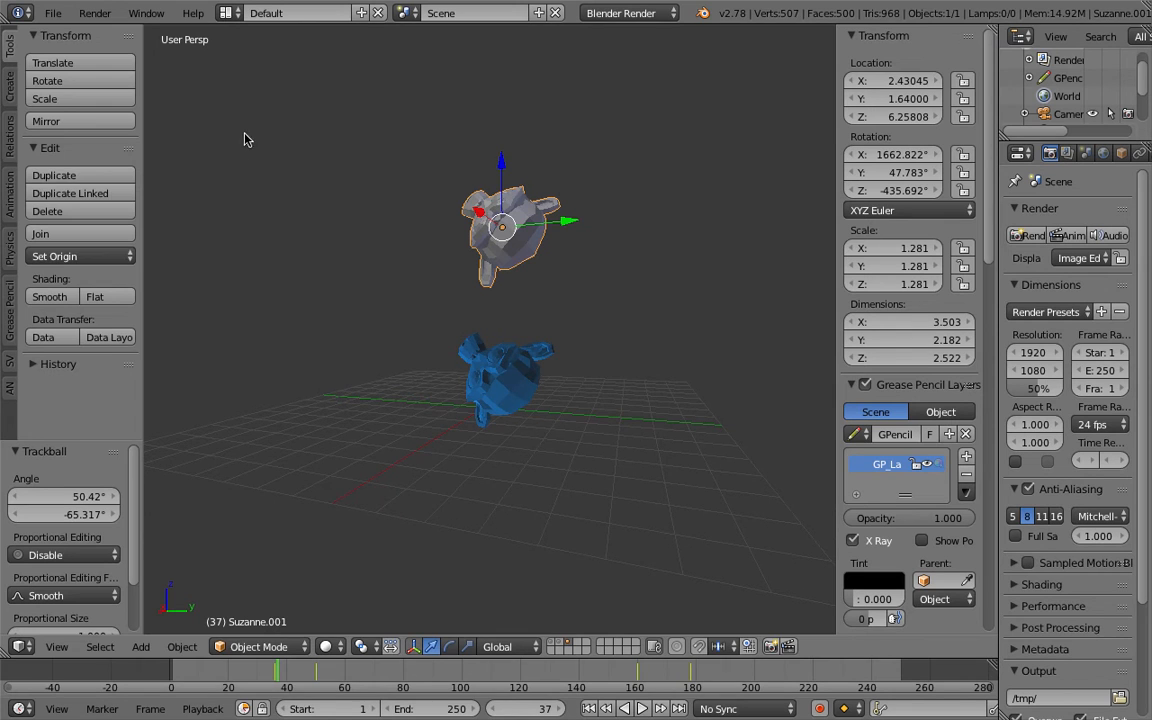
{"action": "left_click", "coordinate": [54, 15]}
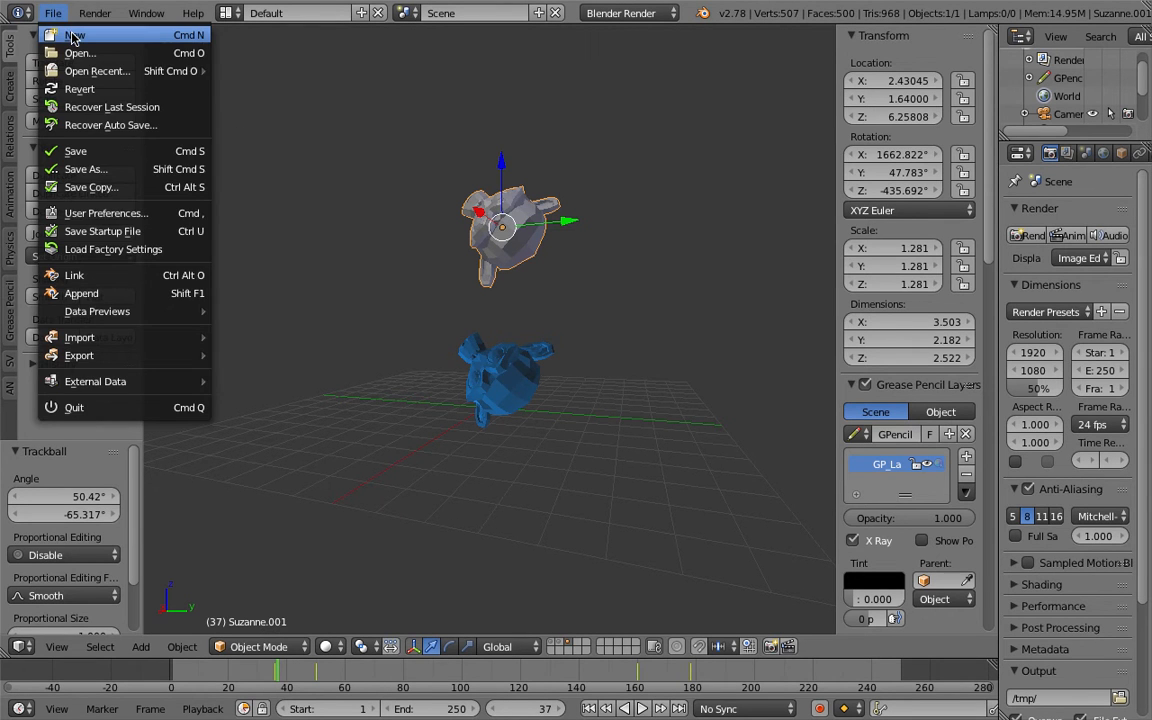
{"action": "left_click", "coordinate": [72, 36]}
{"action": "left_click", "coordinate": [104, 49]}
Delete the default cube.
{"action": "middle_click_drag", "start_coordinate": [661, 329], "coordinate": [538, 326]}
{"action": "key", "text": "x"}
{"action": "left_click", "coordinate": [594, 317]}
{"action": "scroll", "coordinate": [538, 326], "scroll_direction": "up", "scroll_amount": 2}
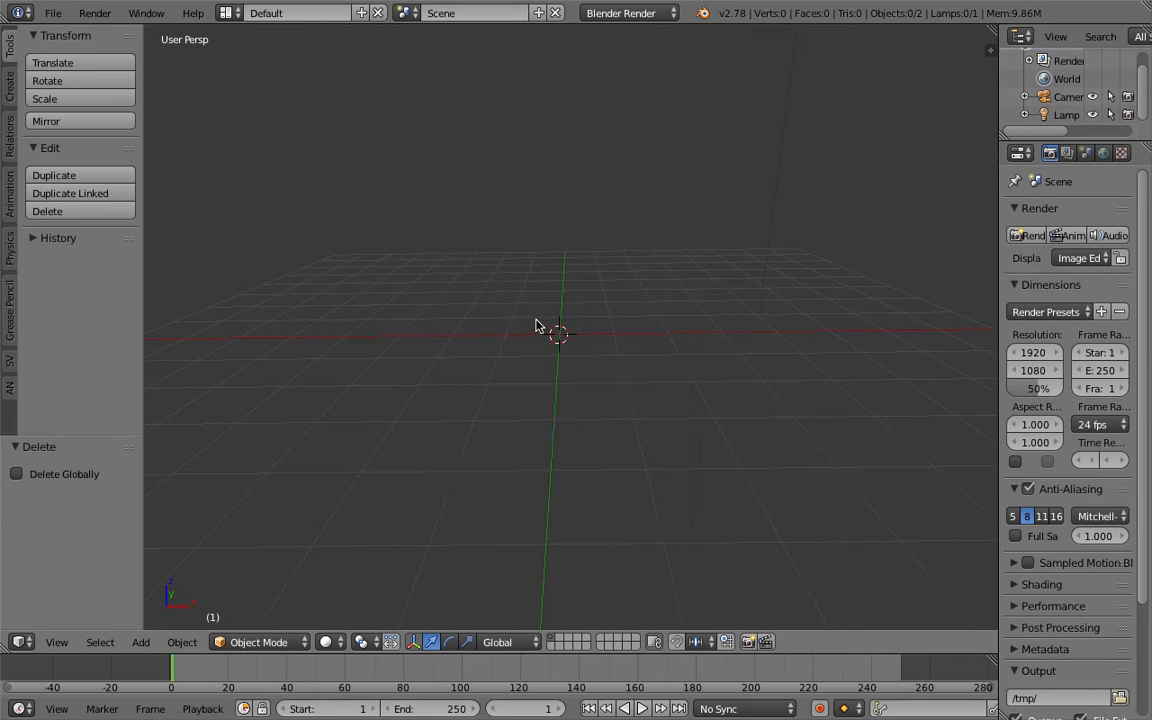
Add a Torus mesh.
{"action": "key", "text": "shift+a"}
{"action": "mouse_move", "coordinate": [538, 326]}
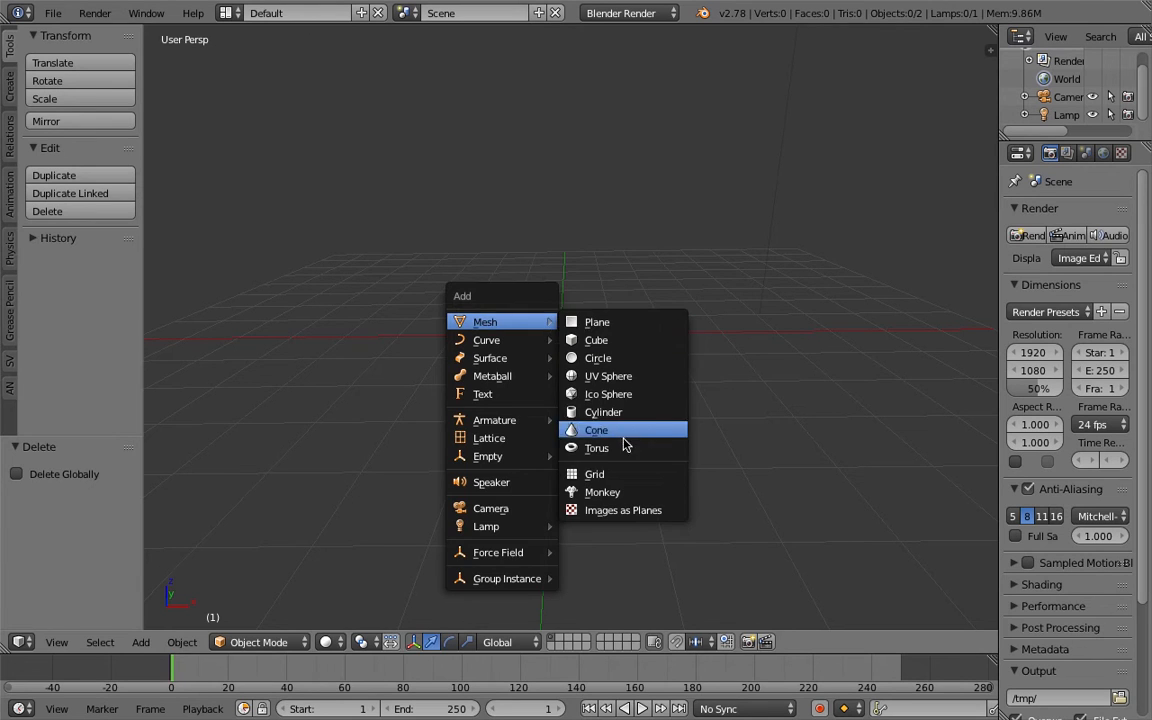
{"action": "left_click", "coordinate": [600, 450]}
Move the torus to the left and trackball-rotate it.
{"action": "key", "text": "g"}
{"action": "left_click", "coordinate": [437, 305]}
{"action": "key", "text": "r"}
{"action": "key", "text": "r"}
{"action": "left_click", "coordinate": [480, 290]}
Add a Monkey mesh.
{"action": "key", "text": "shift+a"}
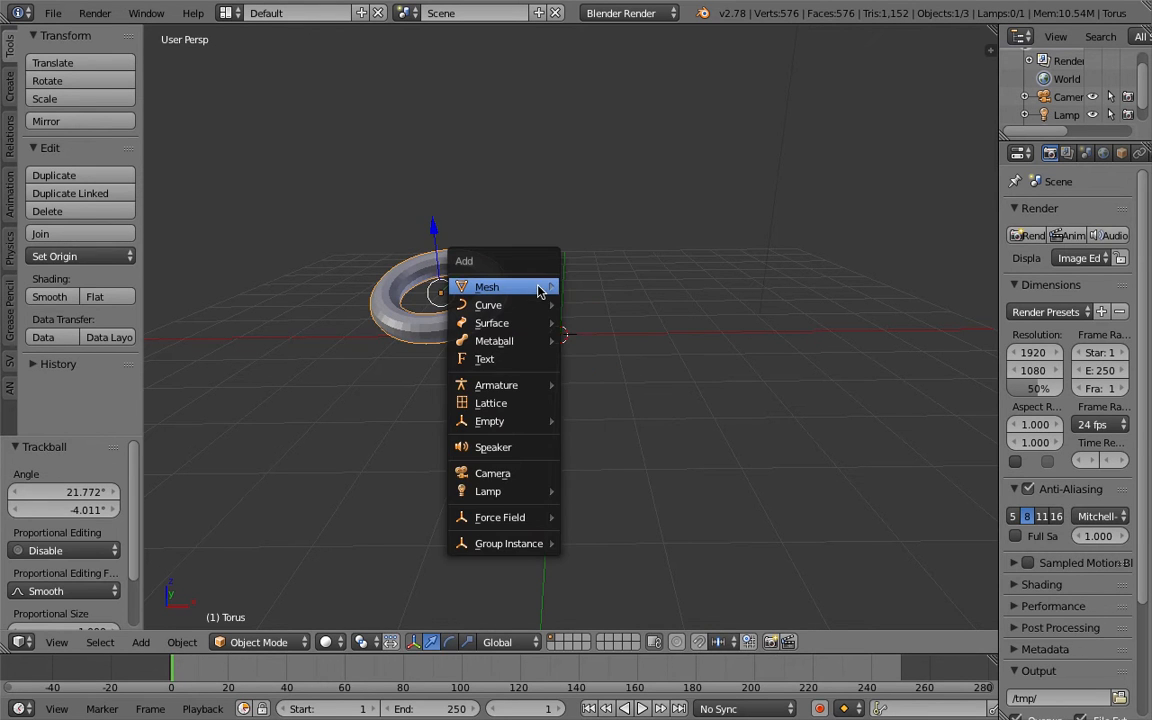
{"action": "mouse_move", "coordinate": [500, 287]}
{"action": "left_click", "coordinate": [643, 453]}
Move the monkey up and to the right, then trackball-rotate it.
{"action": "key", "text": "g"}
{"action": "left_click", "coordinate": [622, 286]}
{"action": "key", "text": "r"}
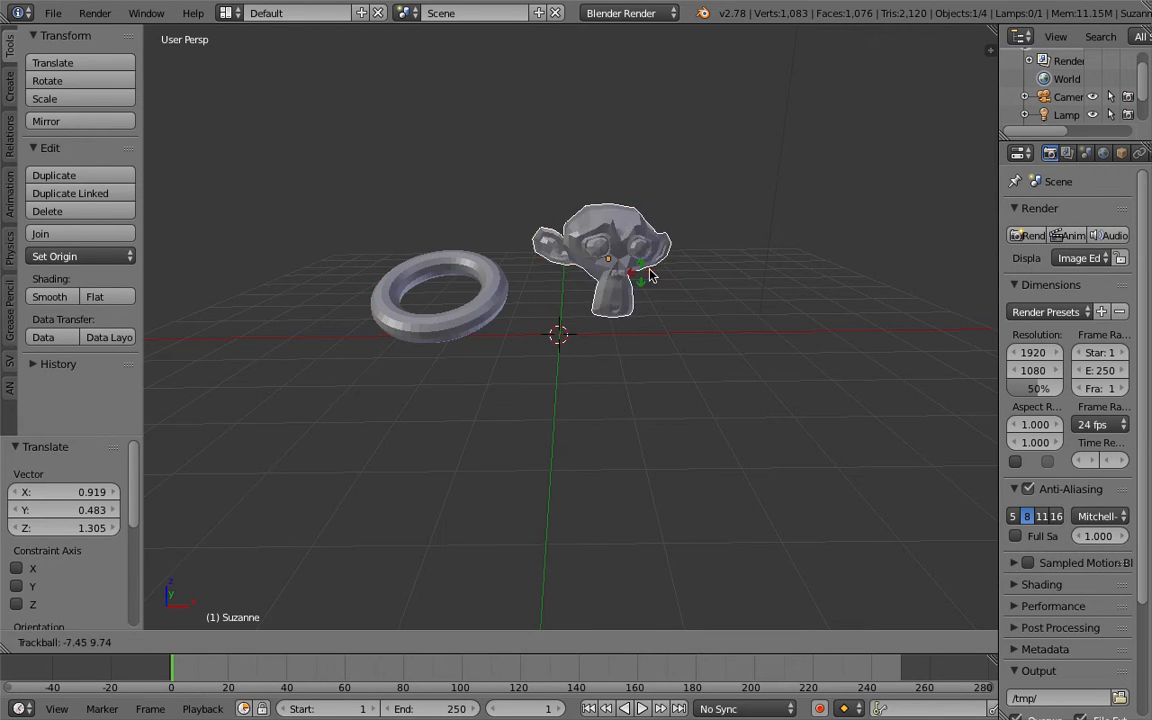
{"action": "key", "text": "r"}
{"action": "left_click", "coordinate": [626, 270]}
Add a Cone mesh.
{"action": "key", "text": "shift+a"}
{"action": "mouse_move", "coordinate": [664, 269]}
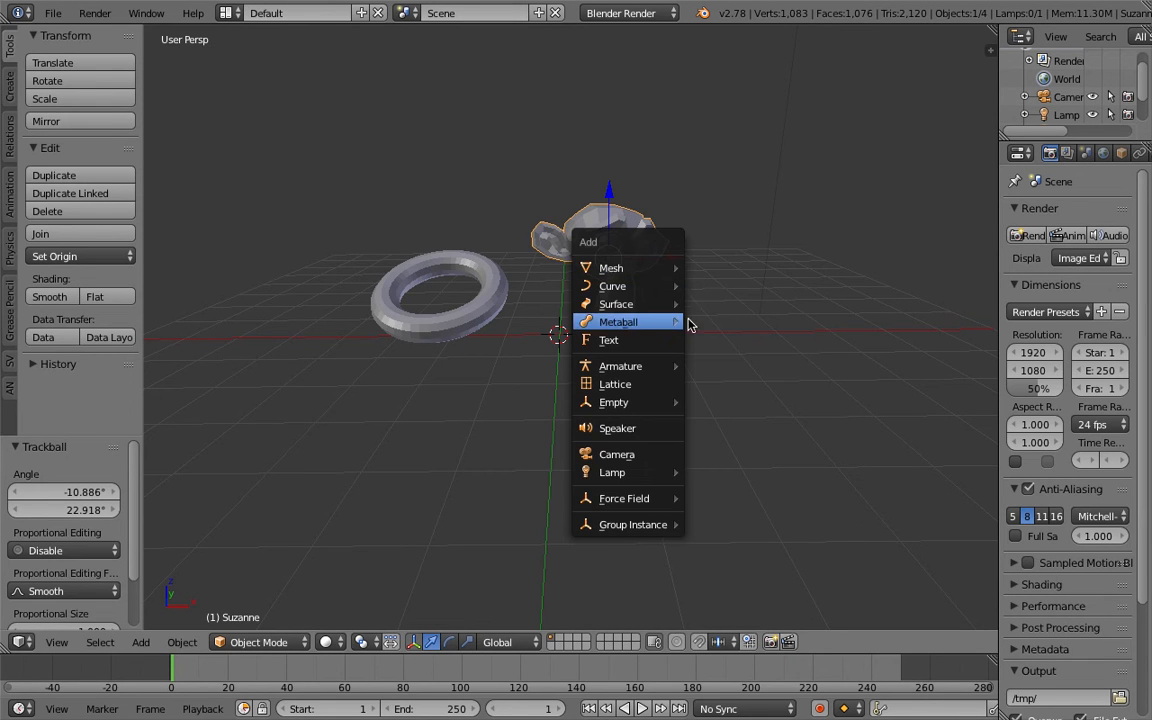
{"action": "left_click", "coordinate": [748, 375]}
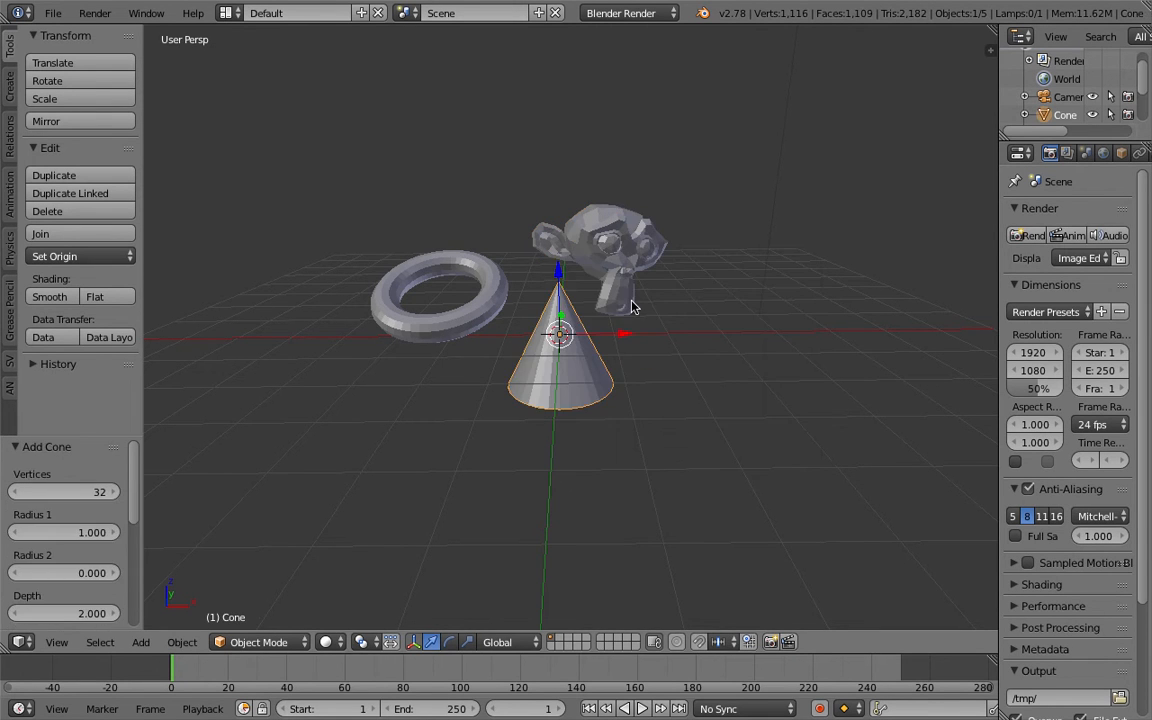
Rotate the cone and move it to the right of the monkey.
{"action": "key", "text": "r"}
{"action": "left_click", "coordinate": [745, 290]}
{"action": "key", "text": "g"}
{"action": "left_click", "coordinate": [884, 288]}
{"action": "middle_click_drag", "start_coordinate": [752, 298], "coordinate": [716, 304]}
{"action": "key", "text": "g"}
{"action": "left_click", "coordinate": [822, 262]}
{"action": "middle_click_drag", "start_coordinate": [800, 258], "coordinate": [617, 400]}
Switch the viewport shading to Bounding Box.
{"action": "left_click", "coordinate": [330, 642]}
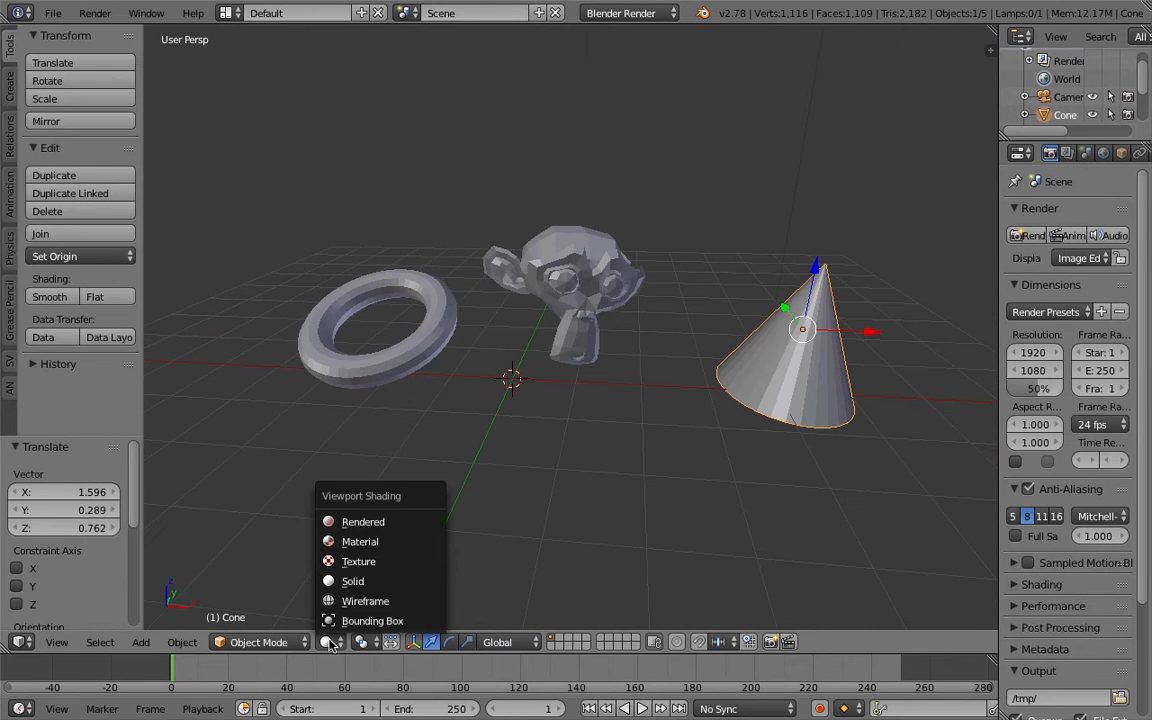
{"action": "left_click", "coordinate": [390, 621]}
Select the monkey and trackball-rotate it.
{"action": "middle_click_drag", "start_coordinate": [514, 391], "coordinate": [427, 305]}
{"action": "right_click", "coordinate": [427, 305]}
{"action": "right_click", "coordinate": [572, 284]}
{"action": "middle_click_drag", "start_coordinate": [572, 284], "coordinate": [545, 275]}
{"action": "right_click", "coordinate": [710, 288]}
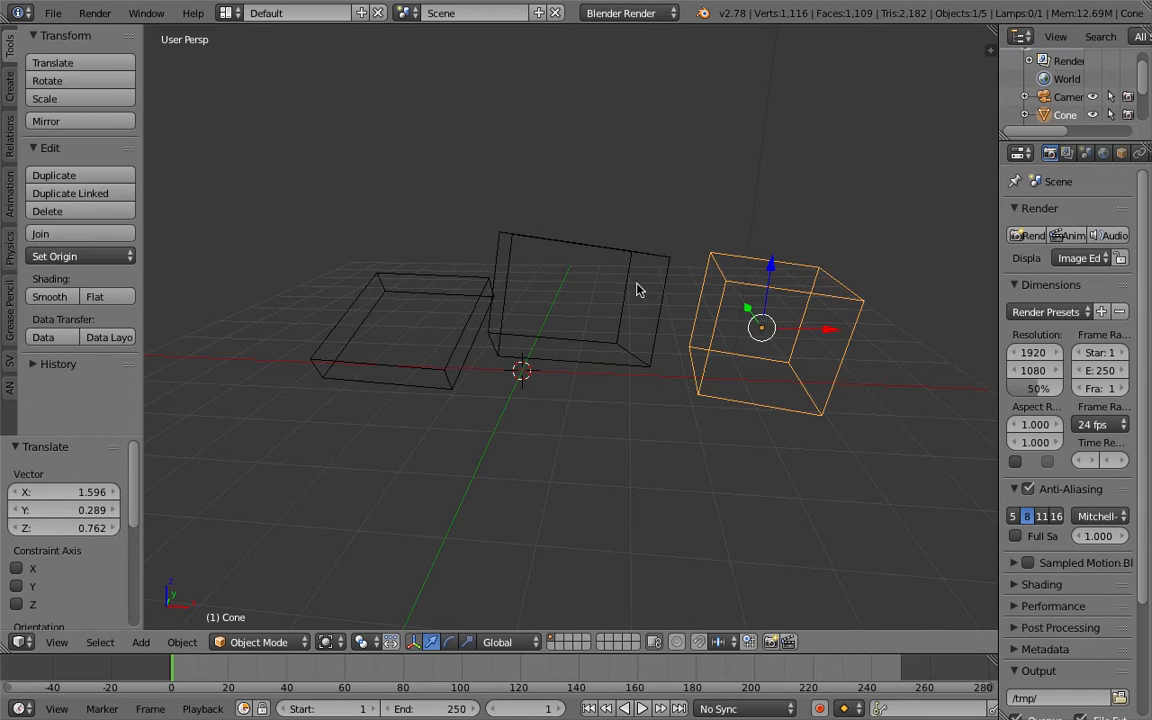
{"action": "right_click", "coordinate": [640, 249]}
{"action": "key", "text": "r"}
Select the cone and trackball-rotate it twice.
{"action": "key", "text": "r"}
{"action": "left_click", "coordinate": [586, 233]}
{"action": "right_click", "coordinate": [721, 255]}
{"action": "key", "text": "r"}
{"action": "key", "text": "r"}
{"action": "left_click", "coordinate": [729, 276]}
{"action": "middle_click_drag", "start_coordinate": [704, 270], "coordinate": [730, 306]}
{"action": "key", "text": "r"}
{"action": "key", "text": "r"}
{"action": "left_click", "coordinate": [738, 294]}
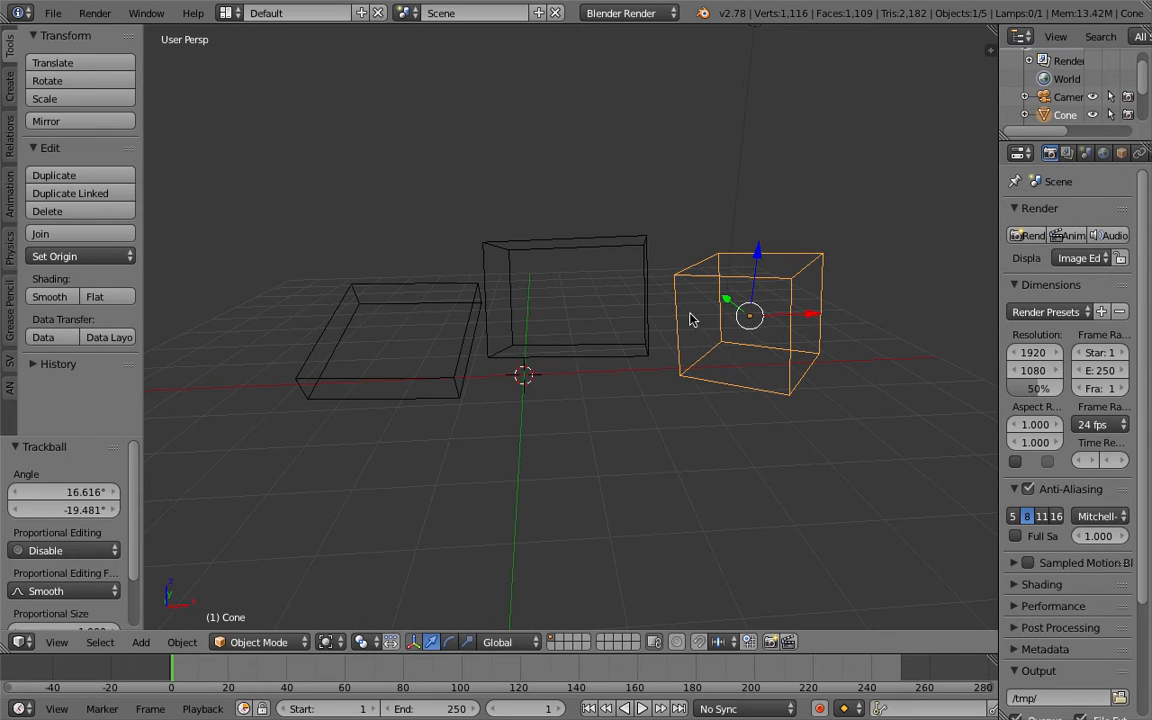
Select the monkey and open the properties side panel.
{"action": "middle_click_drag", "start_coordinate": [450, 420], "coordinate": [562, 383]}
{"action": "middle_click_drag", "start_coordinate": [593, 319], "coordinate": [756, 246]}
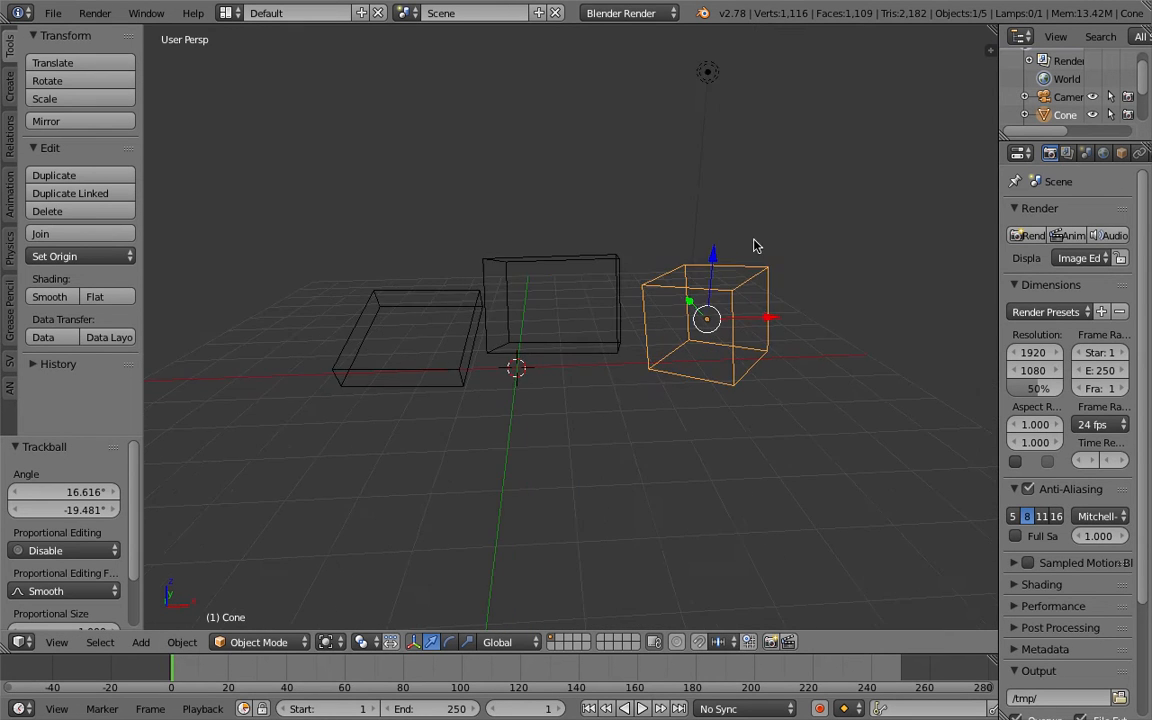
{"action": "right_click", "coordinate": [625, 260]}
{"action": "key", "text": "n"}
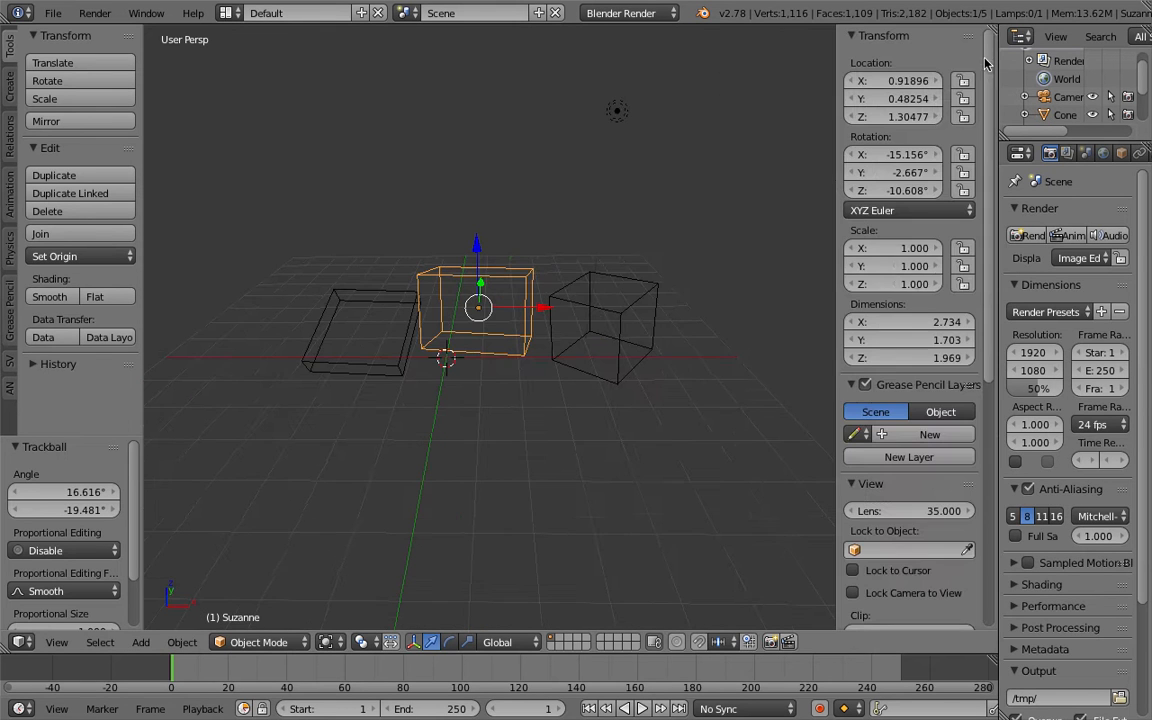
{"action": "left_click_drag", "start_coordinate": [993, 340], "coordinate": [978, 595]}
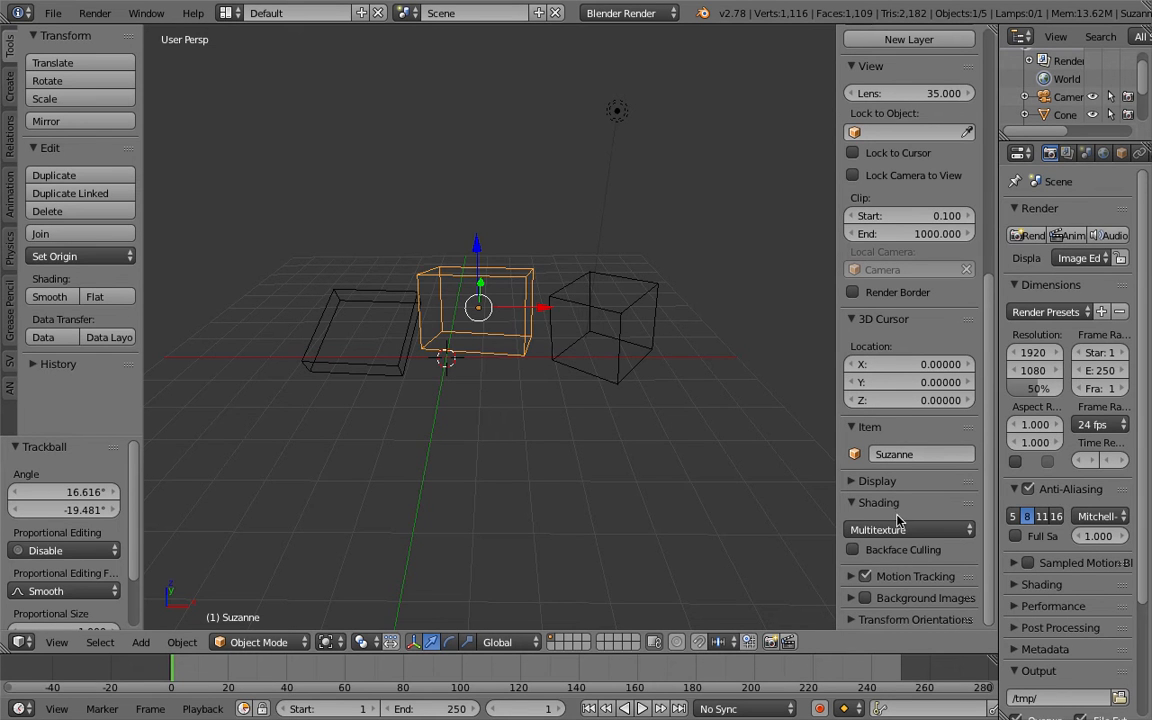
{"action": "middle_click_drag", "start_coordinate": [625, 403], "coordinate": [507, 298]}
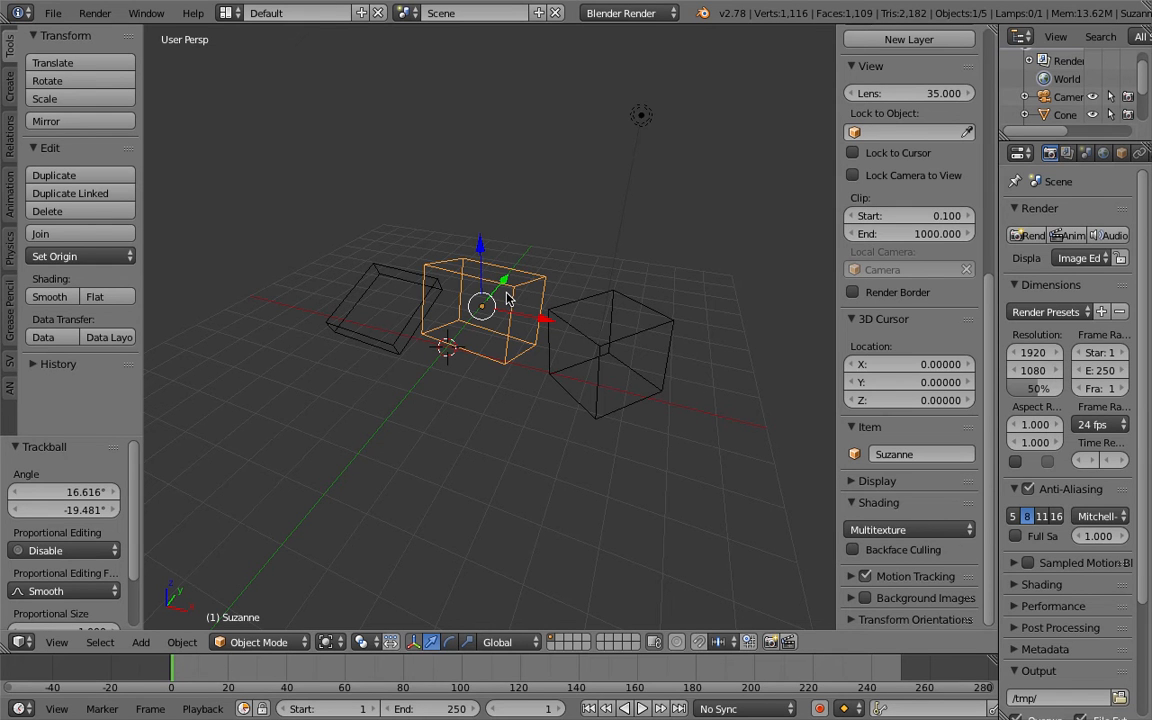
{"action": "scroll", "coordinate": [507, 298], "scroll_direction": "up", "scroll_amount": 5}
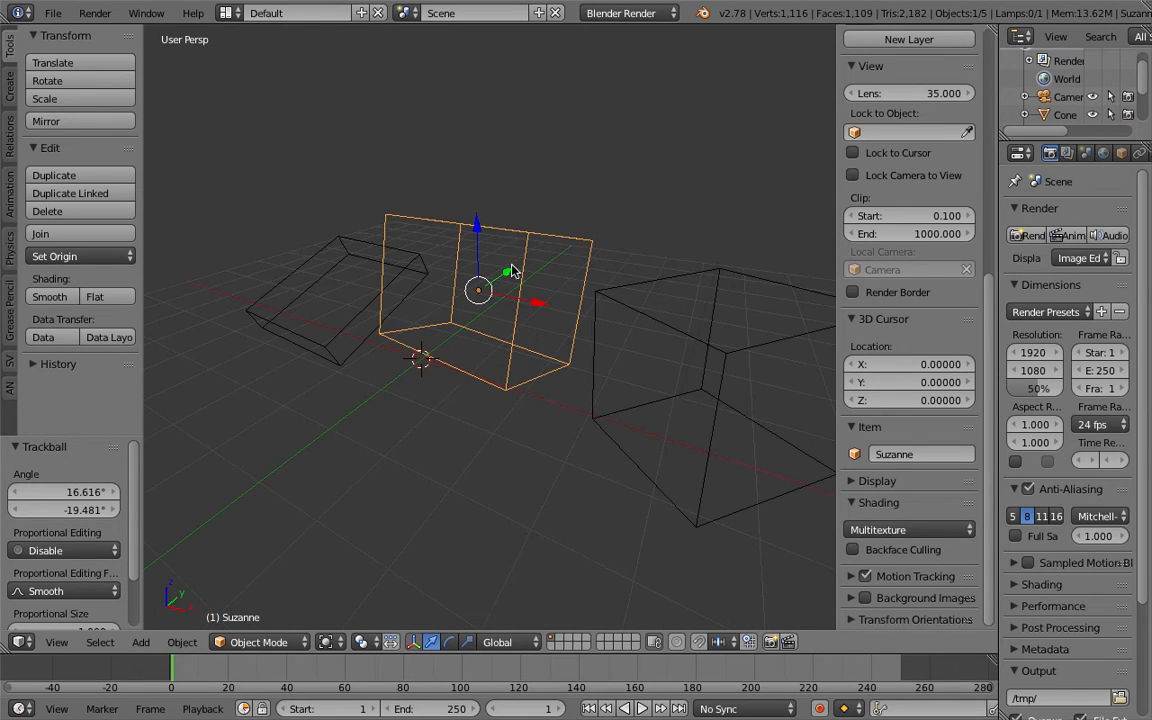
Switch the viewport shading back to Solid.
{"action": "middle_click_drag", "start_coordinate": [510, 284], "coordinate": [534, 290]}
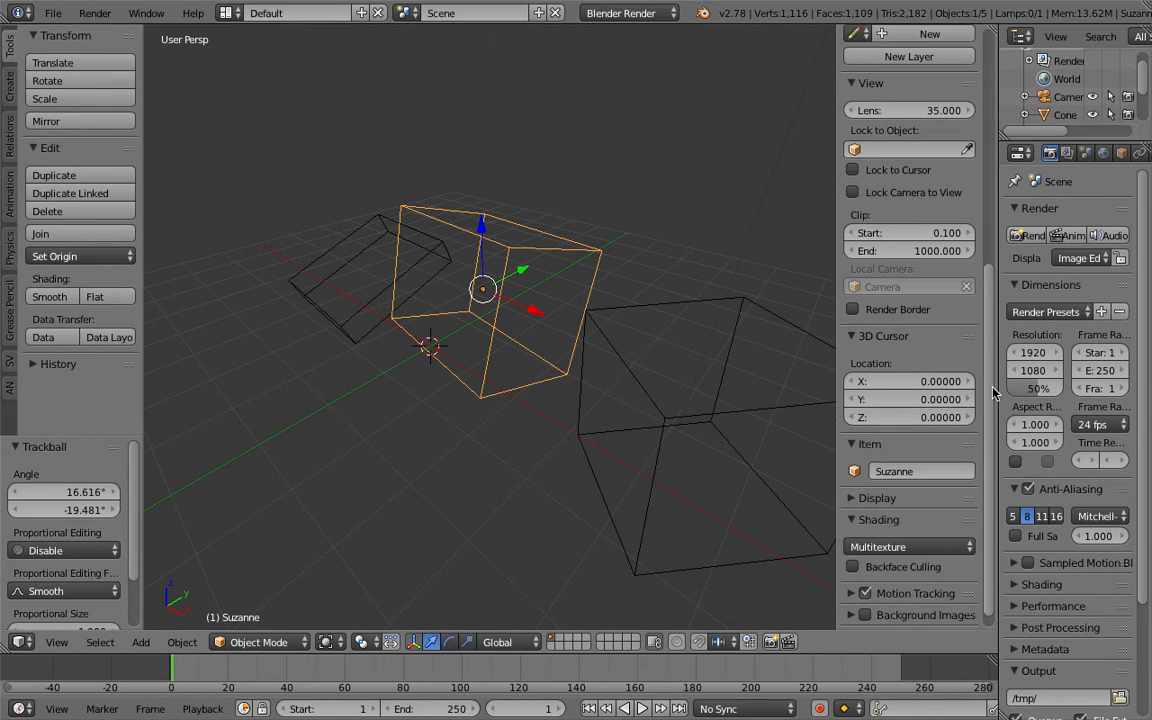
{"action": "scroll", "coordinate": [897, 485], "scroll_direction": "up", "scroll_amount": 10}
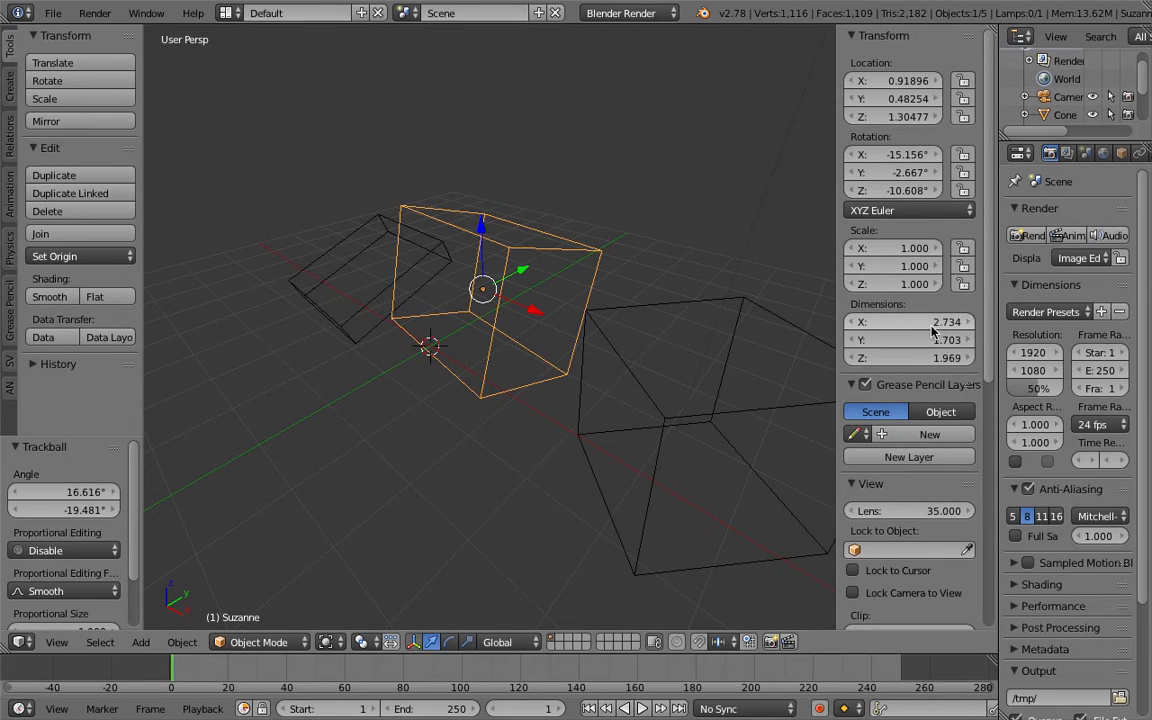
{"action": "key", "text": "z"}
{"action": "key", "text": "z"}
{"action": "key", "text": "z"}
{"action": "key", "text": "z"}
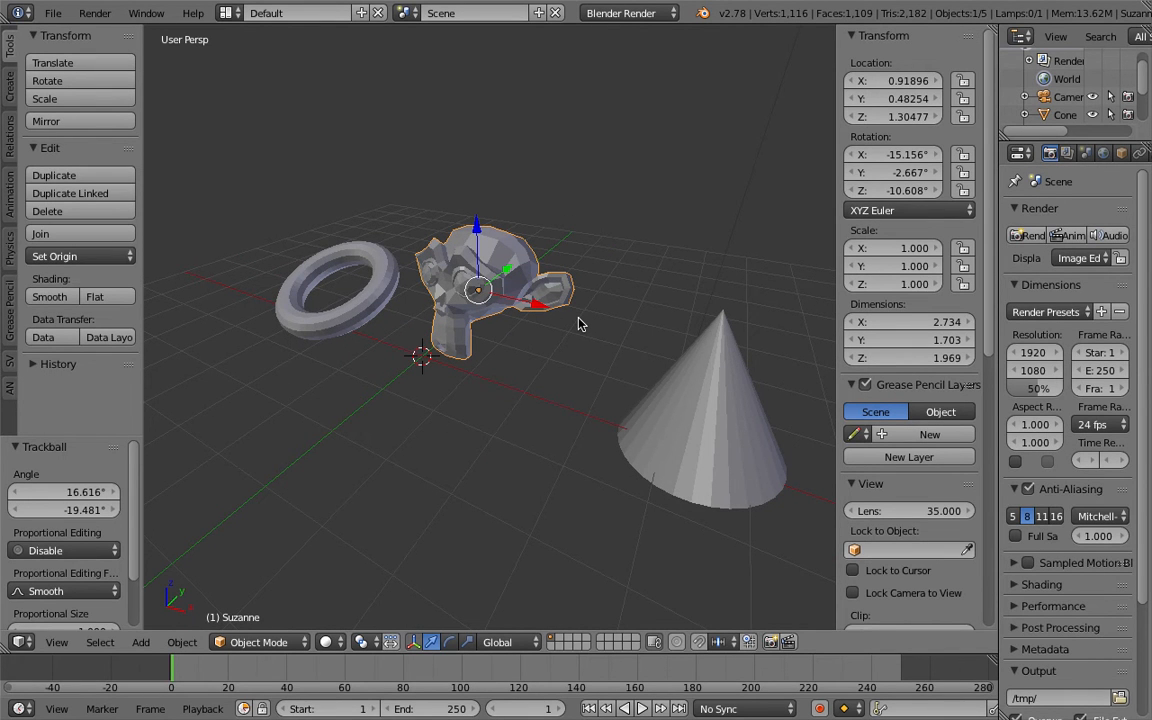
Scale the monkey to dimensions of about 3.71 × 2.23 × 1.80.
{"action": "middle_click_drag", "start_coordinate": [578, 319], "coordinate": [484, 353]}
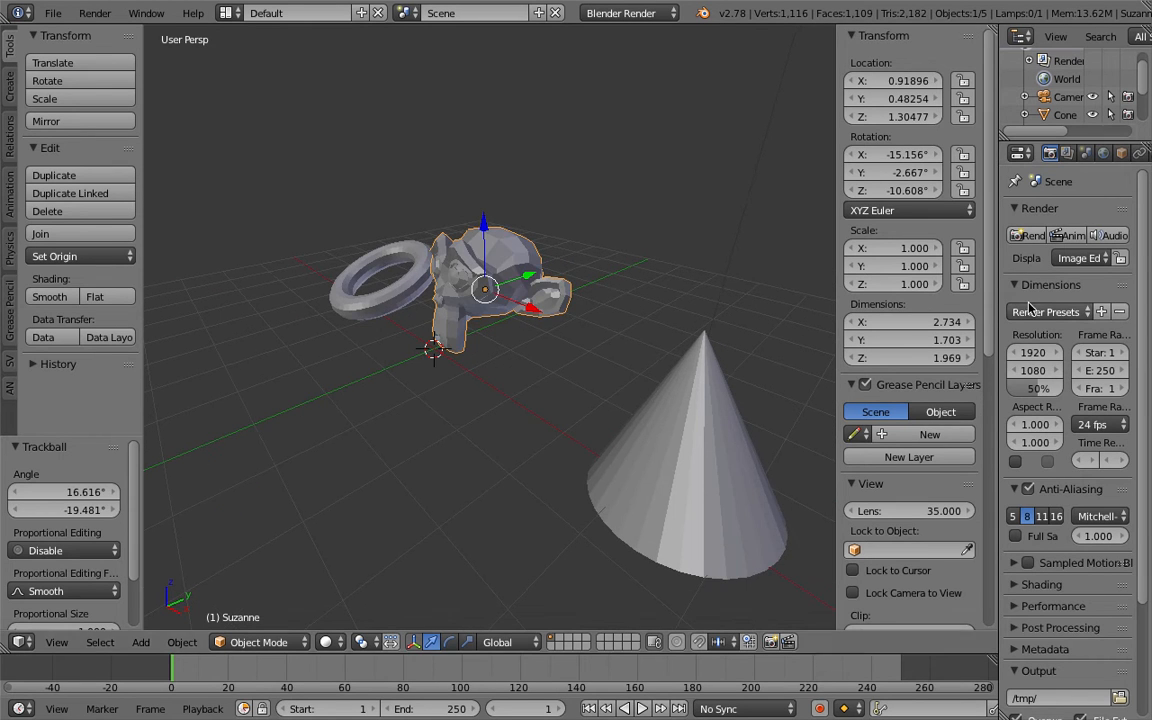
{"action": "left_click_drag", "start_coordinate": [920, 322], "coordinate": [905, 358]}
{"action": "middle_click_drag", "start_coordinate": [514, 345], "coordinate": [576, 370]}
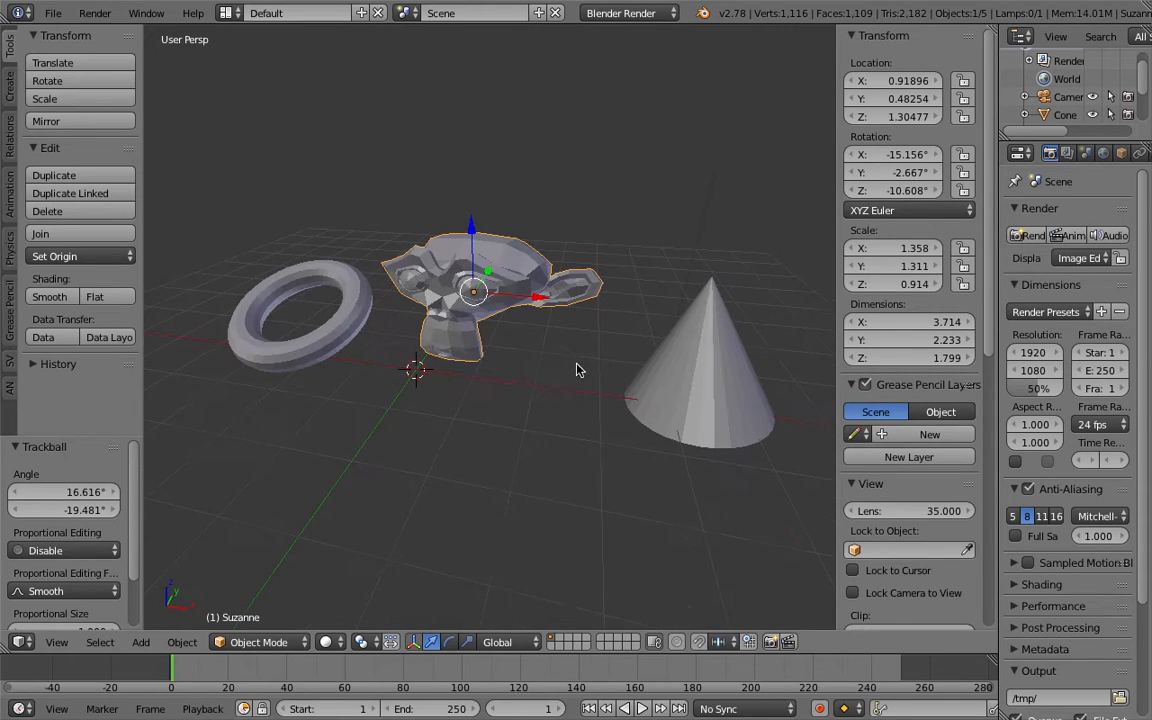
{"action": "key", "text": "z"}
{"action": "left_click", "coordinate": [378, 620]}
{"action": "mouse_move", "coordinate": [480, 500]}
{"action": "middle_mouse_down"}
{"action": "mouse_move", "coordinate": [573, 378]}
{"action": "mouse_move", "coordinate": [558, 368]}
{"action": "mouse_move", "coordinate": [500, 388]}
{"action": "mouse_move", "coordinate": [514, 299]}
{"action": "middle_mouse_up"}
{"action": "scroll", "coordinate": [560, 380], "scroll_direction": "down", "scroll_amount": 3}
{"action": "key", "text": "z"}
{"action": "key", "text": "z"}
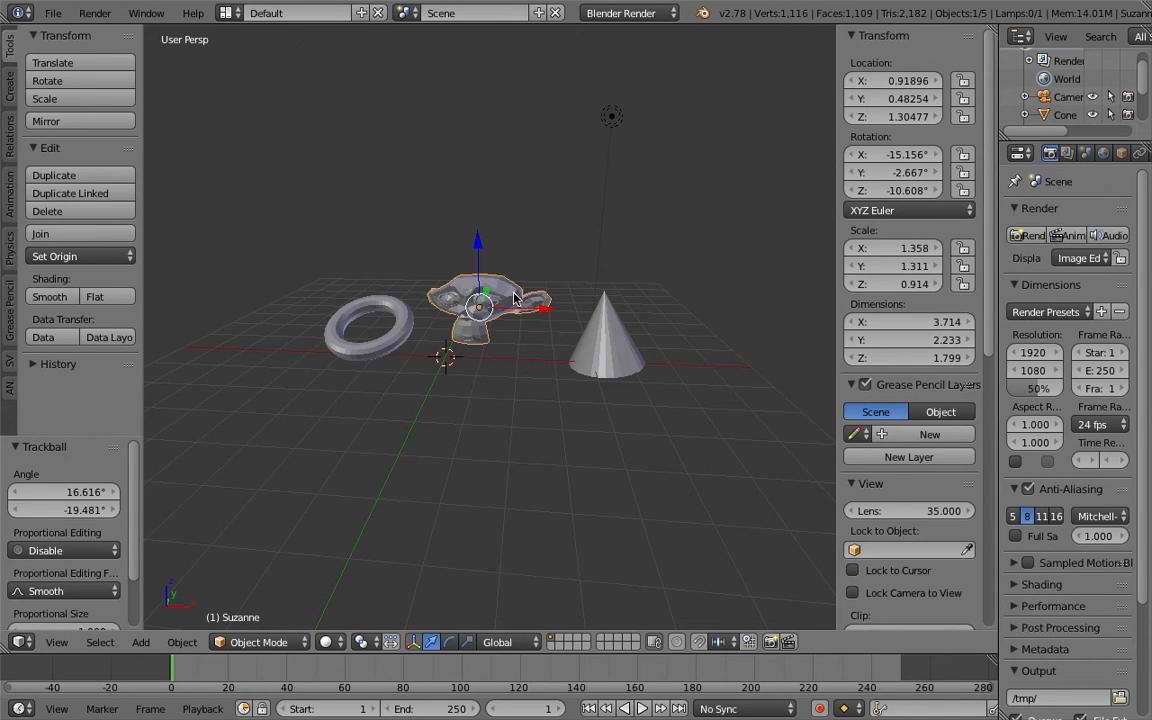
Rotate the monkey by about 18.6°.
{"action": "middle_click_drag", "start_coordinate": [514, 288], "coordinate": [488, 337]}
{"action": "key", "text": "r"}
{"action": "left_click", "coordinate": [534, 290]}
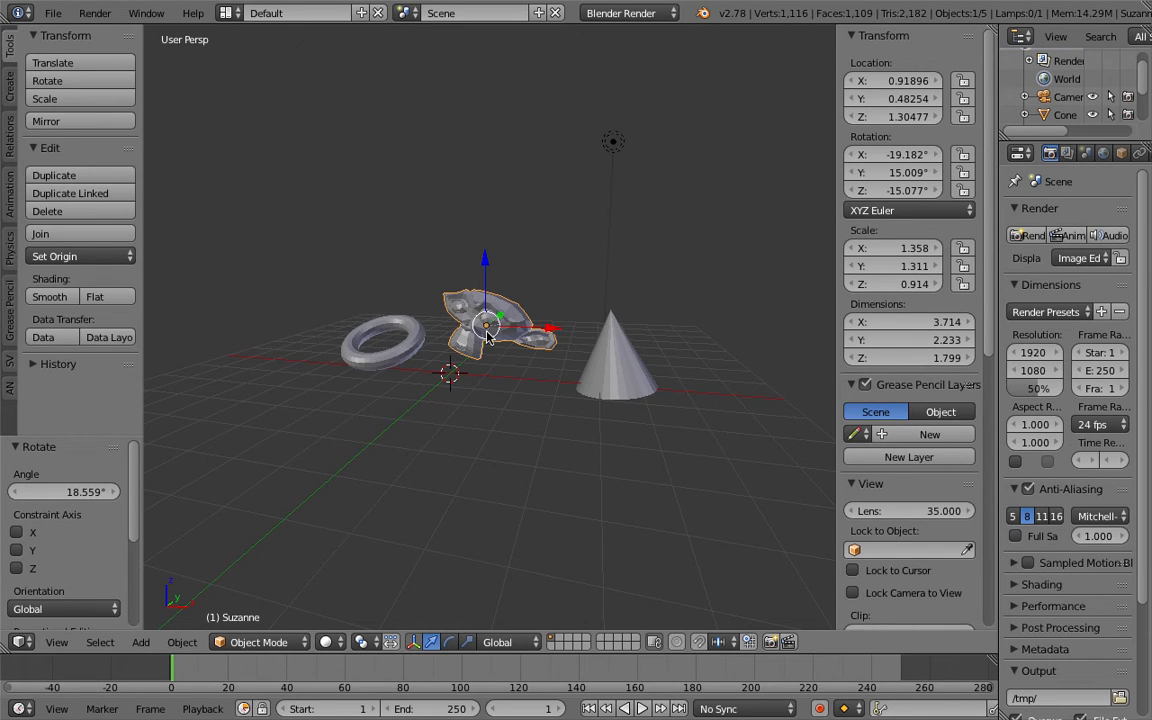
Draw grease pencil annotations: a sketched cube, vertical arrows and a curved arrow toward the cone.
{"action": "mouse_move", "coordinate": [478, 328]}
{"action": "middle_mouse_down"}
{"action": "mouse_move", "coordinate": [508, 348]}
{"action": "mouse_move", "coordinate": [498, 362]}
{"action": "mouse_move", "coordinate": [460, 340]}
{"action": "middle_mouse_up"}
{"action": "left_click_drag", "start_coordinate": [512, 244], "coordinate": [529, 316]}
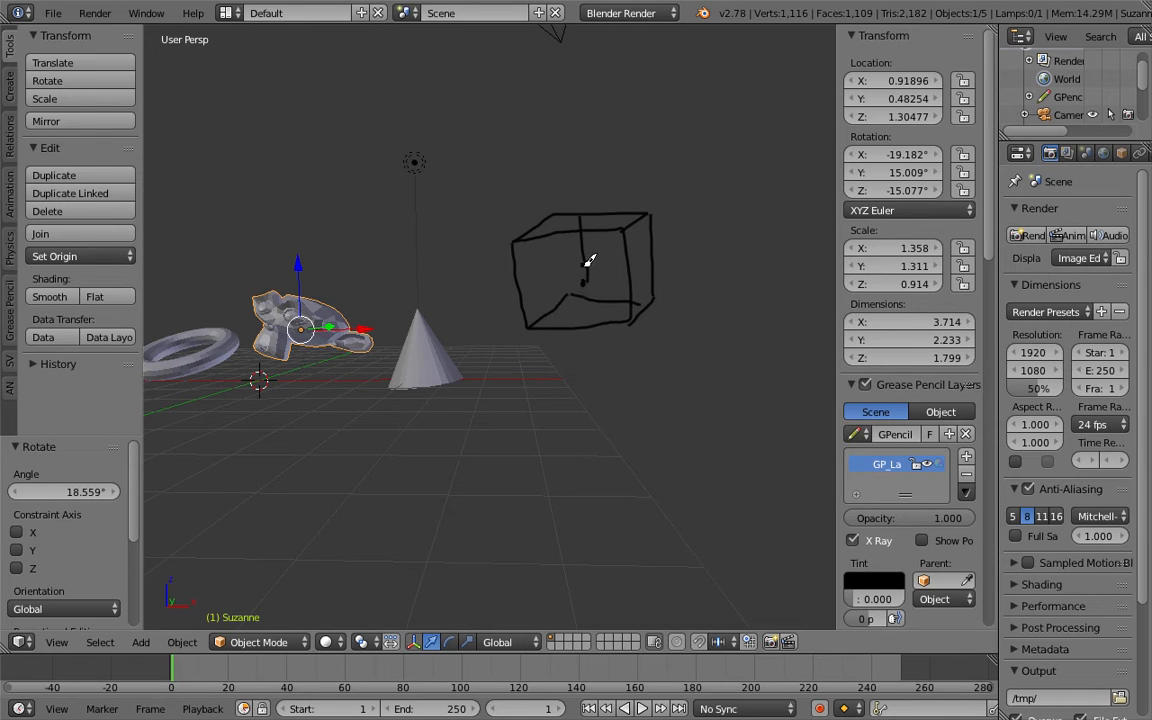
{"action": "left_click_drag", "start_coordinate": [677, 212], "coordinate": [700, 218]}
{"action": "left_click_drag", "start_coordinate": [684, 272], "coordinate": [692, 310]}
{"action": "middle_click_drag", "start_coordinate": [697, 248], "coordinate": [654, 251], "text": "shift"}
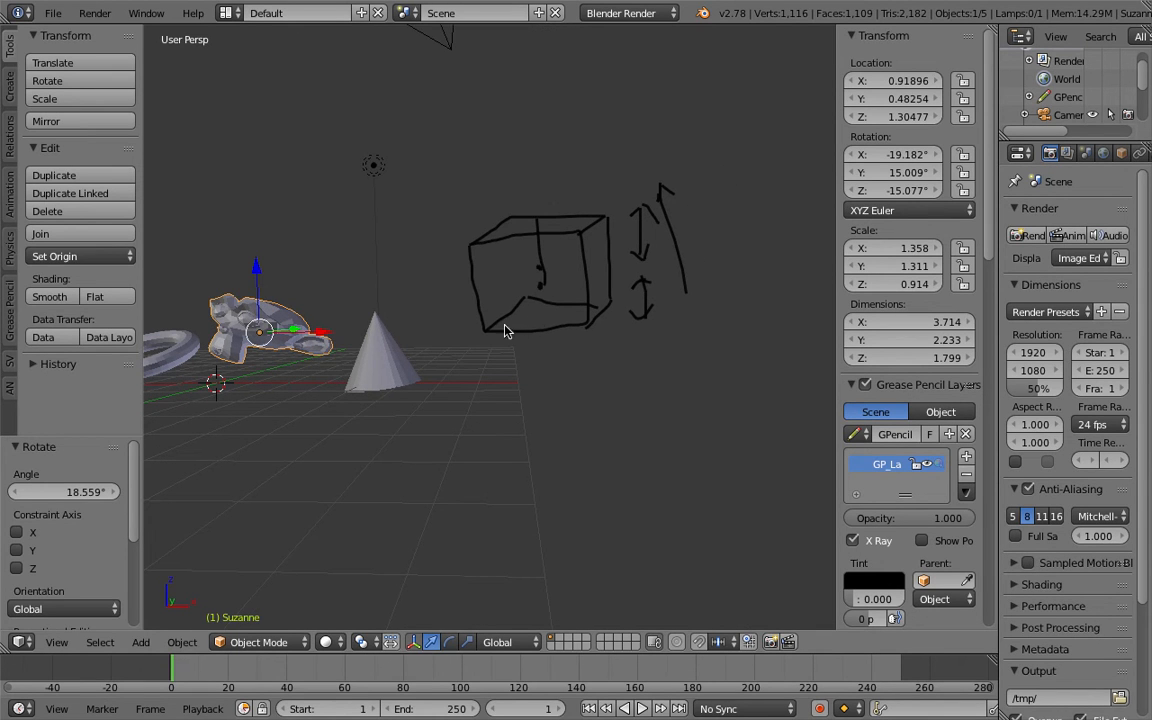
{"action": "middle_click_drag", "start_coordinate": [260, 373], "coordinate": [358, 361], "text": "shift"}
{"action": "left_click_drag", "start_coordinate": [309, 350], "coordinate": [393, 360]}
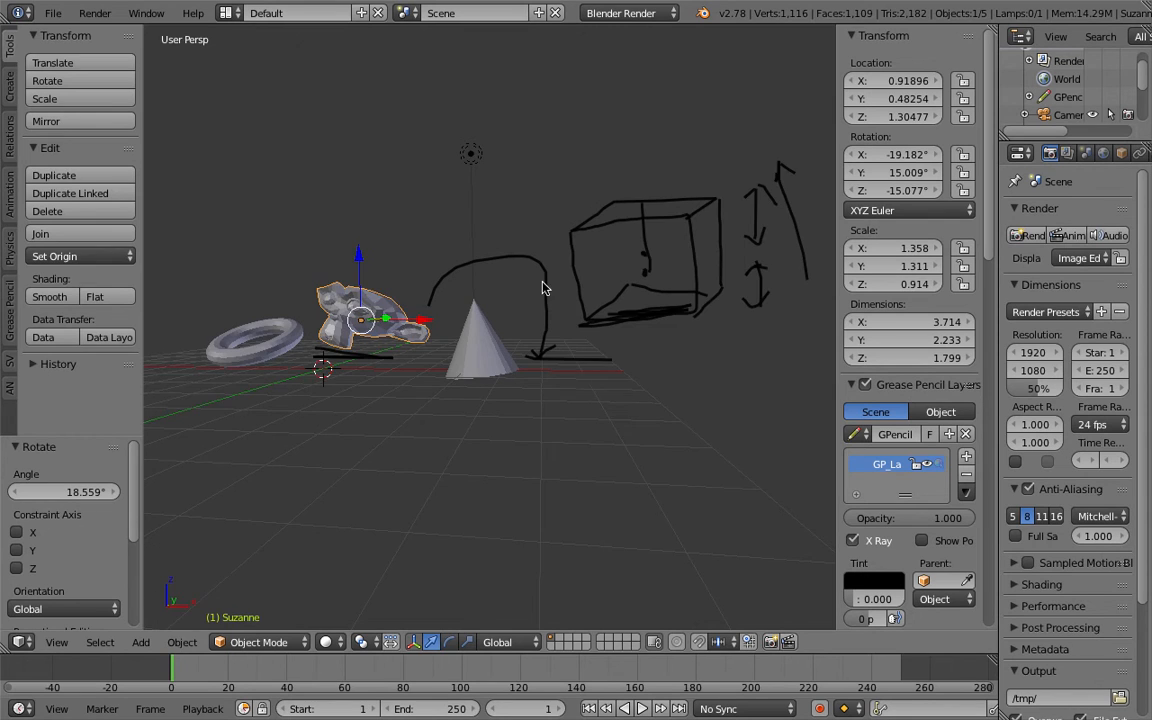
{"action": "middle_click_drag", "start_coordinate": [542, 288], "coordinate": [380, 190]}
Start a new file from the default startup scene.
{"action": "left_click", "coordinate": [50, 14]}
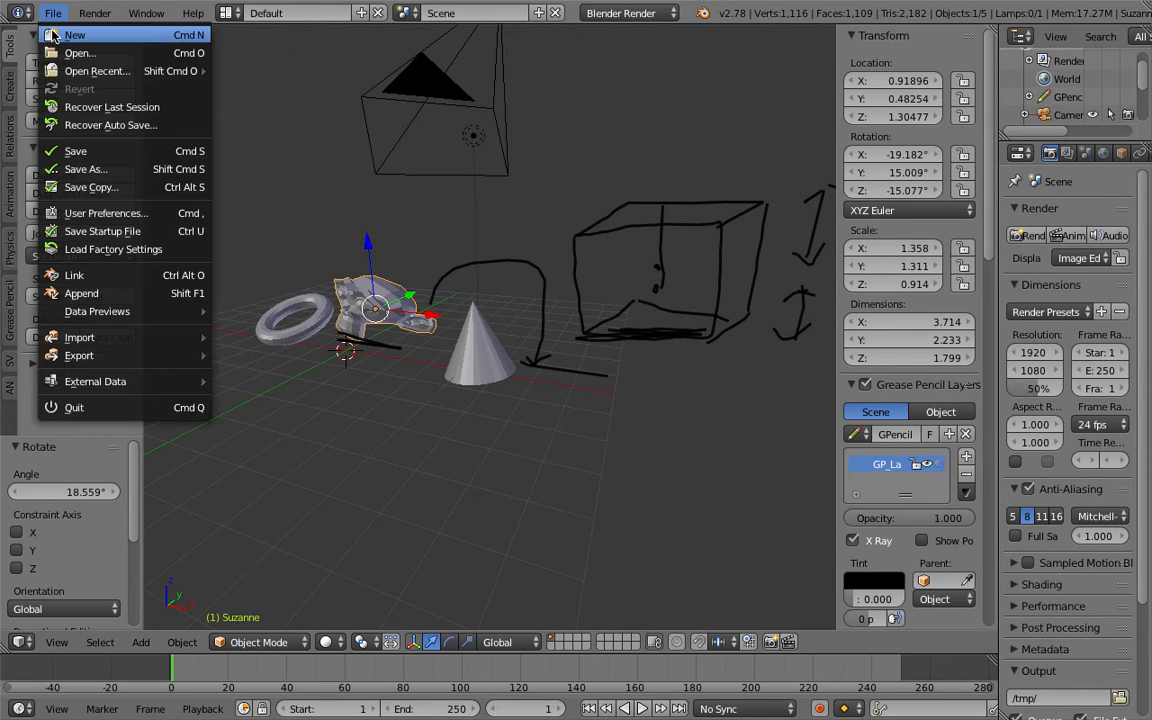
{"action": "left_click", "coordinate": [53, 36]}
{"action": "left_click", "coordinate": [77, 52]}
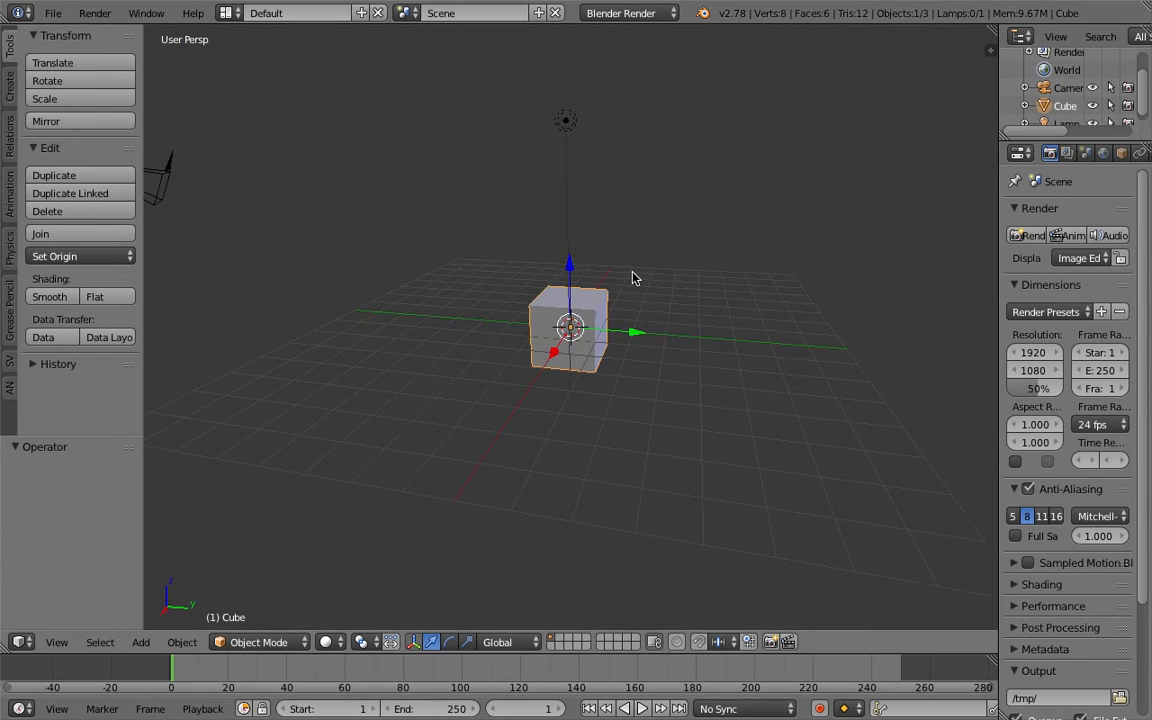
Delete the default cube and save the file as bbox_place_on_the_ground_001.blend on the Desktop.
{"action": "middle_click_drag", "start_coordinate": [632, 277], "coordinate": [735, 253]}
{"action": "middle_click_drag", "start_coordinate": [570, 325], "coordinate": [463, 210]}
{"action": "left_click", "coordinate": [52, 13]}
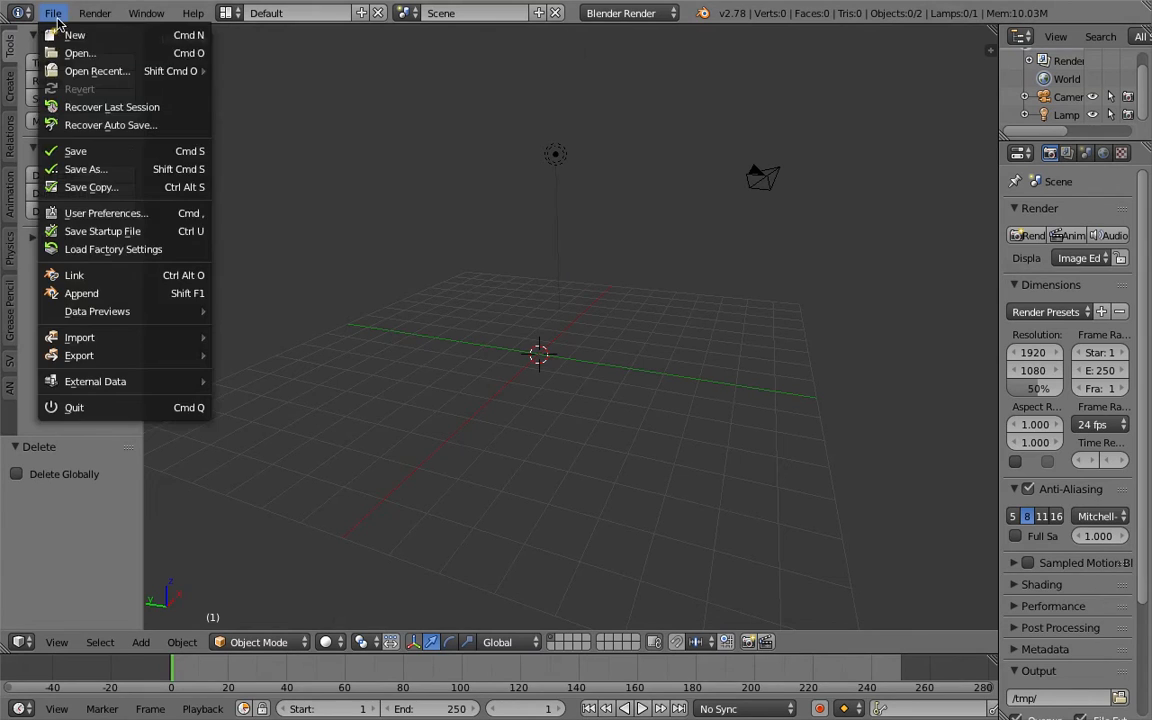
{"action": "left_click", "coordinate": [106, 160]}
{"action": "left_click", "coordinate": [266, 80]}
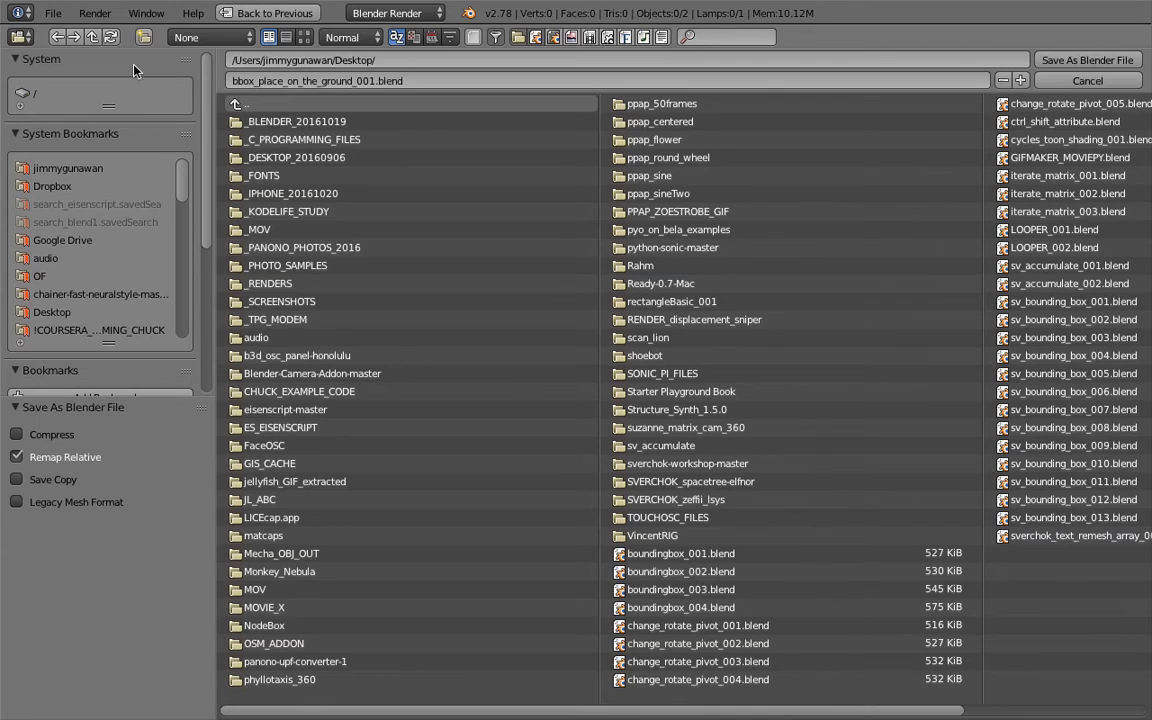
{"action": "key", "text": "Return"}
{"action": "left_click", "coordinate": [1065, 62]}
Add a torus to the scene.
{"action": "key", "text": "shift+a"}
{"action": "mouse_move", "coordinate": [698, 366]}
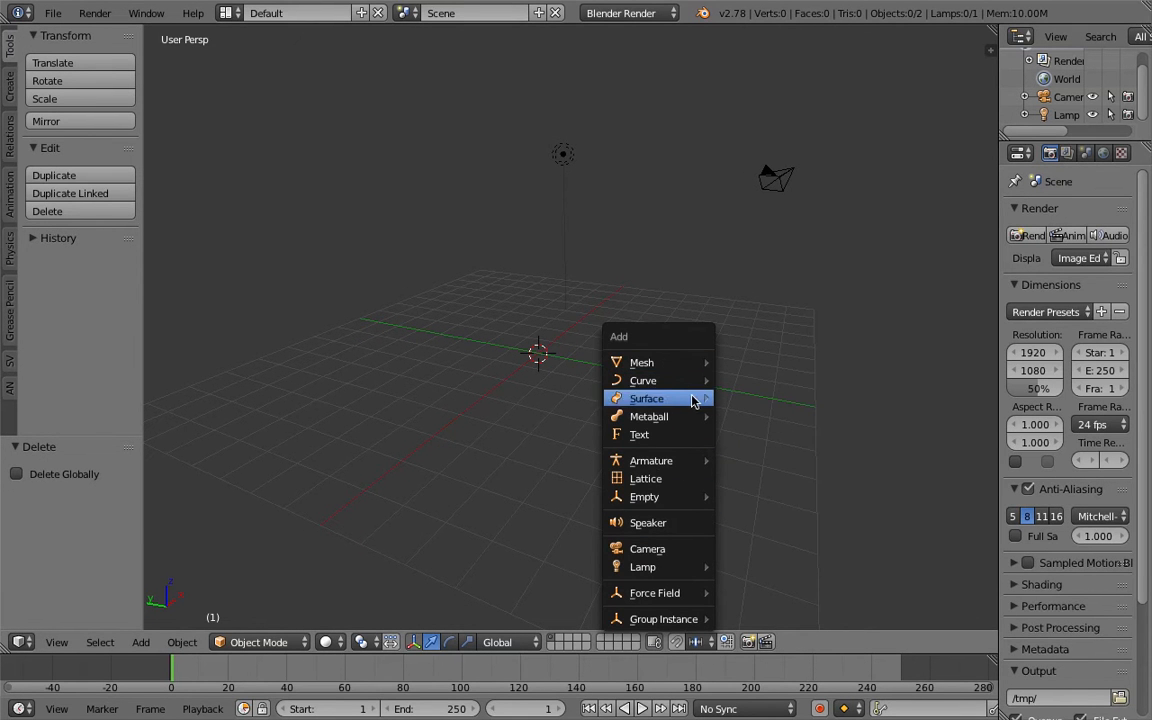
{"action": "left_click", "coordinate": [790, 488]}
{"action": "middle_click_drag", "start_coordinate": [568, 388], "coordinate": [576, 315]}
{"action": "scroll", "coordinate": [578, 366], "scroll_direction": "up", "scroll_amount": 3}
Trackball-rotate the torus twice.
{"action": "key", "text": "r"}
{"action": "key", "text": "r"}
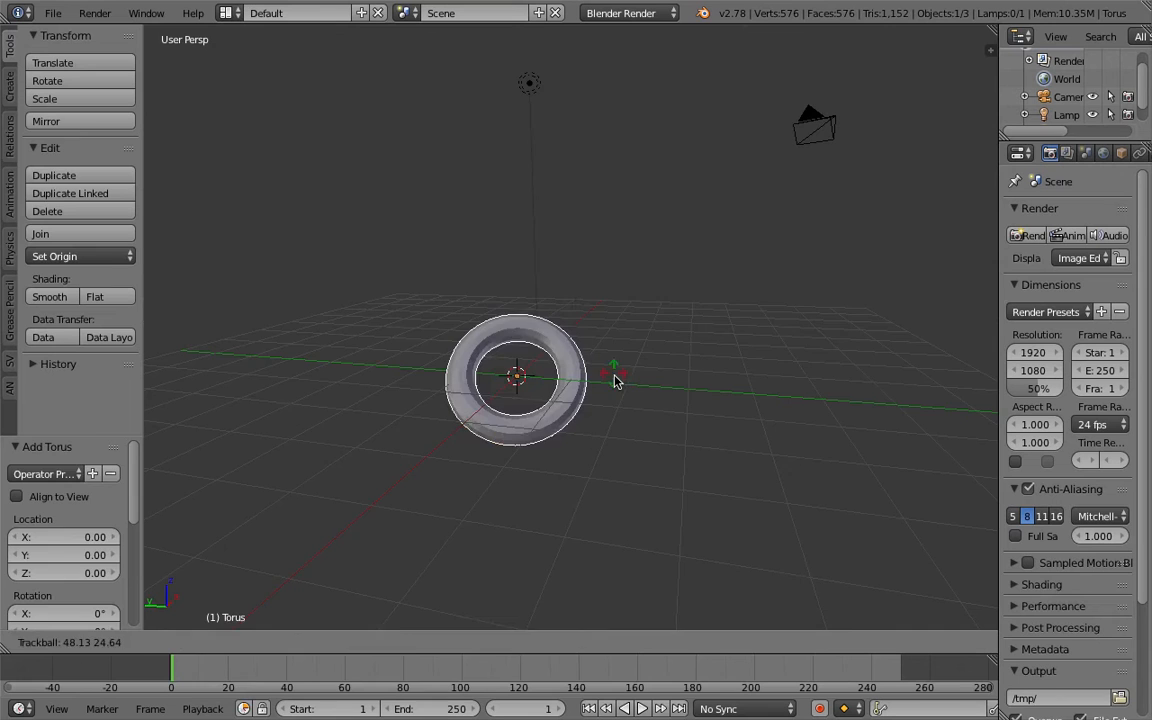
{"action": "left_click", "coordinate": [628, 401]}
{"action": "middle_click_drag", "start_coordinate": [630, 404], "coordinate": [185, 178]}
{"action": "key", "text": "r"}
{"action": "key", "text": "r"}
{"action": "left_click", "coordinate": [599, 355]}
Switch to the Compositing layout and create a new Sverchok node tree in the node editor.
{"action": "left_click", "coordinate": [225, 13]}
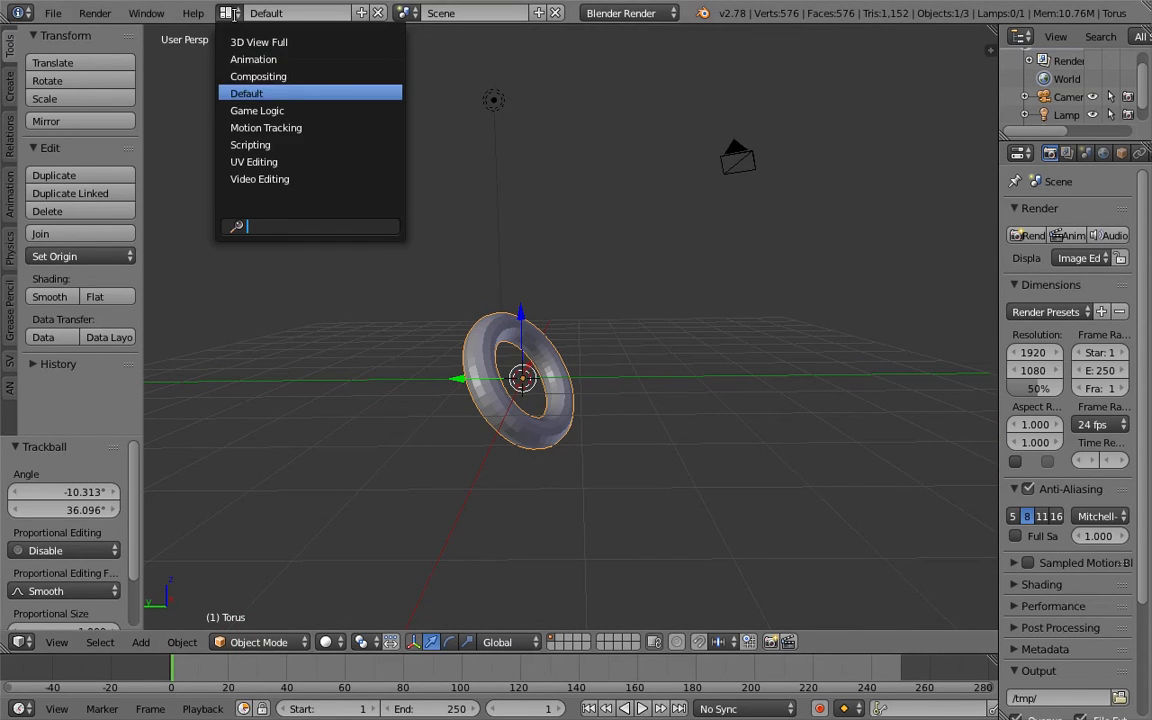
{"action": "left_click", "coordinate": [246, 75]}
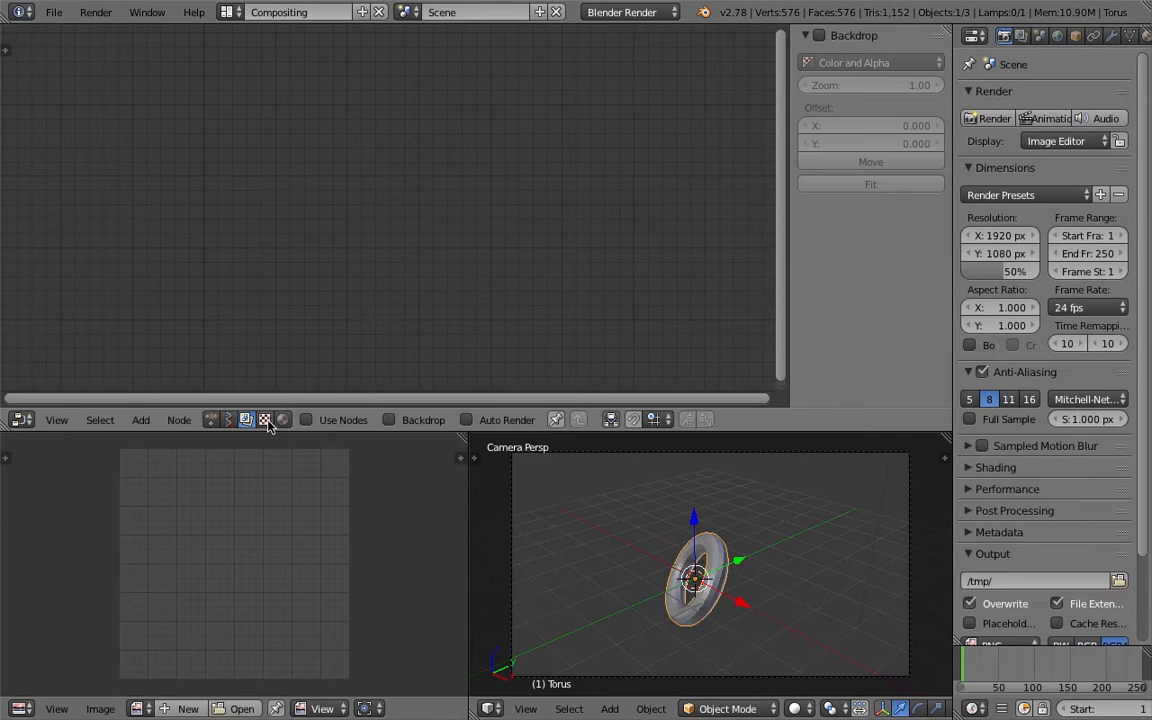
{"action": "left_click", "coordinate": [229, 421]}
{"action": "left_click", "coordinate": [354, 421]}
Add an Objects in node and load the selected torus into it.
{"action": "middle_click_drag", "start_coordinate": [623, 534], "coordinate": [619, 537]}
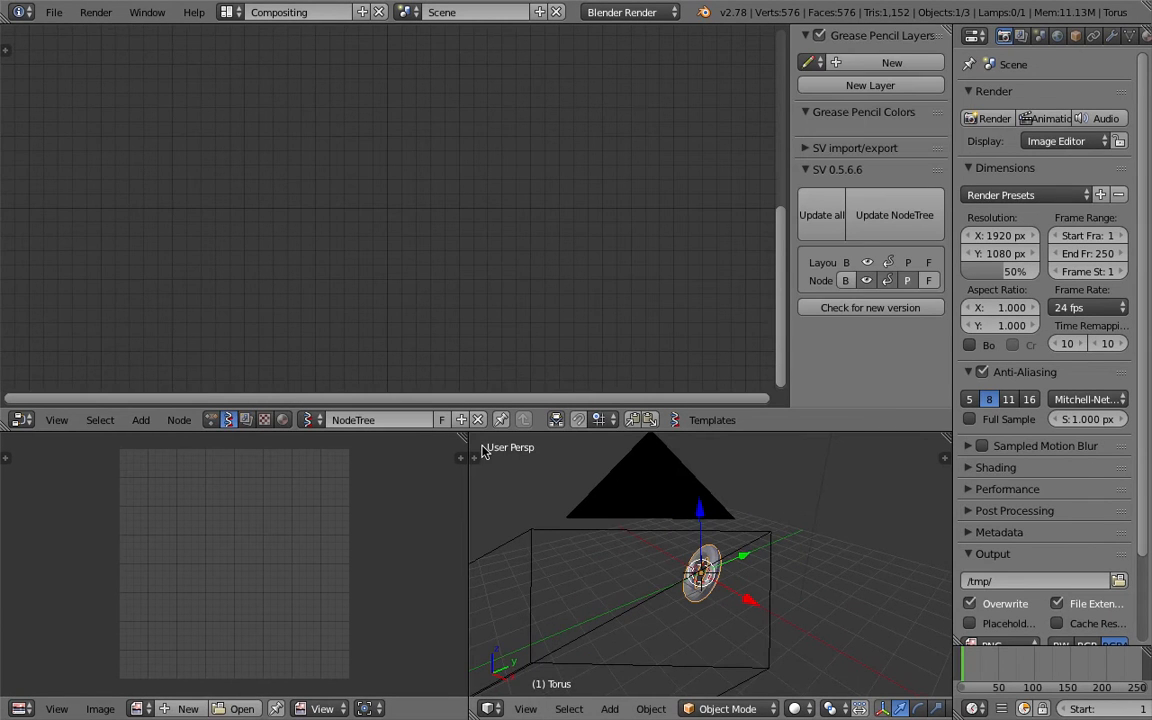
{"action": "middle_click_drag", "start_coordinate": [602, 486], "coordinate": [775, 561]}
{"action": "middle_click_drag", "start_coordinate": [458, 339], "coordinate": [460, 308]}
{"action": "key", "text": "shift+a"}
{"action": "left_click", "coordinate": [347, 233]}
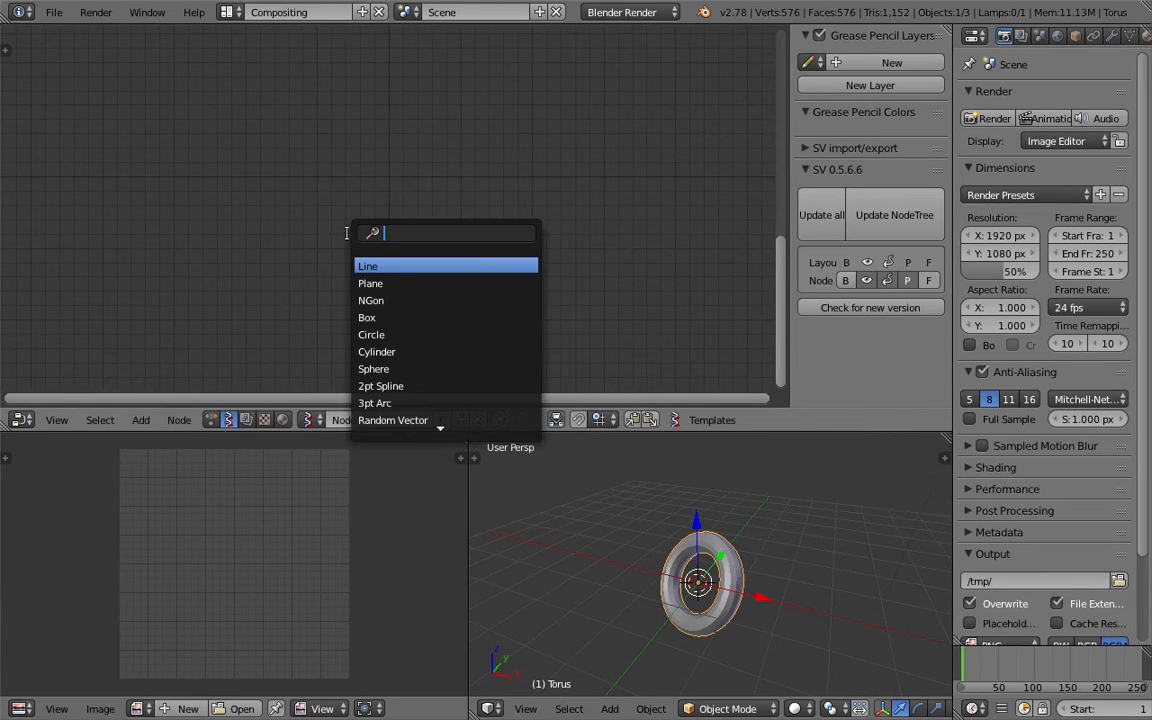
{"action": "type", "text": "object"}
{"action": "key", "text": "Down"}
{"action": "key", "text": "Return"}
{"action": "left_click", "coordinate": [198, 143]}
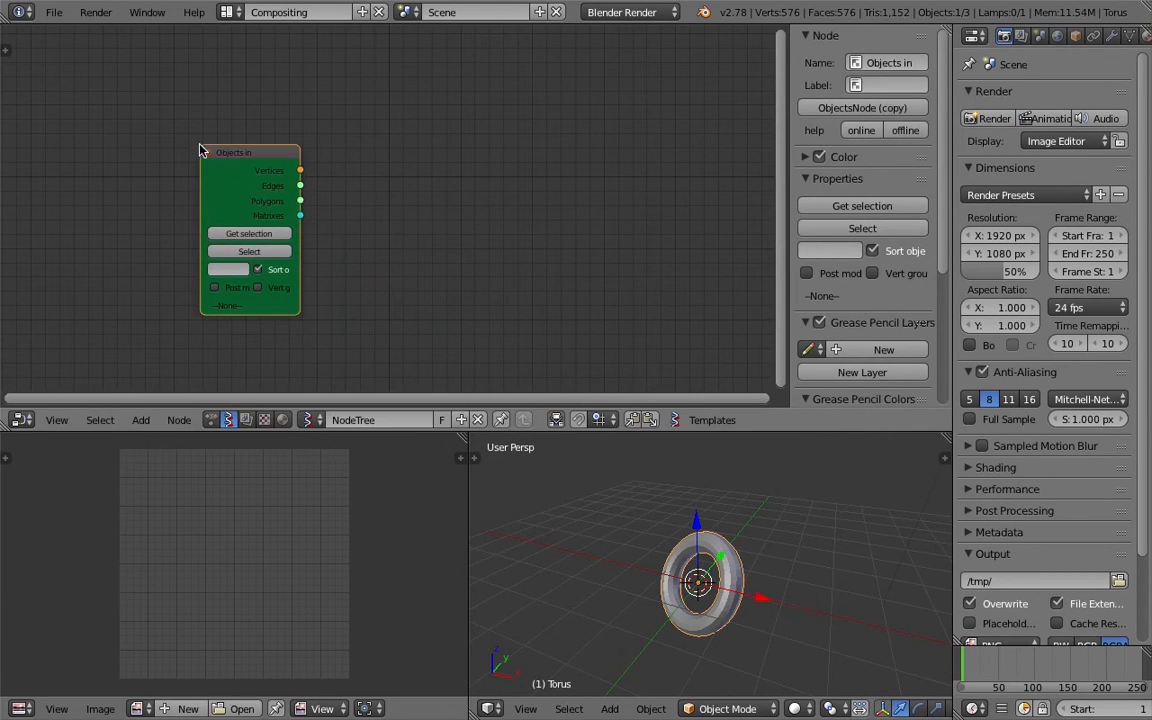
{"action": "left_click", "coordinate": [257, 230]}
Add a Viewer Draw node beside the Objects in node.
{"action": "middle_click_drag", "start_coordinate": [389, 181], "coordinate": [369, 174]}
{"action": "key", "text": "shift+a"}
{"action": "left_click", "coordinate": [417, 175]}
{"action": "type", "text": "view"}
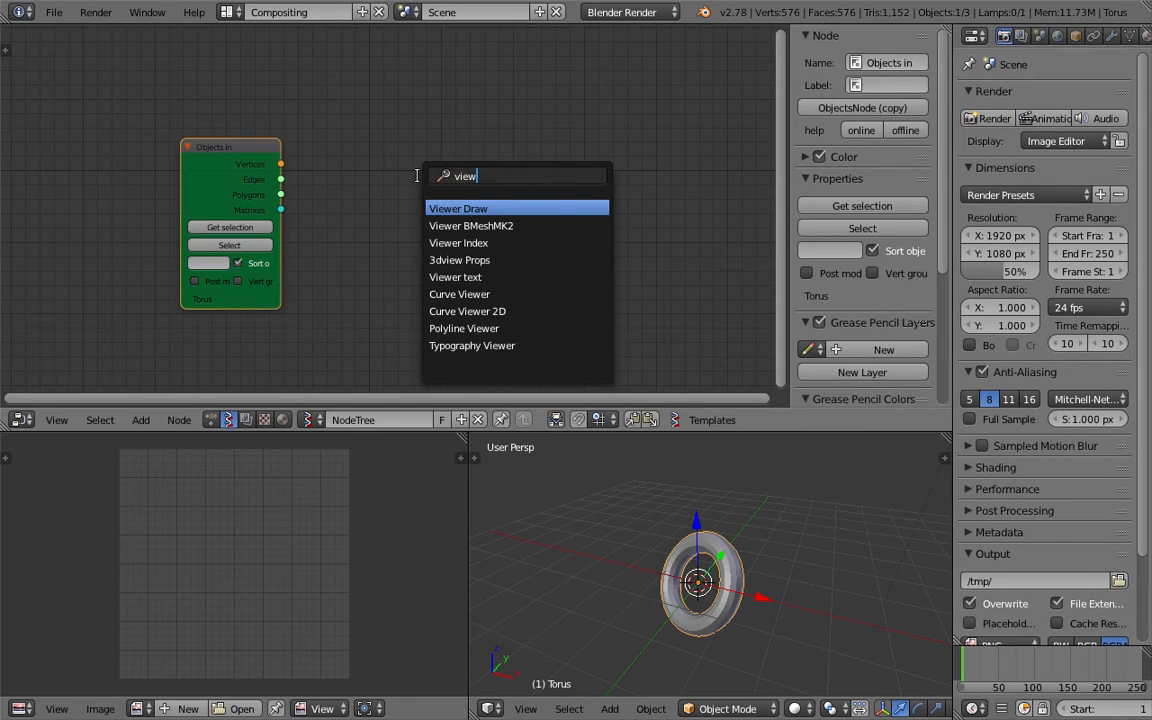
{"action": "key", "text": "Return"}
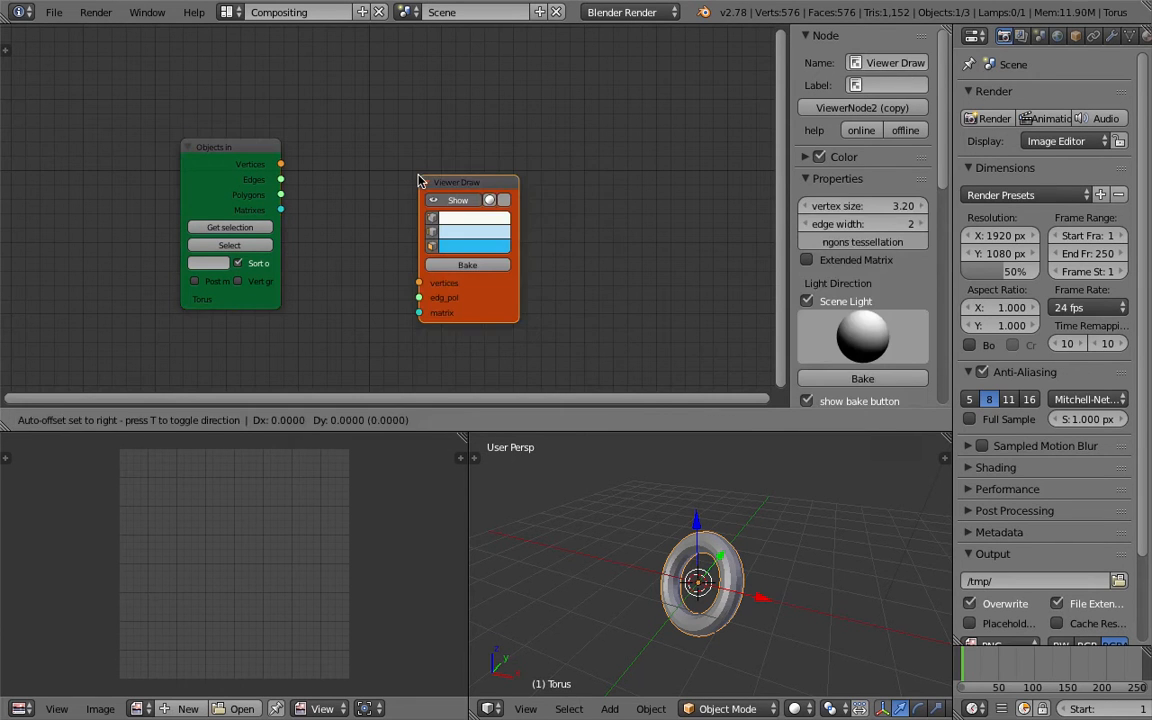
{"action": "left_click", "coordinate": [437, 158]}
Connect Vertices to vertices and Polygons to edg_pol on the Viewer Draw node.
{"action": "left_click_drag", "start_coordinate": [281, 164], "coordinate": [363, 211]}
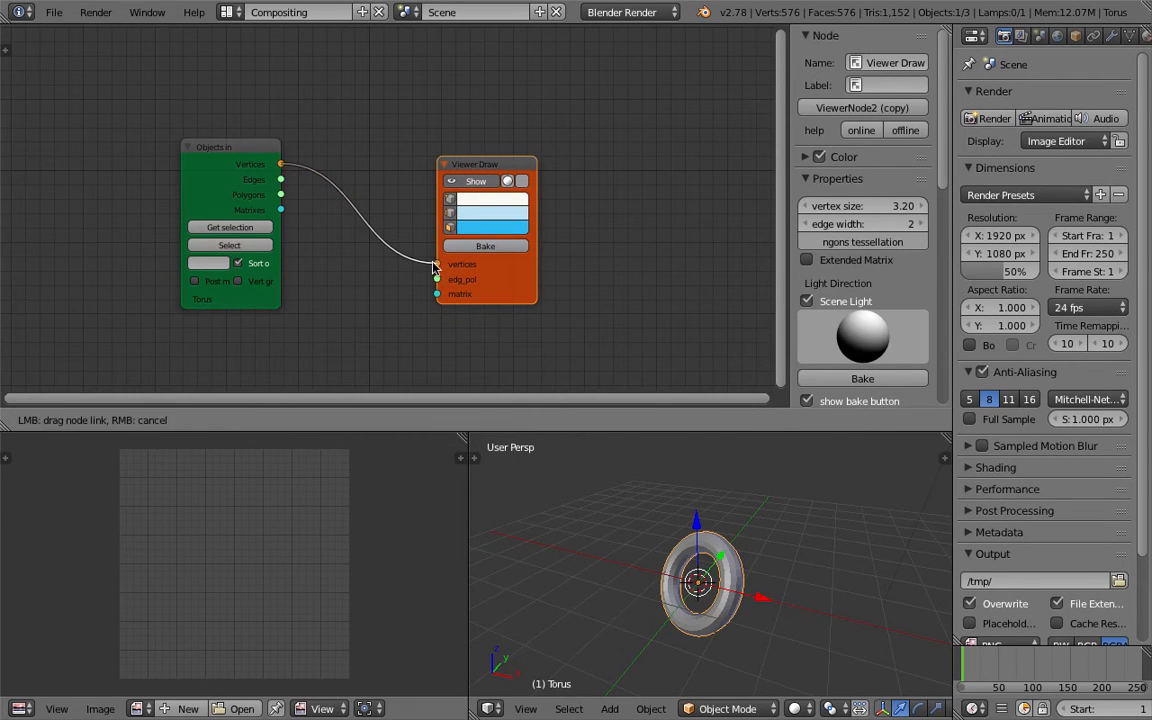
{"action": "left_click_drag", "start_coordinate": [433, 268], "coordinate": [437, 264]}
{"action": "left_click_drag", "start_coordinate": [281, 194], "coordinate": [436, 281]}
Move the torus away from its Viewer Draw preview.
{"action": "middle_click_drag", "start_coordinate": [655, 545], "coordinate": [743, 541]}
{"action": "scroll", "coordinate": [747, 551], "scroll_direction": "down", "scroll_amount": 3}
{"action": "key", "text": "g"}
{"action": "left_click", "coordinate": [657, 519]}
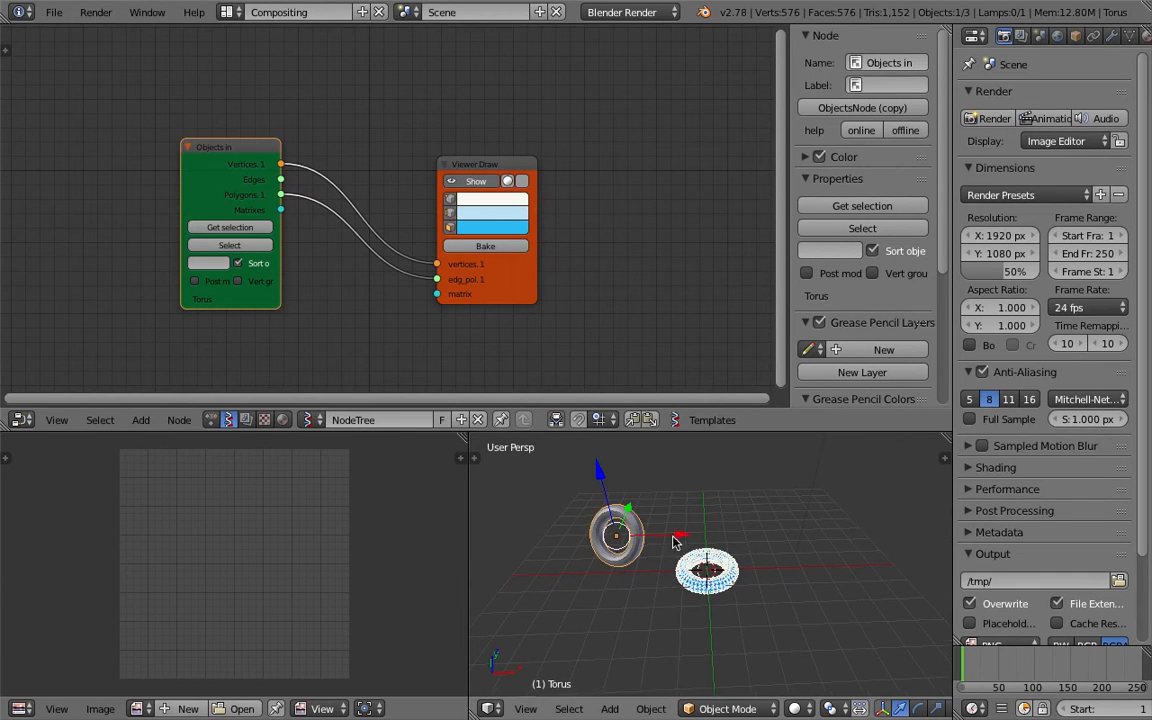
Widen the 3D viewport by moving its border with the image editor.
{"action": "left_click", "coordinate": [54, 12]}
{"action": "scroll", "coordinate": [638, 571], "scroll_direction": "up", "scroll_amount": 3}
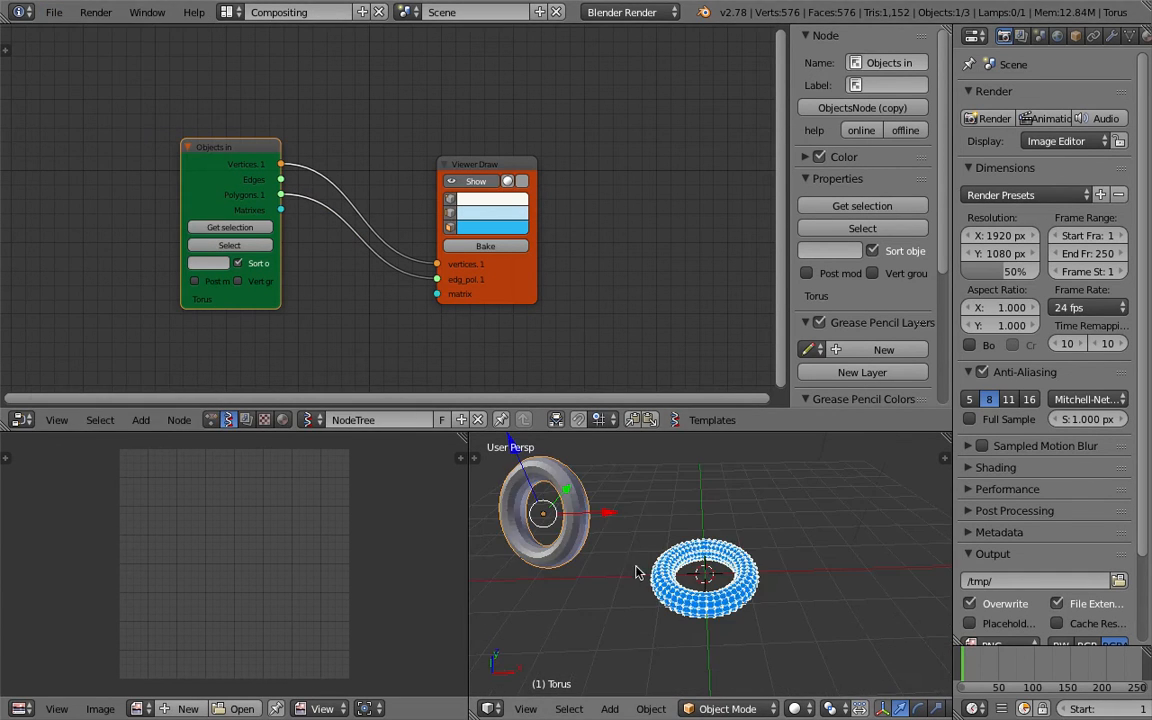
{"action": "middle_click_drag", "start_coordinate": [638, 571], "coordinate": [536, 531]}
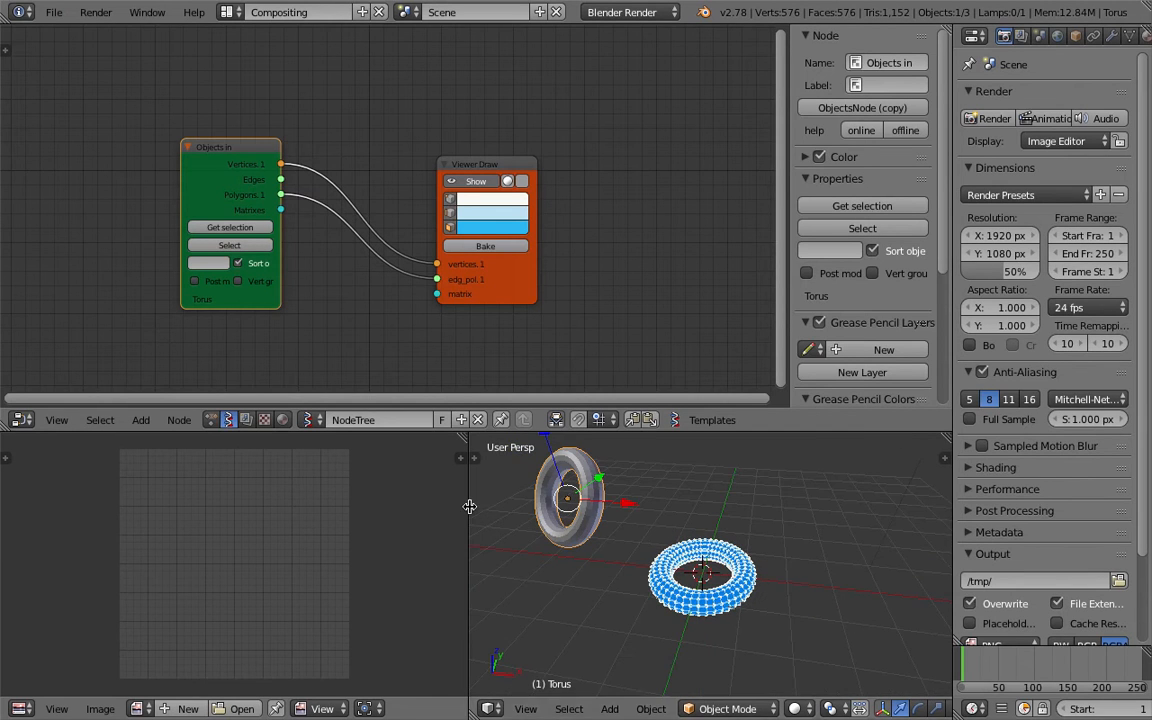
{"action": "left_click_drag", "start_coordinate": [470, 506], "coordinate": [388, 506]}
{"action": "middle_click_drag", "start_coordinate": [681, 527], "coordinate": [714, 592], "text": "shift"}
{"action": "scroll", "coordinate": [717, 549], "scroll_direction": "down", "scroll_amount": 2}
{"action": "scroll", "coordinate": [645, 533], "scroll_direction": "up", "scroll_amount": 3}
{"action": "middle_click_drag", "start_coordinate": [578, 535], "coordinate": [621, 522]}
{"action": "scroll", "coordinate": [621, 522], "scroll_direction": "down", "scroll_amount": 2}
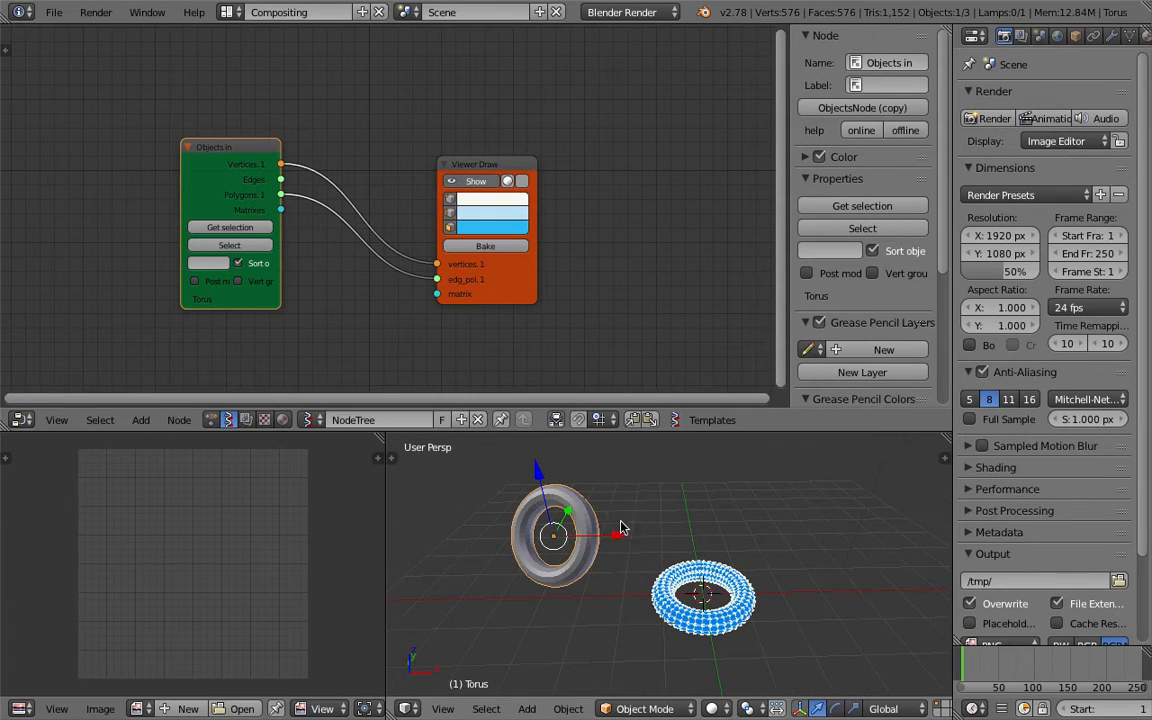
Reposition the torus above and left of its preview.
{"action": "key", "text": "r"}
{"action": "key", "text": "g"}
{"action": "left_click", "coordinate": [578, 521]}
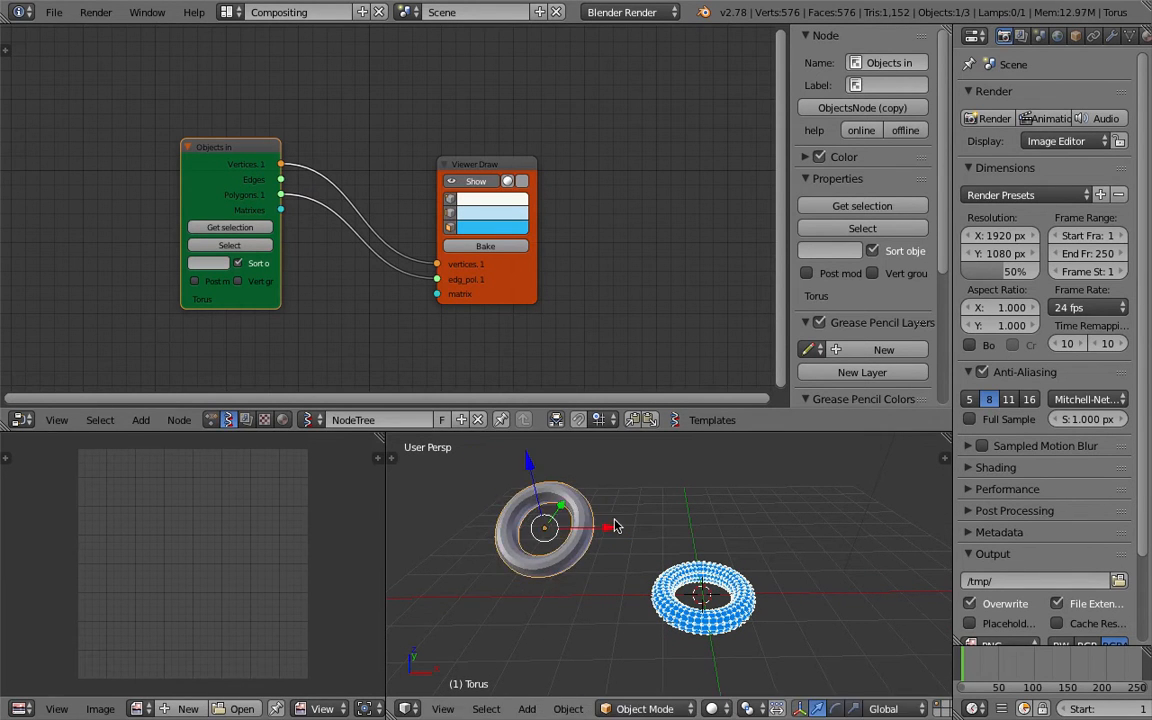
{"action": "middle_click_drag", "start_coordinate": [578, 521], "coordinate": [570, 518]}
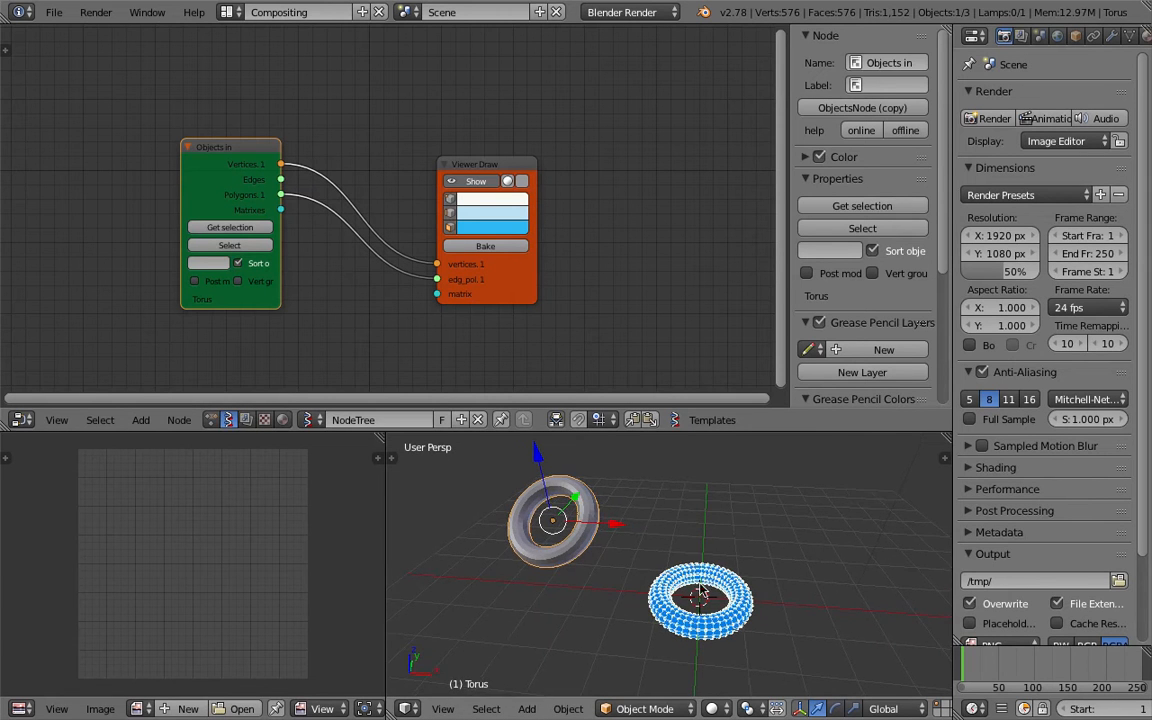
Shrink the node editor by moving its border with the 3D viewport upward.
{"action": "middle_click_drag", "start_coordinate": [716, 589], "coordinate": [731, 467]}
{"action": "left_click_drag", "start_coordinate": [750, 433], "coordinate": [752, 365]}
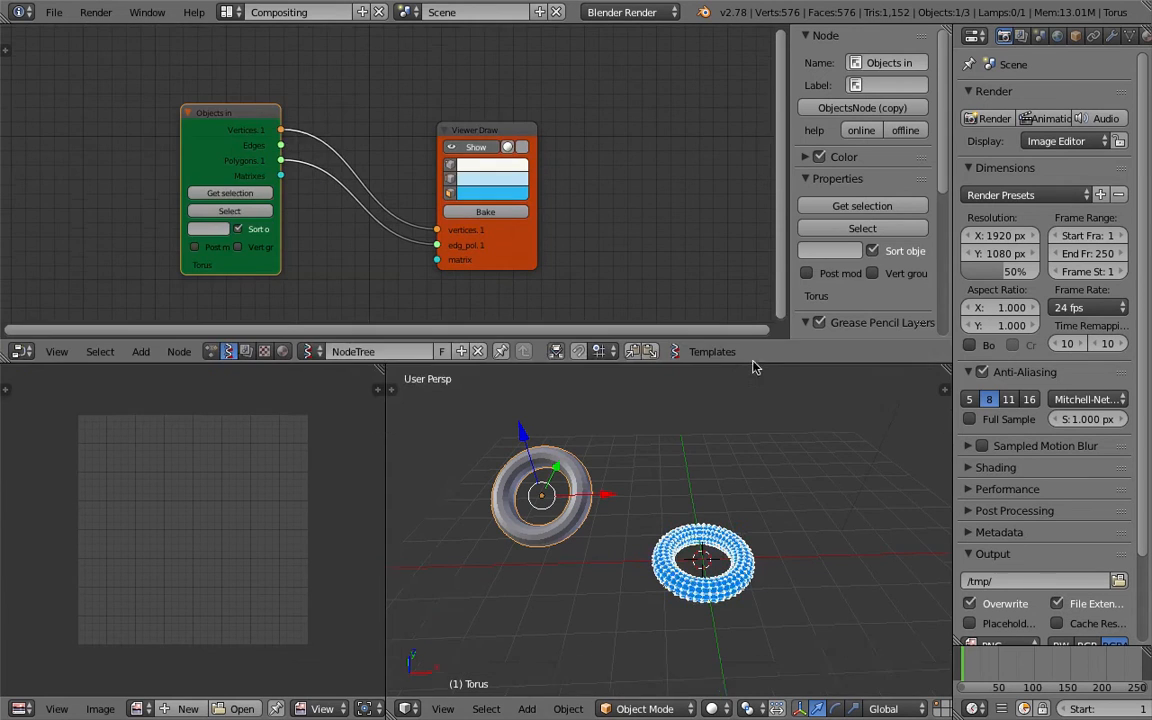
{"action": "left_click_drag", "start_coordinate": [489, 137], "coordinate": [652, 121]}
Add a Bounding box node to the node tree.
{"action": "key", "text": "shift+a"}
{"action": "left_click", "coordinate": [434, 113]}
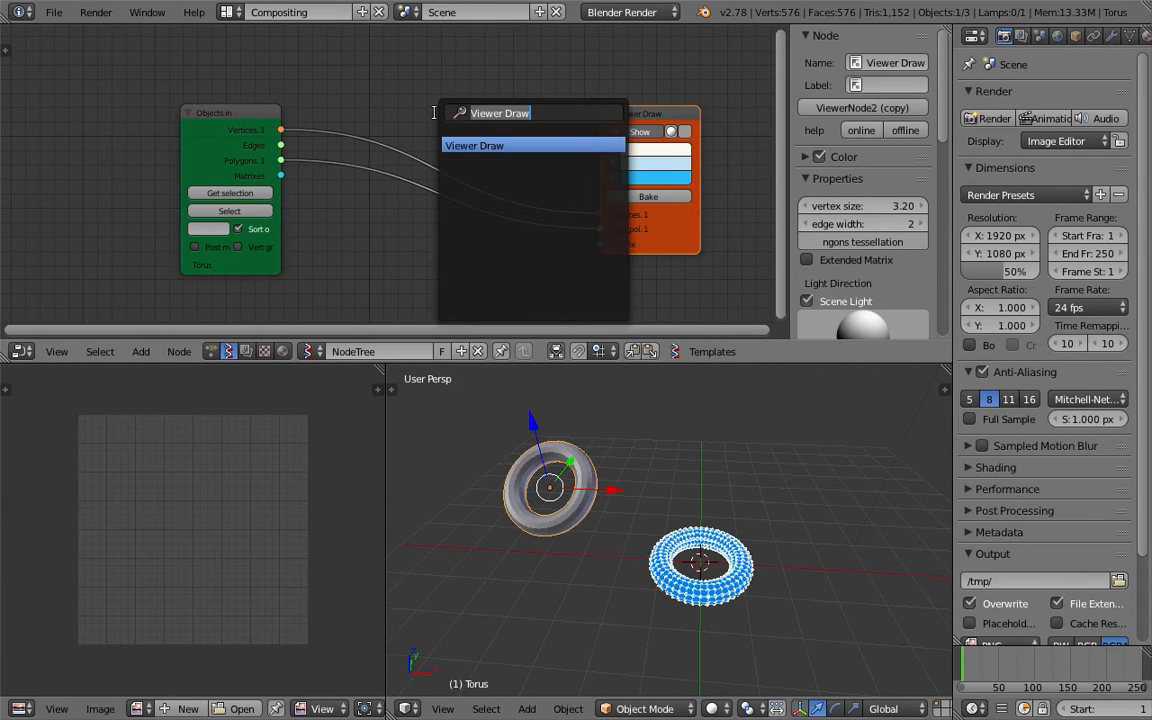
{"action": "type", "text": "bound"}
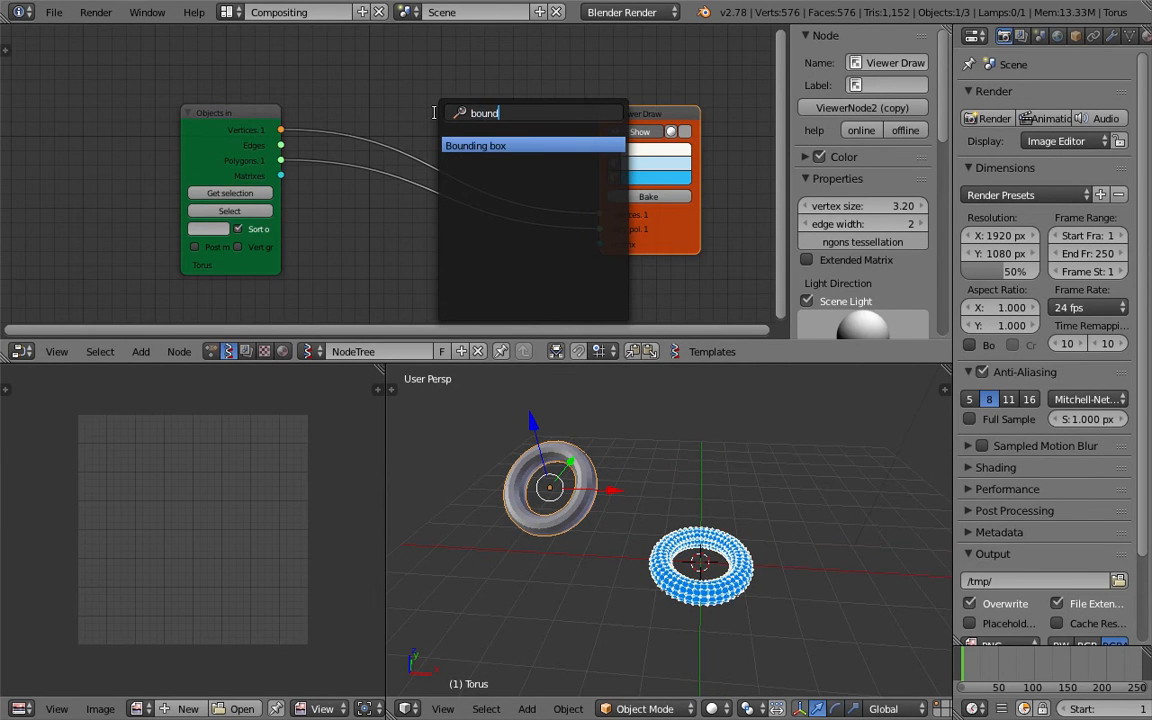
{"action": "key", "text": "Return"}
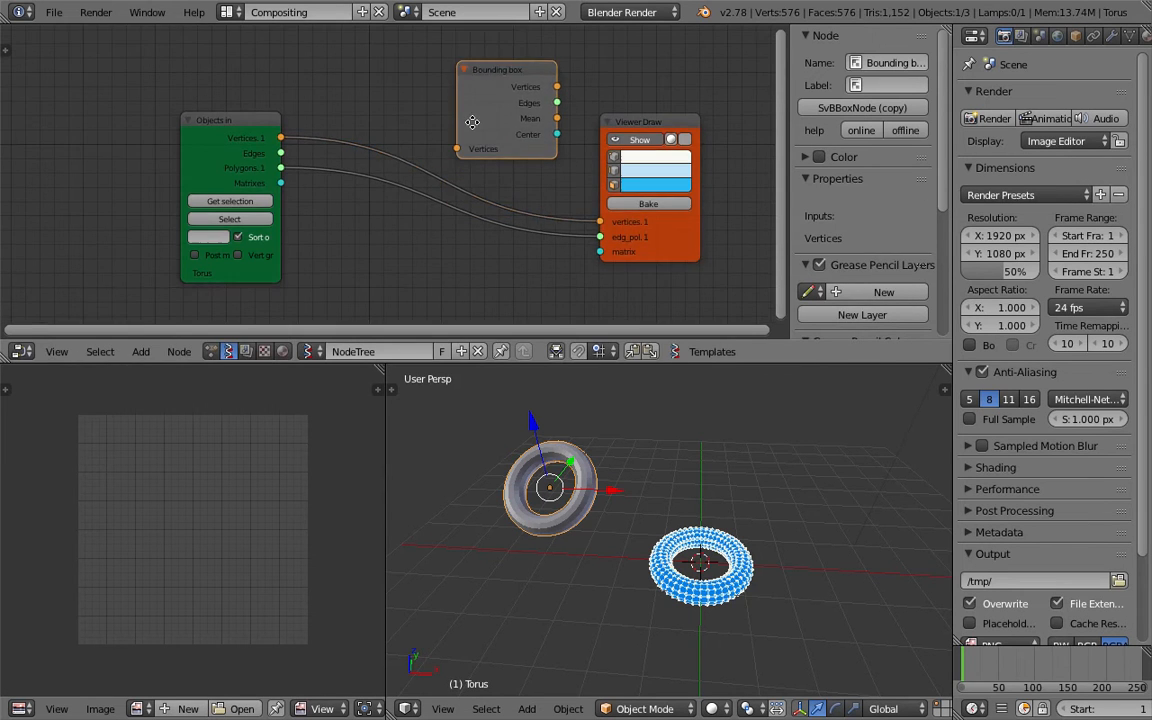
{"action": "left_click", "coordinate": [424, 141]}
Rearrange the Bounding box and Viewer Draw nodes in the node editor.
{"action": "left_click_drag", "start_coordinate": [607, 191], "coordinate": [624, 198]}
{"action": "left_click_drag", "start_coordinate": [480, 149], "coordinate": [451, 102]}
{"action": "mouse_move", "coordinate": [580, 187]}
{"action": "middle_mouse_down"}
{"action": "mouse_move", "coordinate": [563, 156]}
{"action": "mouse_move", "coordinate": [607, 180]}
{"action": "middle_mouse_up"}
{"action": "left_click_drag", "start_coordinate": [607, 187], "coordinate": [602, 237]}
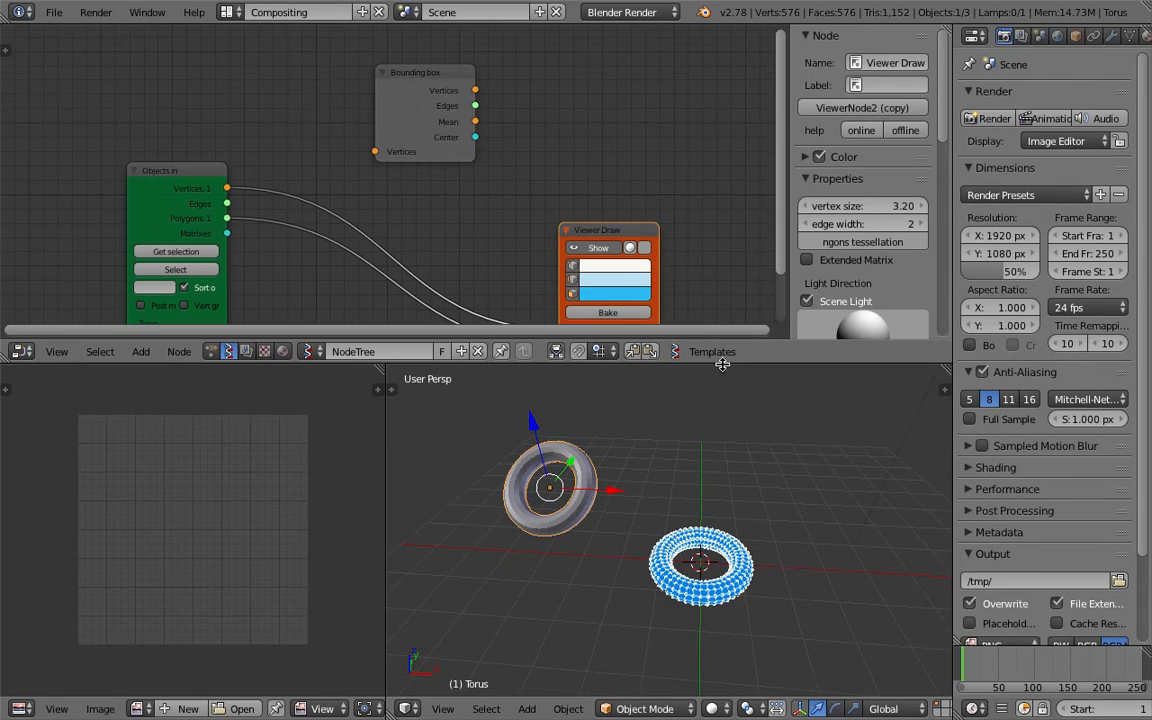
Enlarge the node editor and hide its properties sidebar.
{"action": "left_click_drag", "start_coordinate": [722, 364], "coordinate": [724, 407]}
{"action": "key", "text": "n"}
{"action": "middle_click_drag", "start_coordinate": [715, 215], "coordinate": [689, 185]}
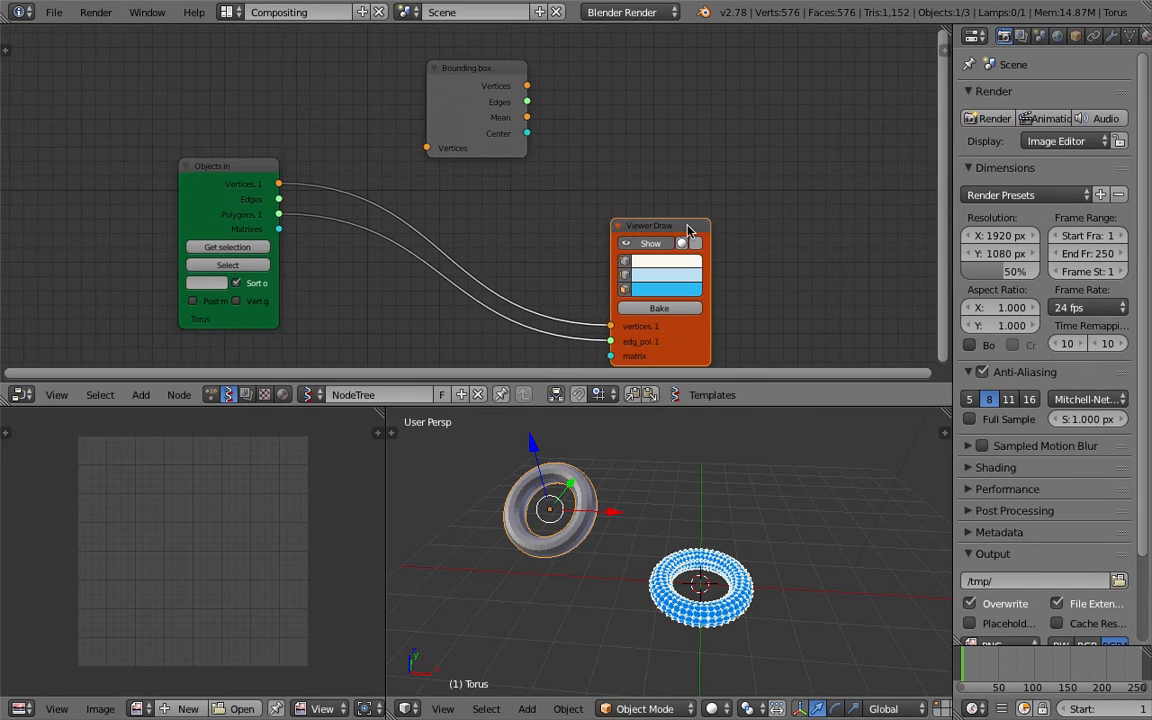
Duplicate the Viewer Draw node and connect the Objects in Vertices output to the Bounding box input.
{"action": "key", "text": "shift+d"}
{"action": "left_click", "coordinate": [690, 52]}
{"action": "left_click_drag", "start_coordinate": [461, 77], "coordinate": [436, 93]}
{"action": "left_click_drag", "start_coordinate": [279, 184], "coordinate": [402, 163]}
Connect the Bounding box's Vertices and Edges outputs to the new Viewer Draw's vertices and edg_pol inputs.
{"action": "left_click_drag", "start_coordinate": [503, 102], "coordinate": [538, 116]}
{"action": "left_click_drag", "start_coordinate": [615, 152], "coordinate": [612, 152]}
{"action": "left_click_drag", "start_coordinate": [503, 117], "coordinate": [612, 168]}
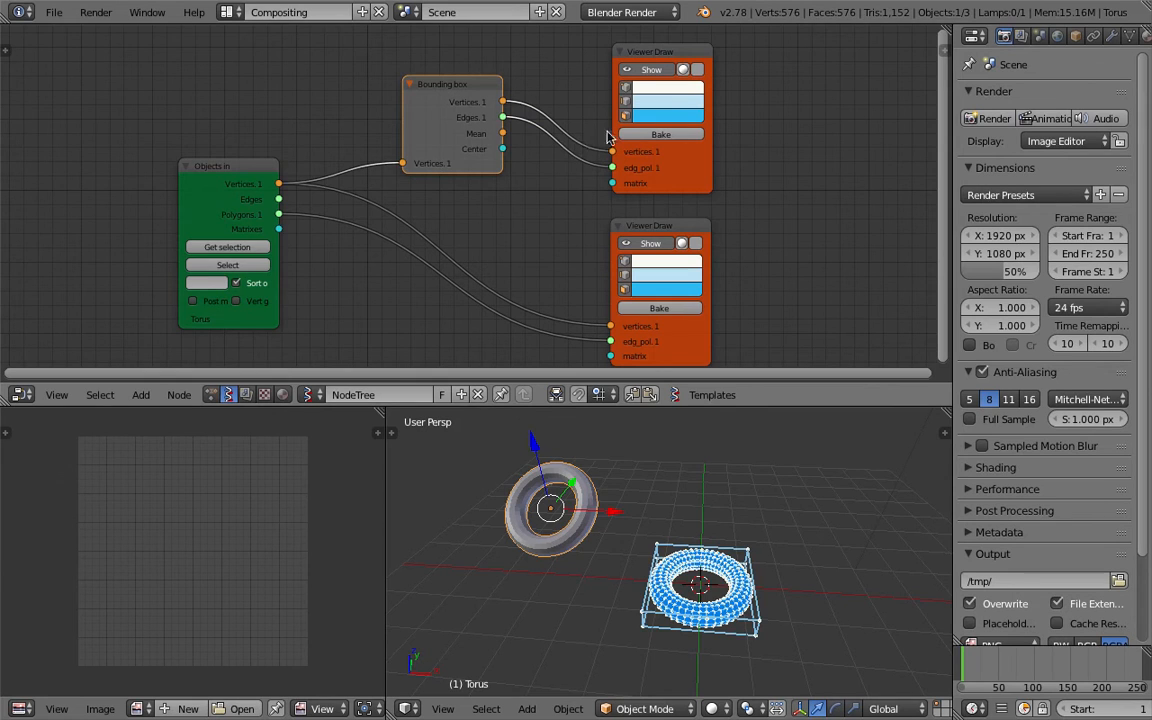
Rotate the original torus slightly and save the file.
{"action": "middle_click_drag", "start_coordinate": [783, 597], "coordinate": [697, 537]}
{"action": "middle_click_drag", "start_coordinate": [697, 597], "coordinate": [608, 487]}
{"action": "key", "text": "ctrl+s"}
{"action": "left_click", "coordinate": [692, 557]}
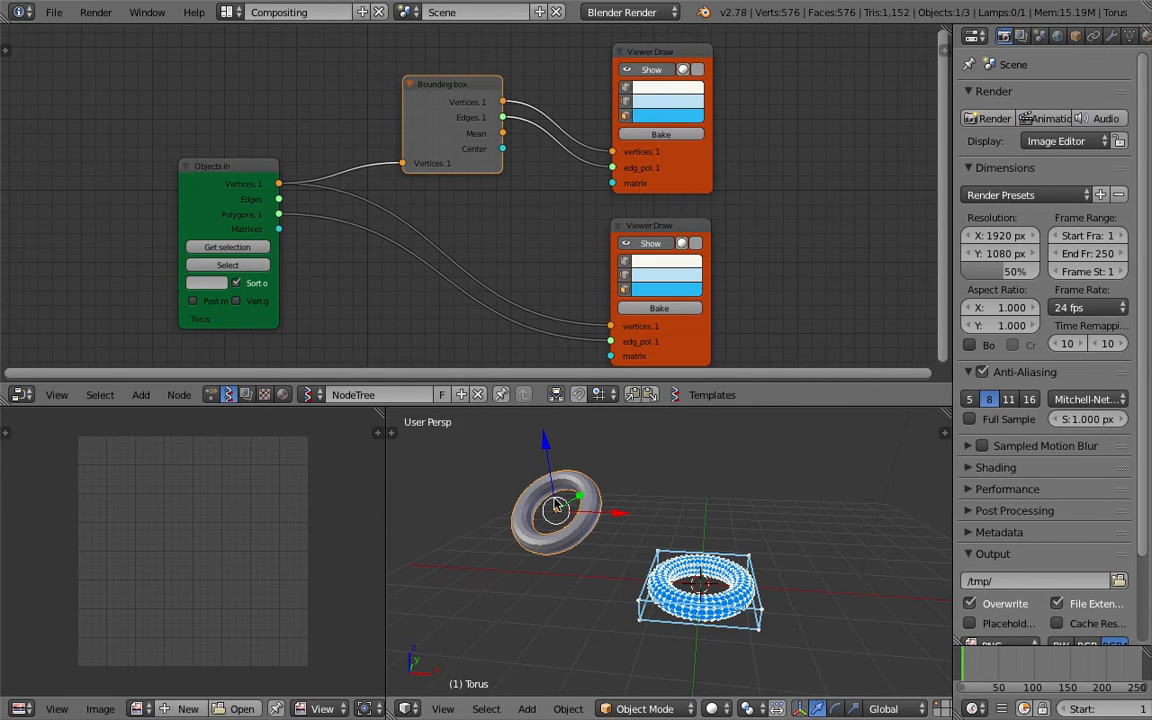
Move the Objects in node left and add a Matrix Apply node by searching for app.
{"action": "left_click_drag", "start_coordinate": [243, 170], "coordinate": [168, 148]}
{"action": "key", "text": "ctrl+f"}
{"action": "type", "text": "app"}
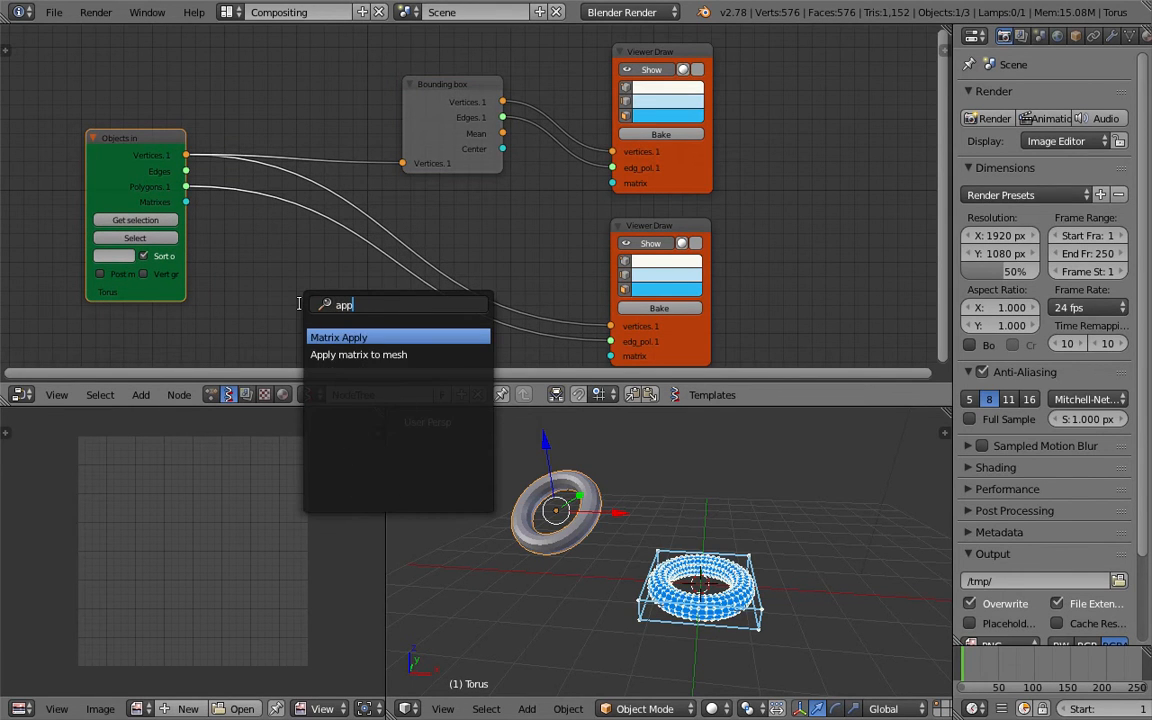
{"action": "key", "text": "Return"}
{"action": "left_click", "coordinate": [217, 197]}
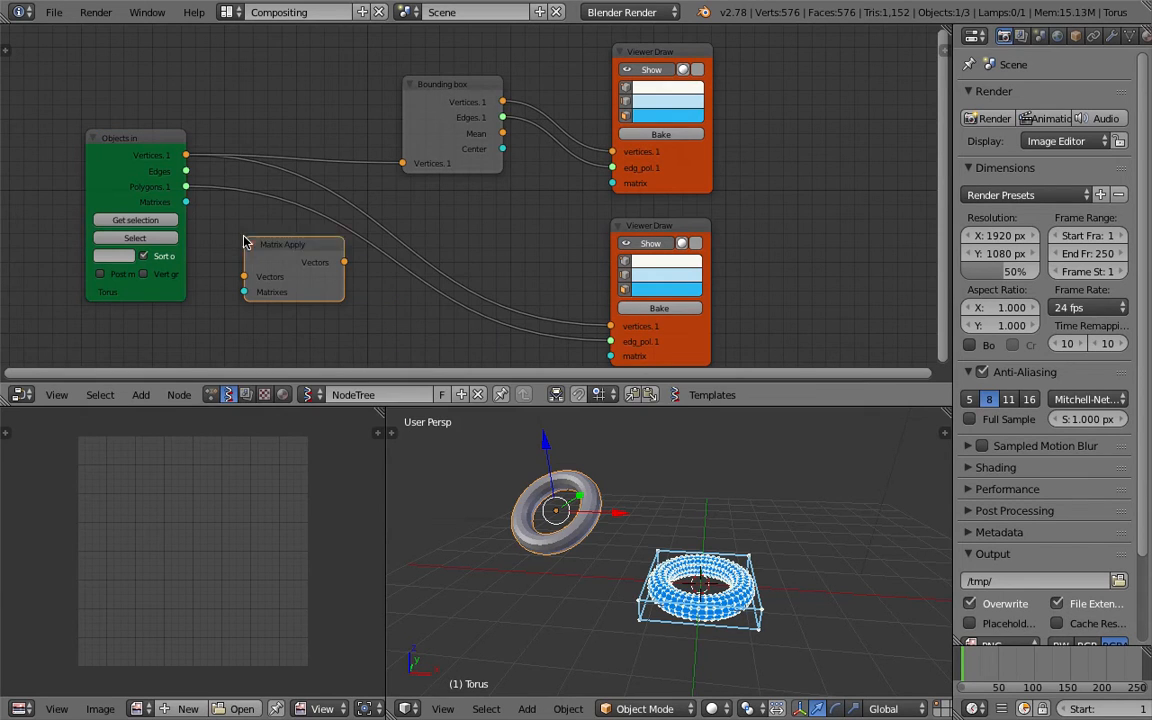
Connect the Objects in Vertices output to the Matrix Apply Vectors input.
{"action": "left_click_drag", "start_coordinate": [186, 155], "coordinate": [207, 177]}
{"action": "left_click_drag", "start_coordinate": [248, 270], "coordinate": [246, 276]}
{"action": "left_click_drag", "start_coordinate": [185, 203], "coordinate": [141, 205]}
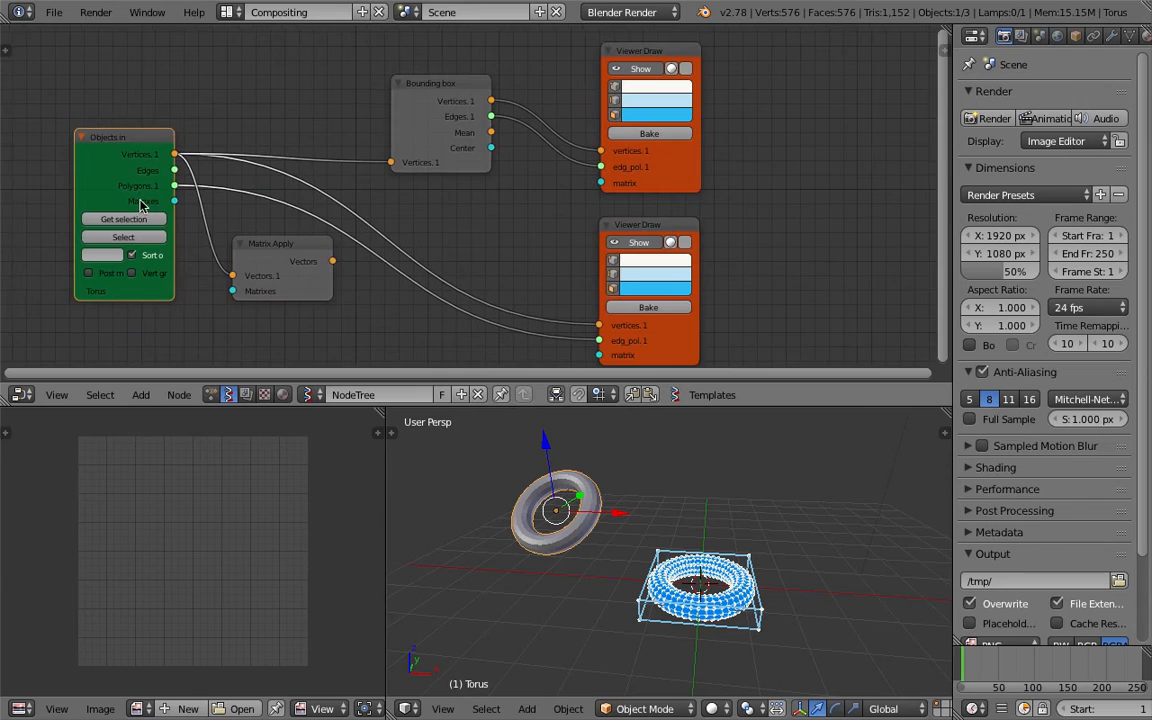
Tilt the original torus further and shift the Objects in node left.
{"action": "scroll", "coordinate": [140, 200], "scroll_direction": "up", "scroll_amount": 1}
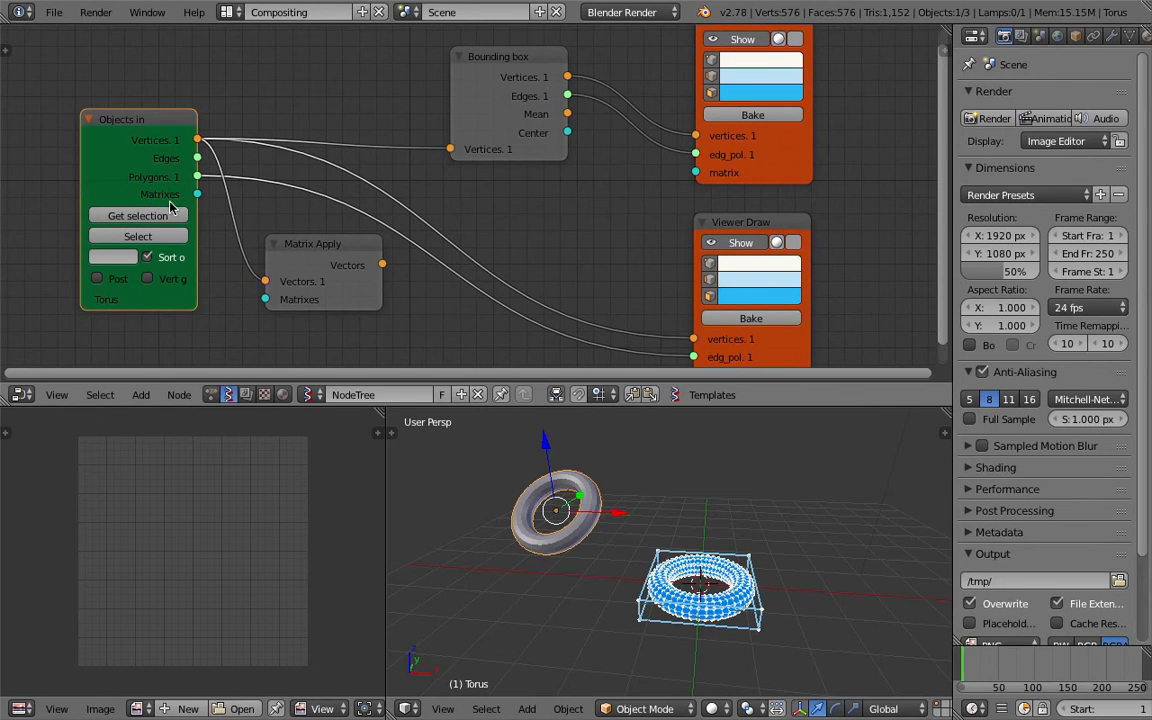
{"action": "middle_click_drag", "start_coordinate": [551, 505], "coordinate": [572, 484]}
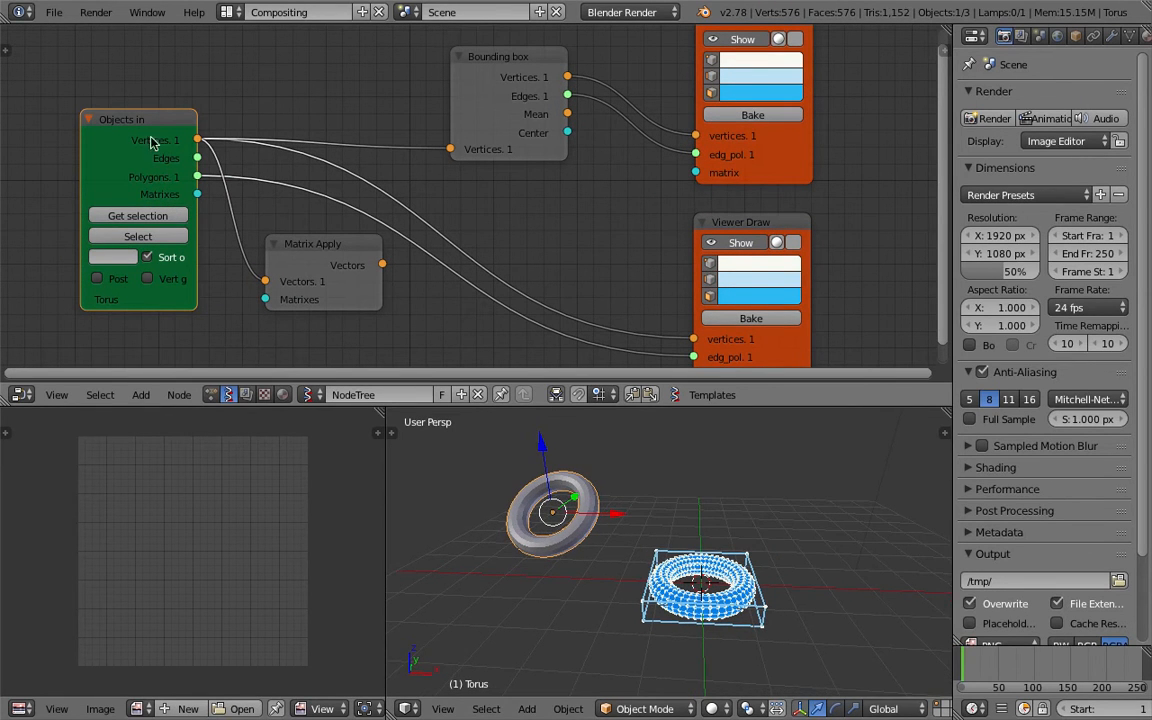
{"action": "left_click_drag", "start_coordinate": [154, 144], "coordinate": [120, 131]}
{"action": "middle_click_drag", "start_coordinate": [590, 545], "coordinate": [585, 489]}
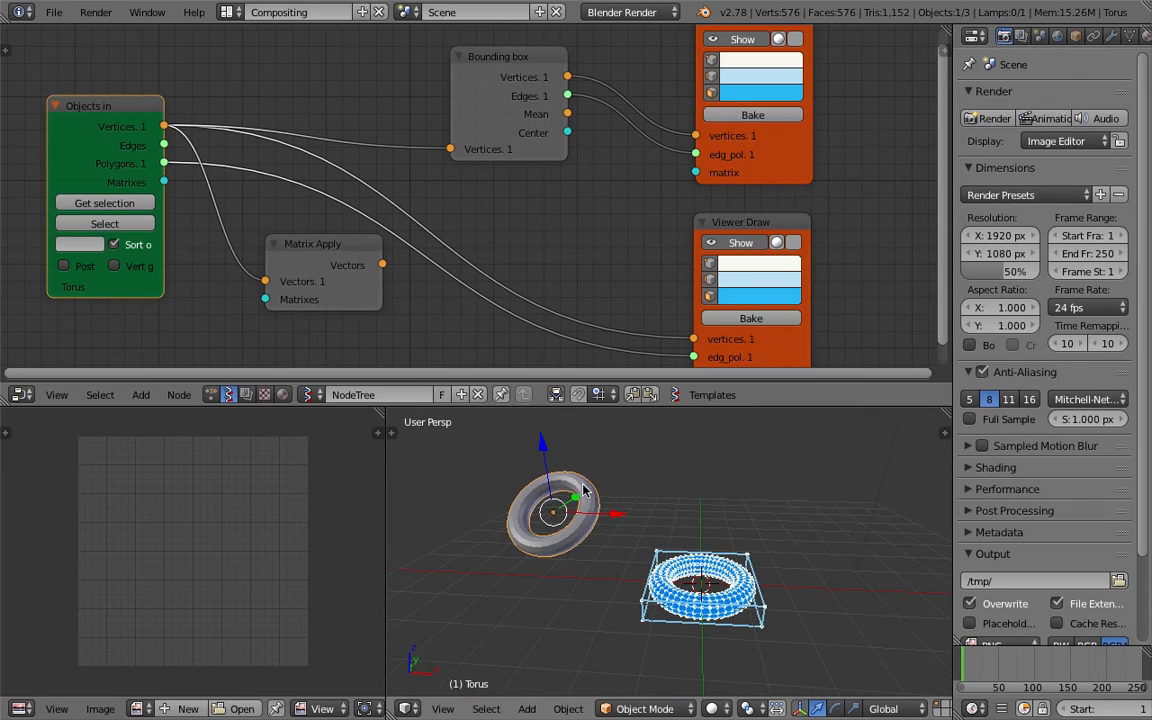
Connect Objects in Matrixes to Matrix Apply Matrixes, and Matrix Apply Vectors to the Bounding box Vertices input.
{"action": "left_click_drag", "start_coordinate": [164, 182], "coordinate": [265, 299]}
{"action": "left_click_drag", "start_coordinate": [381, 261], "coordinate": [451, 151]}
{"action": "middle_click_drag", "start_coordinate": [537, 217], "coordinate": [542, 213]}
Rotate the torus again and save the file.
{"action": "mouse_move", "coordinate": [594, 500]}
{"action": "middle_mouse_down"}
{"action": "mouse_move", "coordinate": [638, 511]}
{"action": "mouse_move", "coordinate": [603, 481]}
{"action": "middle_mouse_up"}
{"action": "key", "text": "ctrl+s"}
{"action": "left_click", "coordinate": [647, 503]}
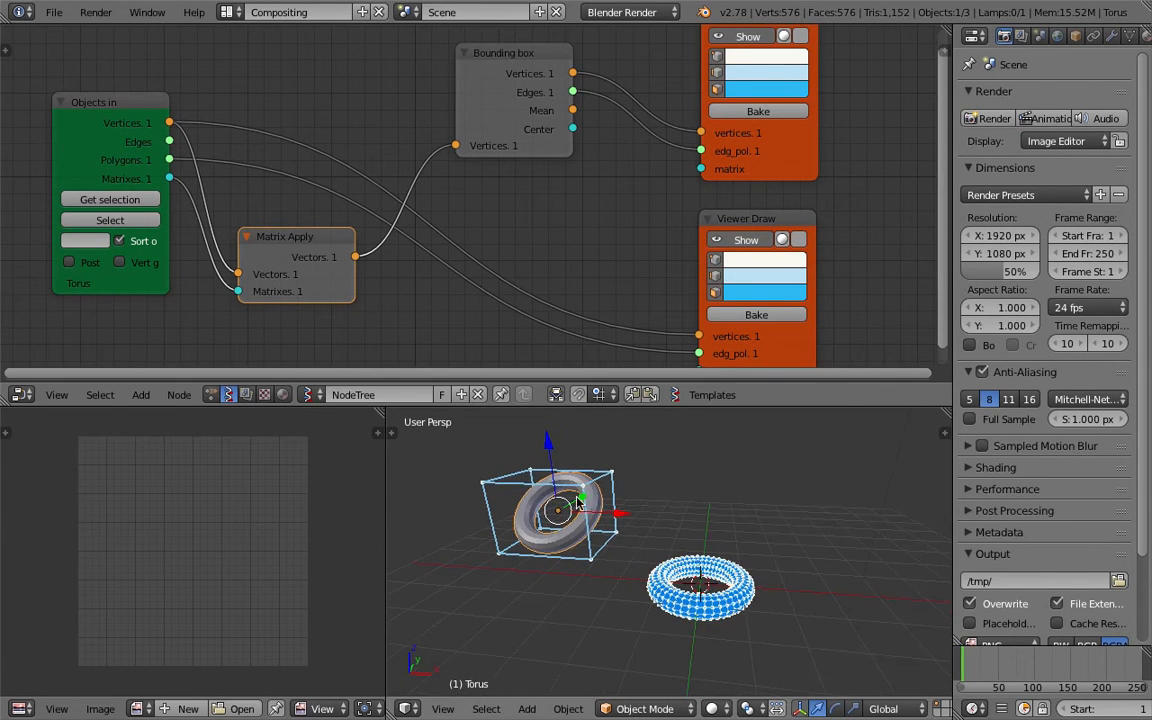
Connect the Matrix Apply Vectors output to the lower Viewer Draw's vertices input.
{"action": "scroll", "coordinate": [615, 263], "scroll_direction": "down", "scroll_amount": 1}
{"action": "left_click_drag", "start_coordinate": [509, 80], "coordinate": [492, 88]}
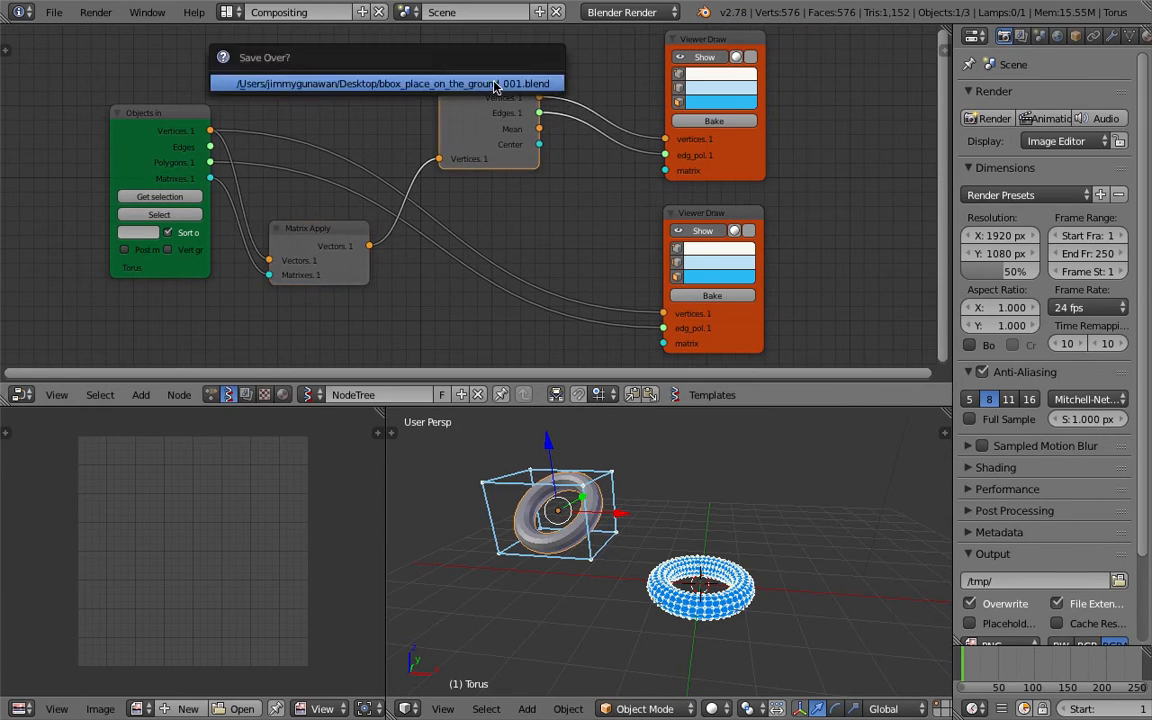
{"action": "mouse_move", "coordinate": [333, 248]}
{"action": "left_mouse_down"}
{"action": "mouse_move", "coordinate": [321, 261]}
{"action": "mouse_move", "coordinate": [580, 288]}
{"action": "mouse_move", "coordinate": [664, 313]}
{"action": "left_mouse_up"}
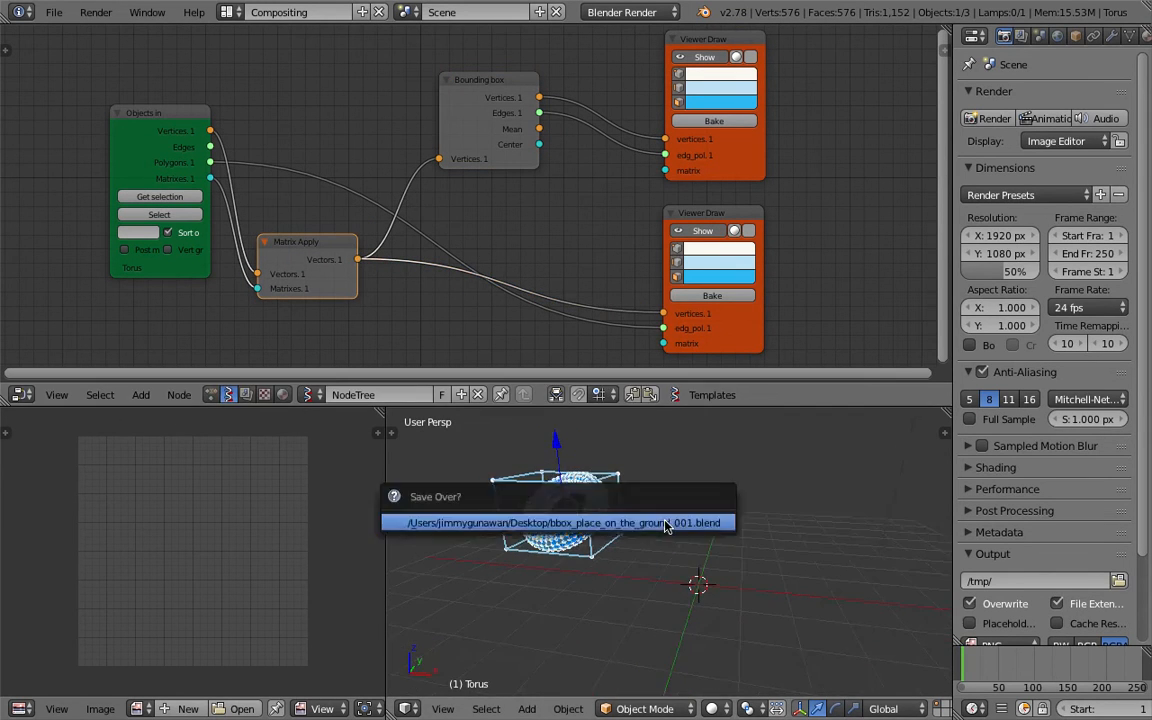
Rotate the torus twice, saving the file after each rotation.
{"action": "middle_click_drag", "start_coordinate": [638, 473], "coordinate": [521, 484]}
{"action": "key", "text": "ctrl+s"}
{"action": "left_click", "coordinate": [612, 527]}
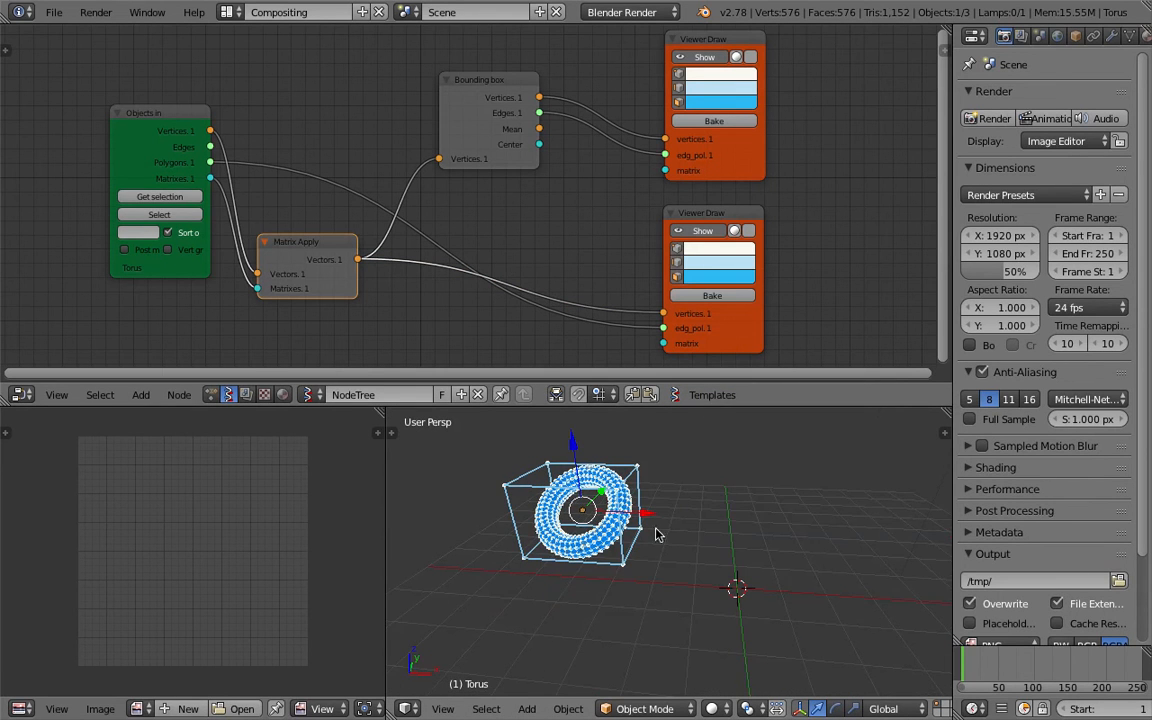
{"action": "mouse_move", "coordinate": [642, 537]}
{"action": "middle_mouse_down"}
{"action": "mouse_move", "coordinate": [603, 495]}
{"action": "mouse_move", "coordinate": [589, 517]}
{"action": "middle_mouse_up"}
{"action": "key", "text": "ctrl+s"}
{"action": "left_click", "coordinate": [602, 526]}
Delete the lower Viewer Draw node.
{"action": "left_click", "coordinate": [702, 216]}
{"action": "key", "text": "x"}
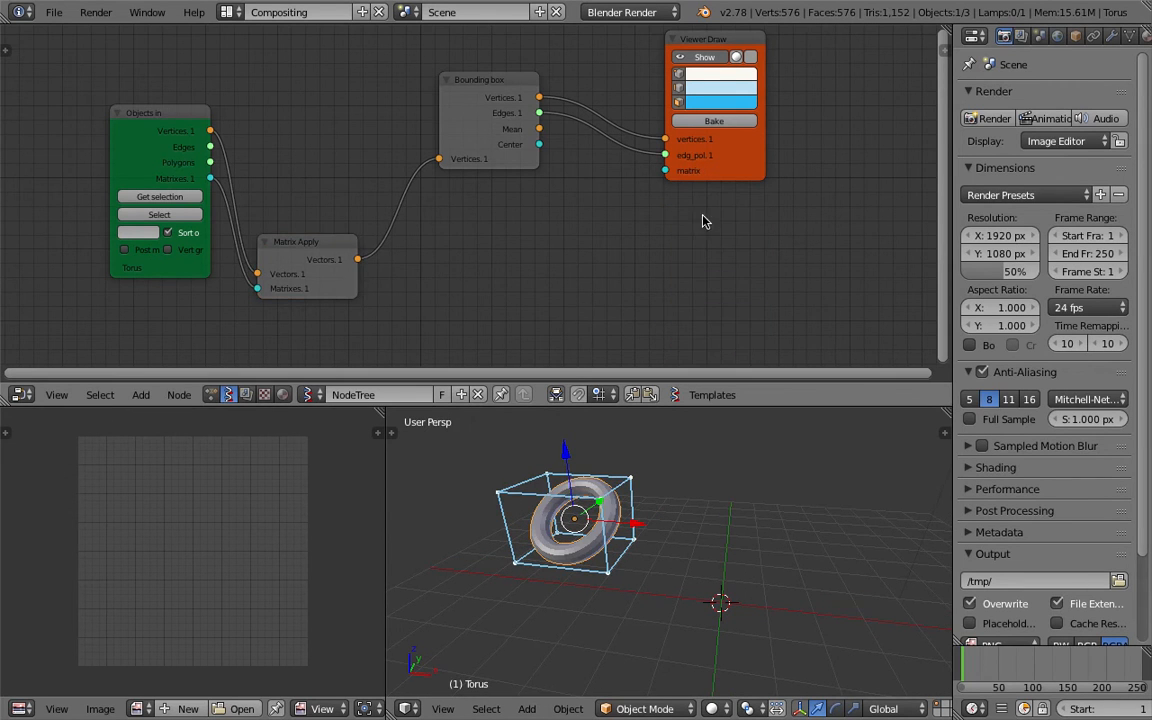
{"action": "middle_click_drag", "start_coordinate": [702, 216], "coordinate": [713, 216]}
Rotate the torus and save the file as bbox_place_on_the_ground_001.blend on the Desktop.
{"action": "middle_click_drag", "start_coordinate": [645, 515], "coordinate": [580, 505]}
{"action": "left_click", "coordinate": [54, 12]}
{"action": "left_click", "coordinate": [166, 168]}
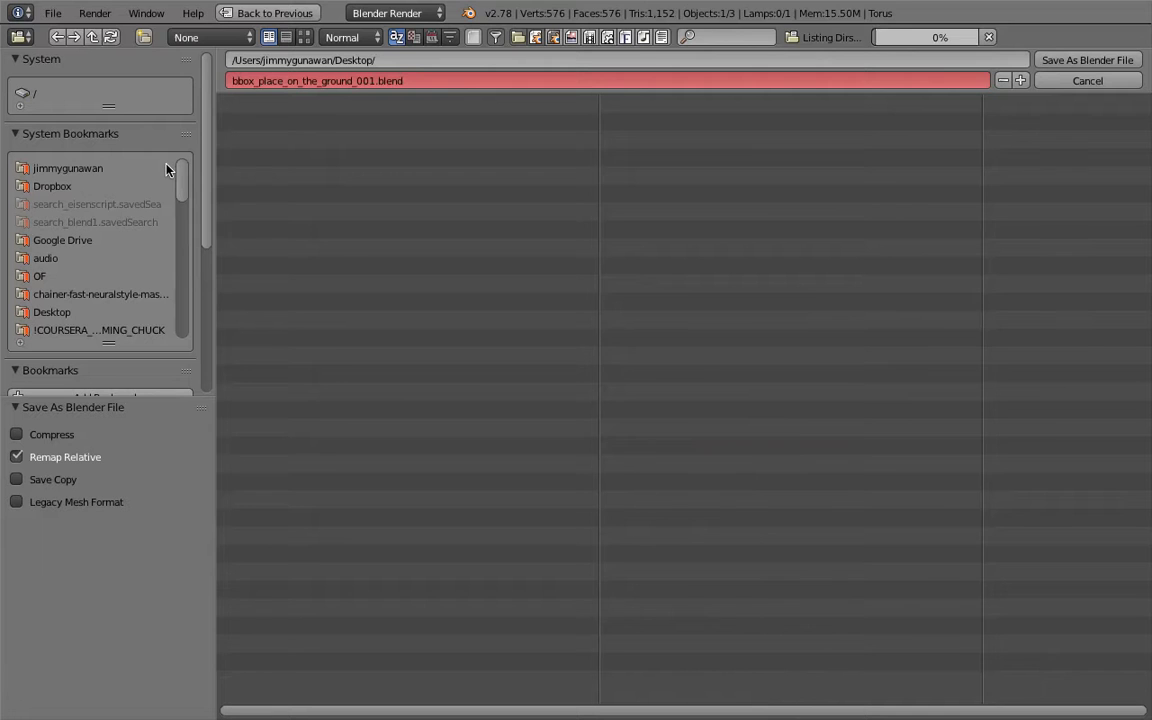
{"action": "left_click", "coordinate": [1087, 60]}
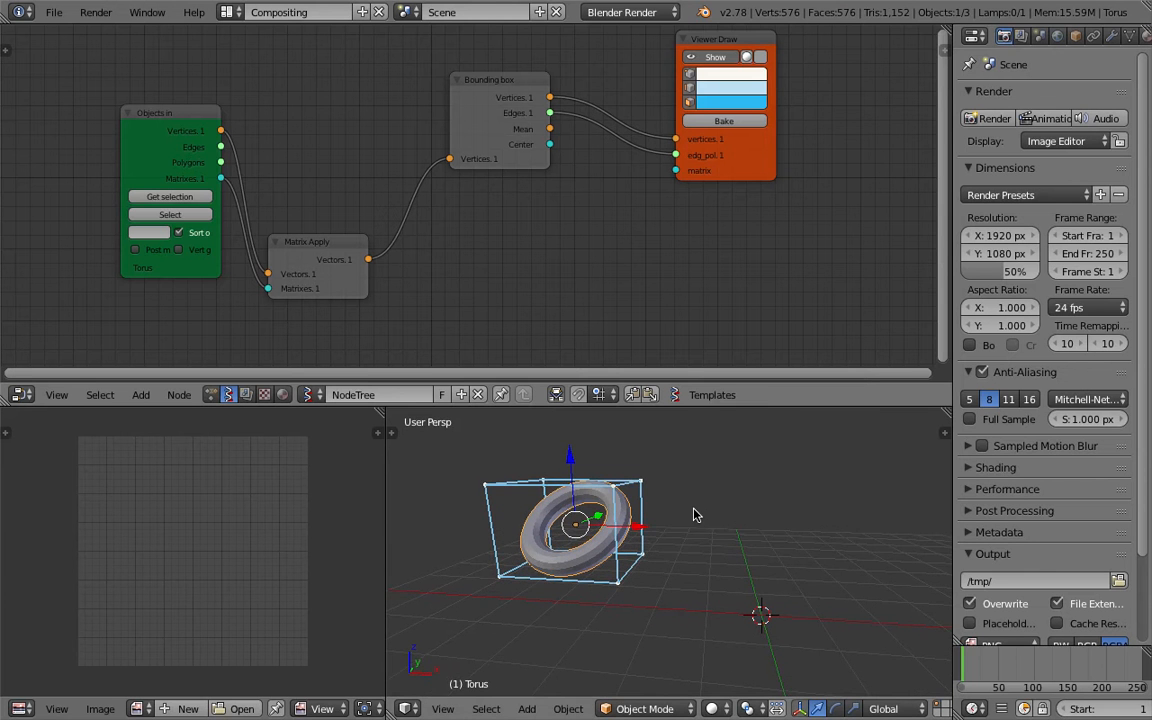
Rotate the torus to a new tilt.
{"action": "middle_click_drag", "start_coordinate": [618, 594], "coordinate": [613, 487]}
{"action": "middle_click_drag", "start_coordinate": [596, 634], "coordinate": [629, 491]}
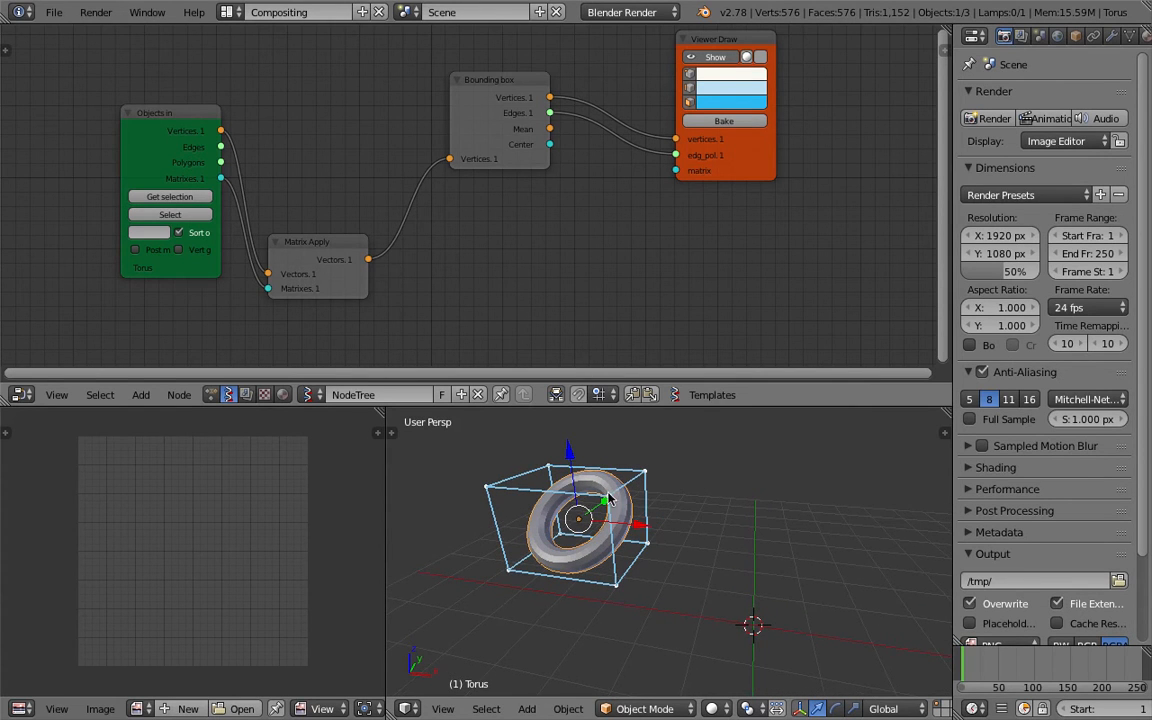
{"action": "left_click", "coordinate": [620, 708]}
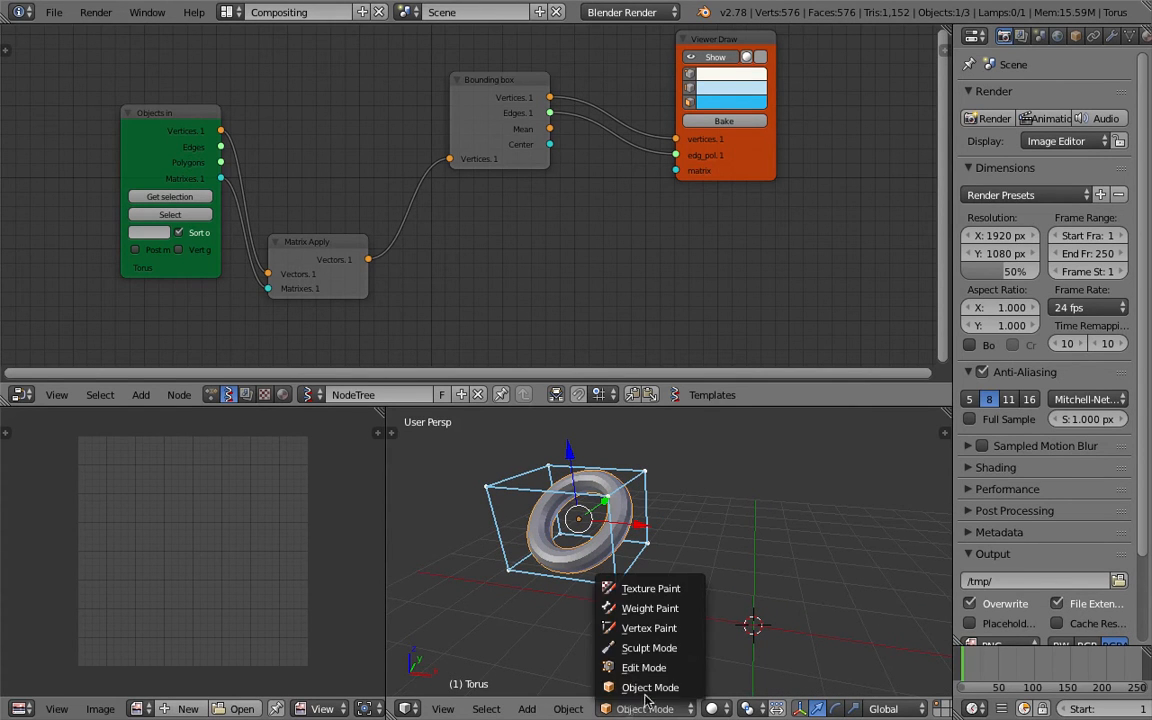
Switch the viewport shading to Bounding Box.
{"action": "left_click", "coordinate": [718, 708]}
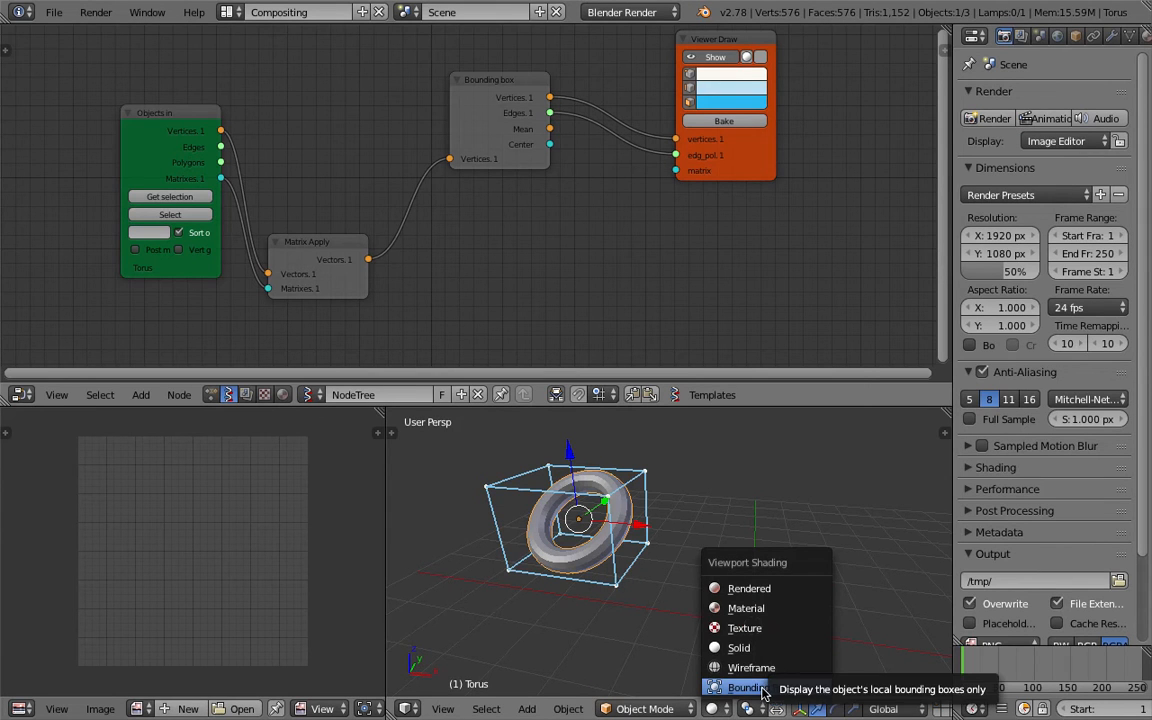
{"action": "left_click", "coordinate": [771, 687]}
{"action": "mouse_move", "coordinate": [654, 599]}
{"action": "middle_mouse_down", "text": "shift"}
{"action": "mouse_move", "coordinate": [677, 614]}
{"action": "mouse_move", "coordinate": [702, 594]}
{"action": "mouse_move", "coordinate": [665, 605]}
{"action": "mouse_move", "coordinate": [645, 561]}
{"action": "mouse_move", "coordinate": [671, 607]}
{"action": "middle_mouse_up", "text": "shift"}
{"action": "scroll", "coordinate": [669, 604], "scroll_direction": "up", "scroll_amount": 2}
{"action": "middle_click_drag", "start_coordinate": [635, 558], "coordinate": [745, 590]}
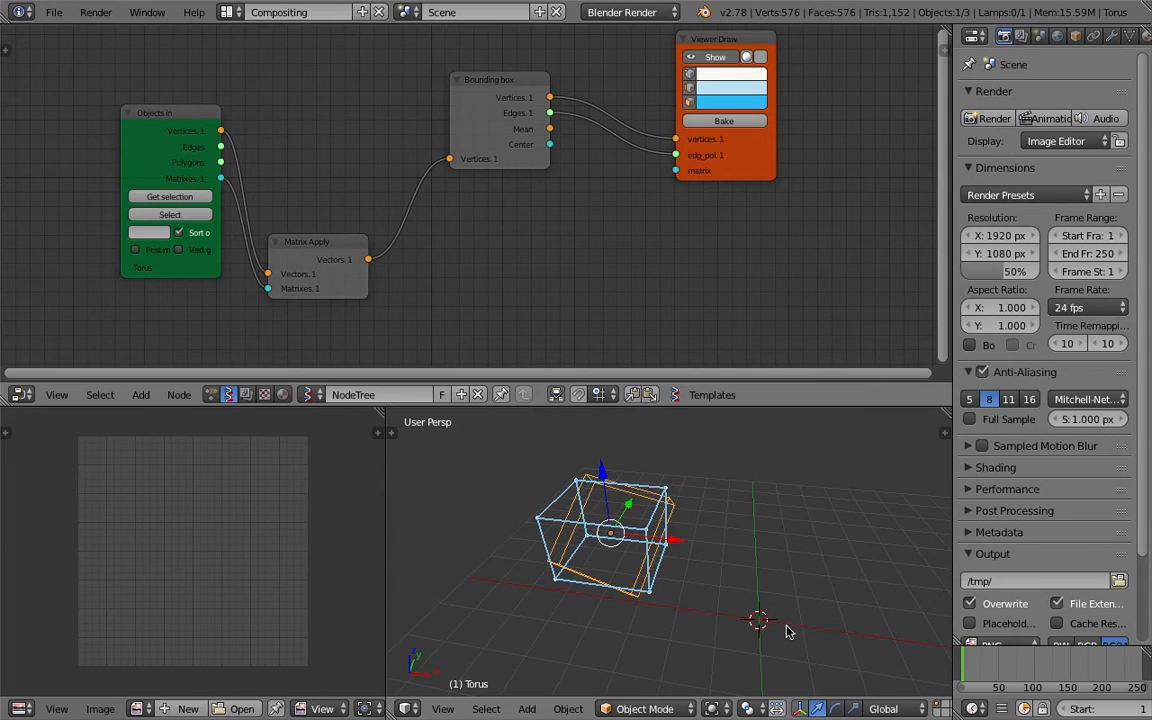
Rotate the torus and return the viewport shading to Solid.
{"action": "middle_click_drag", "start_coordinate": [672, 505], "coordinate": [664, 470]}
{"action": "middle_click_drag", "start_coordinate": [600, 537], "coordinate": [625, 500]}
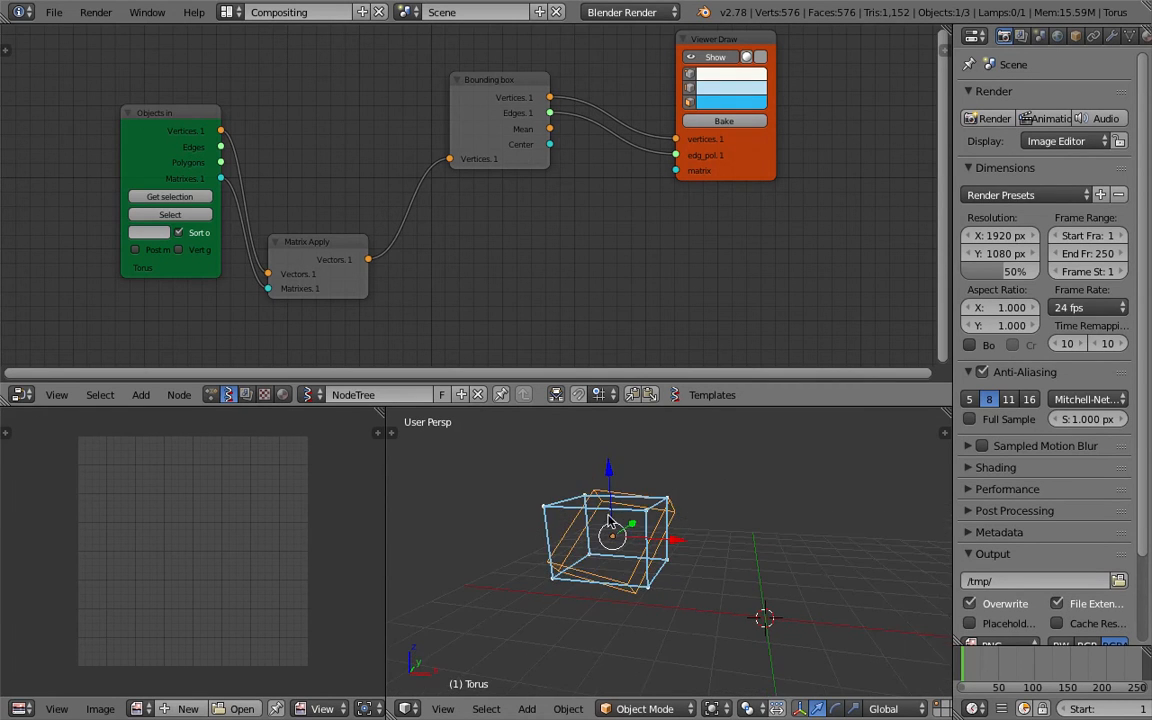
{"action": "left_click", "coordinate": [711, 707]}
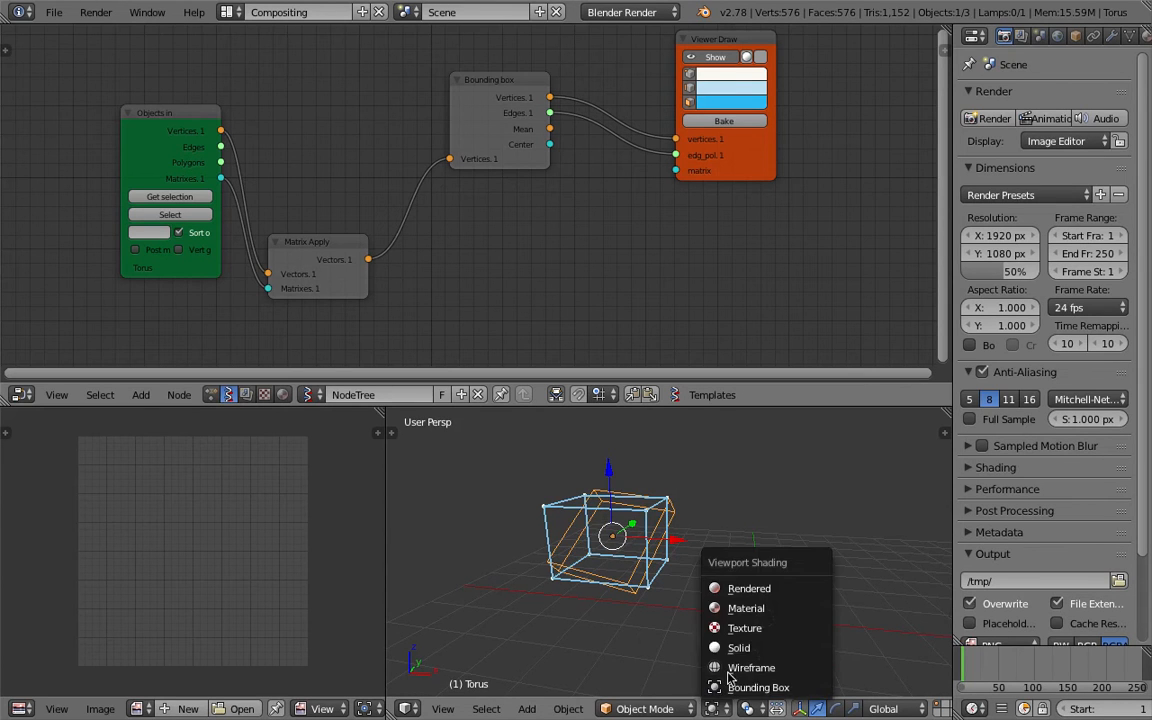
{"action": "left_click", "coordinate": [742, 646]}
Rotate the torus to lie nearly flat and save the file.
{"action": "mouse_move", "coordinate": [600, 524]}
{"action": "middle_mouse_down"}
{"action": "mouse_move", "coordinate": [606, 540]}
{"action": "mouse_move", "coordinate": [604, 499]}
{"action": "mouse_move", "coordinate": [614, 553]}
{"action": "mouse_move", "coordinate": [638, 535]}
{"action": "middle_mouse_up"}
{"action": "scroll", "coordinate": [603, 527], "scroll_direction": "up", "scroll_amount": 1}
{"action": "key", "text": "ctrl+s"}
{"action": "left_click", "coordinate": [607, 540]}
Save the file again.
{"action": "scroll", "coordinate": [505, 270], "scroll_direction": "up", "scroll_amount": 1}
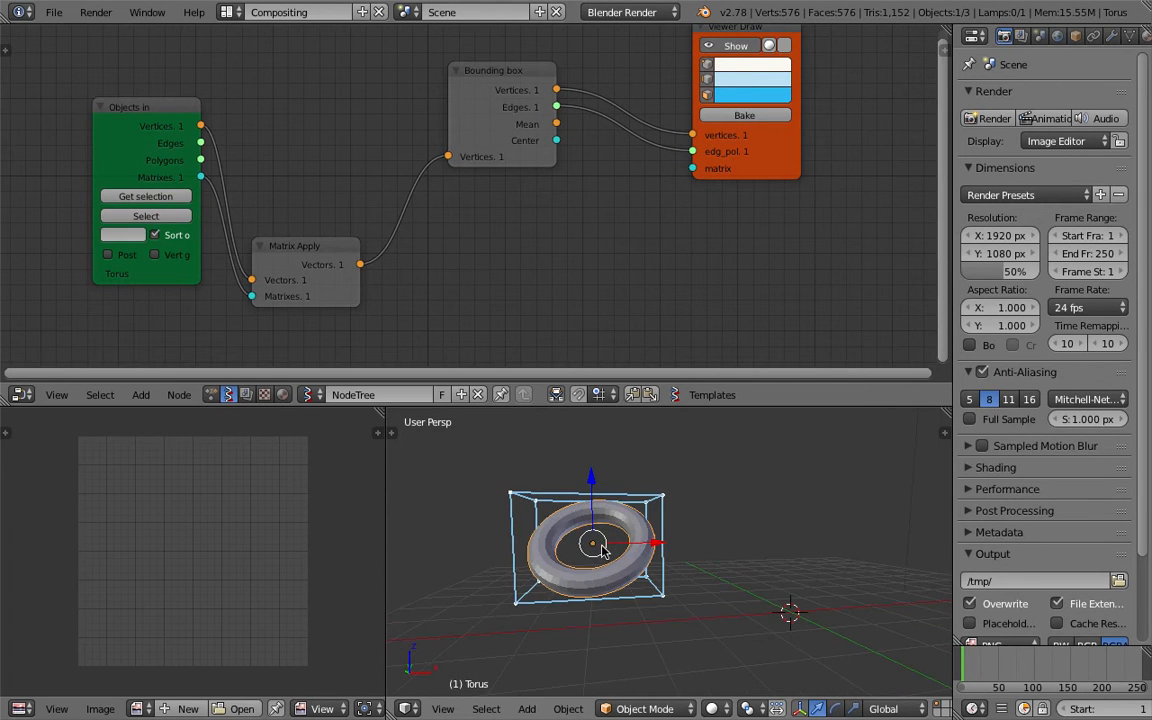
{"action": "key", "text": "ctrl+s"}
{"action": "left_click", "coordinate": [601, 543]}
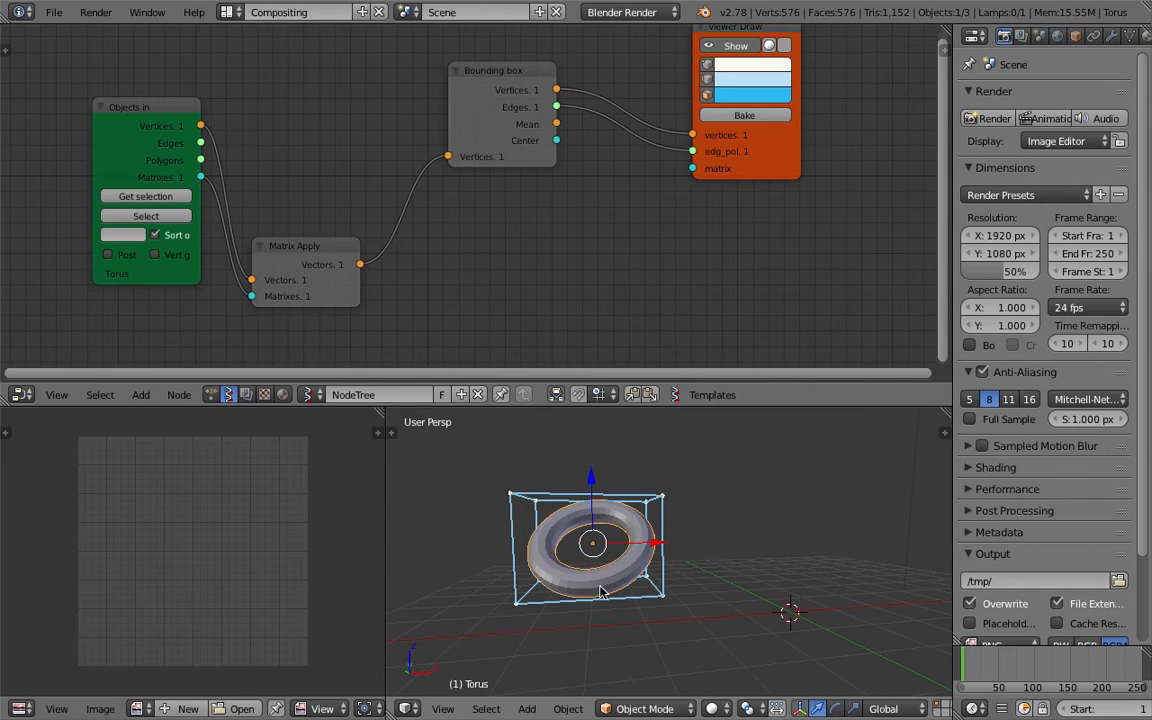
{"action": "key", "text": "ctrl+s"}
{"action": "left_click", "coordinate": [648, 534]}
{"action": "middle_click_drag", "start_coordinate": [648, 534], "coordinate": [613, 541]}
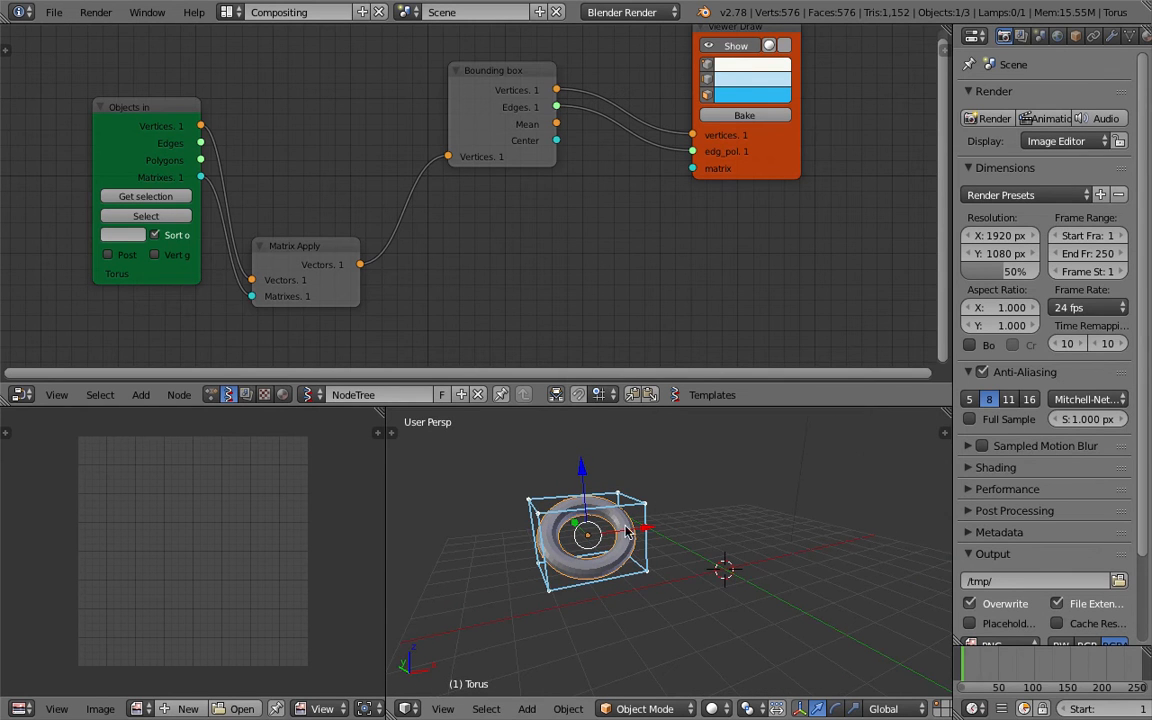
{"action": "middle_click_drag", "start_coordinate": [668, 557], "coordinate": [621, 513]}
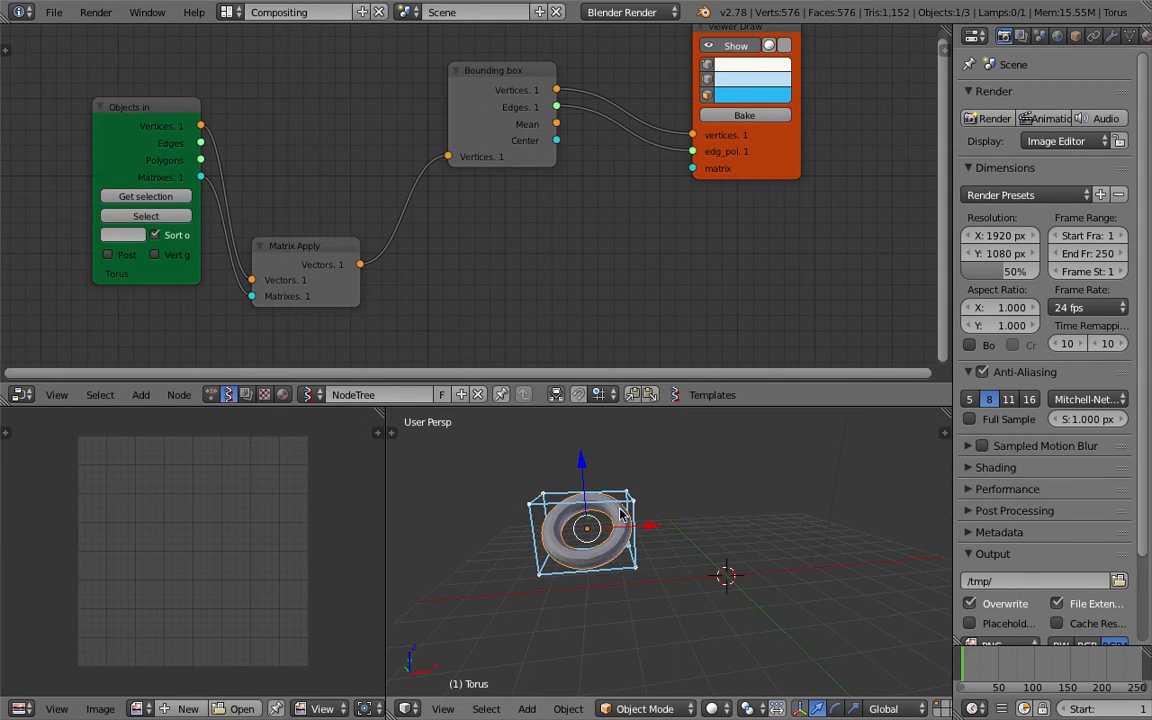
{"action": "middle_click_drag", "start_coordinate": [661, 565], "coordinate": [650, 622]}
{"action": "middle_click_drag", "start_coordinate": [645, 252], "coordinate": [613, 264]}
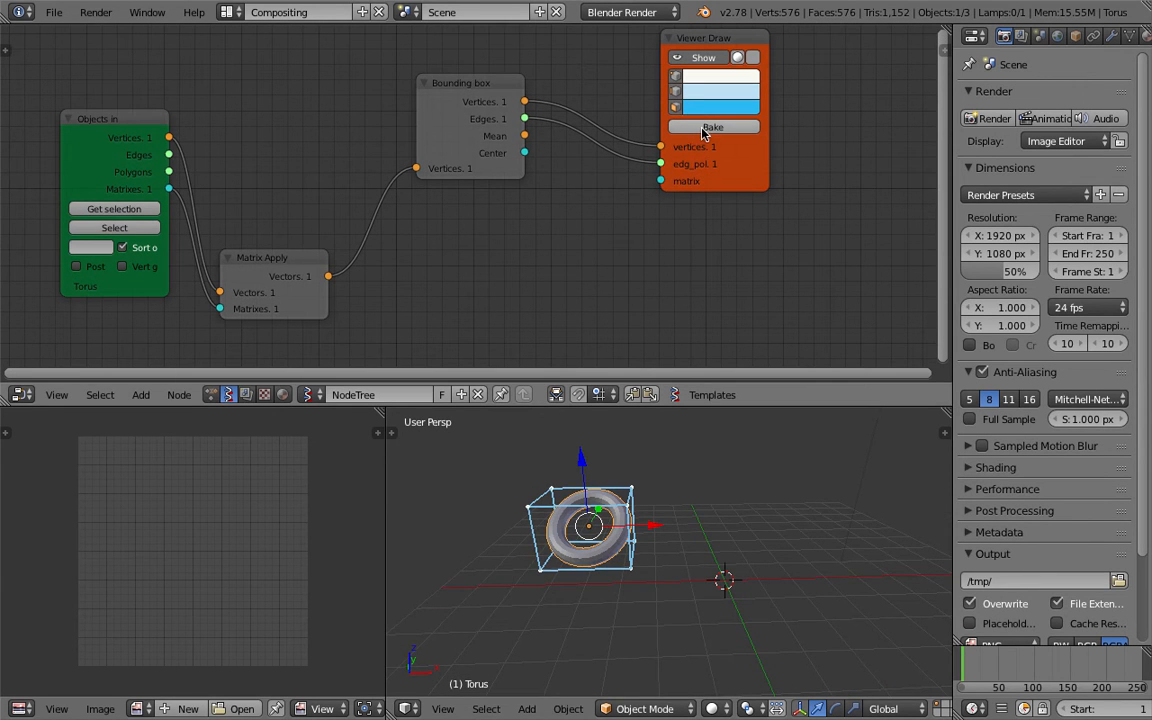
Bake the Viewer Draw geometry and move the baked box to the right of the torus.
{"action": "left_click", "coordinate": [703, 133]}
{"action": "mouse_move", "coordinate": [686, 540]}
{"action": "middle_mouse_down"}
{"action": "mouse_move", "coordinate": [645, 512]}
{"action": "mouse_move", "coordinate": [668, 542]}
{"action": "middle_mouse_up"}
{"action": "right_click", "coordinate": [668, 542]}
{"action": "key", "text": "g"}
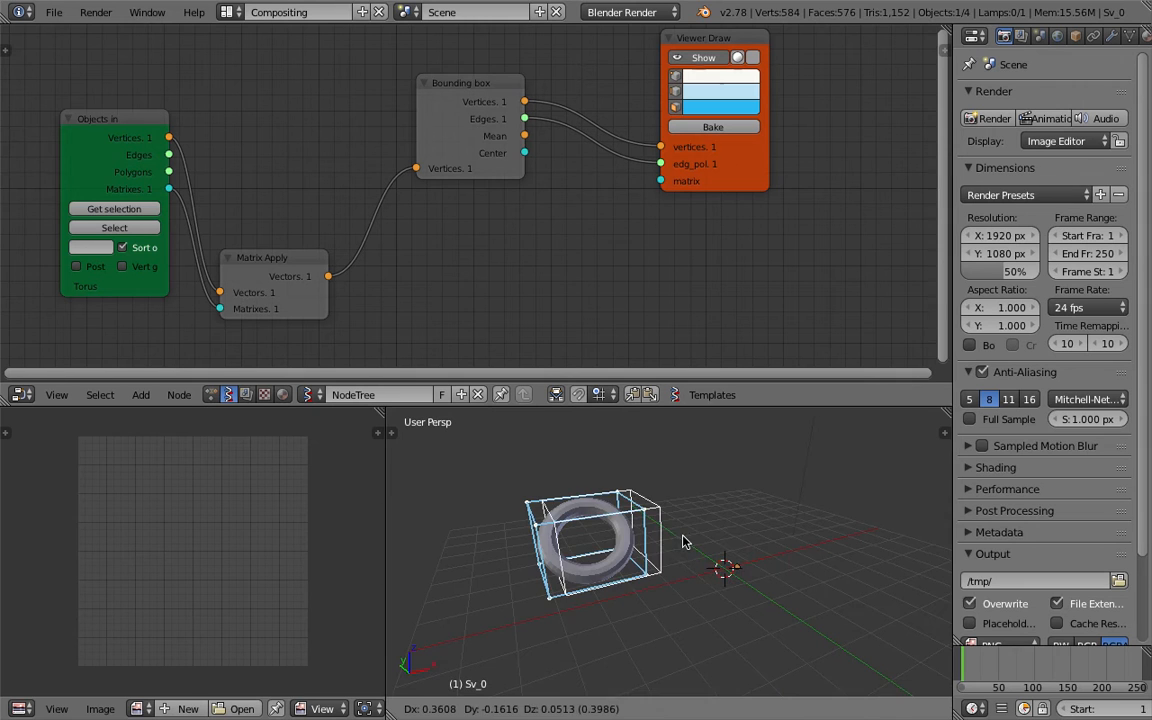
{"action": "left_click", "coordinate": [750, 540]}
Set the baked box's origin to its geometry.
{"action": "key", "text": "space"}
{"action": "type", "text": "set or"}
{"action": "key", "text": "Return"}
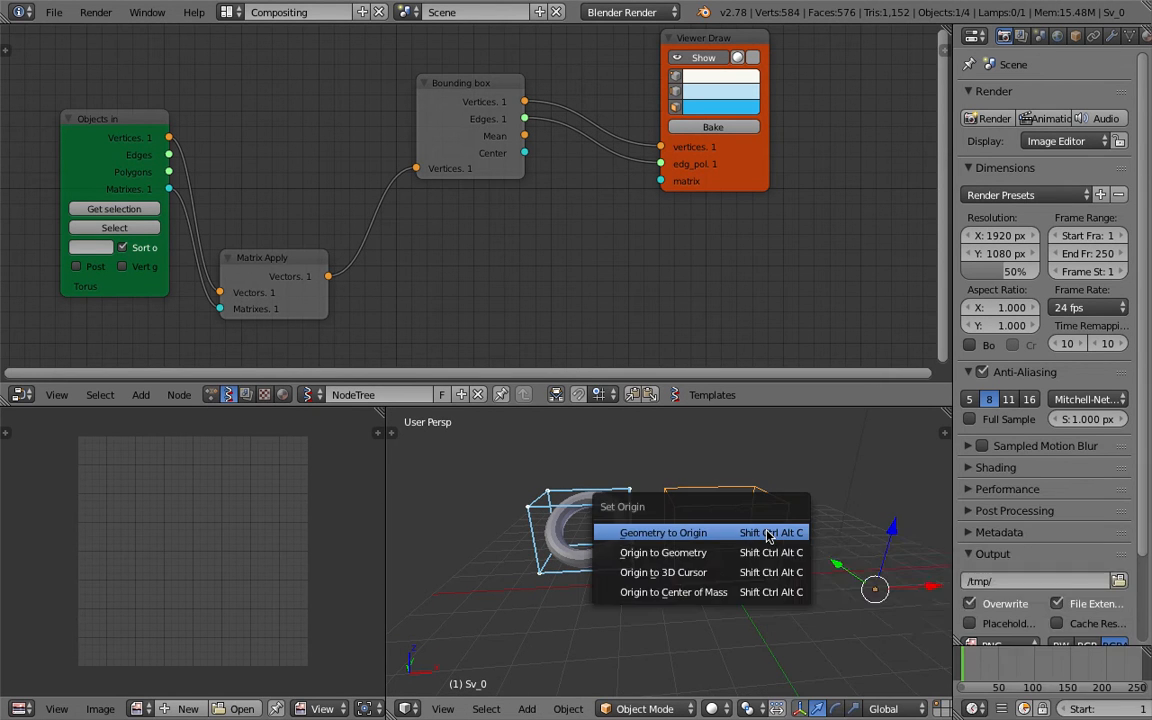
{"action": "left_click", "coordinate": [740, 550]}
Move the baked box to the world origin.
{"action": "middle_click_drag", "start_coordinate": [742, 550], "coordinate": [694, 530], "text": "shift"}
{"action": "scroll", "coordinate": [695, 529], "scroll_direction": "up", "scroll_amount": 1}
{"action": "left_click_drag", "start_coordinate": [701, 482], "coordinate": [702, 458]}
{"action": "mouse_move", "coordinate": [702, 458]}
{"action": "middle_mouse_down"}
{"action": "mouse_move", "coordinate": [771, 515]}
{"action": "mouse_move", "coordinate": [712, 465]}
{"action": "middle_mouse_up"}
{"action": "left_click_drag", "start_coordinate": [703, 457], "coordinate": [704, 452]}
{"action": "middle_click_drag", "start_coordinate": [704, 452], "coordinate": [694, 527]}
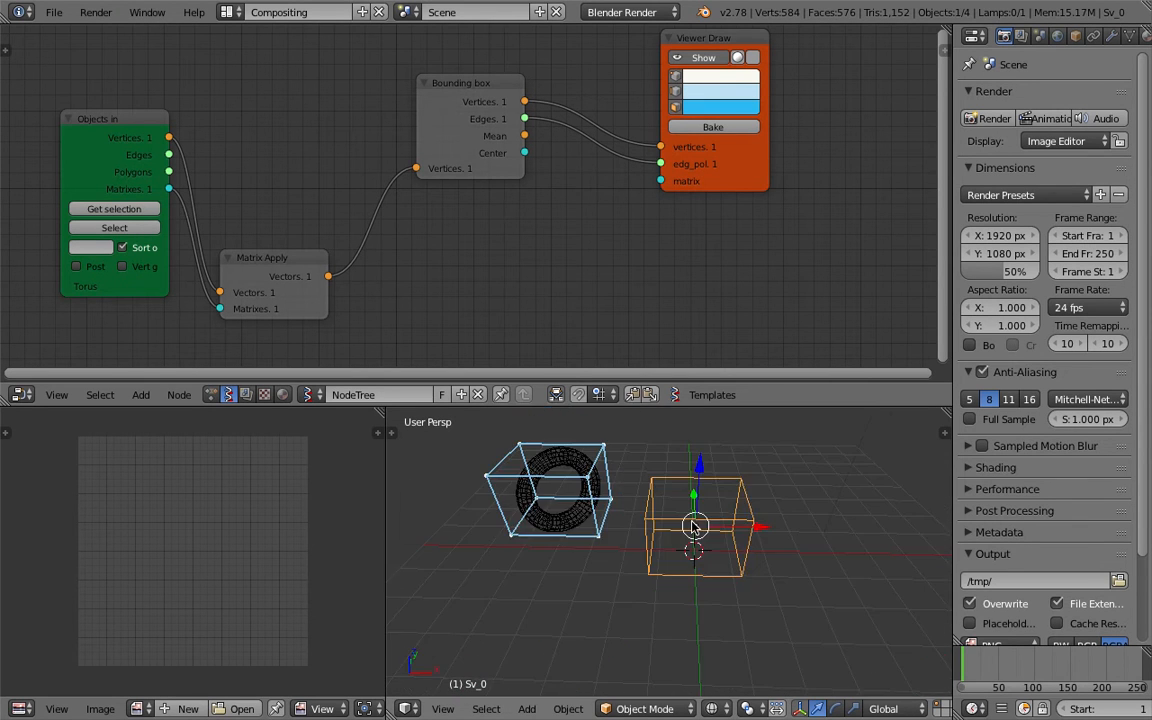
Shrink the node editor, widen the 3D viewport and save the file.
{"action": "left_click_drag", "start_coordinate": [725, 406], "coordinate": [560, 309]}
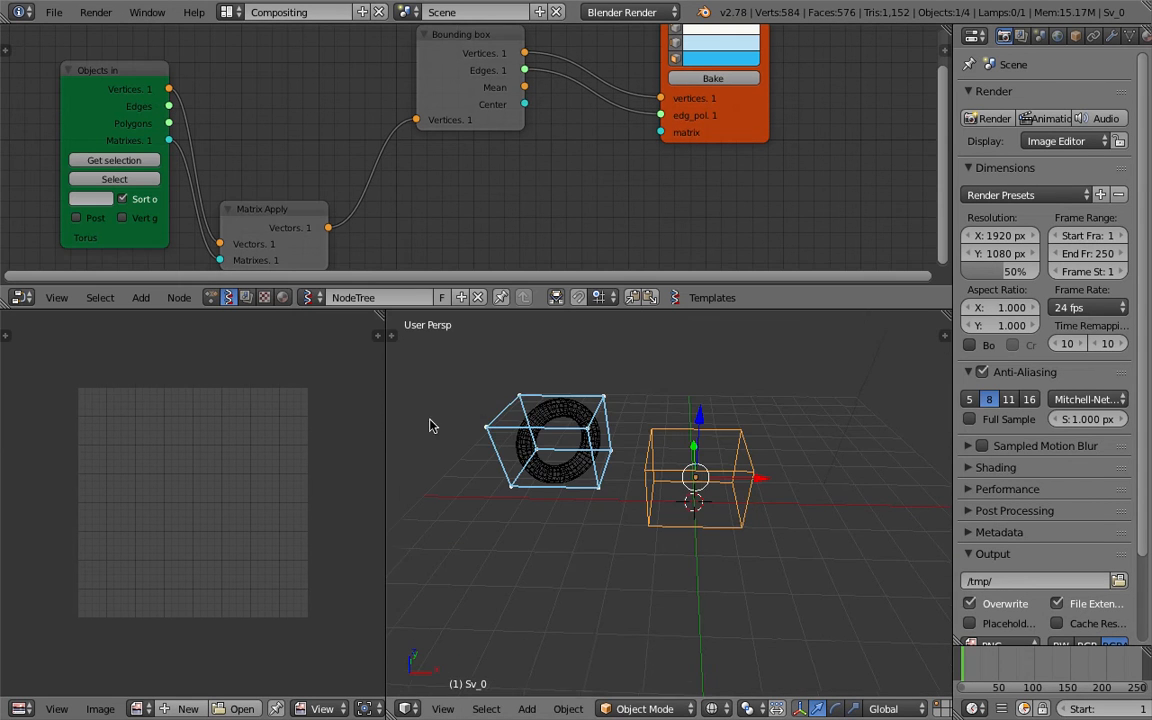
{"action": "key", "text": "ctrl+s"}
{"action": "left_click", "coordinate": [490, 422]}
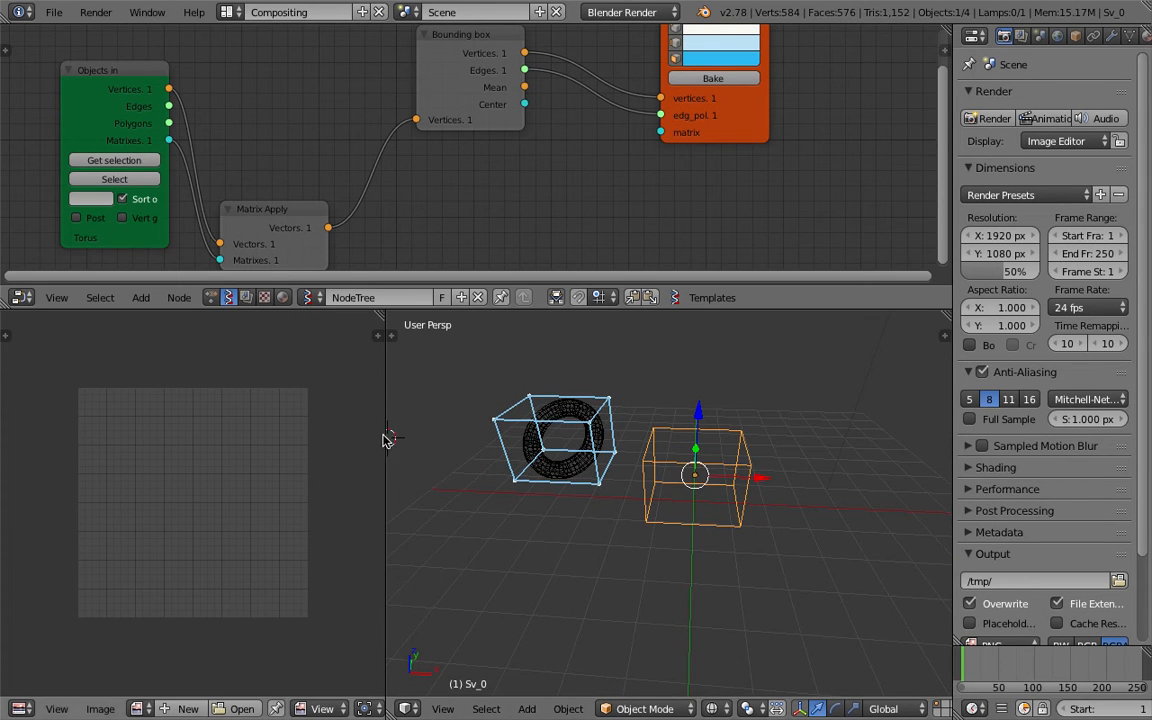
{"action": "left_click_drag", "start_coordinate": [386, 440], "coordinate": [271, 440]}
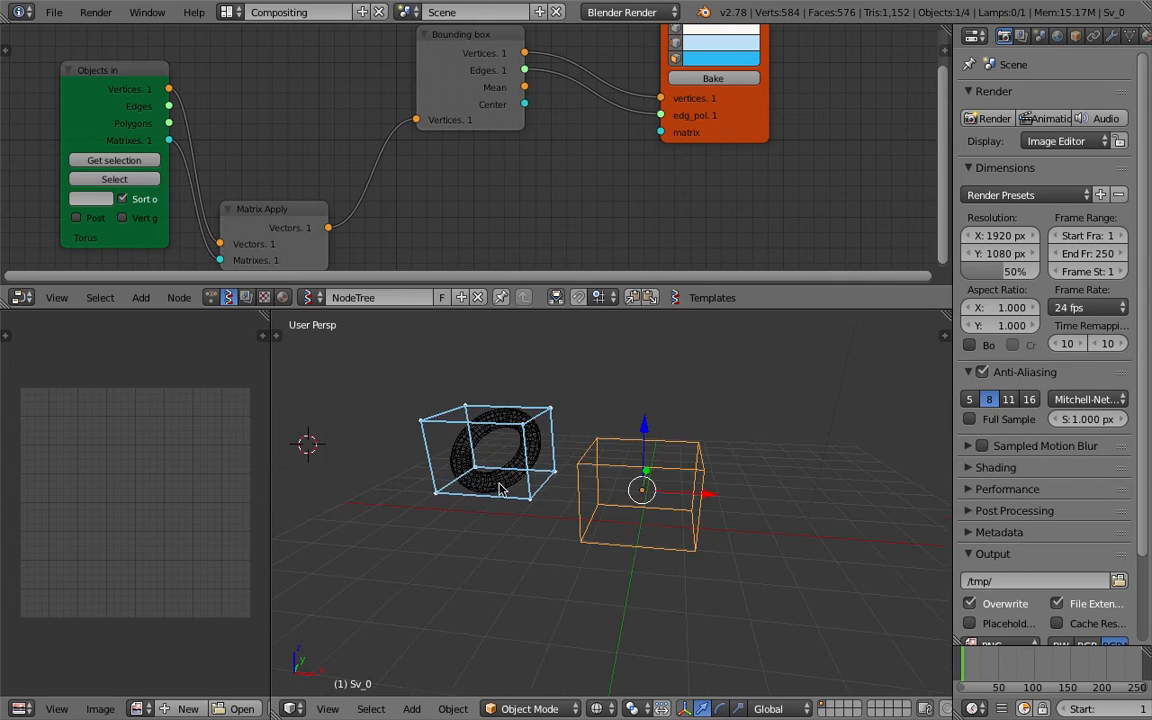
Delete the baked bounding box object.
{"action": "middle_click_drag", "start_coordinate": [617, 409], "coordinate": [622, 432], "text": "shift"}
{"action": "left_click_drag", "start_coordinate": [692, 311], "coordinate": [690, 351]}
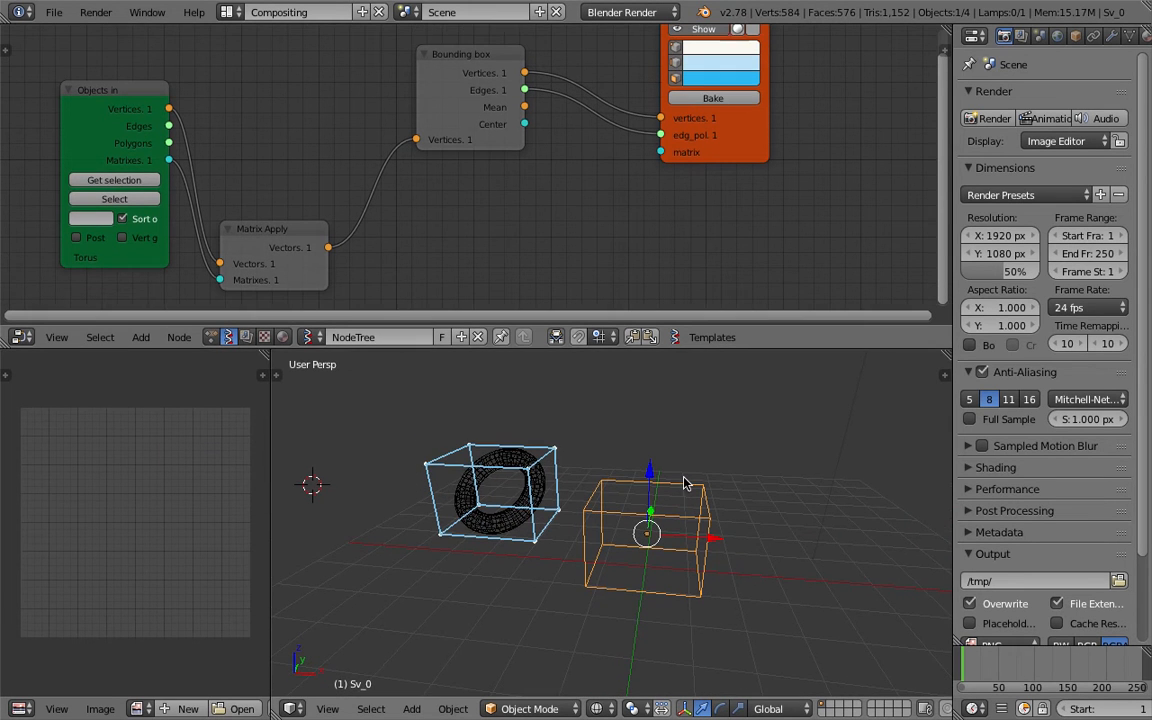
{"action": "key", "text": "Delete"}
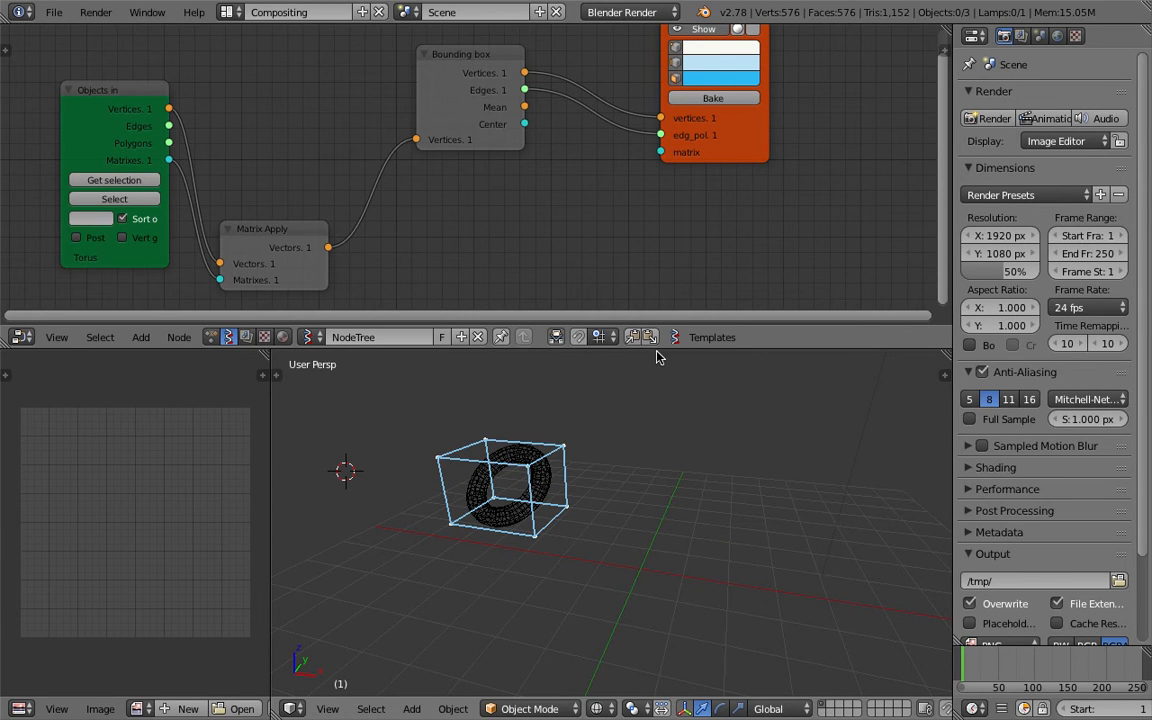
Enlarge the node editor, rearrange the Bounding box and Matrix Apply nodes, and save the file.
{"action": "left_click_drag", "start_coordinate": [660, 350], "coordinate": [661, 462]}
{"action": "left_click_drag", "start_coordinate": [456, 124], "coordinate": [392, 110]}
{"action": "left_click_drag", "start_coordinate": [281, 283], "coordinate": [277, 212]}
{"action": "key", "text": "ctrl+s"}
{"action": "left_click", "coordinate": [208, 183]}
{"action": "left_click_drag", "start_coordinate": [150, 148], "coordinate": [135, 146]}
{"action": "middle_click_drag", "start_coordinate": [560, 255], "coordinate": [565, 266]}
{"action": "key", "text": "shift+a"}
{"action": "left_click", "coordinate": [565, 268]}
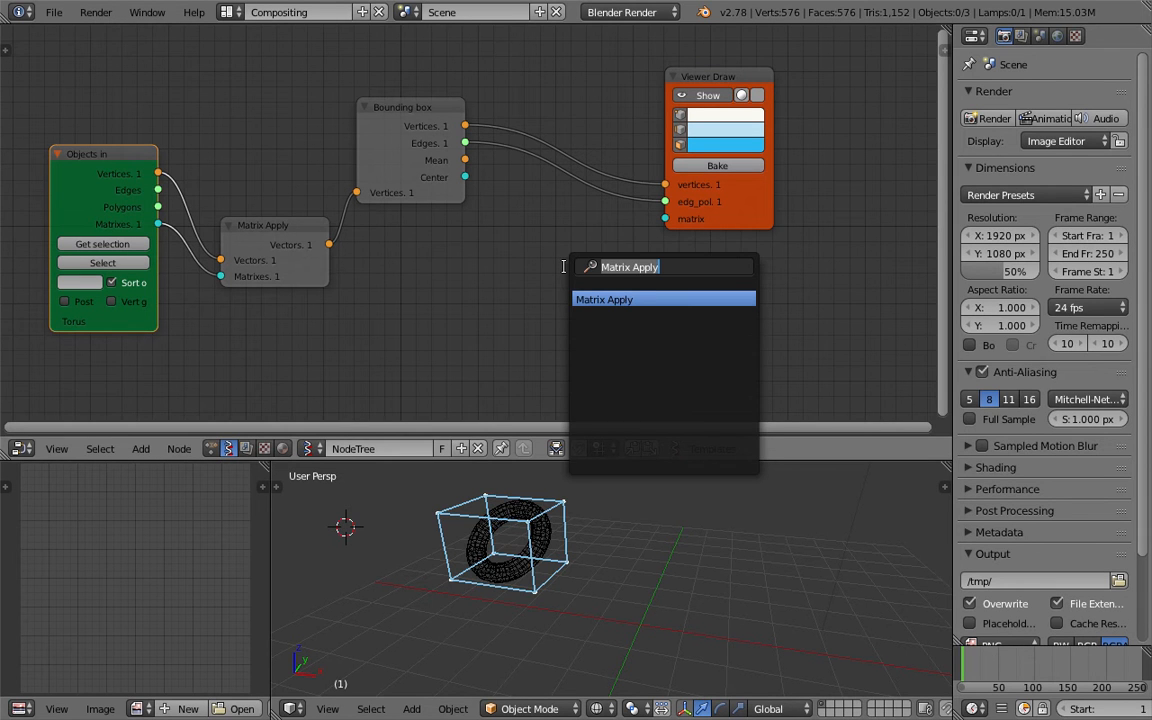
{"action": "key", "text": "Escape"}
Add a Transforms Move node below the Viewer Draw node.
{"action": "key", "text": "shift+a"}
{"action": "mouse_move", "coordinate": [537, 345]}
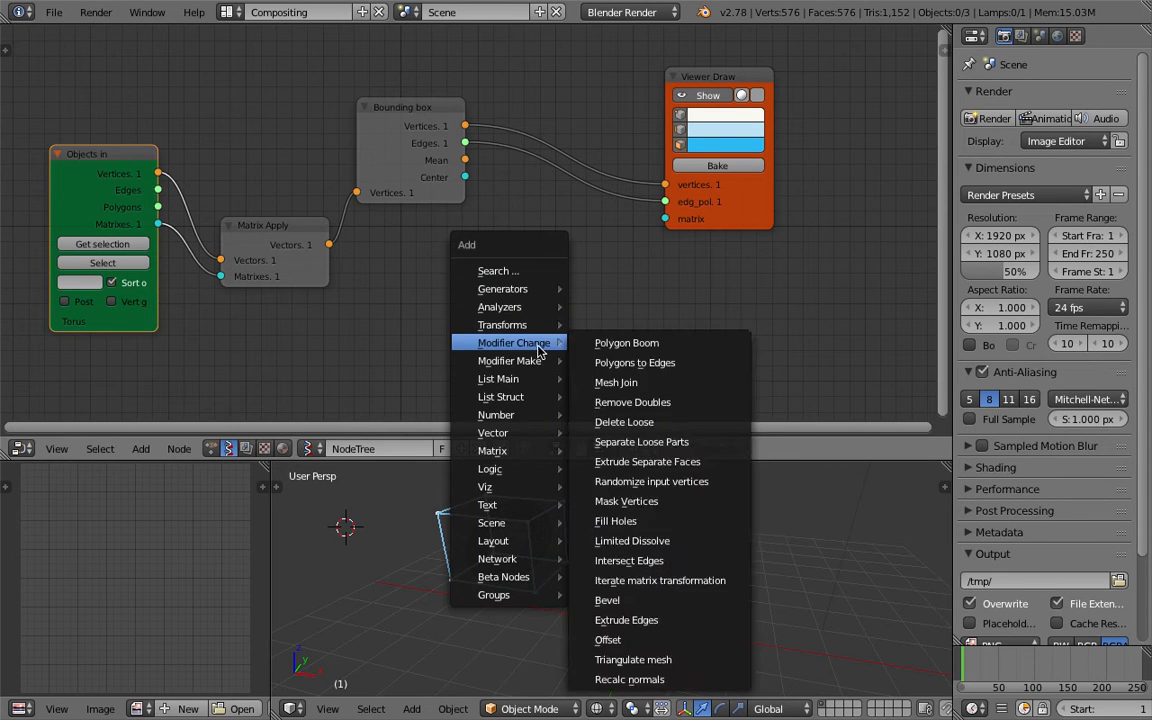
{"action": "mouse_move", "coordinate": [515, 325]}
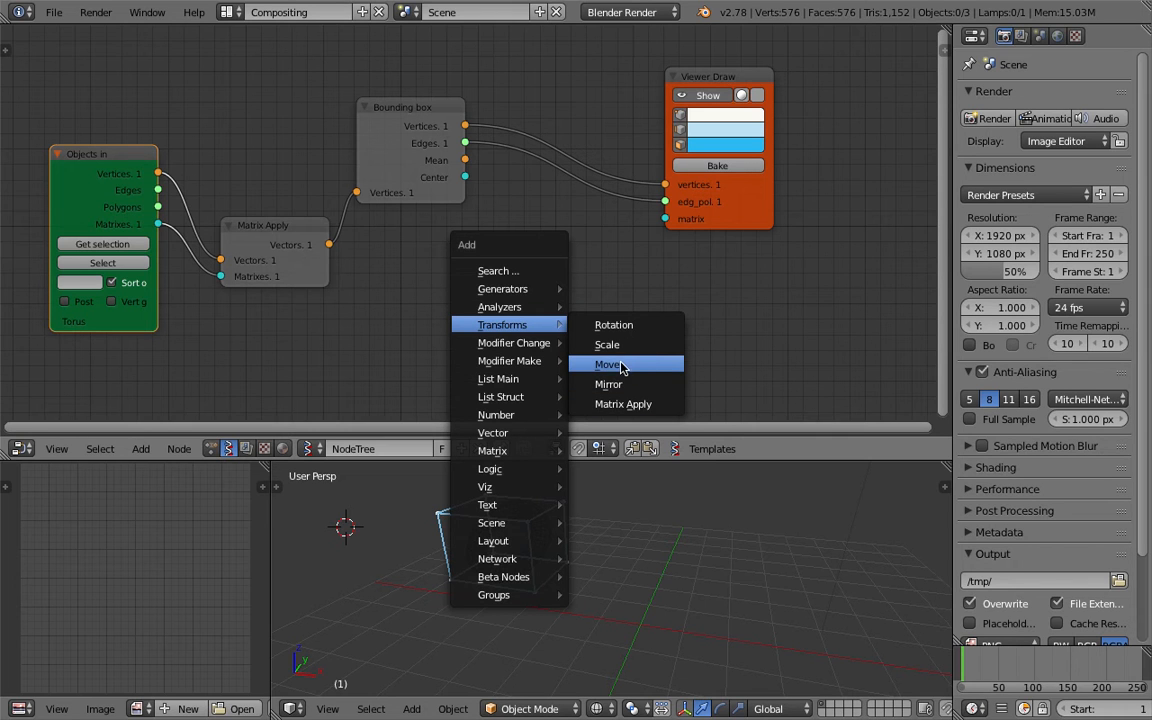
{"action": "left_click", "coordinate": [628, 366]}
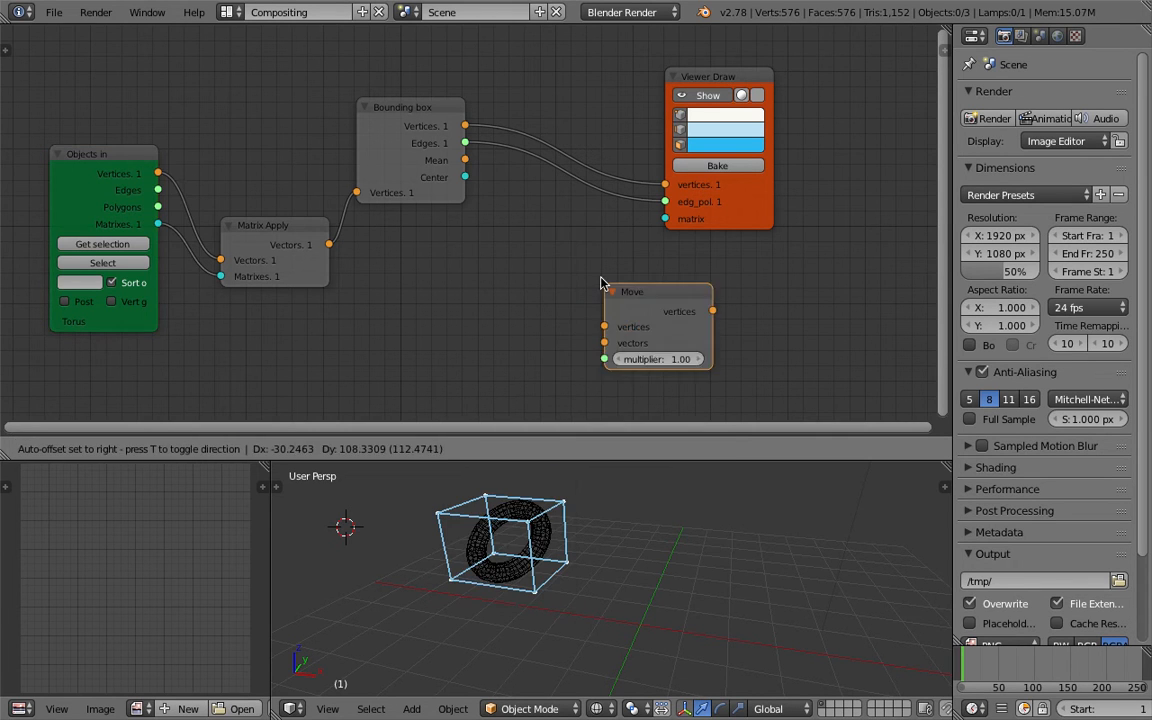
{"action": "left_click", "coordinate": [530, 234]}
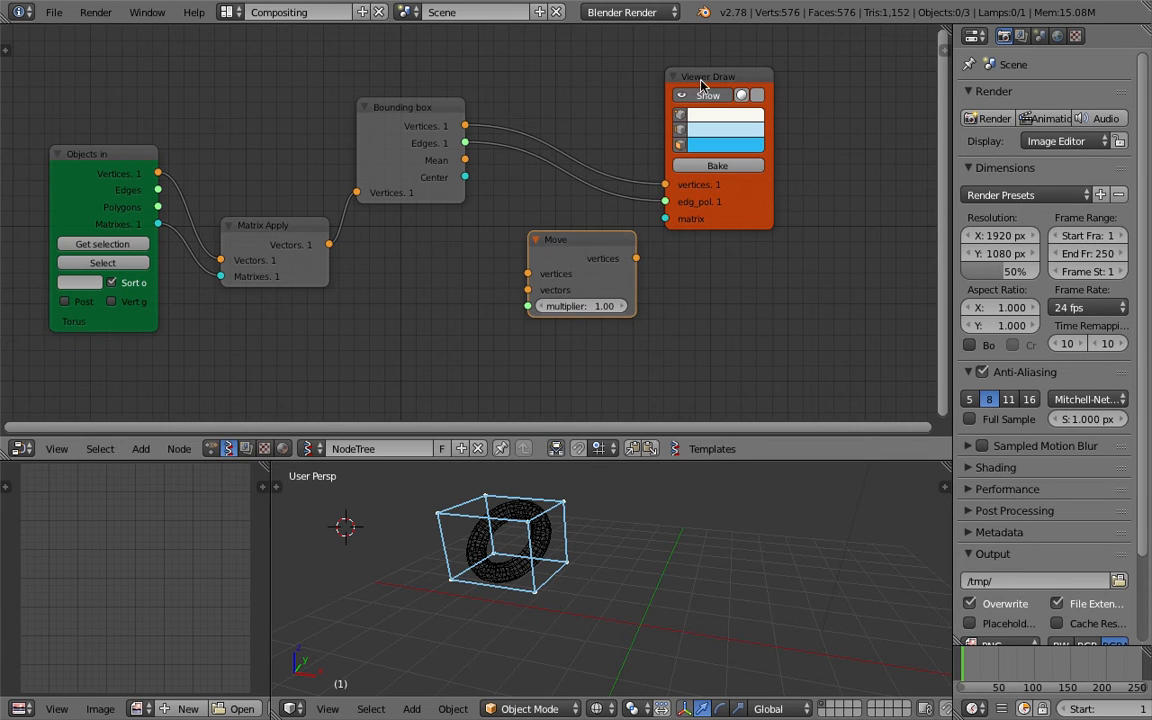
Move the Viewer Draw node further up and right, and save the file.
{"action": "left_click_drag", "start_coordinate": [701, 80], "coordinate": [776, 58]}
{"action": "key", "text": "ctrl+s"}
{"action": "left_click", "coordinate": [689, 95]}
Set the Move node's multiplier to -1.
{"action": "middle_click_drag", "start_coordinate": [568, 548], "coordinate": [590, 578]}
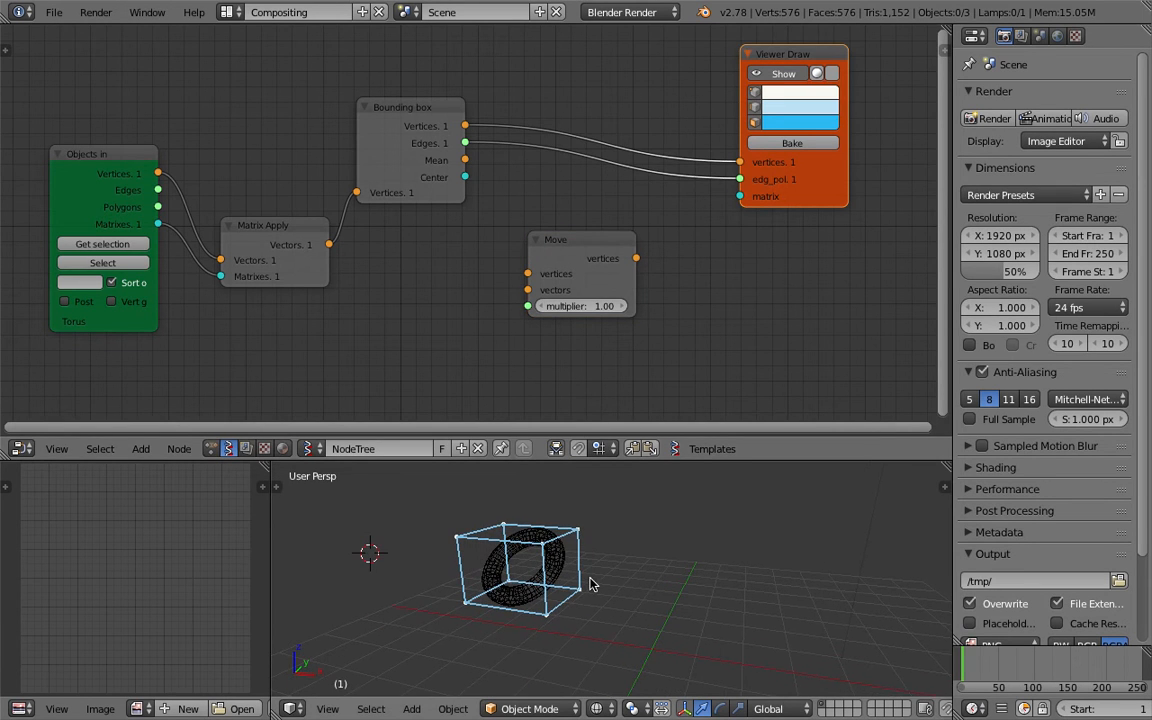
{"action": "left_click_drag", "start_coordinate": [583, 252], "coordinate": [656, 250]}
{"action": "scroll", "coordinate": [488, 252], "scroll_direction": "up", "scroll_amount": 1}
{"action": "left_click", "coordinate": [437, 114]}
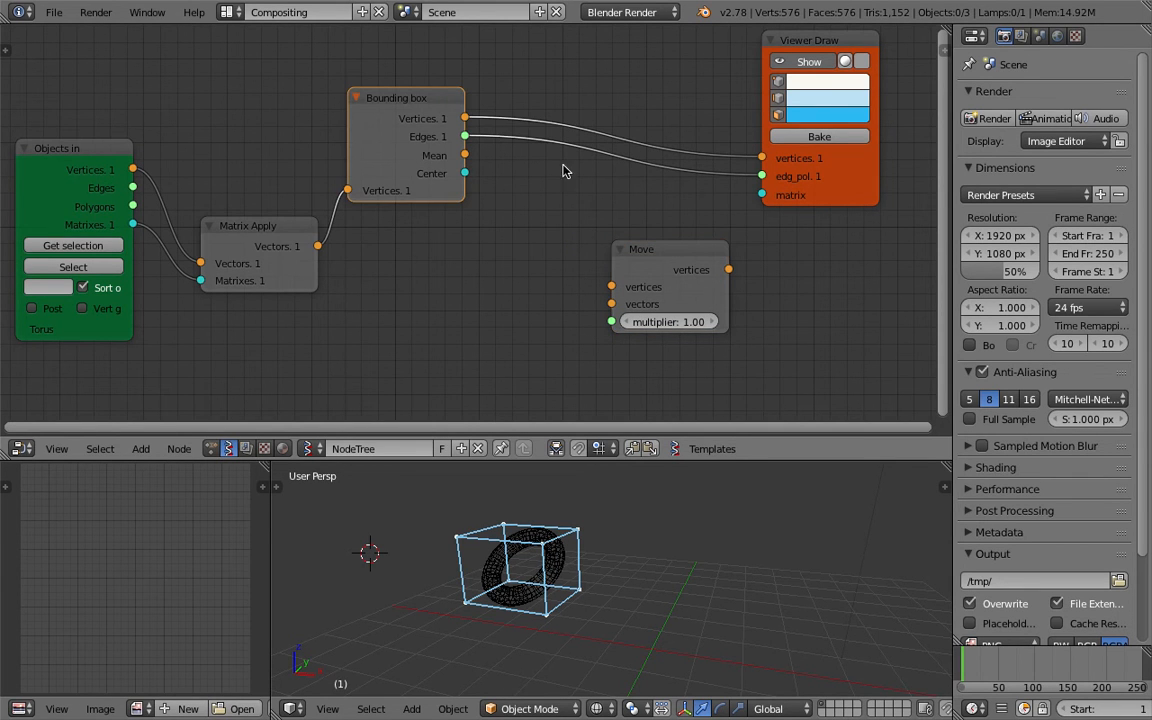
{"action": "left_click", "coordinate": [668, 322]}
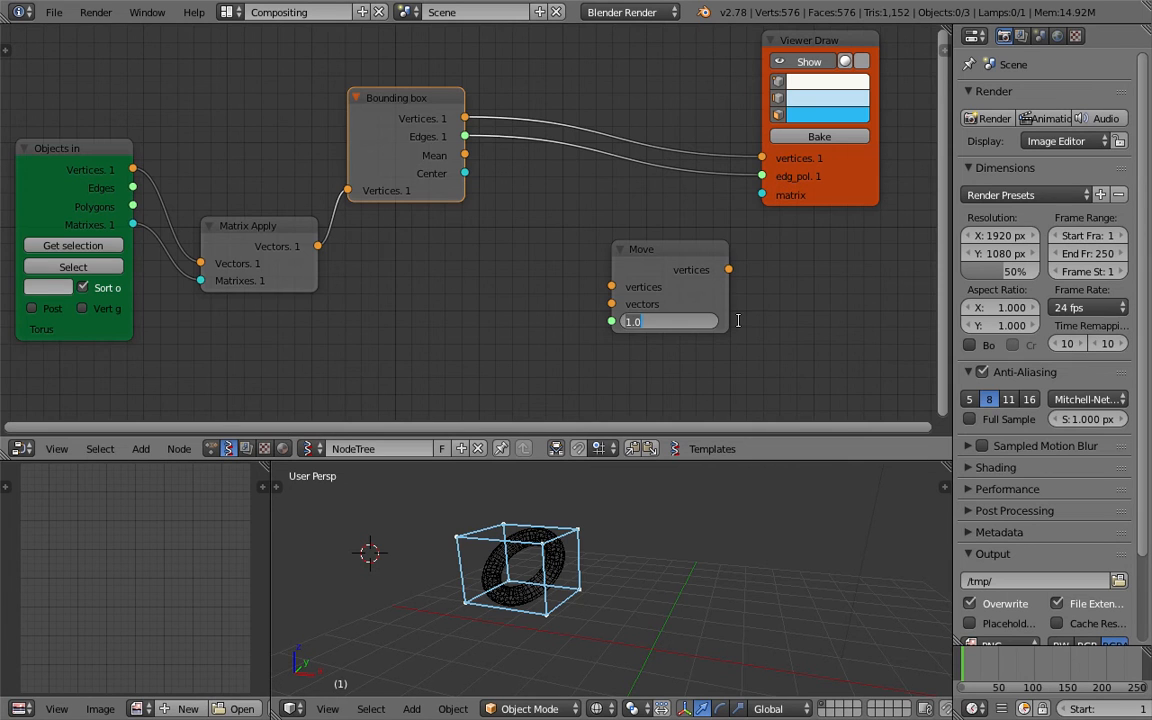
{"action": "key", "text": "Return"}
Duplicate the Viewer Draw node and route the Bounding box vertices through the Move node into the copy.
{"action": "scroll", "coordinate": [750, 230], "scroll_direction": "down", "scroll_amount": 2}
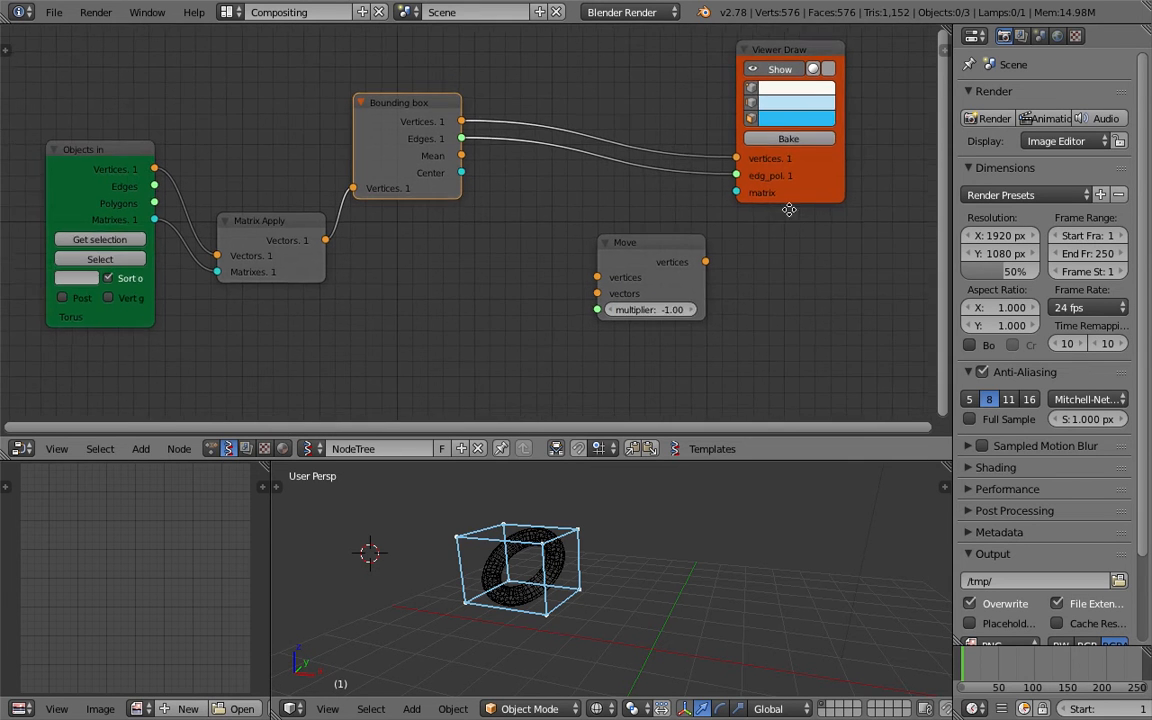
{"action": "key", "text": "shift+d"}
{"action": "left_click", "coordinate": [844, 361]}
{"action": "left_click_drag", "start_coordinate": [689, 247], "coordinate": [772, 325]}
{"action": "scroll", "coordinate": [504, 227], "scroll_direction": "up", "scroll_amount": 1, "text": "ctrl"}
{"action": "key", "text": "ctrl+s"}
{"action": "left_click", "coordinate": [503, 227]}
{"action": "mouse_move", "coordinate": [446, 104]}
{"action": "left_mouse_down"}
{"action": "mouse_move", "coordinate": [456, 99]}
{"action": "mouse_move", "coordinate": [558, 249]}
{"action": "mouse_move", "coordinate": [601, 262]}
{"action": "mouse_move", "coordinate": [660, 242]}
{"action": "left_mouse_up"}
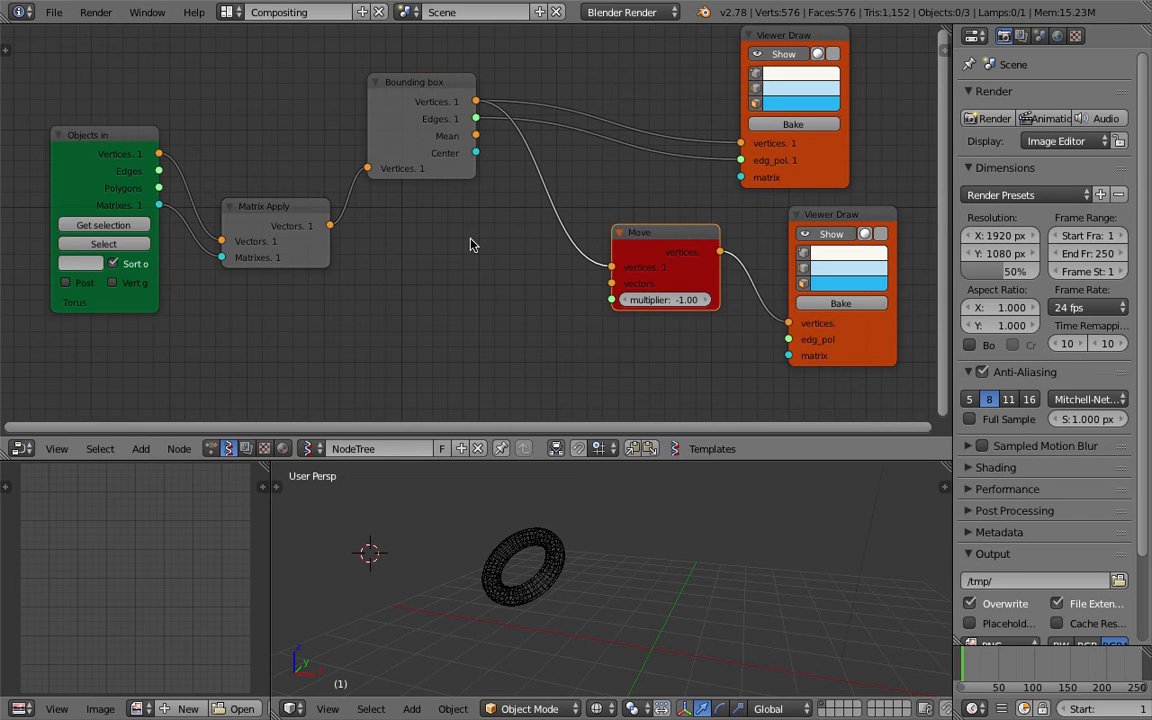
Rearrange the Bounding box and Matrix Apply nodes in the node tree.
{"action": "middle_click_drag", "start_coordinate": [493, 254], "coordinate": [502, 230]}
{"action": "left_click_drag", "start_coordinate": [431, 77], "coordinate": [429, 86]}
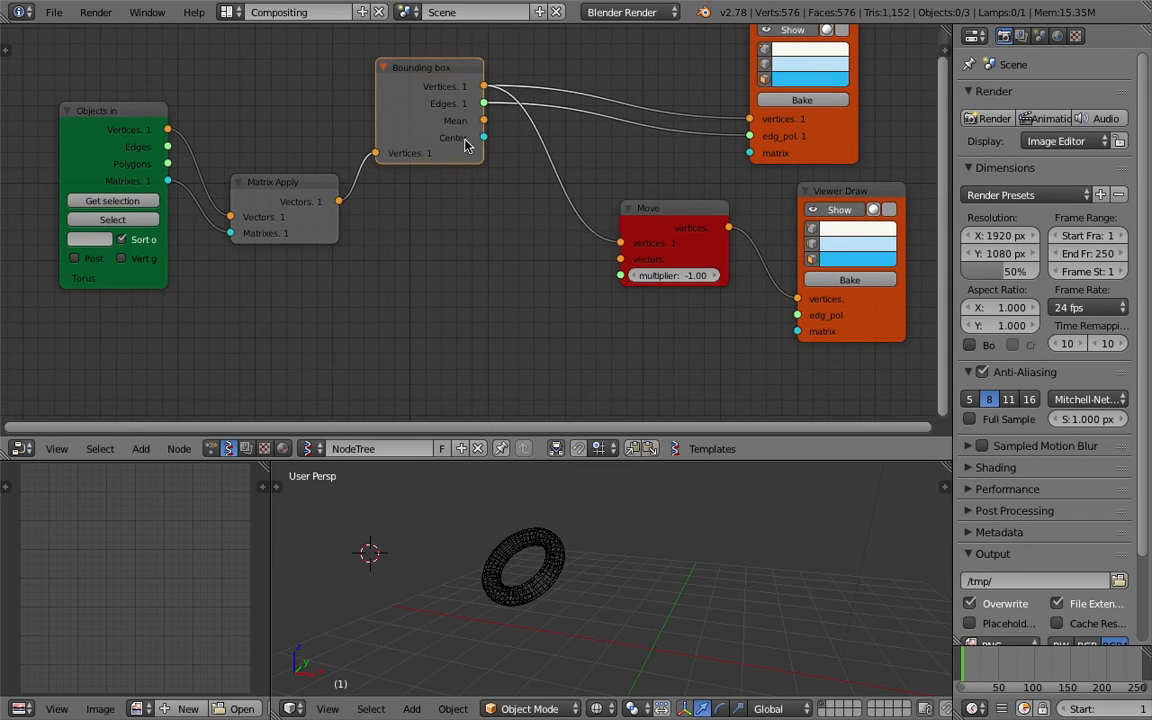
{"action": "left_click_drag", "start_coordinate": [464, 158], "coordinate": [473, 144]}
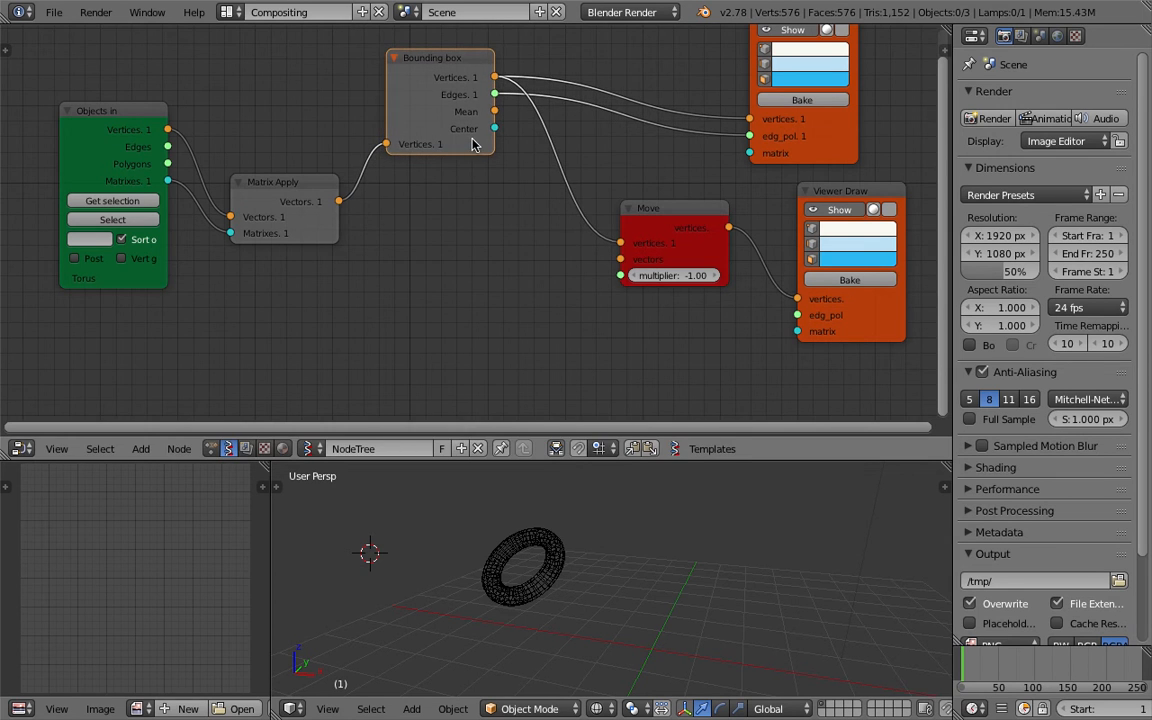
{"action": "left_click_drag", "start_coordinate": [301, 191], "coordinate": [294, 172]}
{"action": "middle_click_drag", "start_coordinate": [352, 269], "coordinate": [356, 265]}
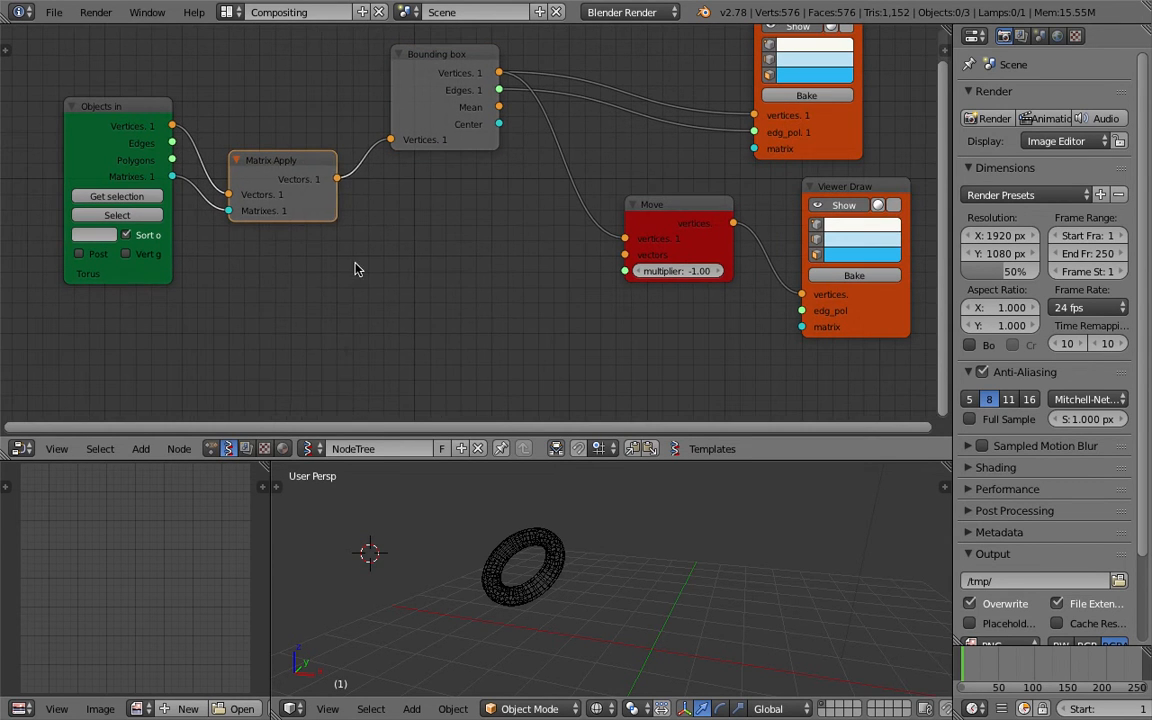
Add a Matrix out node fed by the Objects in matrices, linking its Location into the Move node's vectors.
{"action": "key", "text": "shift+a"}
{"action": "mouse_move", "coordinate": [356, 270]}
{"action": "left_click", "coordinate": [348, 210]}
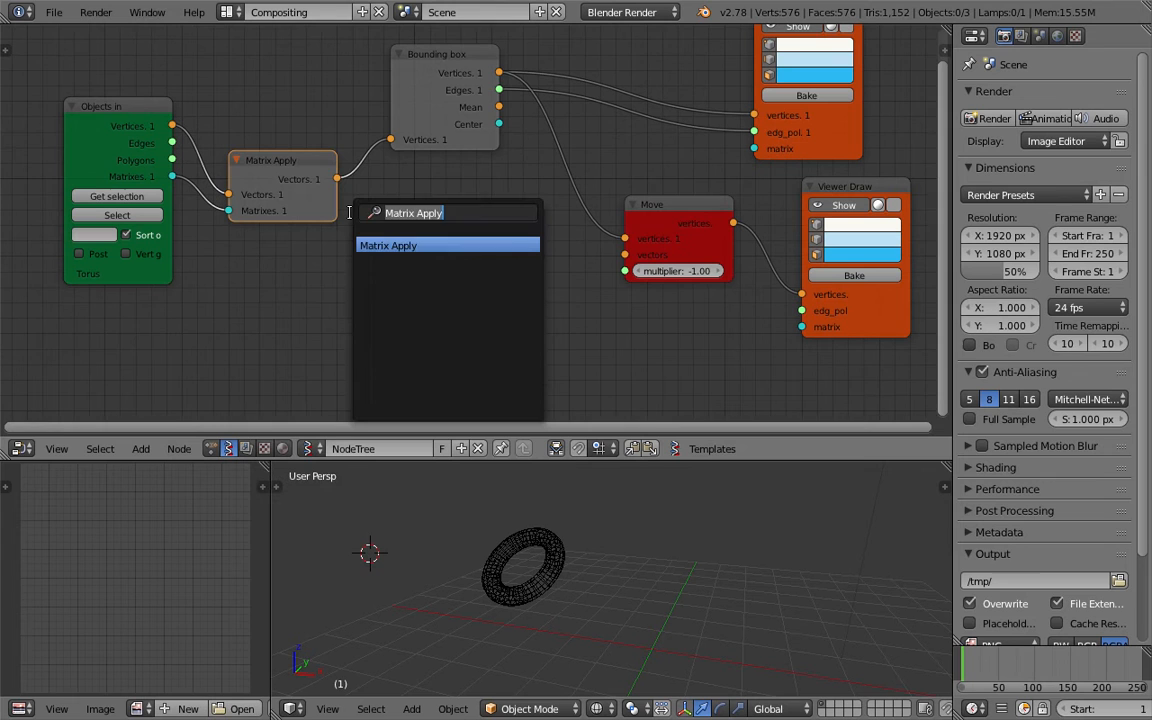
{"action": "type", "text": "matrix o"}
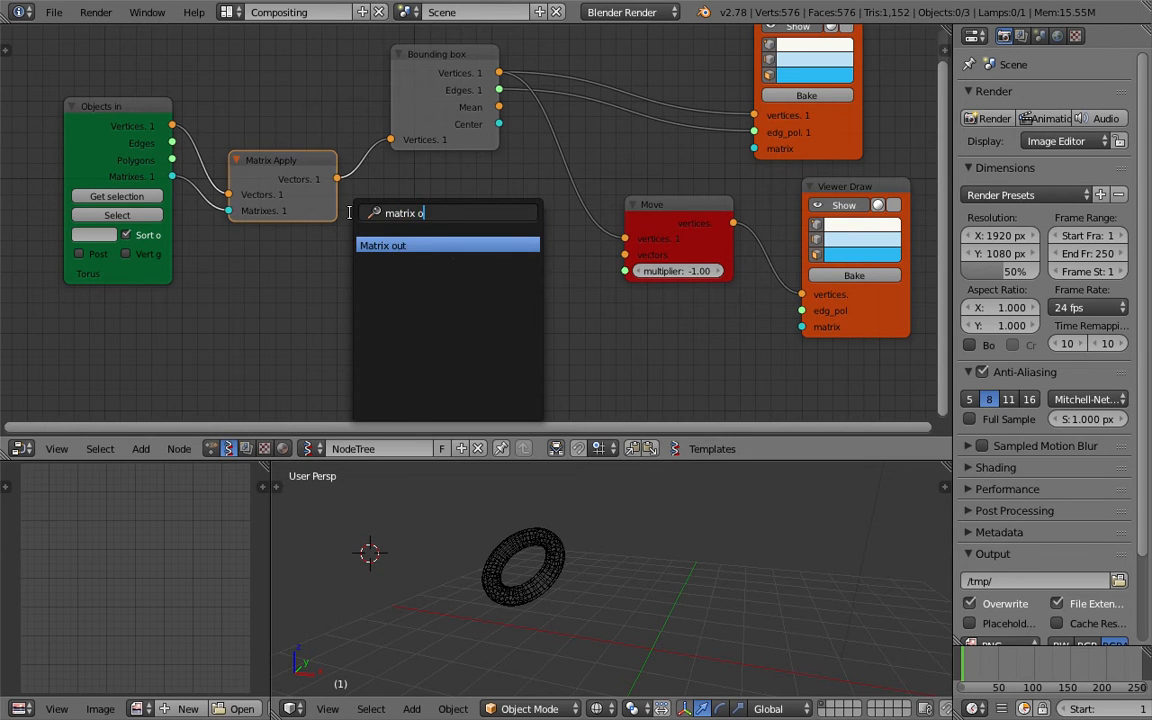
{"action": "key", "text": "Return"}
{"action": "left_click", "coordinate": [350, 213]}
{"action": "left_click_drag", "start_coordinate": [173, 177], "coordinate": [351, 304]}
{"action": "left_click_drag", "start_coordinate": [459, 240], "coordinate": [624, 254]}
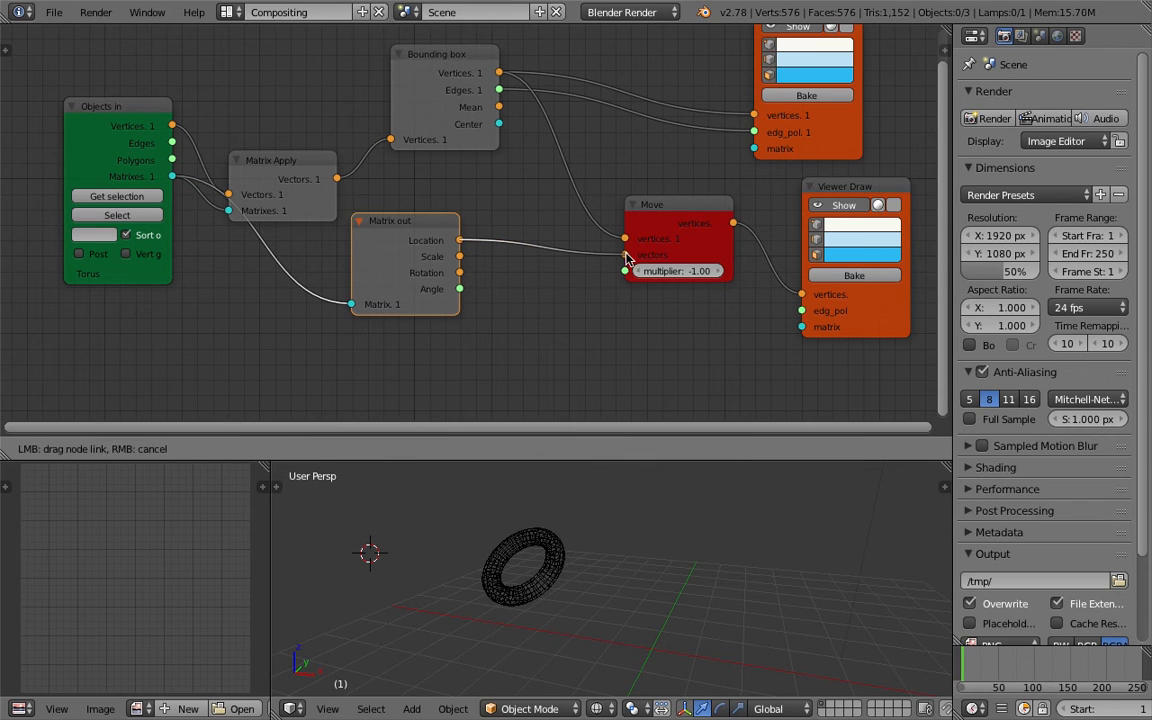
Save the file.
{"action": "middle_click_drag", "start_coordinate": [662, 564], "coordinate": [611, 566]}
{"action": "key", "text": "ctrl+s"}
{"action": "left_click", "coordinate": [694, 533]}
{"action": "key", "text": "ctrl+s"}
{"action": "left_click", "coordinate": [634, 593]}
Link the Bounding box Edges output into the second Viewer Draw node's edg_pol input.
{"action": "middle_click_drag", "start_coordinate": [680, 345], "coordinate": [655, 338]}
{"action": "middle_click_drag", "start_coordinate": [666, 521], "coordinate": [706, 532]}
{"action": "middle_click_drag", "start_coordinate": [656, 334], "coordinate": [624, 347]}
{"action": "scroll", "coordinate": [630, 335], "scroll_direction": "up", "scroll_amount": 2}
{"action": "scroll", "coordinate": [653, 262], "scroll_direction": "down", "scroll_amount": 1}
{"action": "left_click_drag", "start_coordinate": [634, 216], "coordinate": [612, 221]}
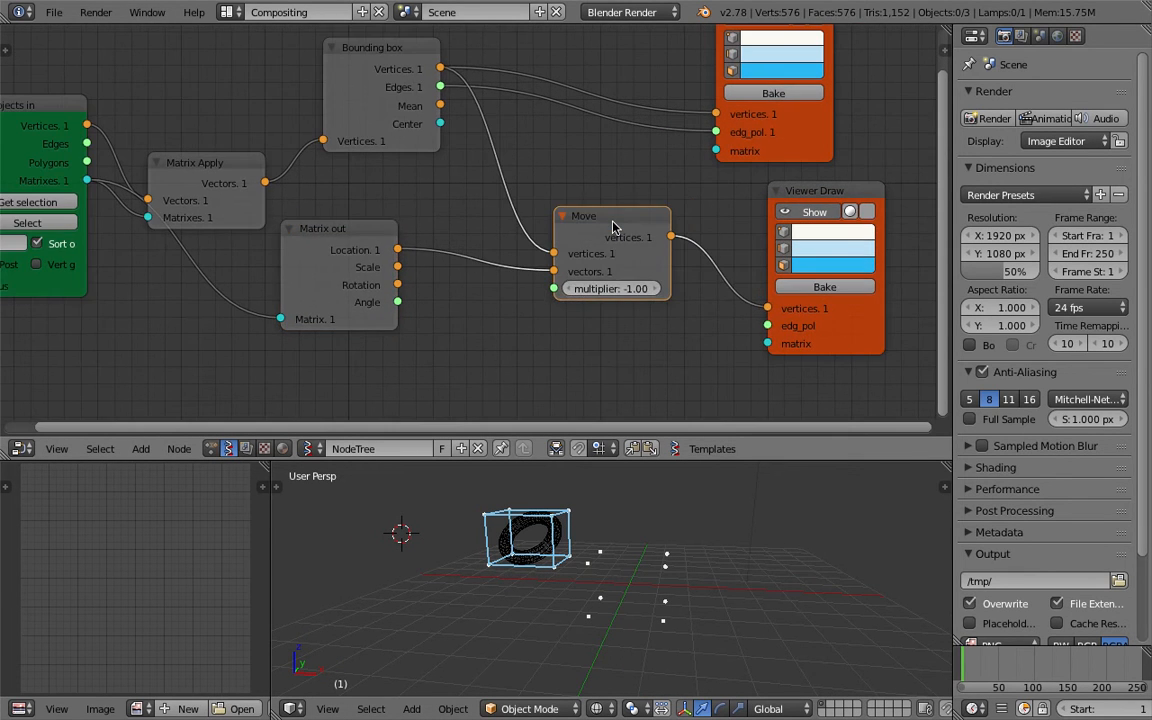
{"action": "scroll", "coordinate": [600, 210], "scroll_direction": "down", "scroll_amount": 1}
{"action": "mouse_move", "coordinate": [449, 108]}
{"action": "left_mouse_down"}
{"action": "mouse_move", "coordinate": [652, 292]}
{"action": "mouse_move", "coordinate": [724, 310]}
{"action": "left_mouse_up"}
Shrink the node editor area and save the file.
{"action": "mouse_move", "coordinate": [710, 571]}
{"action": "middle_mouse_down"}
{"action": "mouse_move", "coordinate": [623, 601]}
{"action": "mouse_move", "coordinate": [681, 524]}
{"action": "mouse_move", "coordinate": [655, 540]}
{"action": "mouse_move", "coordinate": [670, 557]}
{"action": "mouse_move", "coordinate": [648, 586]}
{"action": "mouse_move", "coordinate": [665, 580]}
{"action": "mouse_move", "coordinate": [645, 591]}
{"action": "mouse_move", "coordinate": [660, 545]}
{"action": "middle_mouse_up"}
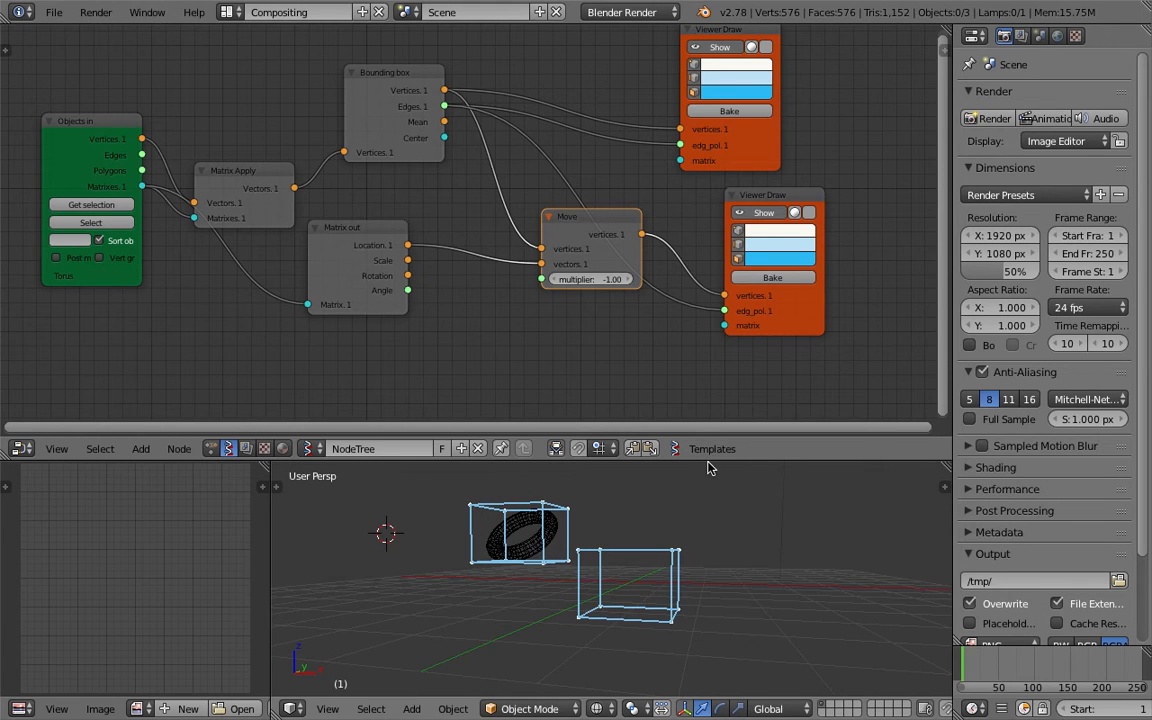
{"action": "left_click_drag", "start_coordinate": [712, 461], "coordinate": [711, 404]}
{"action": "middle_click_drag", "start_coordinate": [705, 489], "coordinate": [701, 508]}
{"action": "key", "text": "ctrl+s"}
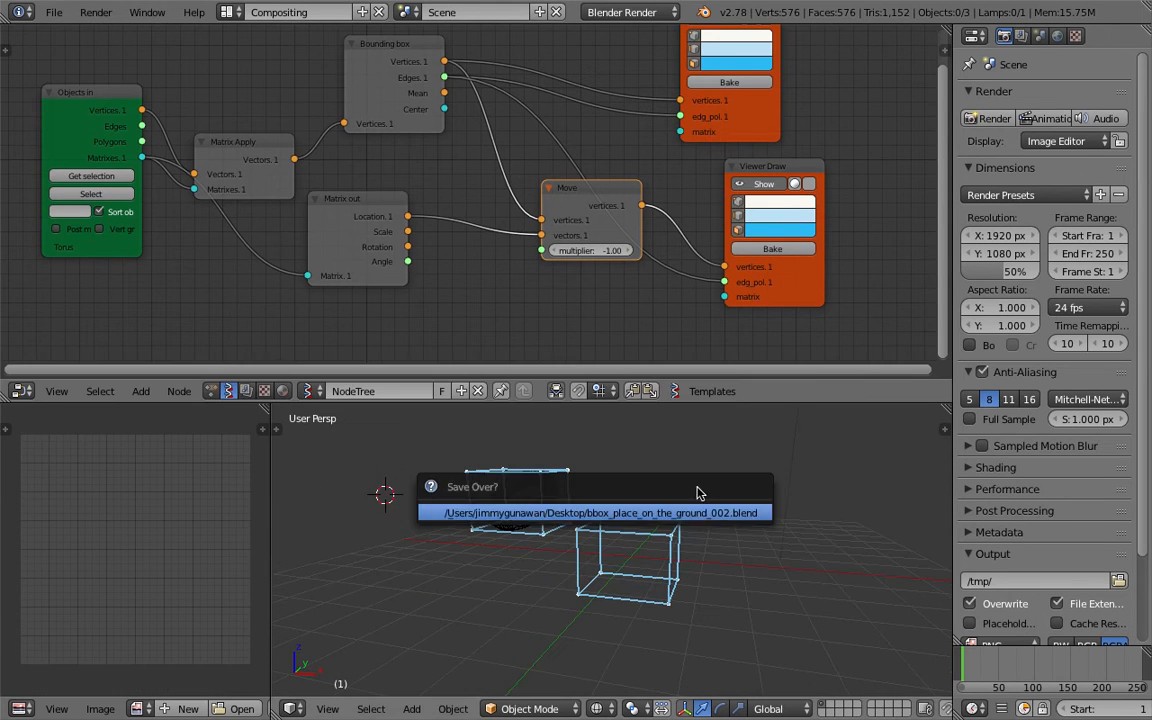
{"action": "key", "text": "Return"}
{"action": "middle_click_drag", "start_coordinate": [754, 312], "coordinate": [652, 321]}
{"action": "left_click_drag", "start_coordinate": [699, 291], "coordinate": [664, 302]}
{"action": "left_click_drag", "start_coordinate": [650, 128], "coordinate": [678, 106]}
{"action": "key", "text": "ctrl+s"}
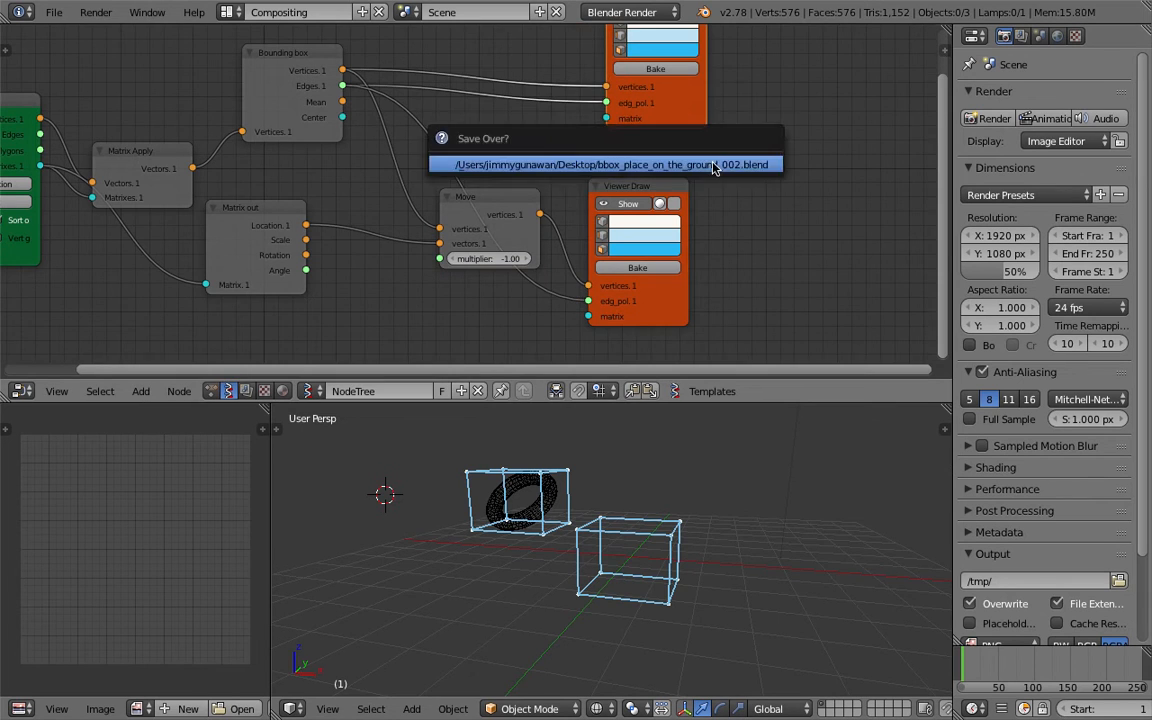
{"action": "key", "text": "Return"}
Annotate the viewport with grease pencil marks showing half the box height and an upward arrow.
{"action": "middle_click_drag", "start_coordinate": [740, 240], "coordinate": [716, 227]}
{"action": "middle_click_drag", "start_coordinate": [600, 580], "coordinate": [511, 512]}
{"action": "middle_click_drag", "start_coordinate": [622, 505], "coordinate": [563, 483]}
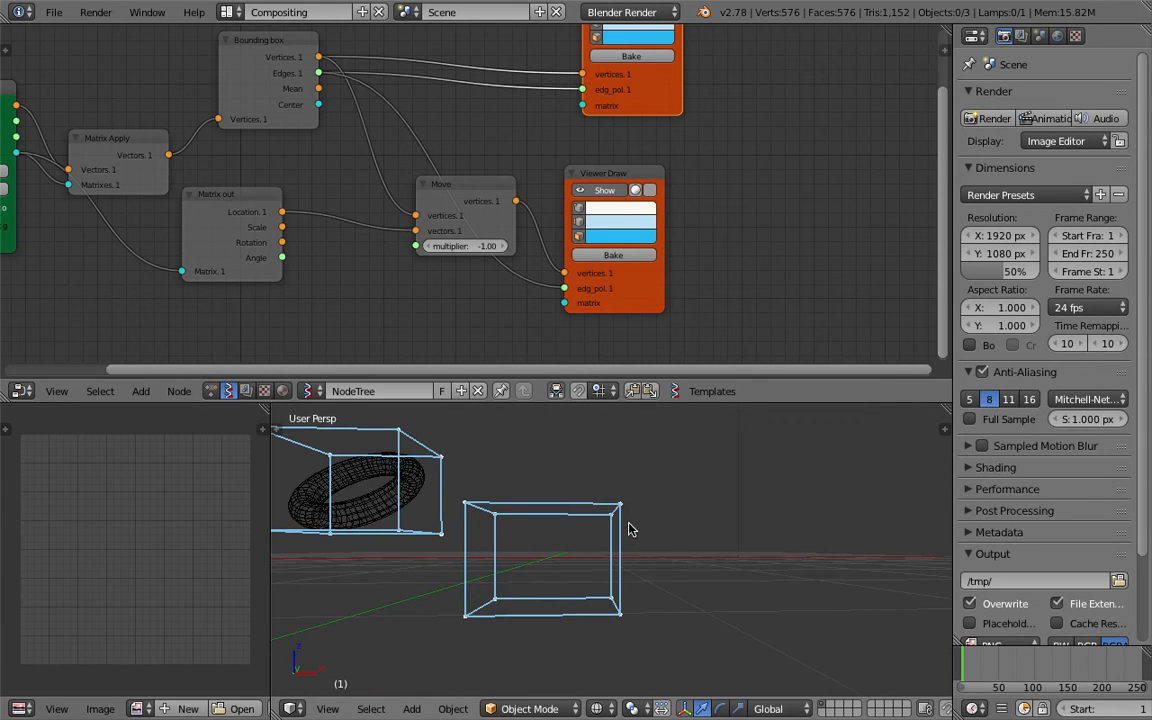
{"action": "mouse_move", "coordinate": [641, 507]}
{"action": "left_mouse_down"}
{"action": "mouse_move", "coordinate": [658, 507]}
{"action": "mouse_move", "coordinate": [671, 598]}
{"action": "left_mouse_up"}
{"action": "left_click_drag", "start_coordinate": [641, 556], "coordinate": [681, 552]}
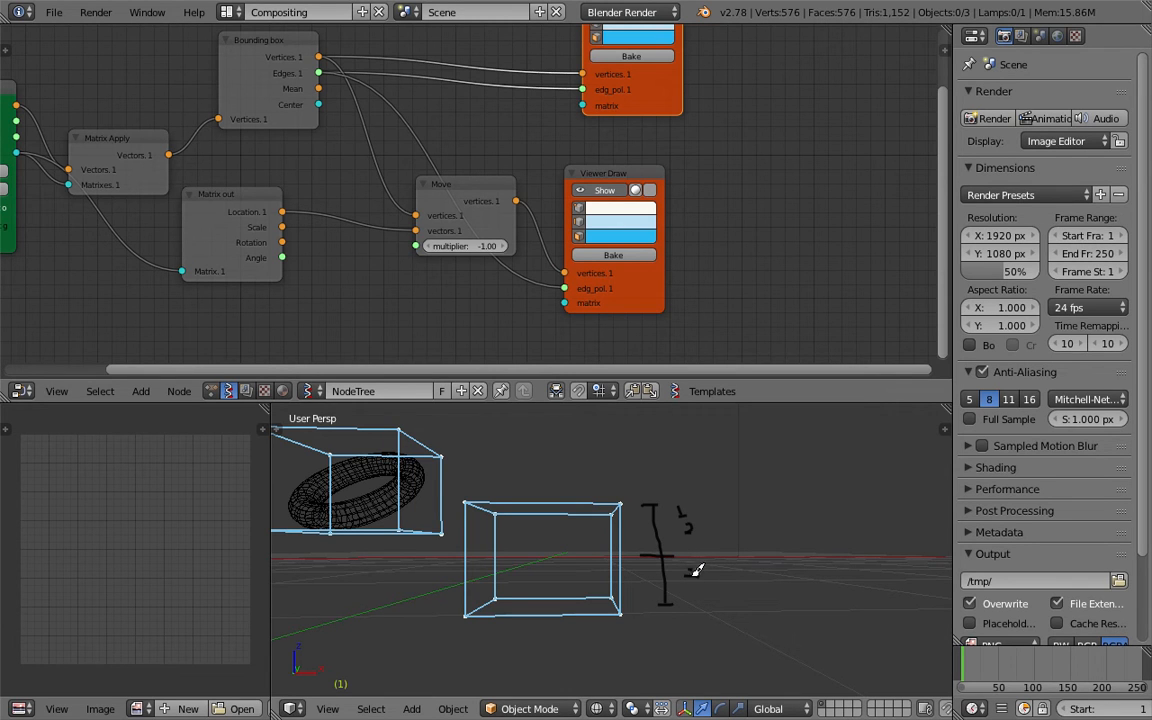
{"action": "mouse_move", "coordinate": [690, 584]}
{"action": "left_mouse_down"}
{"action": "mouse_move", "coordinate": [700, 597]}
{"action": "mouse_move", "coordinate": [728, 571]}
{"action": "mouse_move", "coordinate": [721, 540]}
{"action": "left_mouse_up"}
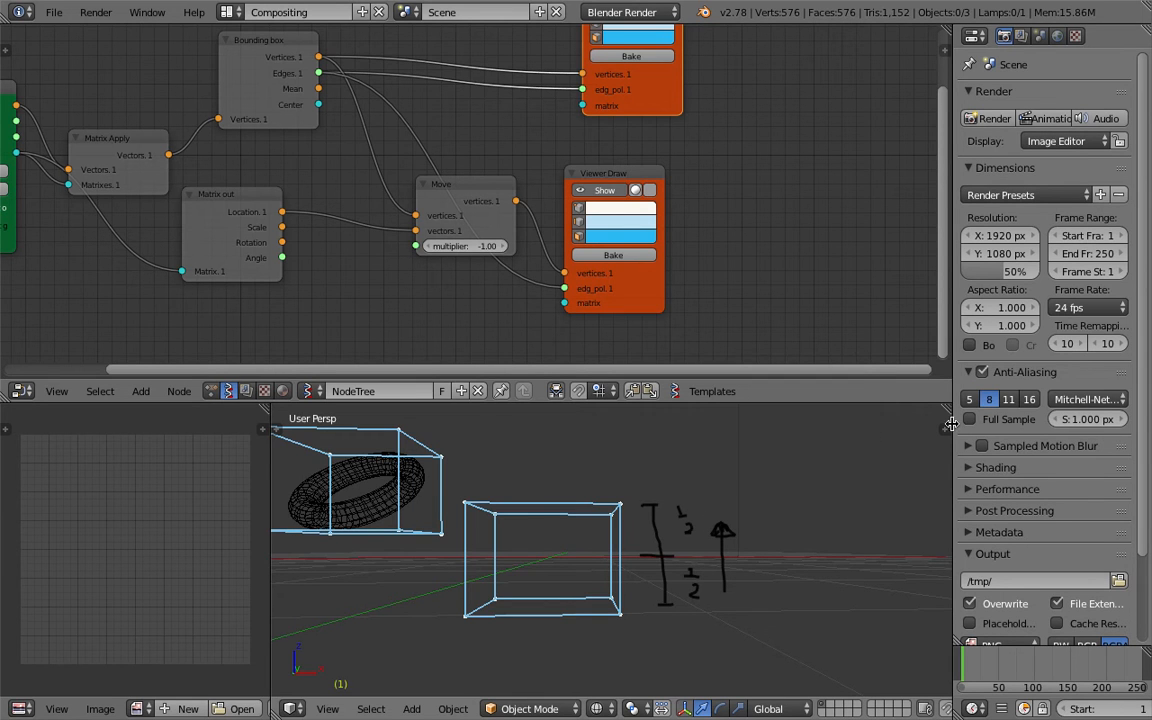
Delete the grease pencil annotations from the viewport.
{"action": "key", "text": "n"}
{"action": "scroll", "coordinate": [878, 541], "scroll_direction": "up", "scroll_amount": 2}
{"action": "left_click", "coordinate": [920, 501]}
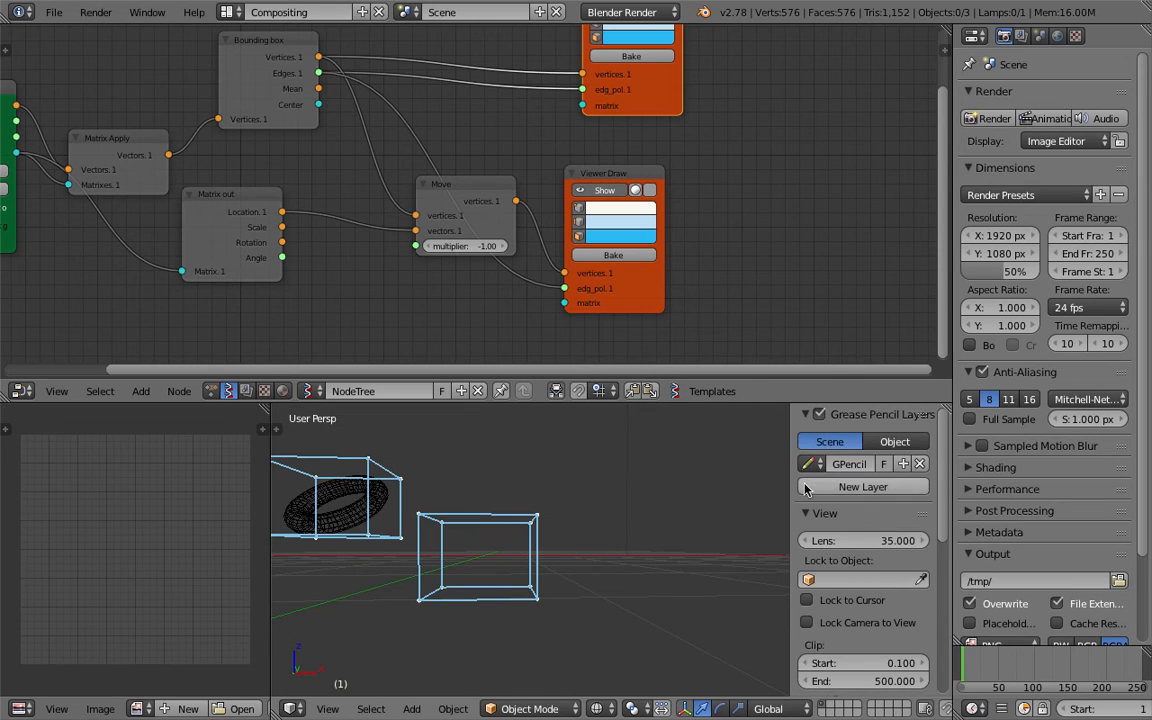
{"action": "key", "text": "n"}
{"action": "middle_click_drag", "start_coordinate": [661, 537], "coordinate": [633, 579]}
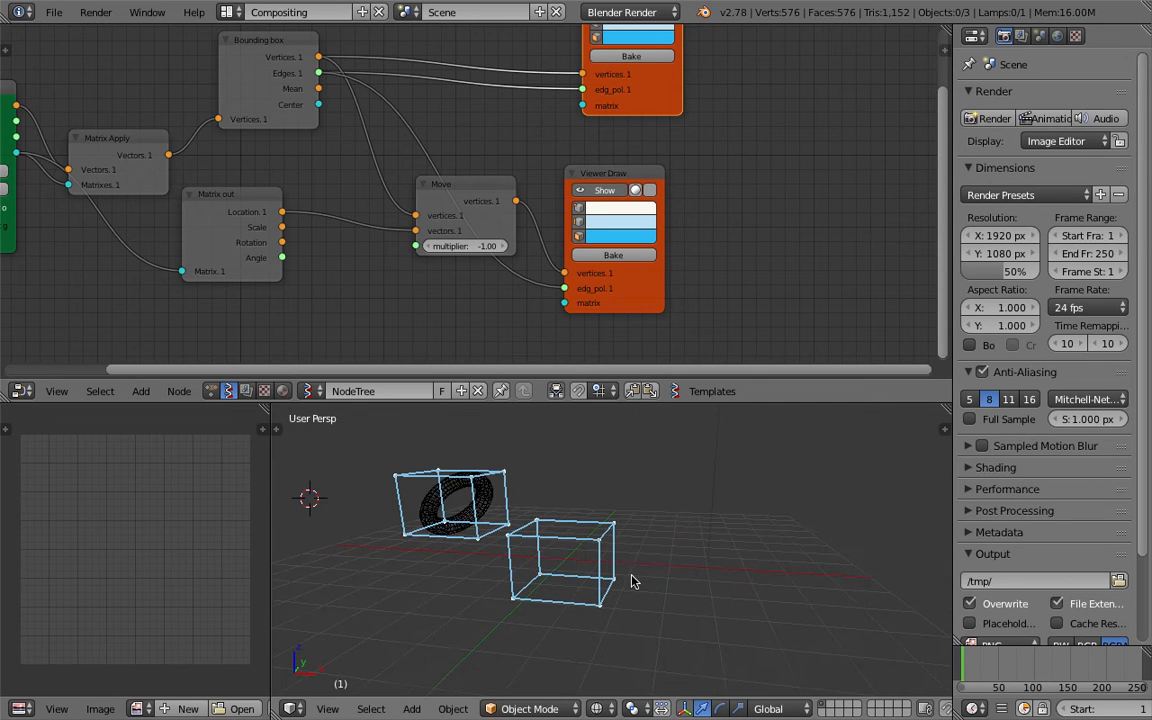
Save the file.
{"action": "middle_click_drag", "start_coordinate": [692, 195], "coordinate": [618, 224]}
{"action": "left_click_drag", "start_coordinate": [567, 203], "coordinate": [613, 197]}
{"action": "key", "text": "ctrl+s"}
{"action": "left_click", "coordinate": [648, 521]}
{"action": "mouse_move", "coordinate": [549, 564]}
{"action": "middle_mouse_down"}
{"action": "mouse_move", "coordinate": [603, 548]}
{"action": "mouse_move", "coordinate": [596, 560]}
{"action": "mouse_move", "coordinate": [545, 452]}
{"action": "mouse_move", "coordinate": [591, 580]}
{"action": "middle_mouse_up"}
{"action": "key", "text": "ctrl+s"}
{"action": "left_click", "coordinate": [592, 565]}
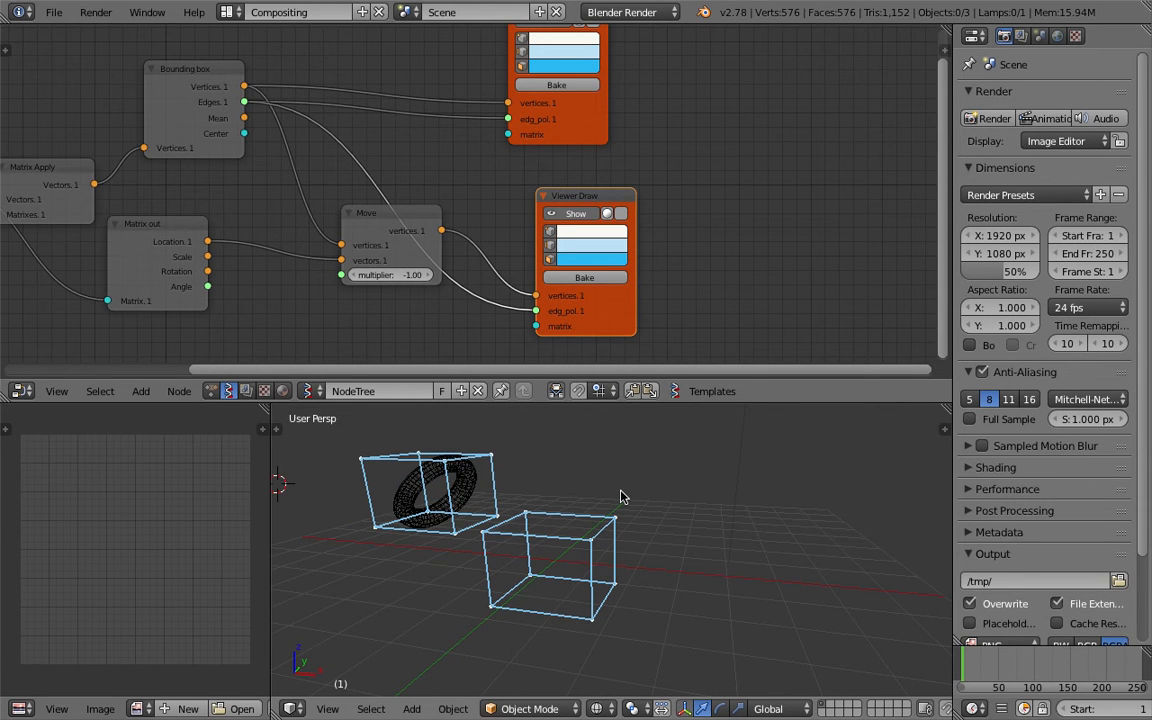
Delete the first Viewer Draw node and save the file.
{"action": "middle_click_drag", "start_coordinate": [620, 497], "coordinate": [627, 483]}
{"action": "middle_click_drag", "start_coordinate": [579, 155], "coordinate": [590, 218]}
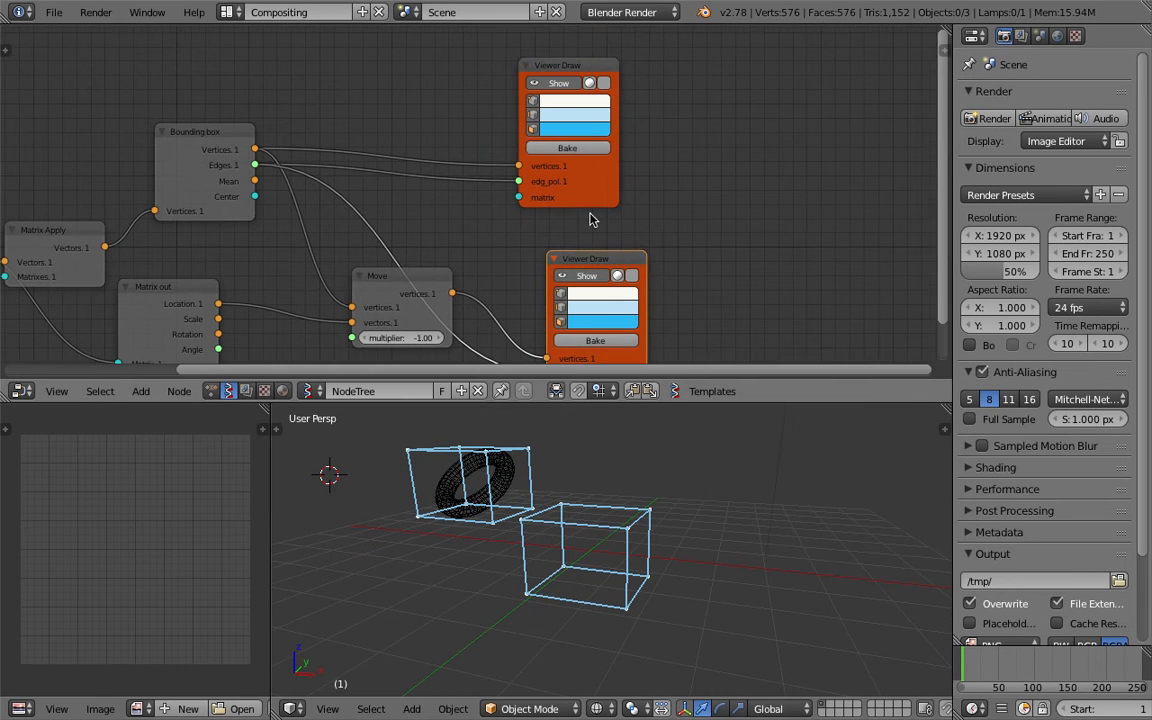
{"action": "left_click_drag", "start_coordinate": [546, 104], "coordinate": [516, 104]}
{"action": "key", "text": "x"}
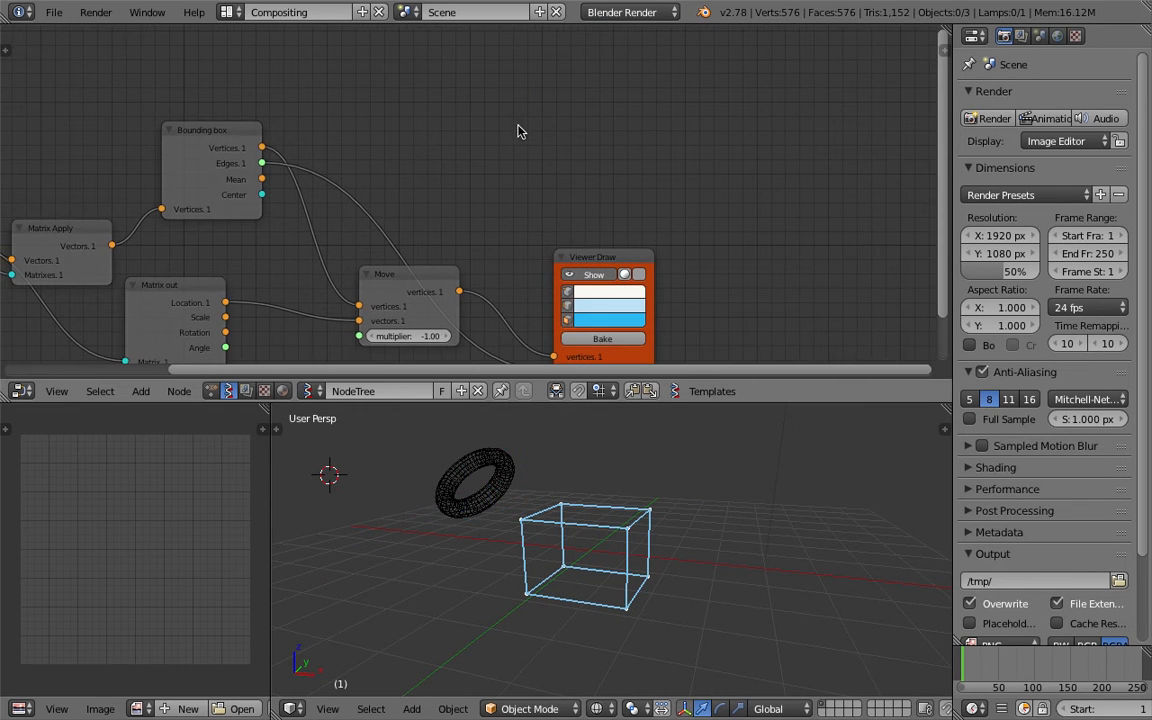
{"action": "middle_click_drag", "start_coordinate": [632, 493], "coordinate": [637, 491]}
{"action": "key", "text": "ctrl+s"}
{"action": "left_click", "coordinate": [635, 328]}
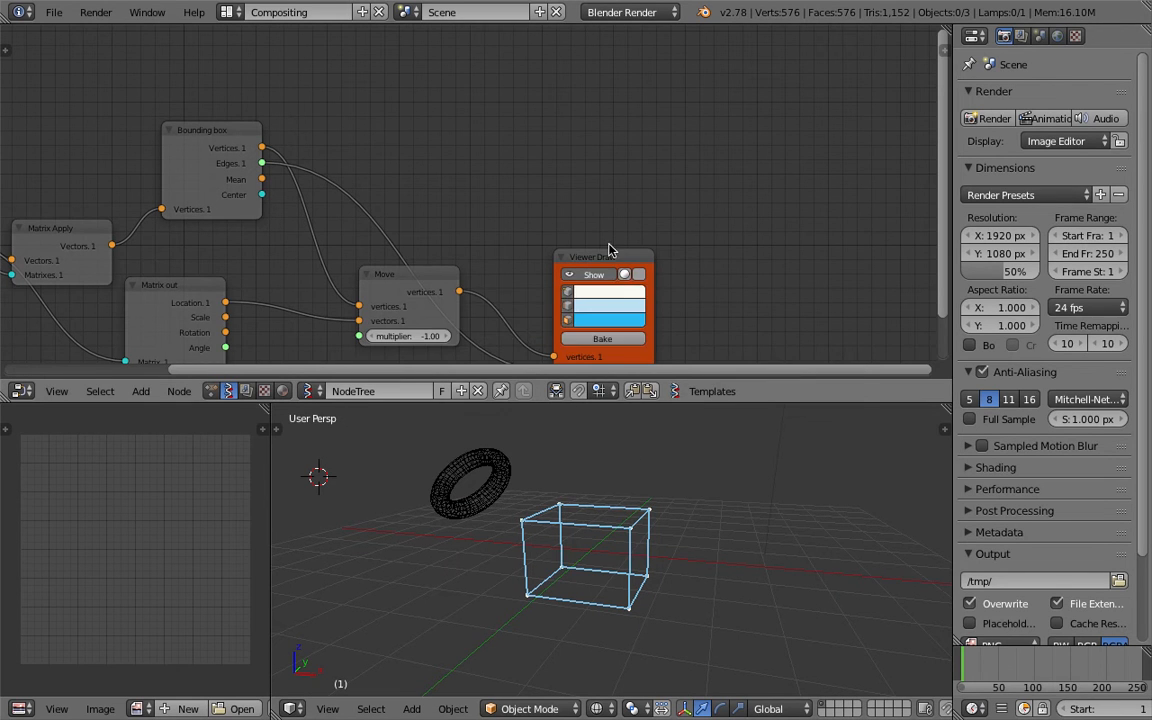
Add a Viewer Index node beside the remaining Viewer Draw node.
{"action": "left_click_drag", "start_coordinate": [609, 254], "coordinate": [581, 152]}
{"action": "key", "text": "space"}
{"action": "type", "text": "iunde"}
{"action": "key", "text": "ctrl+a"}
{"action": "type", "text": "index"}
{"action": "key", "text": "Return"}
{"action": "left_click", "coordinate": [671, 214]}
Save the file and link the Move node's vertices output into the Viewer Index vertices input.
{"action": "key", "text": "ctrl+s"}
{"action": "left_click", "coordinate": [672, 215]}
{"action": "middle_click_drag", "start_coordinate": [495, 269], "coordinate": [485, 194]}
{"action": "left_click_drag", "start_coordinate": [450, 217], "coordinate": [662, 228]}
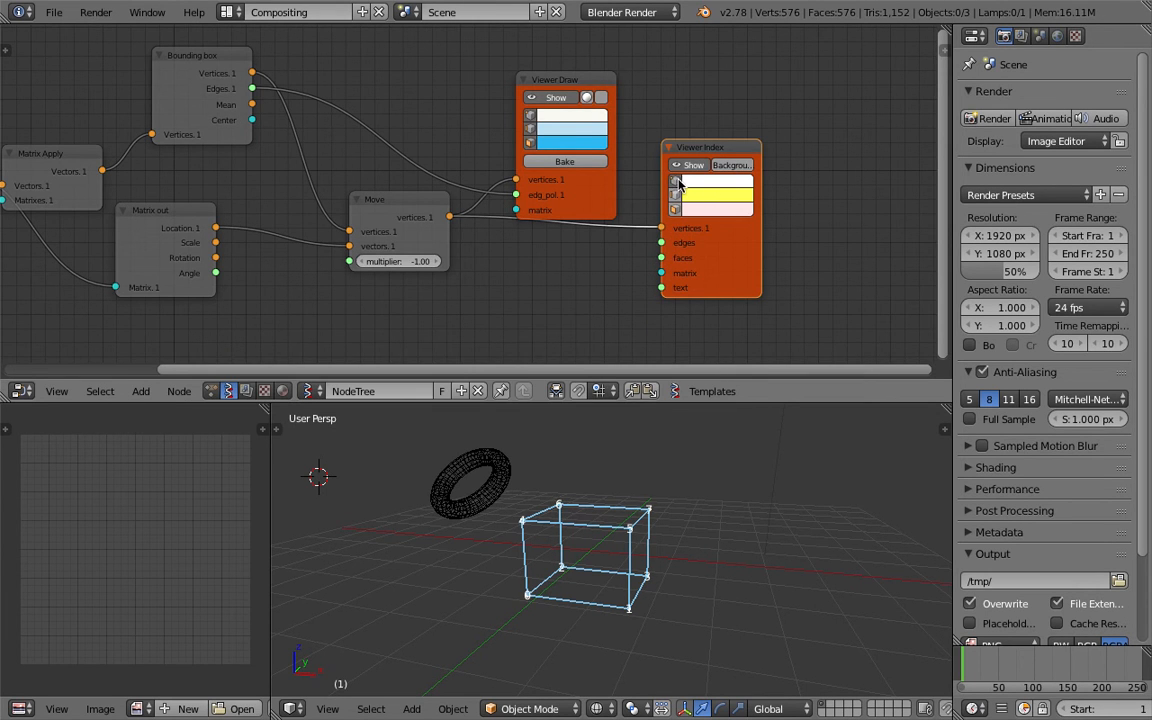
Enable the Viewer Index background and set the vertex label background colour to black.
{"action": "left_click", "coordinate": [722, 168]}
{"action": "middle_click_drag", "start_coordinate": [686, 465], "coordinate": [662, 478]}
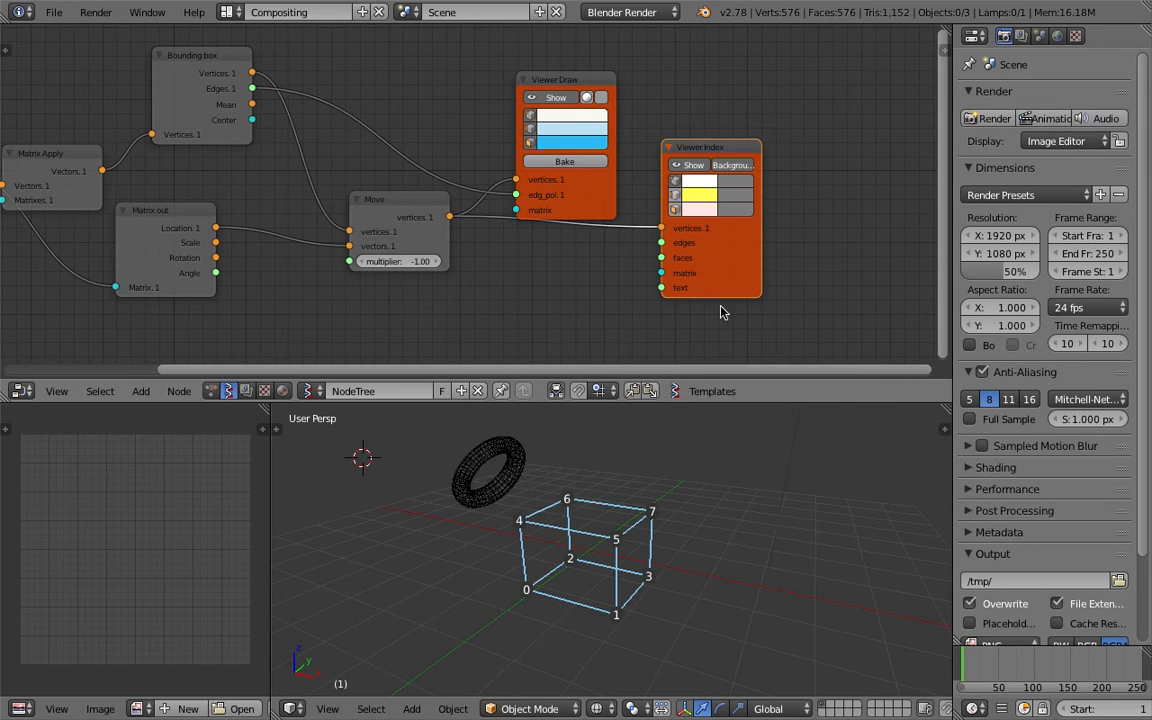
{"action": "left_click", "coordinate": [732, 184]}
{"action": "left_click_drag", "start_coordinate": [841, 249], "coordinate": [841, 299]}
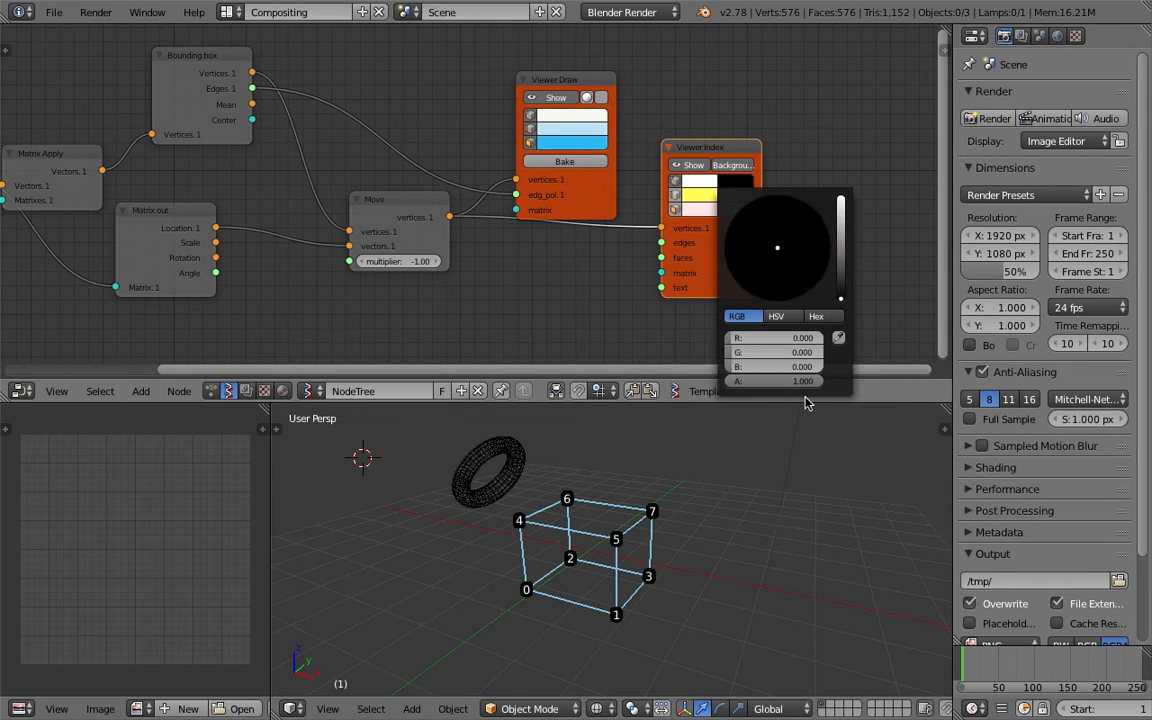
{"action": "middle_click_drag", "start_coordinate": [706, 450], "coordinate": [732, 435]}
Inspect the numbered corner vertices of the moved bounding box in the viewport.
{"action": "scroll", "coordinate": [728, 445], "scroll_direction": "up", "scroll_amount": 3}
{"action": "middle_click_drag", "start_coordinate": [703, 479], "coordinate": [577, 524]}
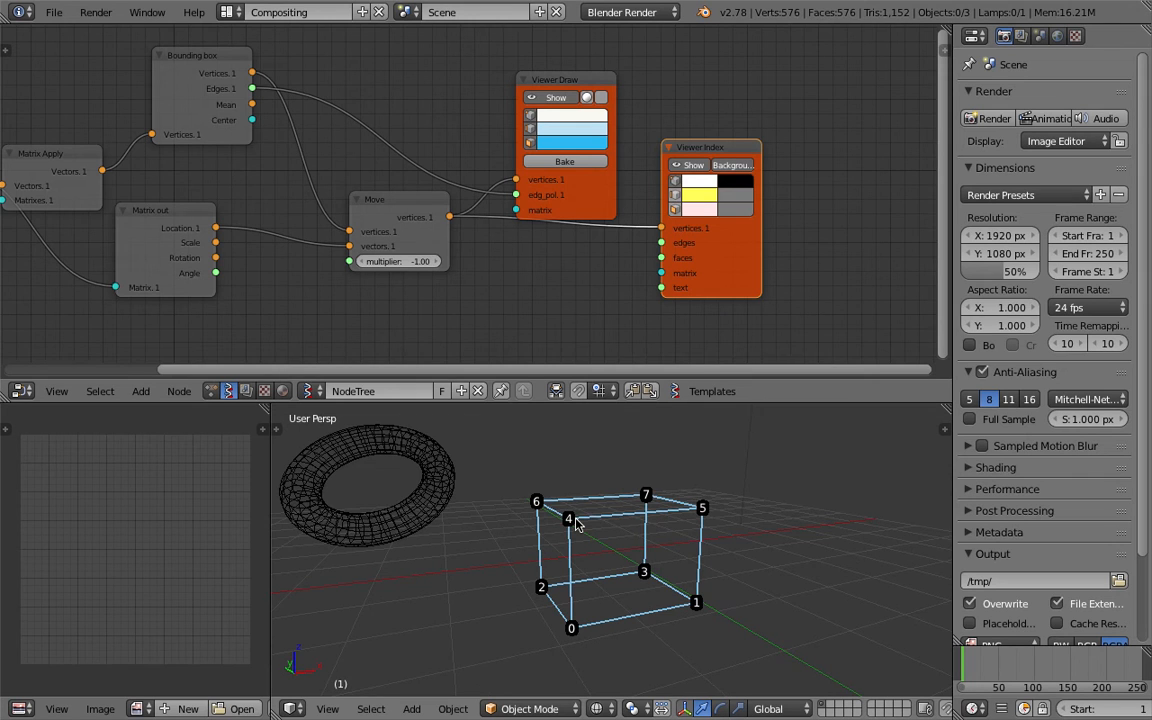
{"action": "middle_click_drag", "start_coordinate": [576, 523], "coordinate": [577, 528]}
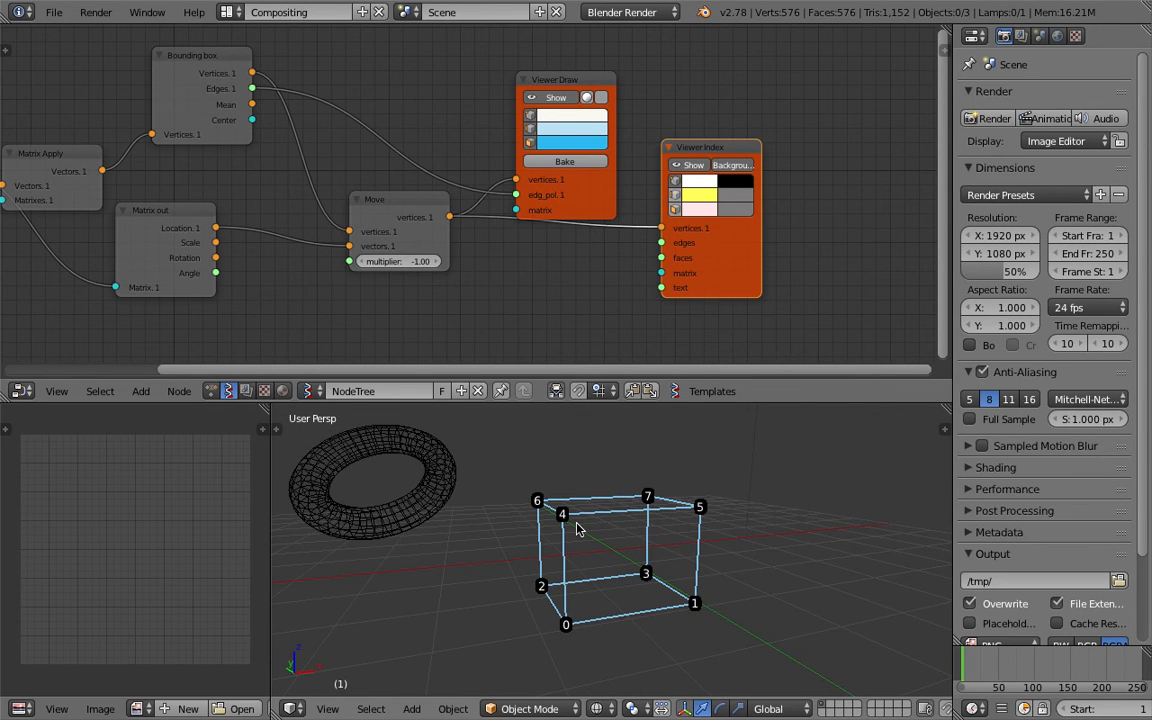
{"action": "mouse_move", "coordinate": [577, 528]}
{"action": "middle_mouse_down"}
{"action": "mouse_move", "coordinate": [520, 462]}
{"action": "mouse_move", "coordinate": [676, 562]}
{"action": "mouse_move", "coordinate": [506, 472]}
{"action": "mouse_move", "coordinate": [567, 515]}
{"action": "middle_mouse_up"}
{"action": "middle_click_drag", "start_coordinate": [688, 557], "coordinate": [655, 537]}
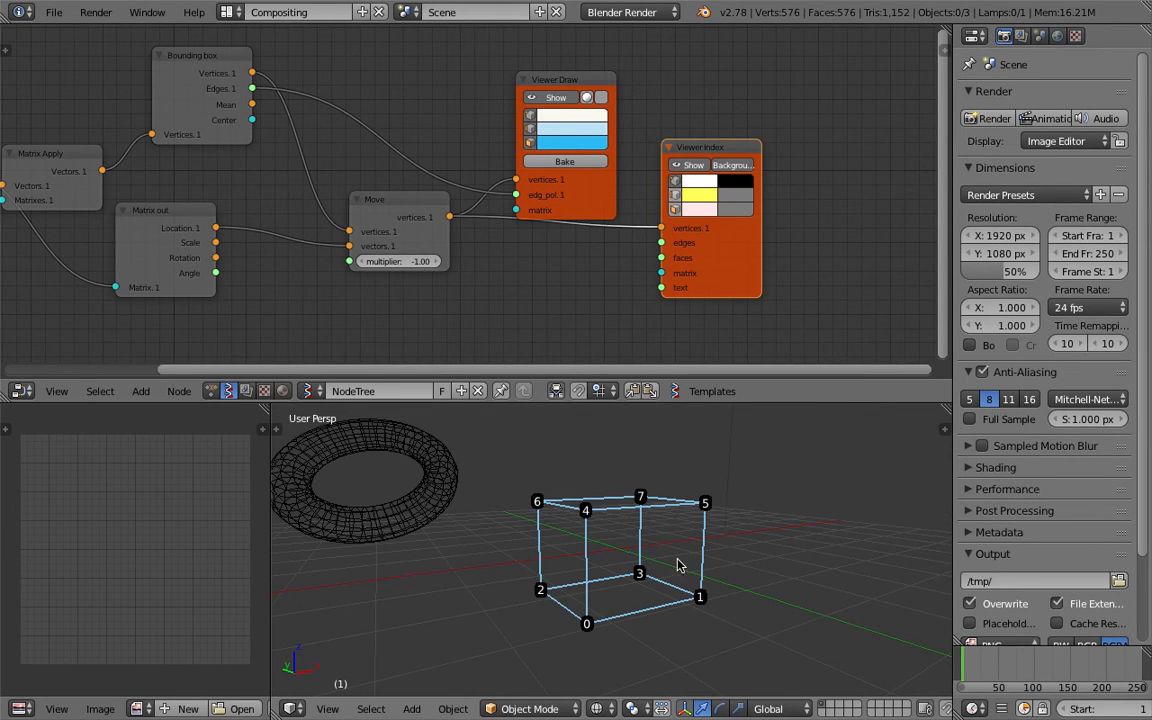
Save the file after reviewing the numbered bounding-box corners.
{"action": "middle_click_drag", "start_coordinate": [594, 571], "coordinate": [615, 484]}
{"action": "middle_click_drag", "start_coordinate": [619, 473], "coordinate": [600, 472]}
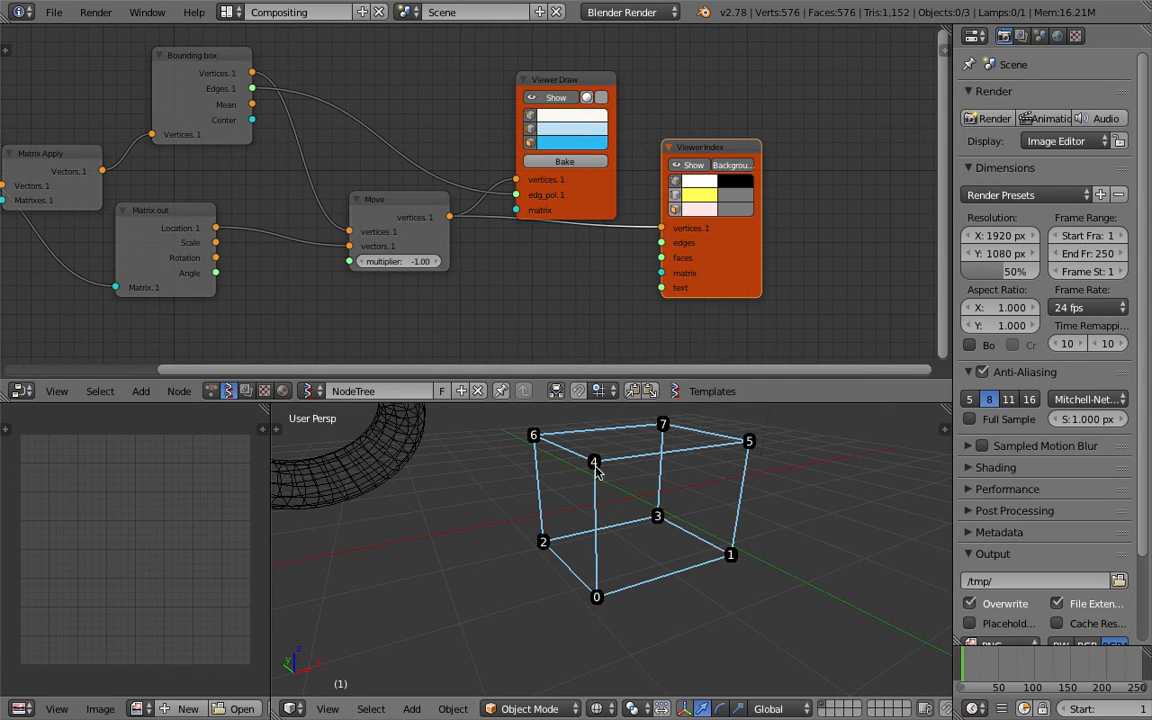
{"action": "middle_click_drag", "start_coordinate": [596, 465], "coordinate": [512, 440]}
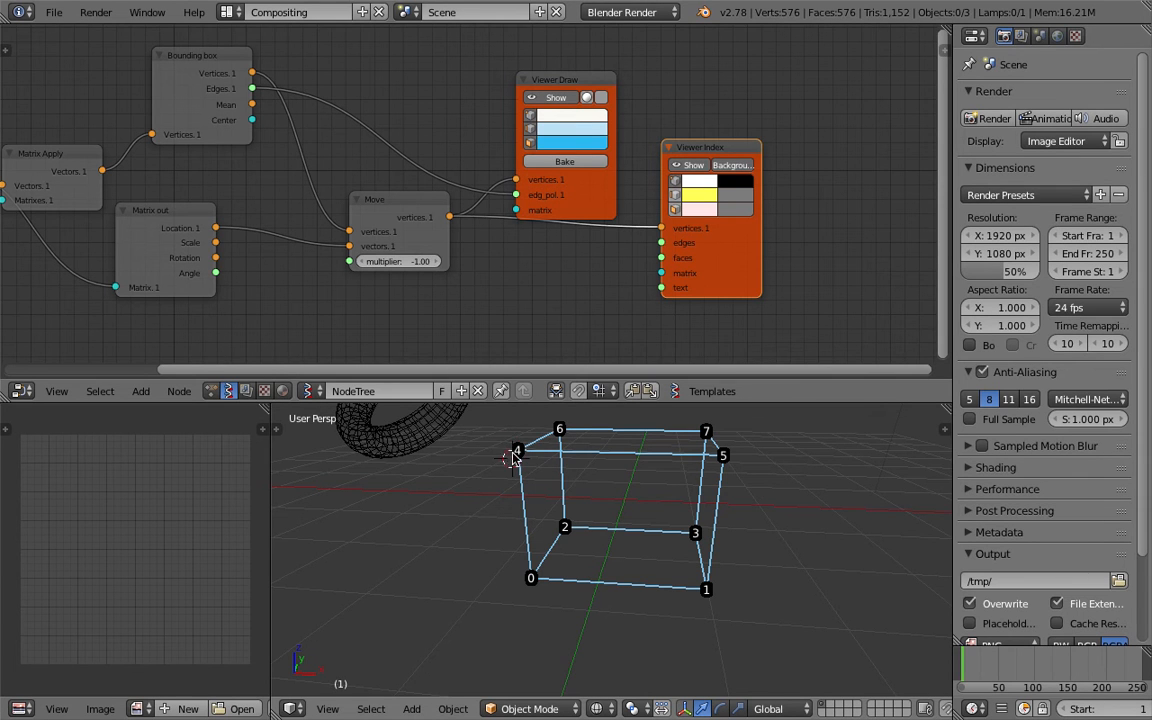
{"action": "mouse_move", "coordinate": [530, 583]}
{"action": "middle_mouse_down"}
{"action": "mouse_move", "coordinate": [530, 572]}
{"action": "mouse_move", "coordinate": [527, 589]}
{"action": "middle_mouse_up"}
{"action": "key", "text": "ctrl+s"}
{"action": "left_click", "coordinate": [527, 589]}
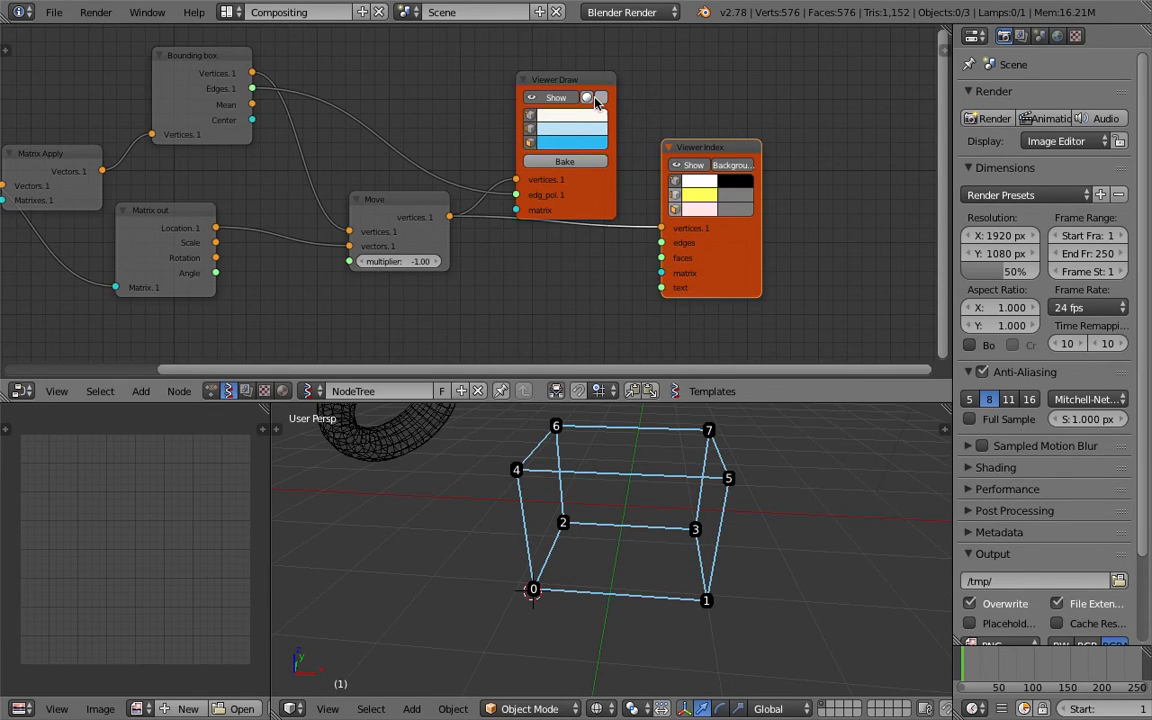
Delete the Viewer Index node from the node tree.
{"action": "left_click_drag", "start_coordinate": [586, 72], "coordinate": [588, 47]}
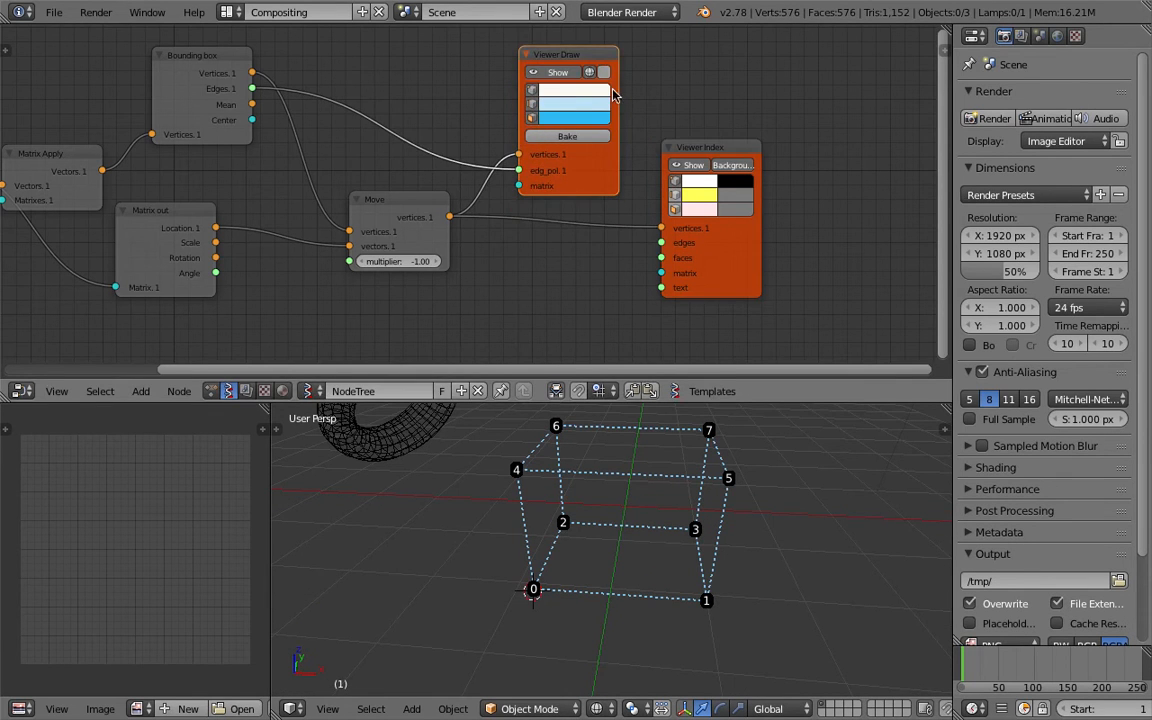
{"action": "left_click_drag", "start_coordinate": [687, 146], "coordinate": [745, 158]}
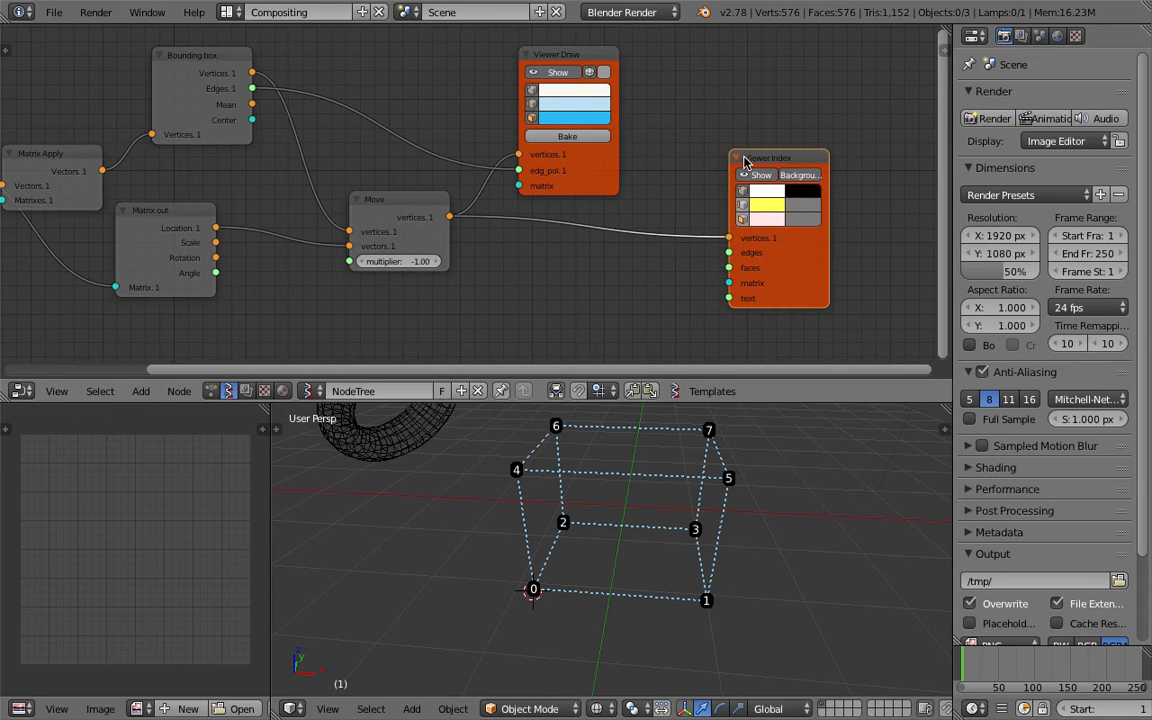
{"action": "key", "text": "x"}
{"action": "middle_click_drag", "start_coordinate": [680, 229], "coordinate": [678, 209]}
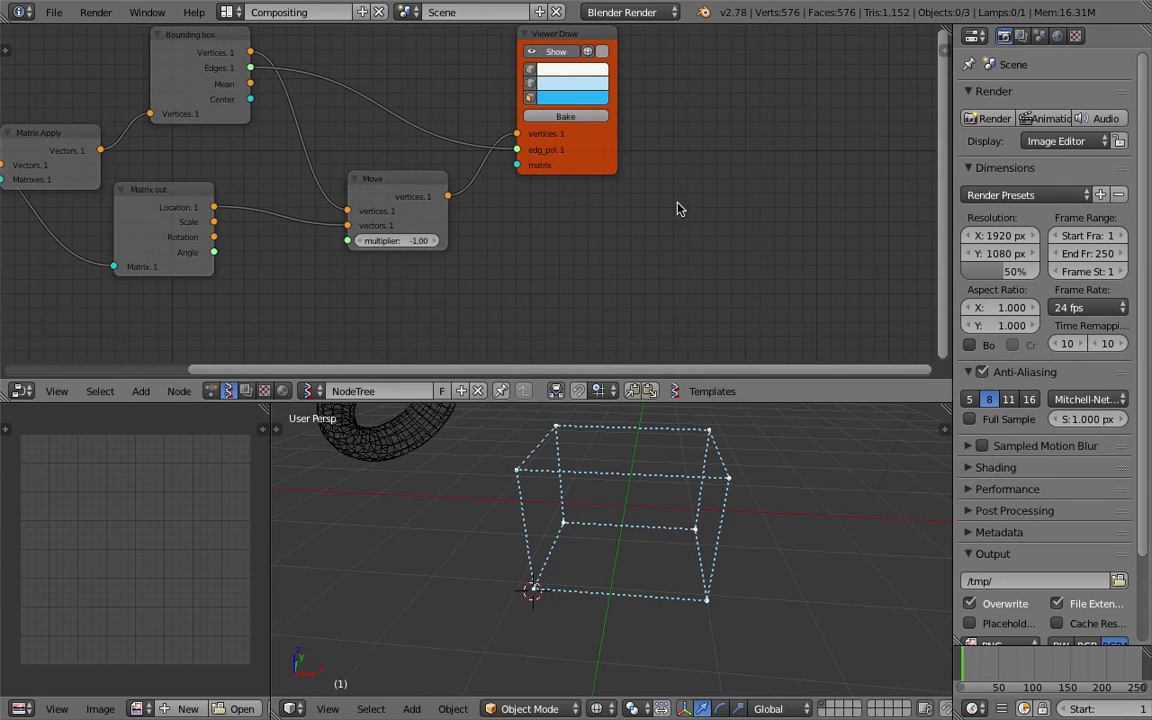
Add a List Item node to the node tree.
{"action": "key", "text": "shift+a"}
{"action": "left_click", "coordinate": [636, 234]}
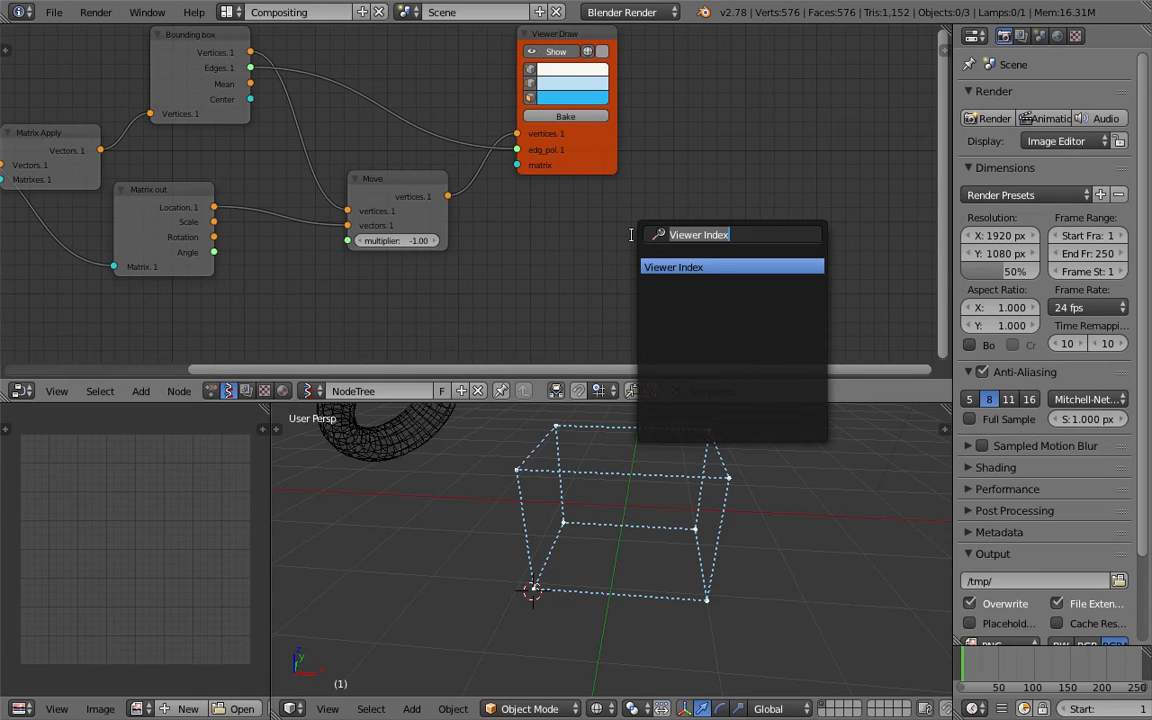
{"action": "type", "text": "list it"}
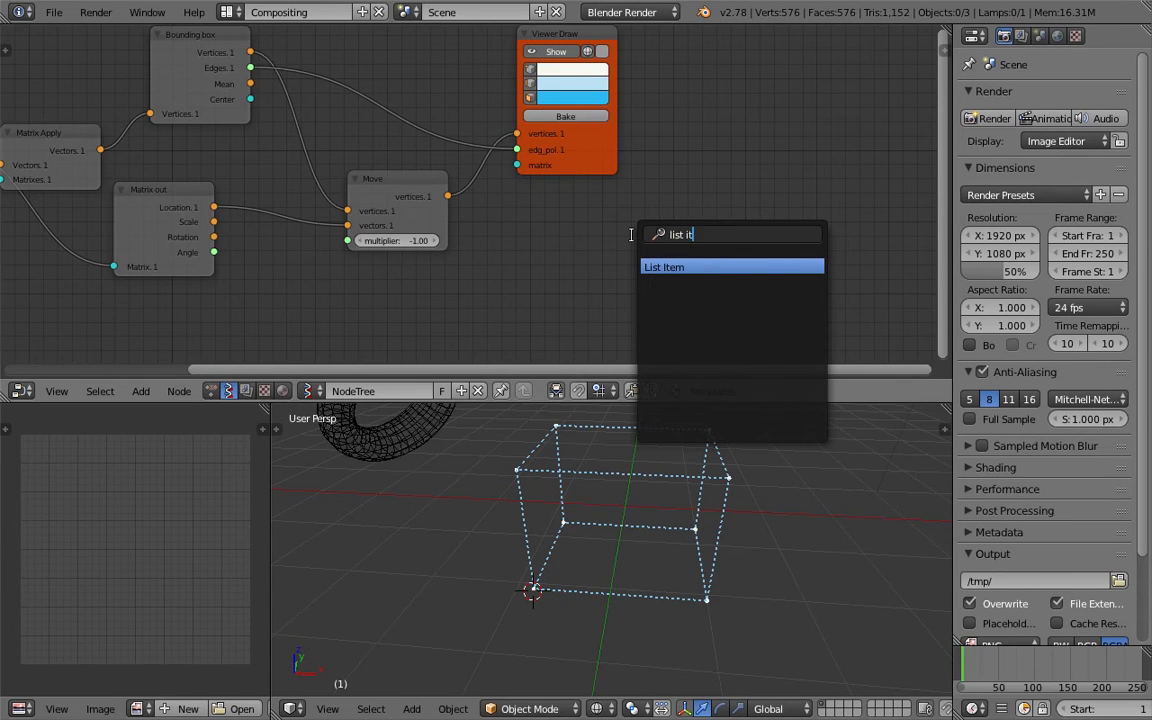
{"action": "key", "text": "Return"}
{"action": "left_click", "coordinate": [631, 234]}
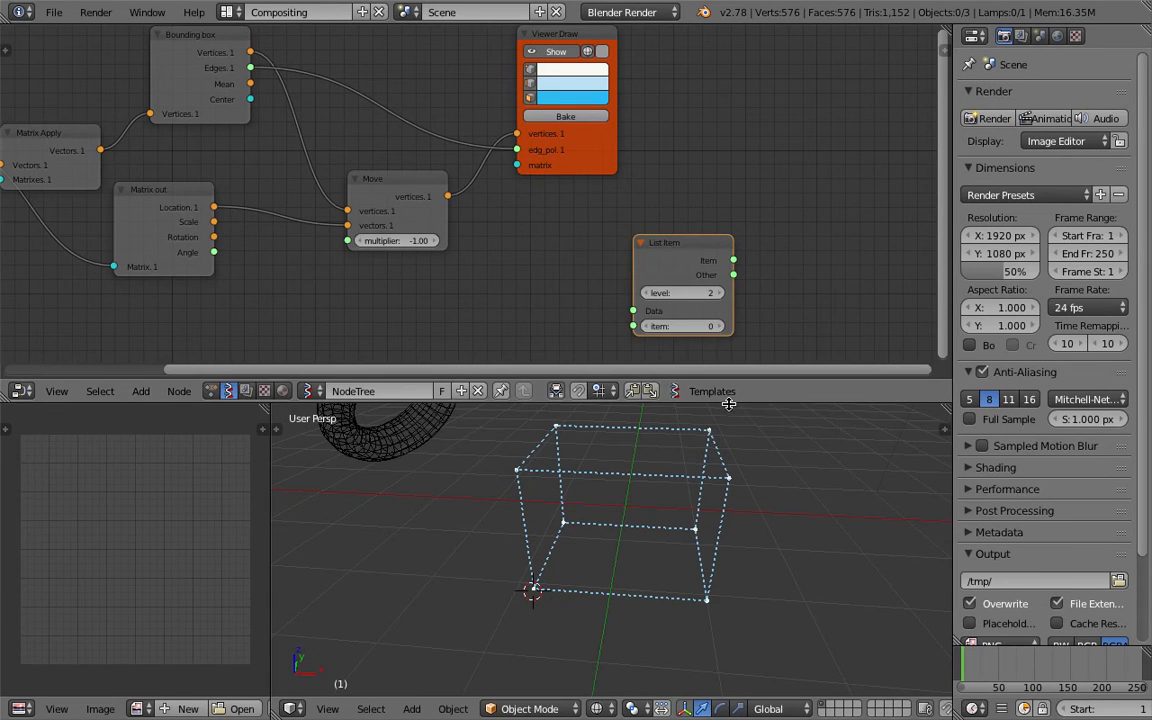
Connect the Bounding box vertices output to the List Item Data input.
{"action": "left_click_drag", "start_coordinate": [715, 377], "coordinate": [713, 431]}
{"action": "scroll", "coordinate": [558, 335], "scroll_direction": "down", "scroll_amount": 2}
{"action": "left_click_drag", "start_coordinate": [588, 194], "coordinate": [631, 179]}
{"action": "left_click_drag", "start_coordinate": [441, 207], "coordinate": [413, 228]}
{"action": "middle_click_drag", "start_coordinate": [413, 222], "coordinate": [449, 230]}
{"action": "left_click_drag", "start_coordinate": [284, 103], "coordinate": [666, 332]}
Duplicate the List Item node and place the copy below the original.
{"action": "left_click_drag", "start_coordinate": [702, 280], "coordinate": [678, 243]}
{"action": "key", "text": "shift+d"}
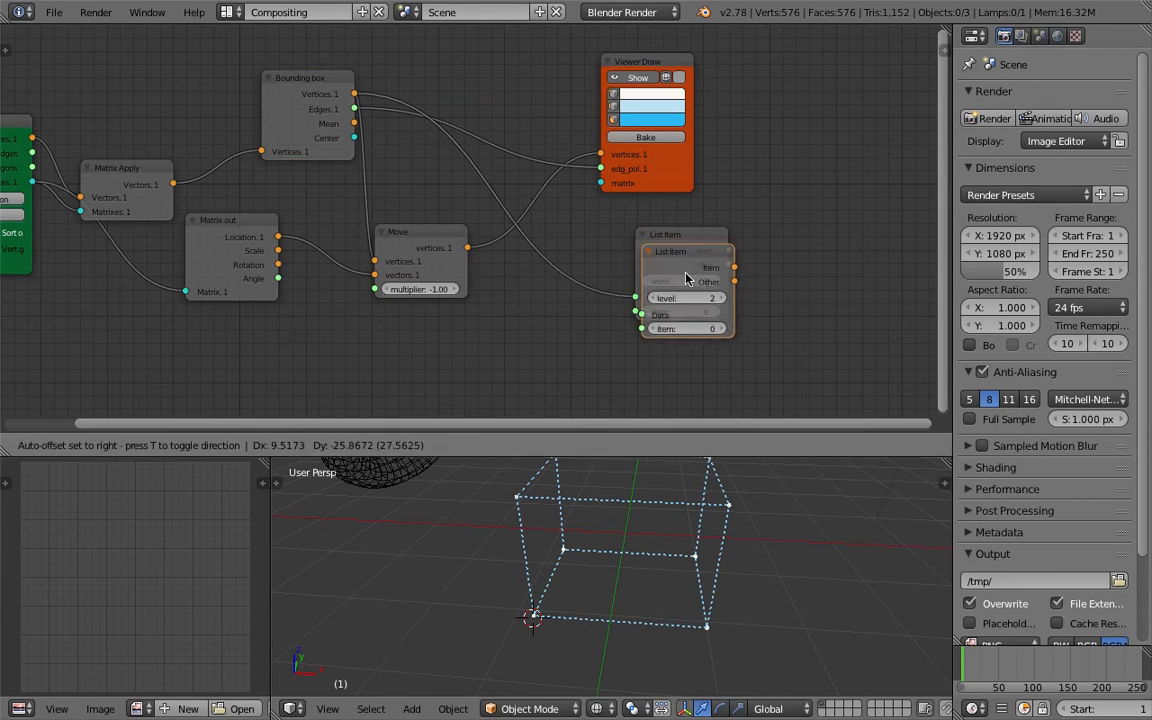
{"action": "left_click", "coordinate": [681, 332]}
{"action": "left_click_drag", "start_coordinate": [802, 463], "coordinate": [802, 505]}
{"action": "left_click_drag", "start_coordinate": [693, 354], "coordinate": [688, 374]}
{"action": "middle_click_drag", "start_coordinate": [787, 187], "coordinate": [755, 177]}
Add a Stethoscope node, connect it to the Bounding box vertices output and save the file.
{"action": "key", "text": "shift+a"}
{"action": "left_click", "coordinate": [755, 178]}
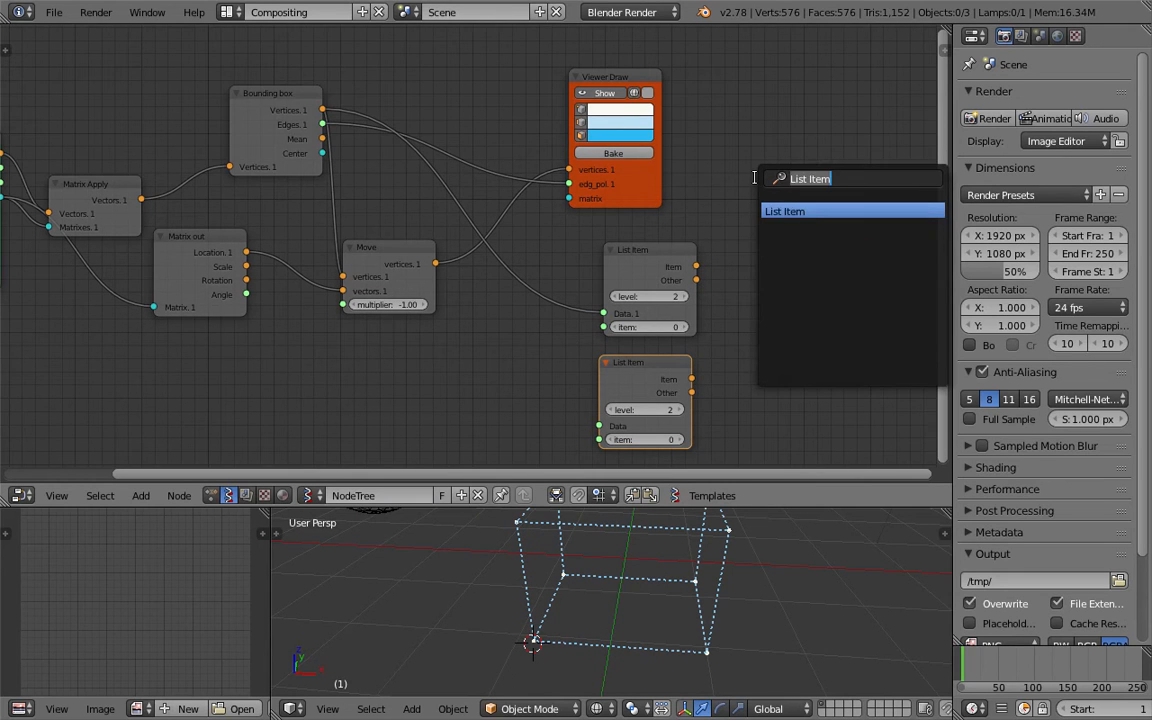
{"action": "type", "text": "deste"}
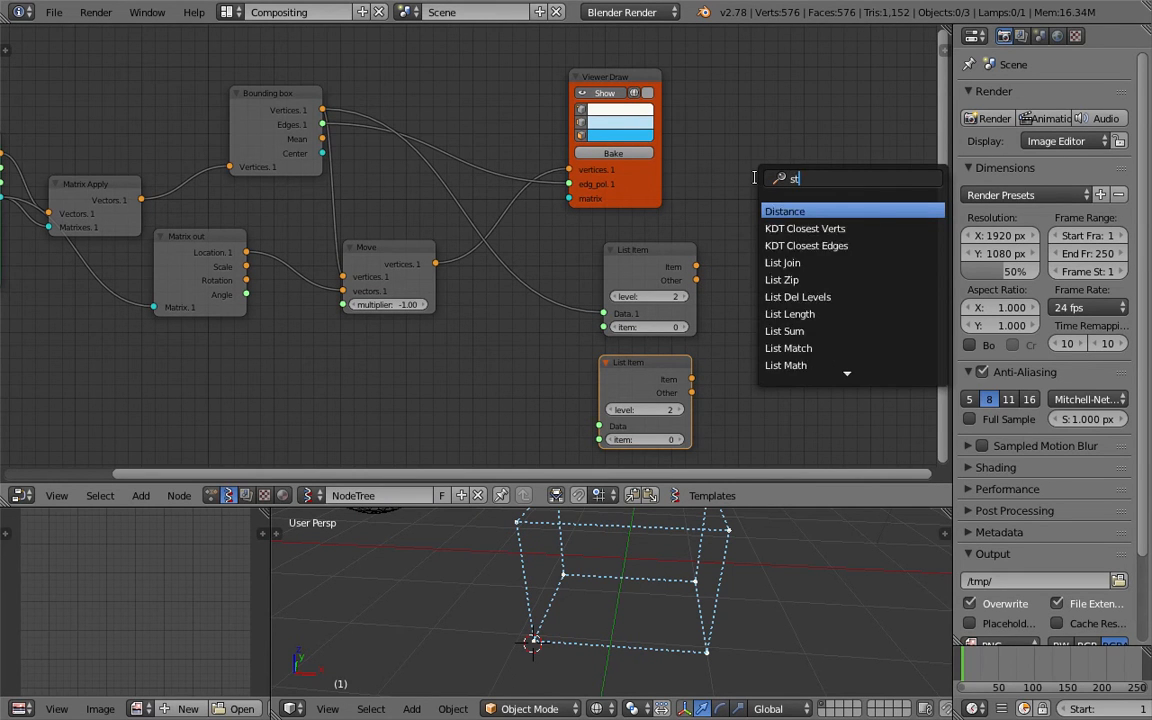
{"action": "key", "text": "Return"}
{"action": "left_click", "coordinate": [756, 178]}
{"action": "key", "text": "ctrl+s"}
{"action": "left_click", "coordinate": [756, 180]}
{"action": "left_click_drag", "start_coordinate": [757, 218], "coordinate": [322, 110]}
{"action": "middle_click_drag", "start_coordinate": [440, 95], "coordinate": [406, 91]}
{"action": "key", "text": "ctrl+s"}
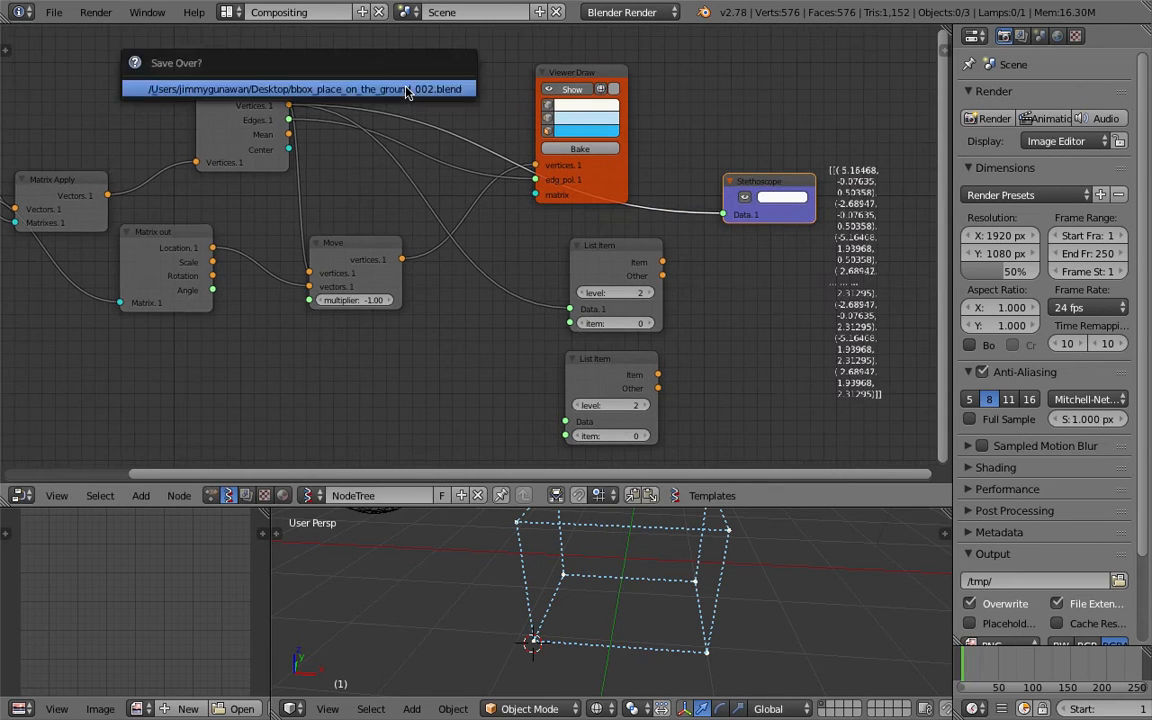
{"action": "left_click", "coordinate": [406, 91]}
Read the Stethoscope's printed vertex list, then delete the Stethoscope node.
{"action": "middle_click_drag", "start_coordinate": [677, 138], "coordinate": [467, 138]}
{"action": "scroll", "coordinate": [480, 150], "scroll_direction": "up", "scroll_amount": 3}
{"action": "middle_click_drag", "start_coordinate": [716, 371], "coordinate": [743, 334]}
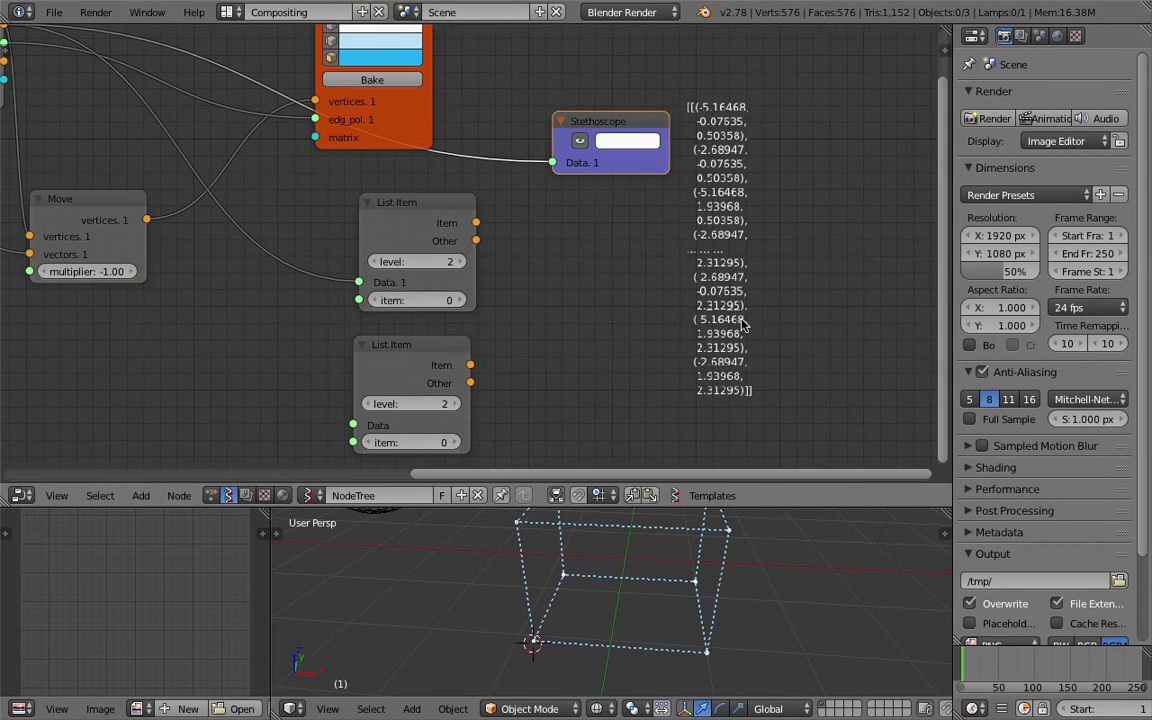
{"action": "scroll", "coordinate": [628, 127], "scroll_direction": "down", "scroll_amount": 1}
{"action": "key", "text": "x"}
Add a Viewer text node and feed it the Bounding box vertices output.
{"action": "key", "text": "shift+a"}
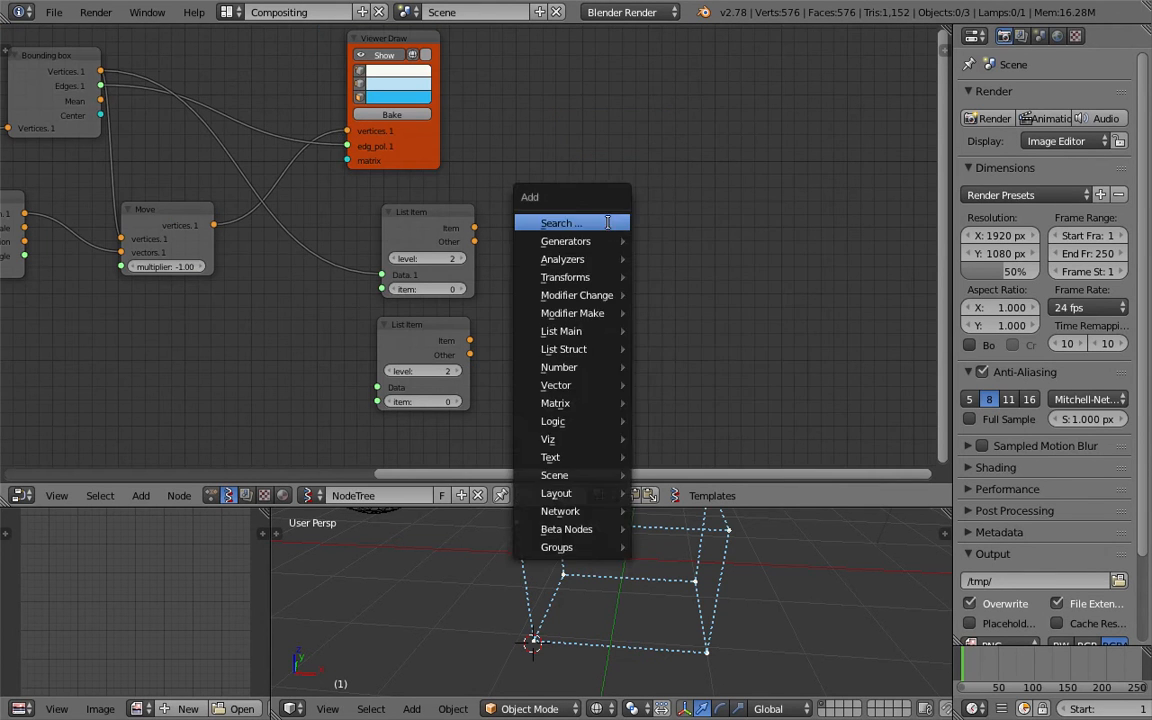
{"action": "left_click", "coordinate": [607, 222]}
{"action": "type", "text": "text"}
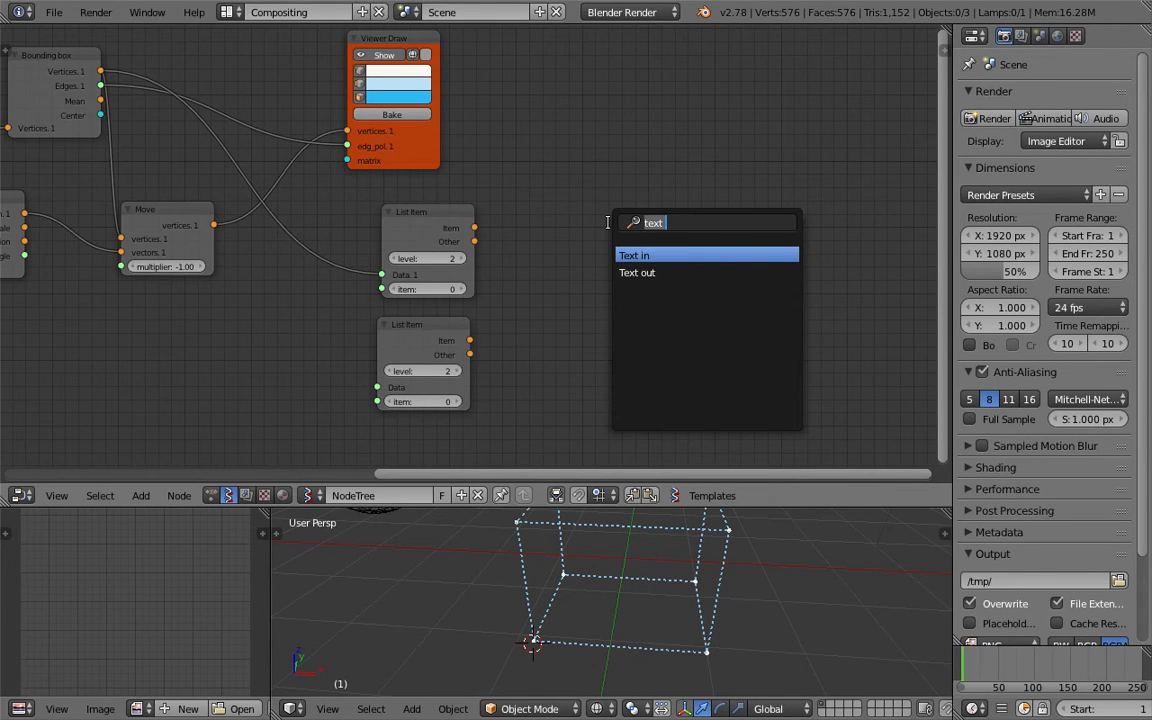
{"action": "type", "text": "vi"}
{"action": "key", "text": "Down"}
{"action": "key", "text": "Down"}
{"action": "key", "text": "Down"}
{"action": "key", "text": "Down"}
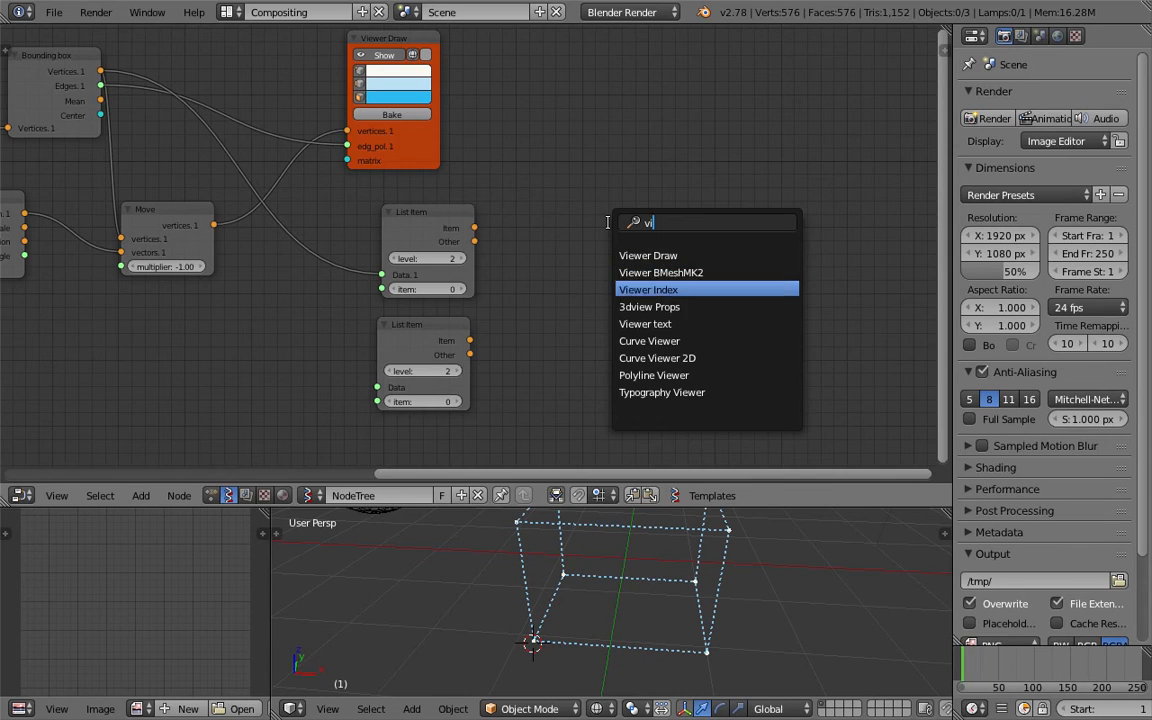
{"action": "key", "text": "Return"}
{"action": "left_click", "coordinate": [595, 183]}
{"action": "scroll", "coordinate": [514, 134], "scroll_direction": "down", "scroll_amount": 1}
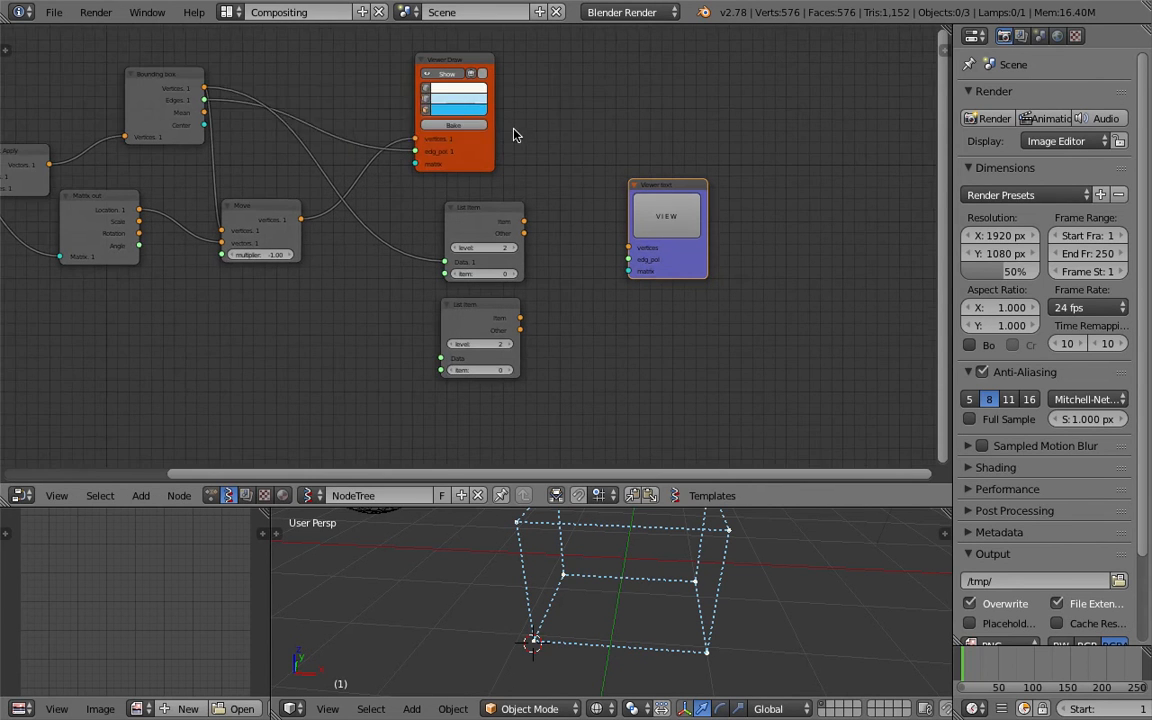
{"action": "left_click_drag", "start_coordinate": [206, 90], "coordinate": [629, 247]}
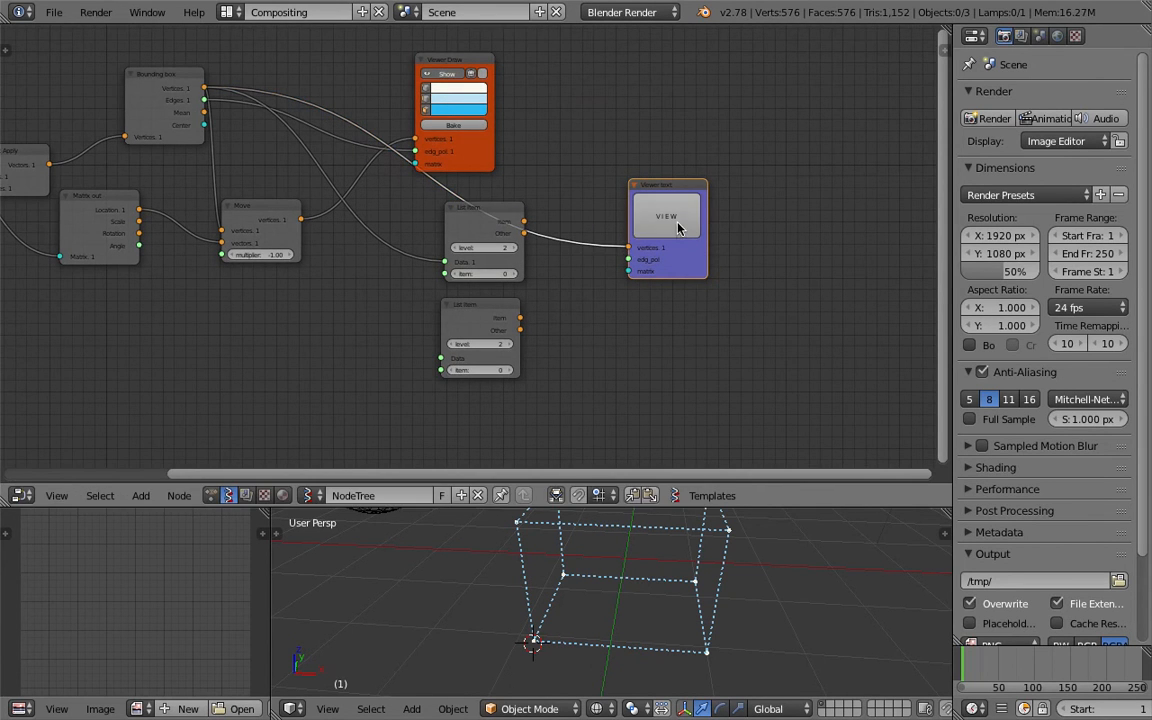
Switch the lower-left area to the Text Editor showing Sverchok_viewer and widen it.
{"action": "left_click", "coordinate": [28, 708]}
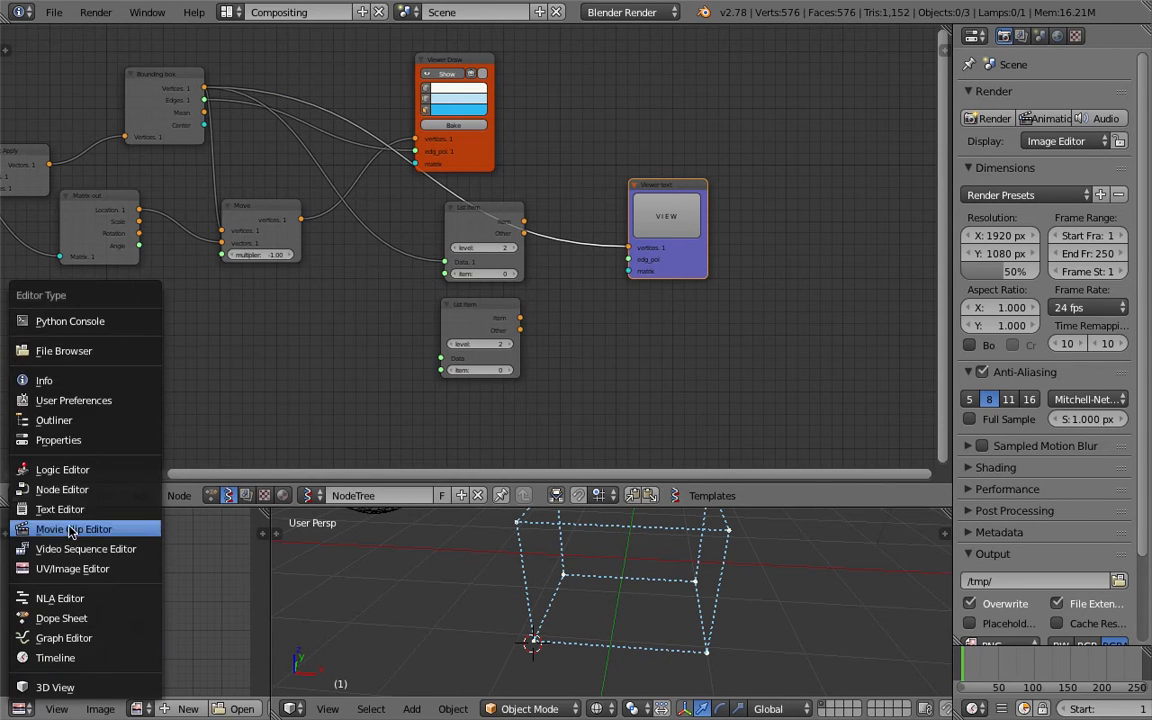
{"action": "left_click", "coordinate": [60, 458]}
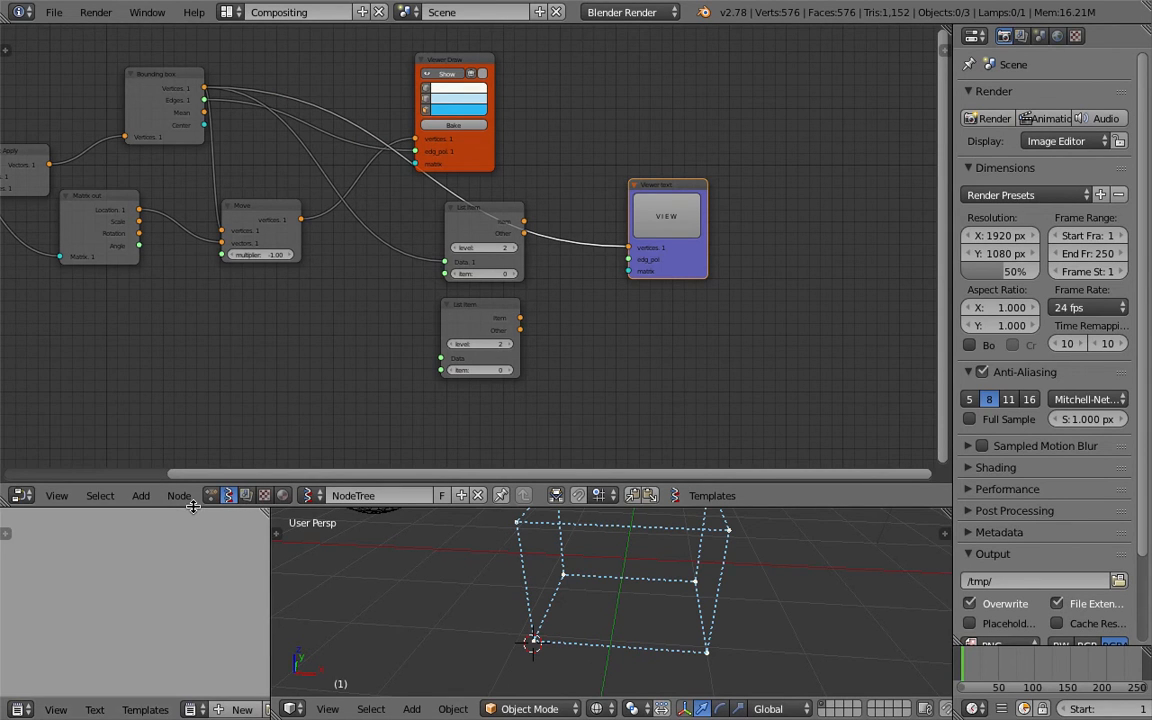
{"action": "left_click_drag", "start_coordinate": [191, 510], "coordinate": [191, 424]}
{"action": "left_click", "coordinate": [190, 709]}
{"action": "left_click", "coordinate": [228, 528]}
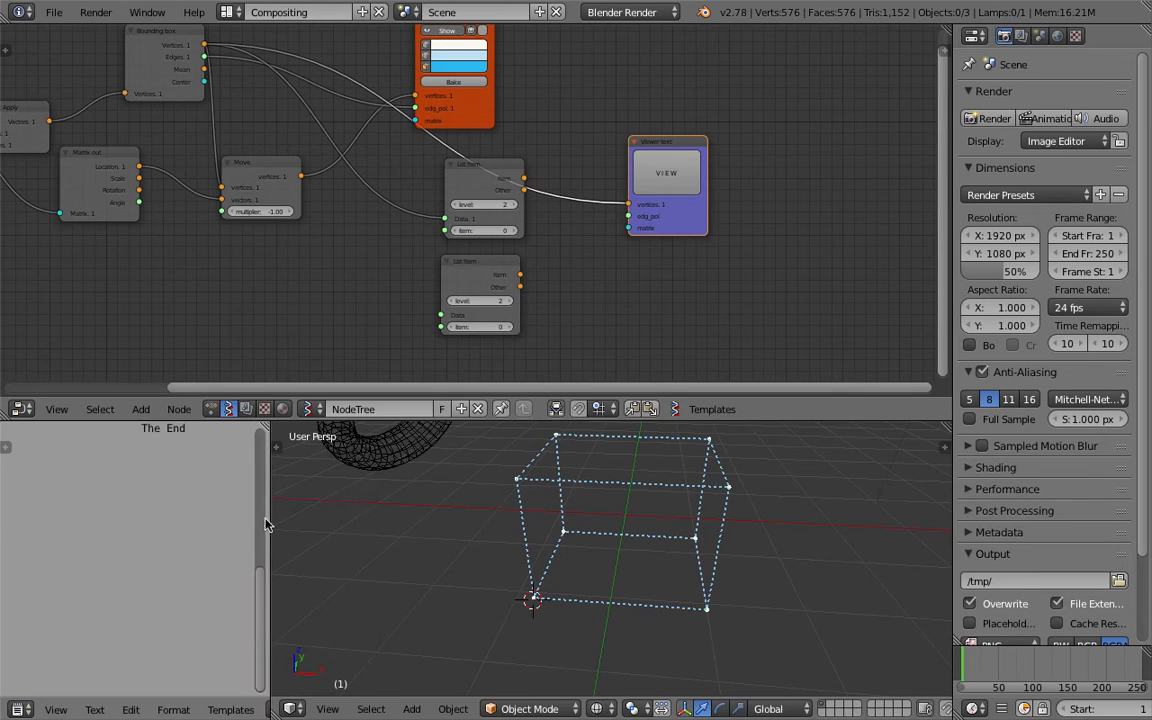
{"action": "left_click_drag", "start_coordinate": [268, 525], "coordinate": [341, 525]}
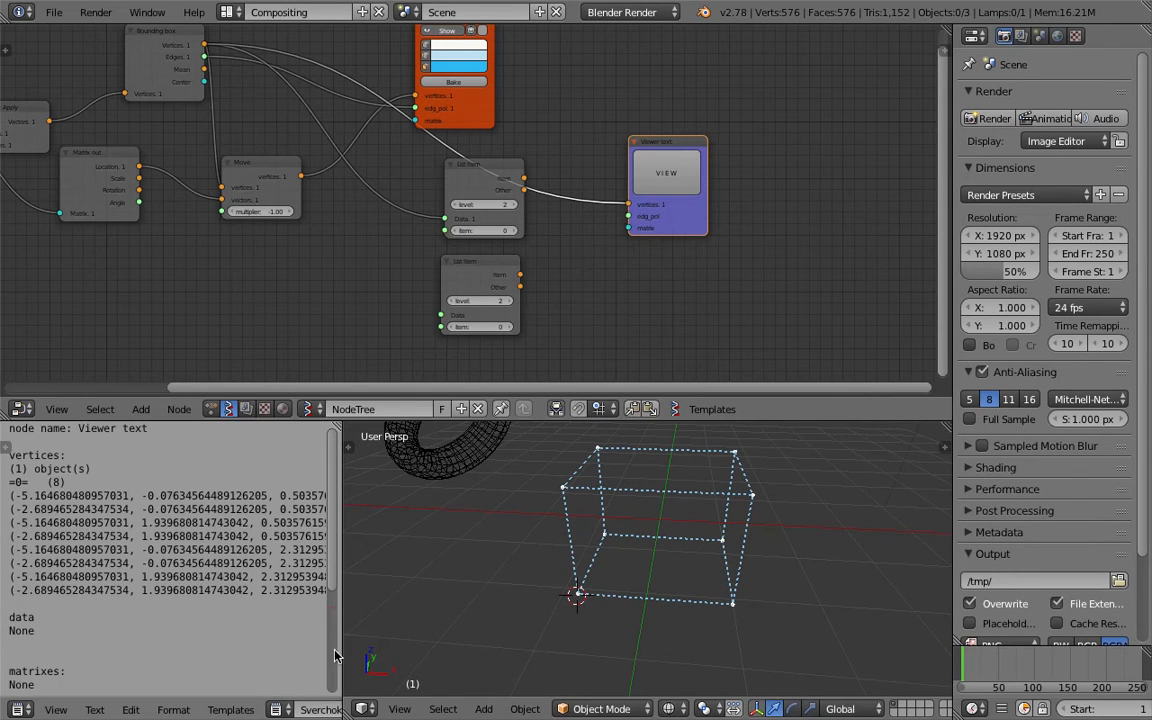
{"action": "left_click_drag", "start_coordinate": [340, 560], "coordinate": [405, 560]}
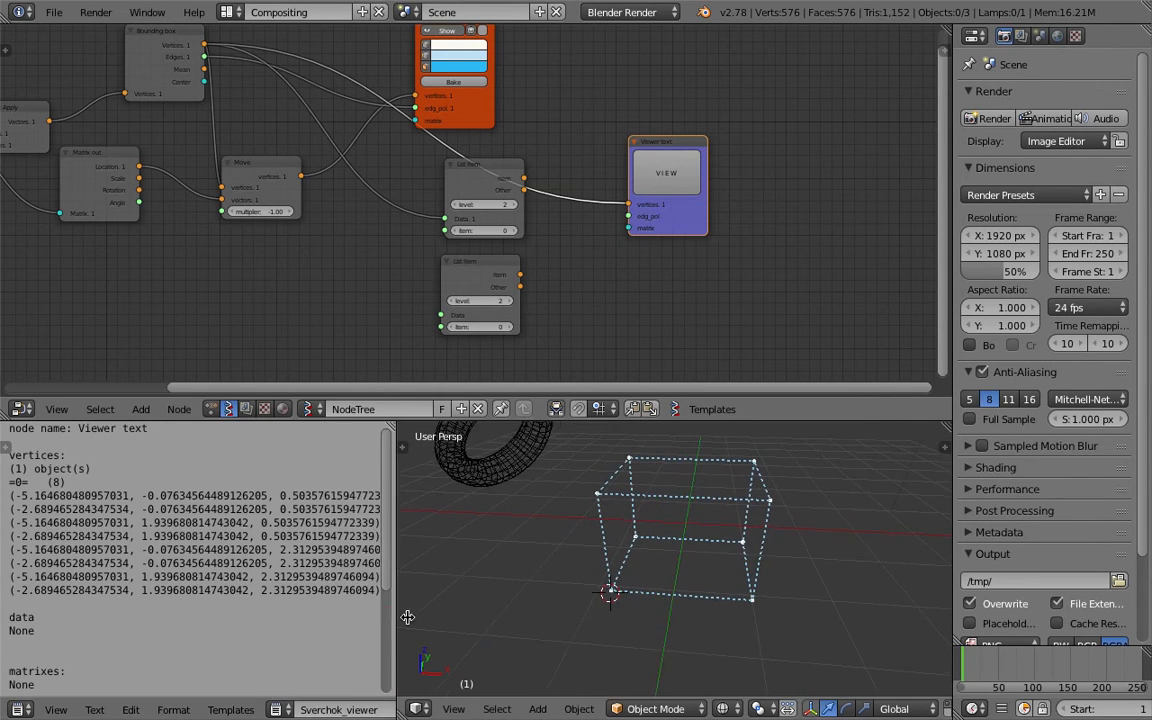
Save the file.
{"action": "left_click_drag", "start_coordinate": [66, 490], "coordinate": [86, 496]}
{"action": "mouse_move", "coordinate": [618, 498]}
{"action": "middle_mouse_down"}
{"action": "mouse_move", "coordinate": [608, 505]}
{"action": "mouse_move", "coordinate": [618, 502]}
{"action": "middle_mouse_up"}
{"action": "left_click", "coordinate": [608, 505]}
{"action": "key", "text": "ctrl+s"}
{"action": "left_click", "coordinate": [619, 503]}
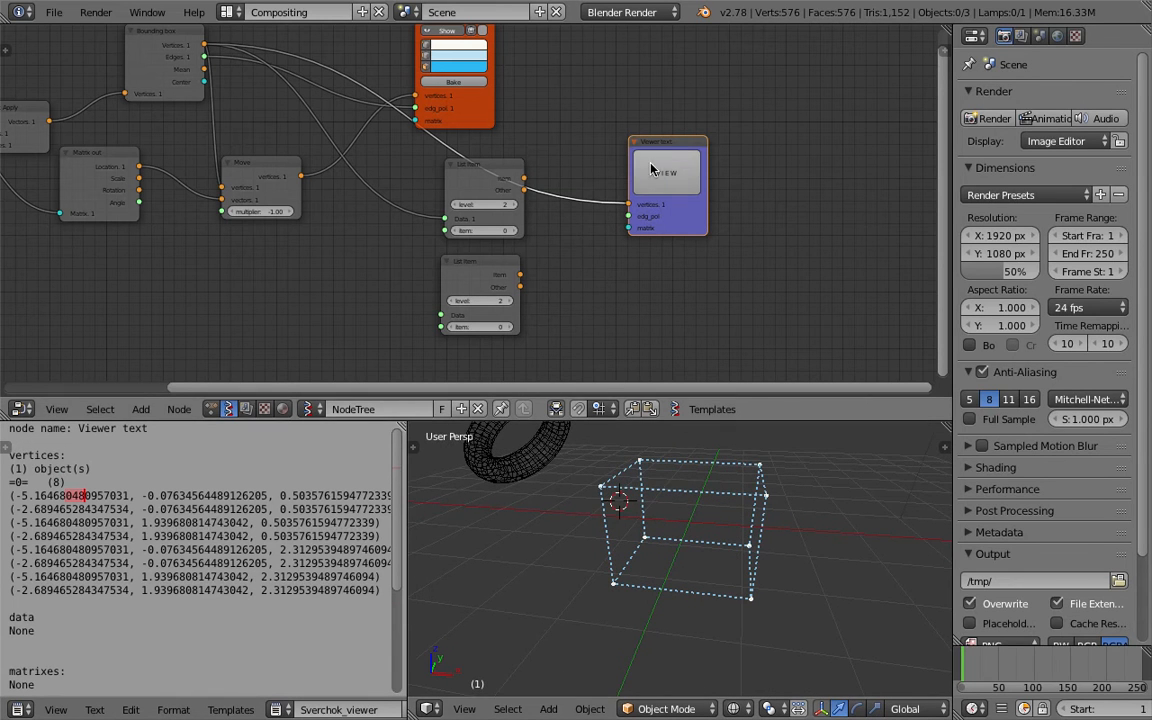
Set the first List Item node's item index to 4.
{"action": "left_click_drag", "start_coordinate": [655, 142], "coordinate": [669, 114]}
{"action": "middle_click_drag", "start_coordinate": [647, 533], "coordinate": [627, 561]}
{"action": "scroll", "coordinate": [620, 548], "scroll_direction": "up", "scroll_amount": 1}
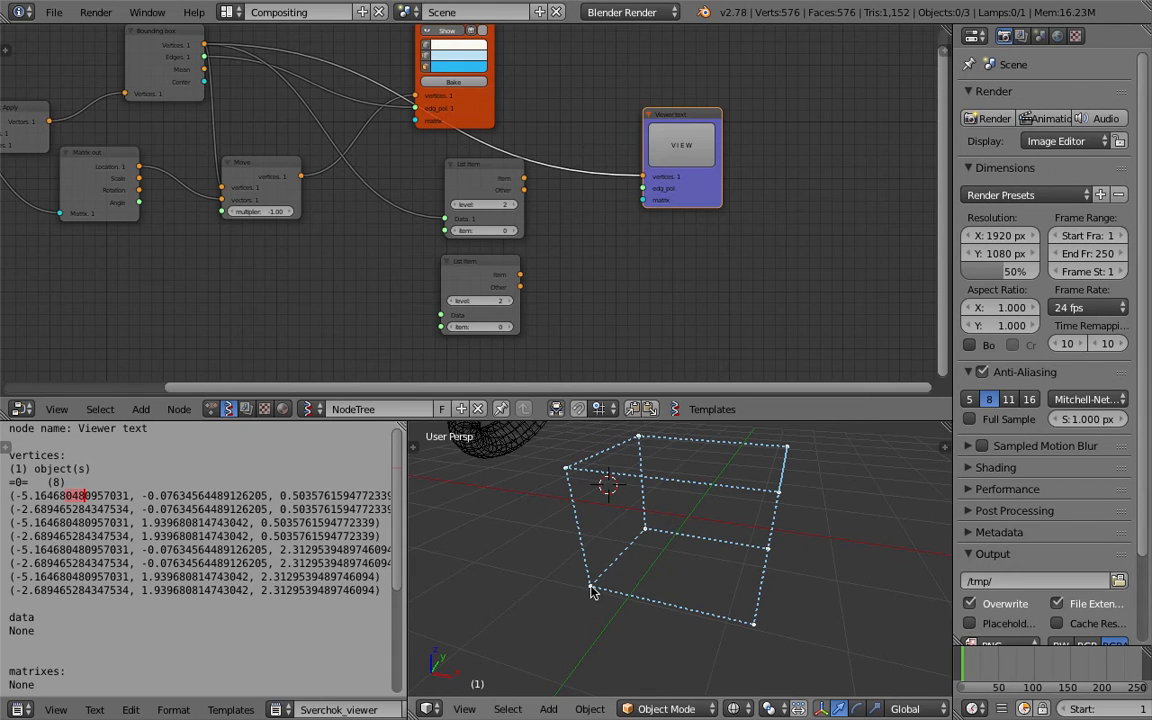
{"action": "middle_click_drag", "start_coordinate": [474, 218], "coordinate": [526, 264]}
Connect the Bounding box vertices output to the second List Item's Data input.
{"action": "left_click_drag", "start_coordinate": [258, 91], "coordinate": [492, 361]}
{"action": "middle_click_drag", "start_coordinate": [447, 288], "coordinate": [427, 210]}
{"action": "scroll", "coordinate": [445, 206], "scroll_direction": "up", "scroll_amount": 2}
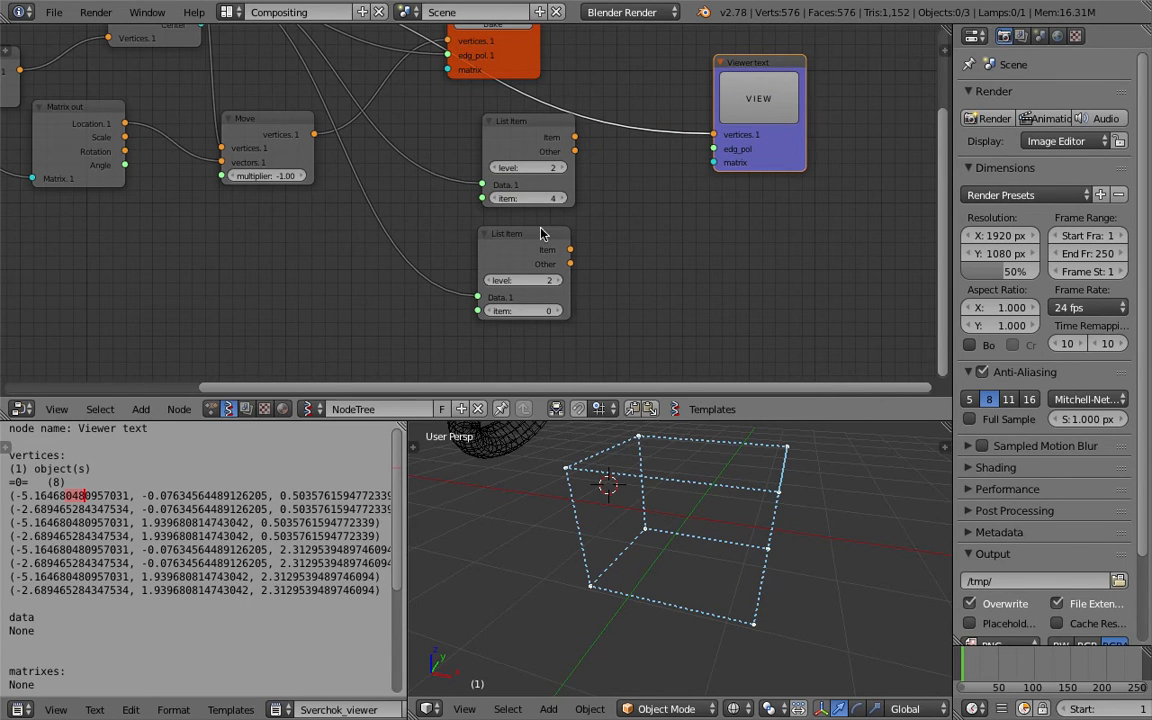
Feed the first List Item's Item output into the Viewer text node and refresh its view.
{"action": "left_click_drag", "start_coordinate": [541, 233], "coordinate": [534, 247]}
{"action": "left_click_drag", "start_coordinate": [575, 136], "coordinate": [714, 134]}
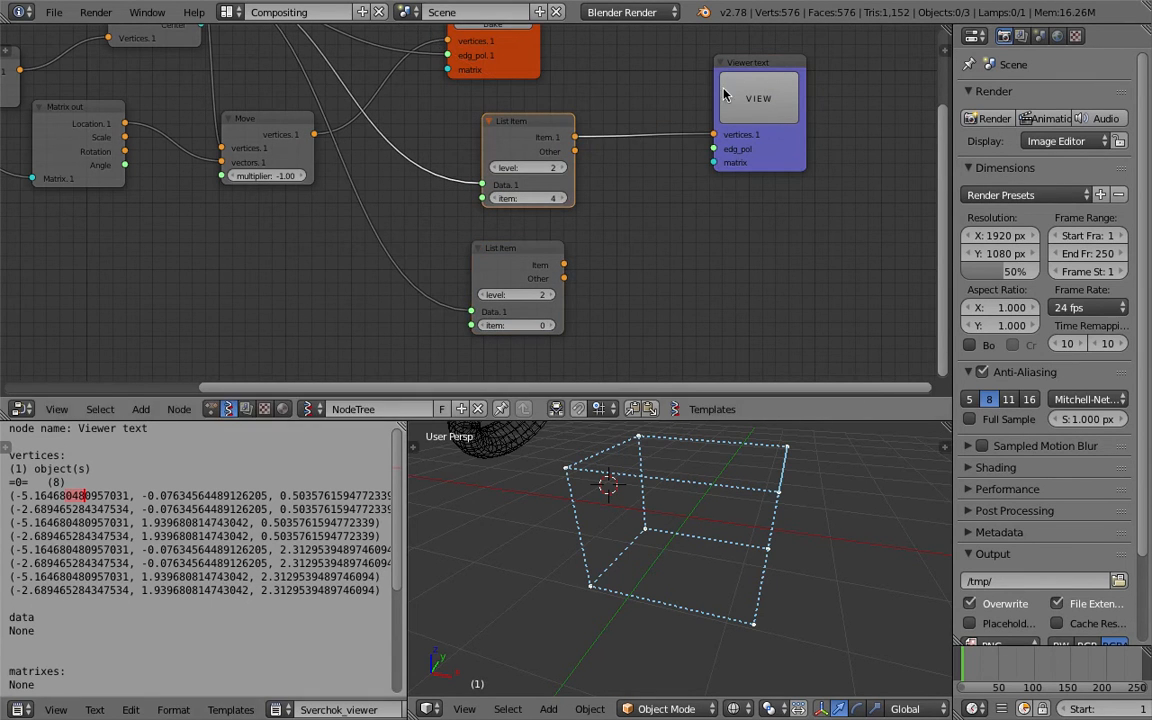
{"action": "left_click", "coordinate": [724, 94]}
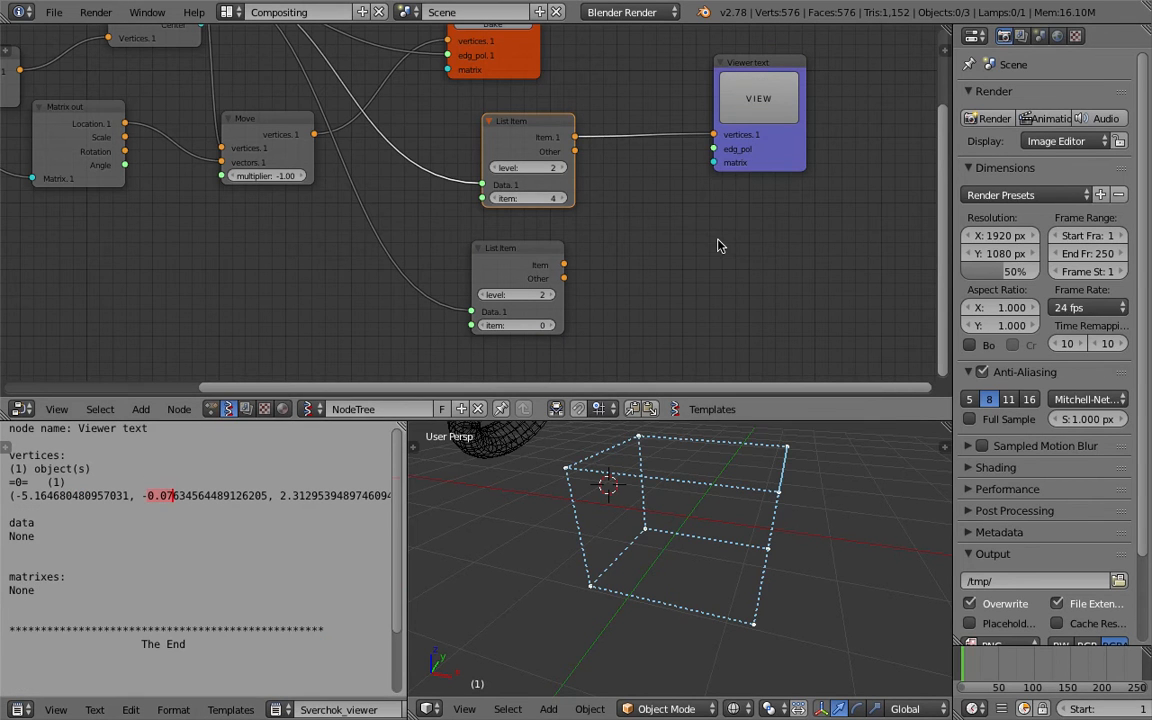
Try a Vector Math node fed by both List Item outputs, then delete it.
{"action": "key", "text": "alt+space"}
{"action": "type", "text": "vec"}
{"action": "key", "text": "Down"}
{"action": "key", "text": "Down"}
{"action": "key", "text": "Down"}
{"action": "key", "text": "Return"}
{"action": "left_click", "coordinate": [614, 188]}
{"action": "key", "text": "ctrl+s"}
{"action": "left_click", "coordinate": [648, 204]}
{"action": "left_click_drag", "start_coordinate": [575, 136], "coordinate": [648, 259]}
{"action": "left_click_drag", "start_coordinate": [566, 278], "coordinate": [647, 273]}
{"action": "key", "text": "x"}
Add a Distance node beside the List Item nodes.
{"action": "key", "text": "shift+a"}
{"action": "left_click", "coordinate": [671, 217]}
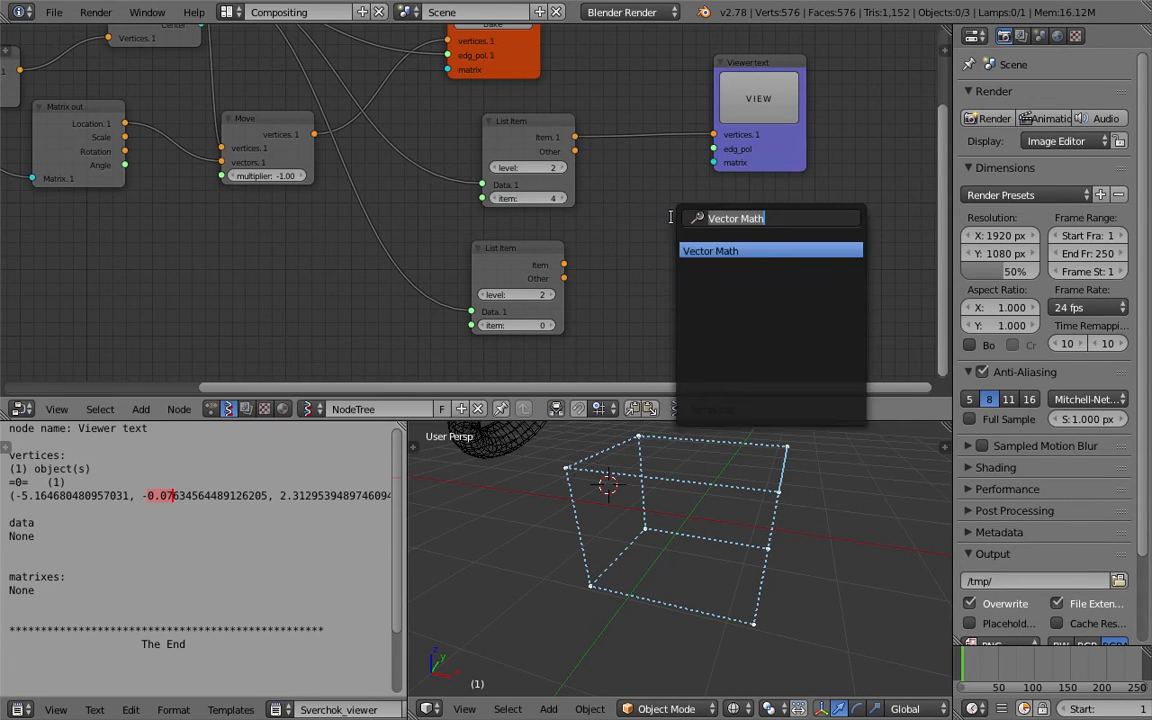
{"action": "type", "text": "dis"}
{"action": "key", "text": "Return"}
{"action": "left_click", "coordinate": [640, 200]}
Connect the two List Item outputs to the Distance node's vertices1 and vertices2 inputs and save.
{"action": "left_click_drag", "start_coordinate": [575, 136], "coordinate": [641, 251]}
{"action": "left_click_drag", "start_coordinate": [565, 264], "coordinate": [643, 281]}
{"action": "key", "text": "ctrl+s"}
{"action": "left_click", "coordinate": [645, 286]}
{"action": "left_click_drag", "start_coordinate": [690, 211], "coordinate": [650, 209]}
{"action": "key", "text": "ctrl+s"}
{"action": "left_click", "coordinate": [658, 210]}
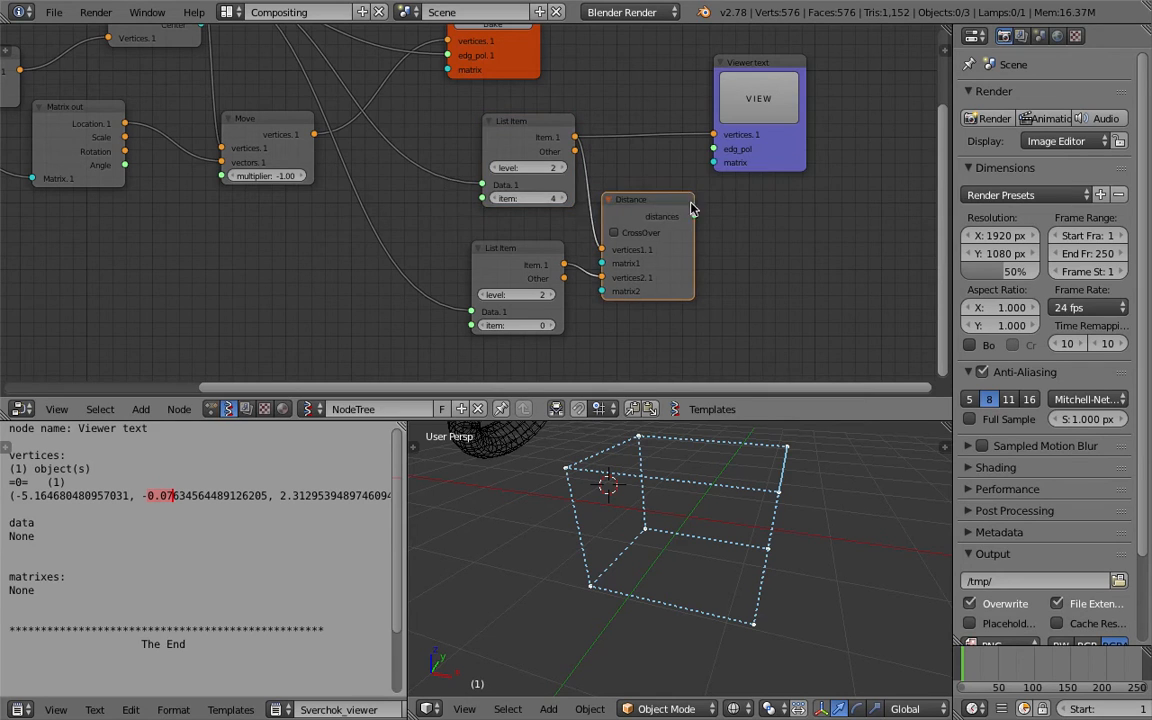
Join both List Item nodes into a new frame and save the file.
{"action": "left_click_drag", "start_coordinate": [777, 166], "coordinate": [833, 172]}
{"action": "left_click_drag", "start_coordinate": [567, 147], "coordinate": [534, 166]}
{"action": "left_click_drag", "start_coordinate": [527, 249], "coordinate": [500, 263]}
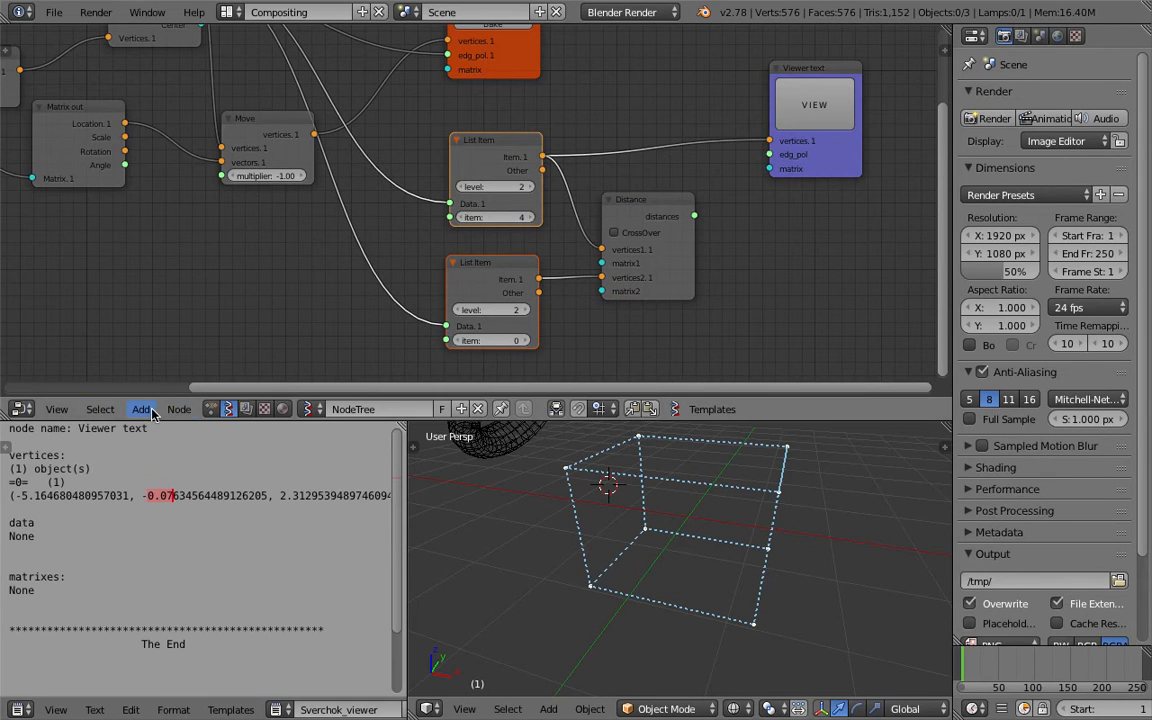
{"action": "left_click", "coordinate": [179, 409]}
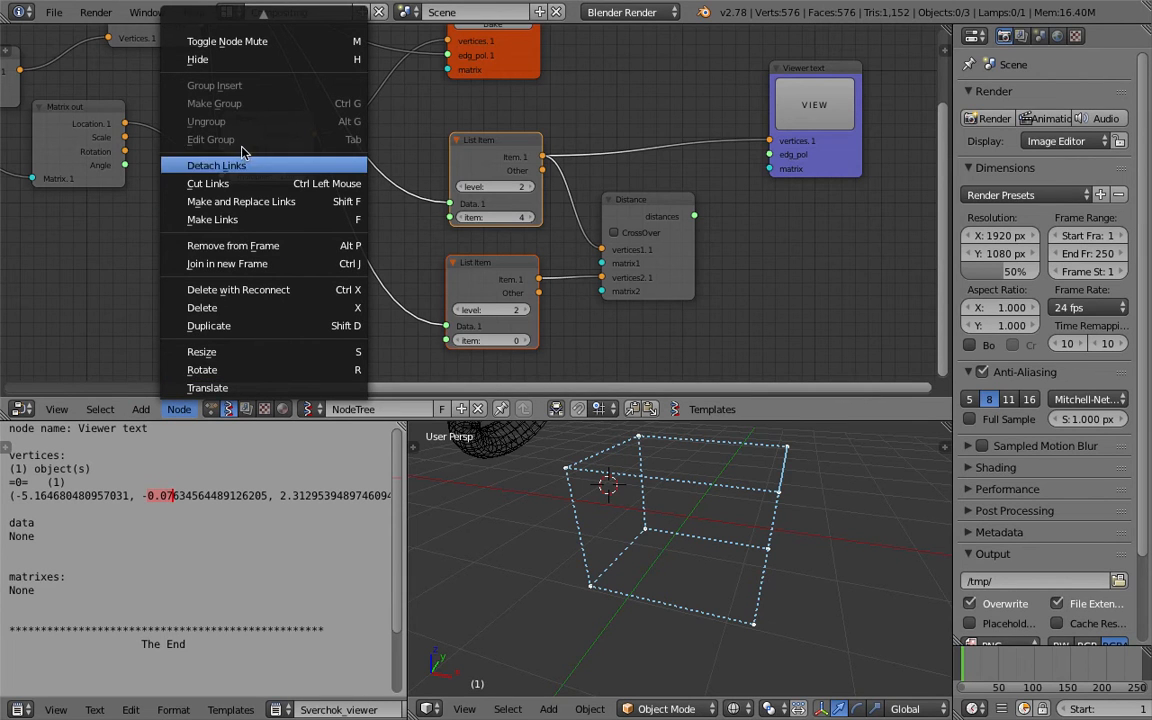
{"action": "left_click", "coordinate": [244, 264]}
{"action": "left_click_drag", "start_coordinate": [486, 119], "coordinate": [467, 121]}
{"action": "key", "text": "ctrl+s"}
{"action": "left_click", "coordinate": [467, 121]}
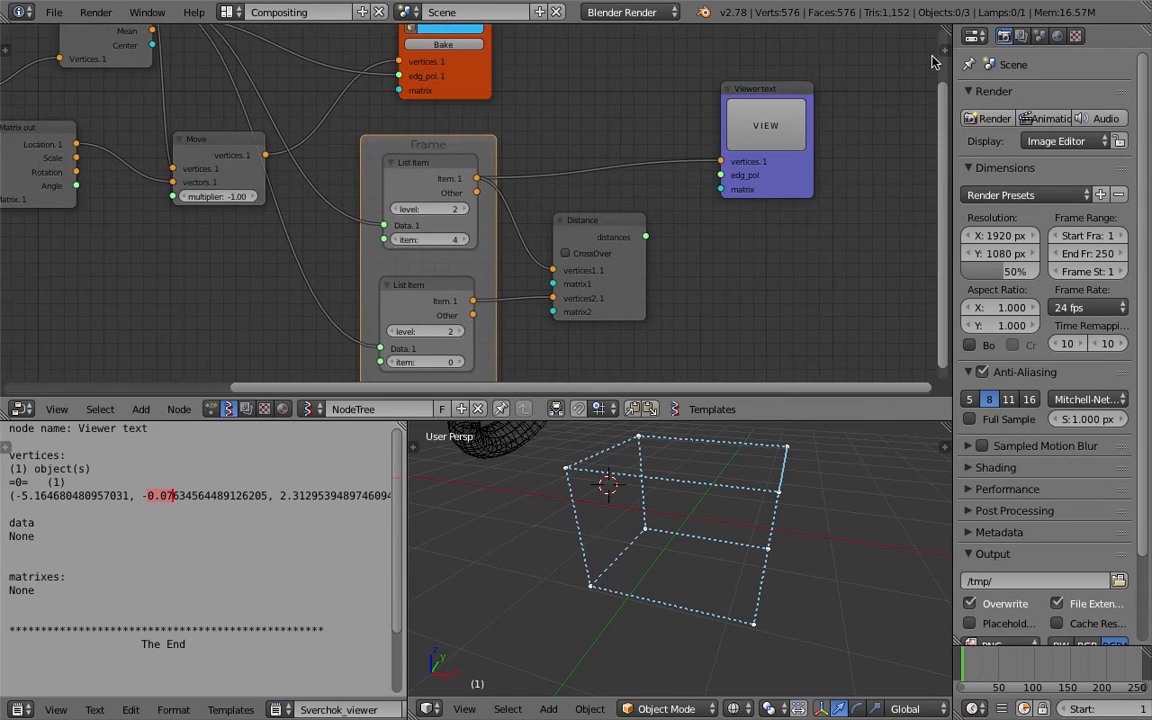
Label the selected frame Height in the node sidebar and save the file.
{"action": "key", "text": "n"}
{"action": "left_click_drag", "start_coordinate": [788, 84], "coordinate": [760, 84]}
{"action": "left_click", "coordinate": [874, 62]}
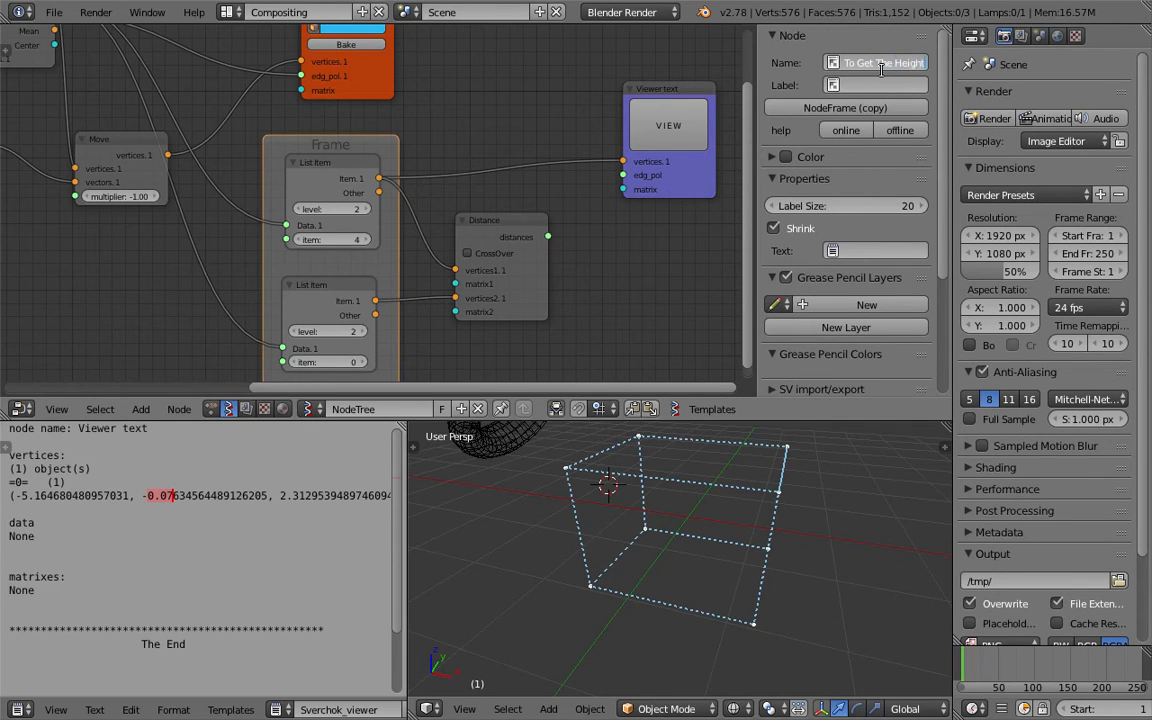
{"action": "left_click", "coordinate": [878, 85]}
{"action": "type", "text": "Height"}
{"action": "key", "text": "Return"}
{"action": "key", "text": "ctrl+s"}
{"action": "key", "text": "Return"}
Connect the Distance node's distances output to the Viewer text node and refresh its view.
{"action": "left_click", "coordinate": [662, 115]}
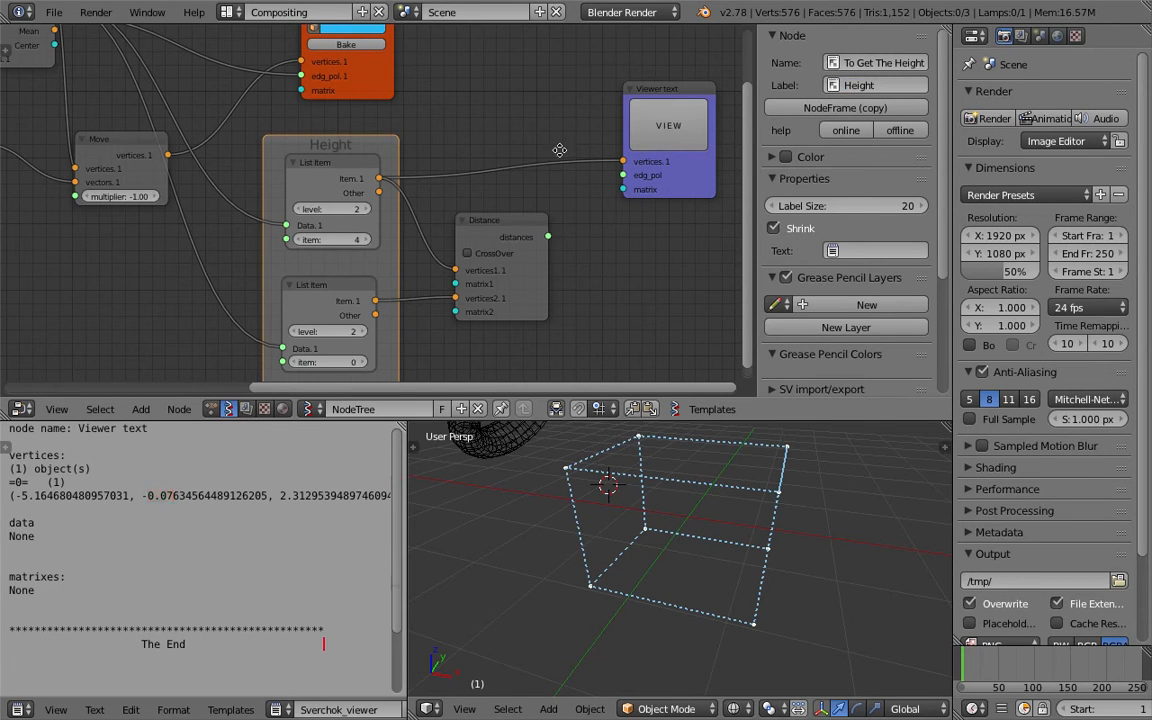
{"action": "middle_click_drag", "start_coordinate": [538, 153], "coordinate": [540, 135]}
{"action": "mouse_move", "coordinate": [549, 218]}
{"action": "left_mouse_down"}
{"action": "mouse_move", "coordinate": [625, 156]}
{"action": "mouse_move", "coordinate": [572, 162]}
{"action": "left_mouse_up"}
{"action": "left_click", "coordinate": [648, 115]}
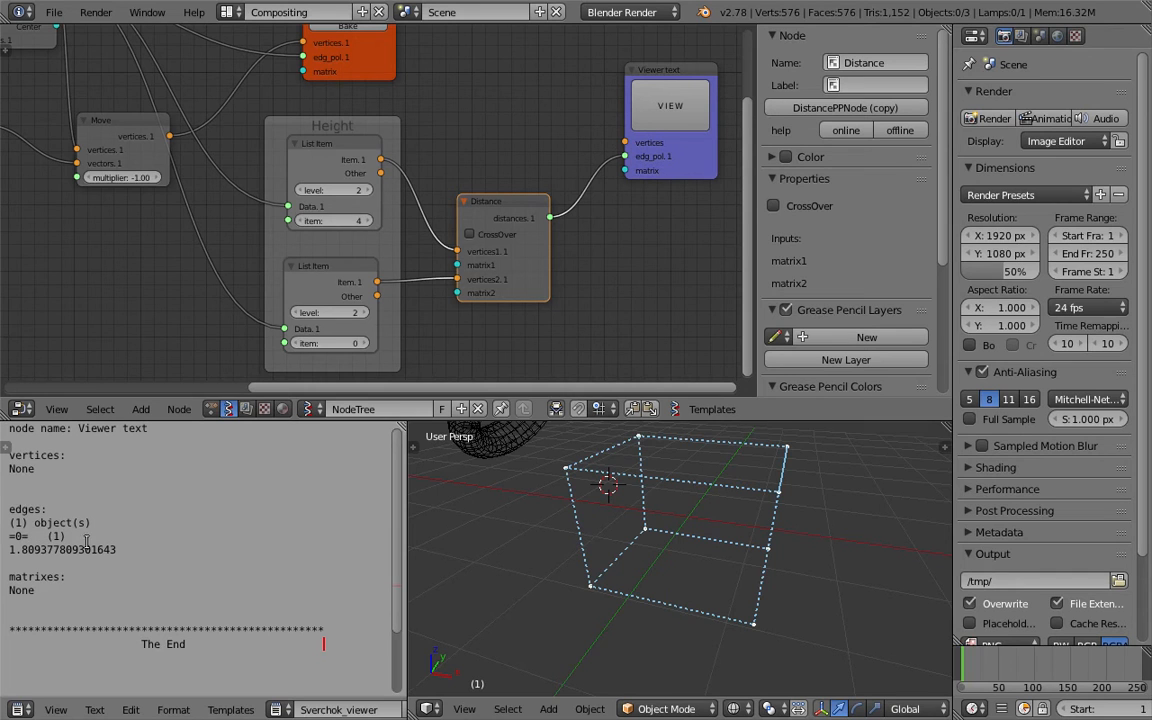
Reposition the Distance node within the layout and save the file.
{"action": "left_click", "coordinate": [476, 548]}
{"action": "middle_click_drag", "start_coordinate": [477, 547], "coordinate": [471, 527]}
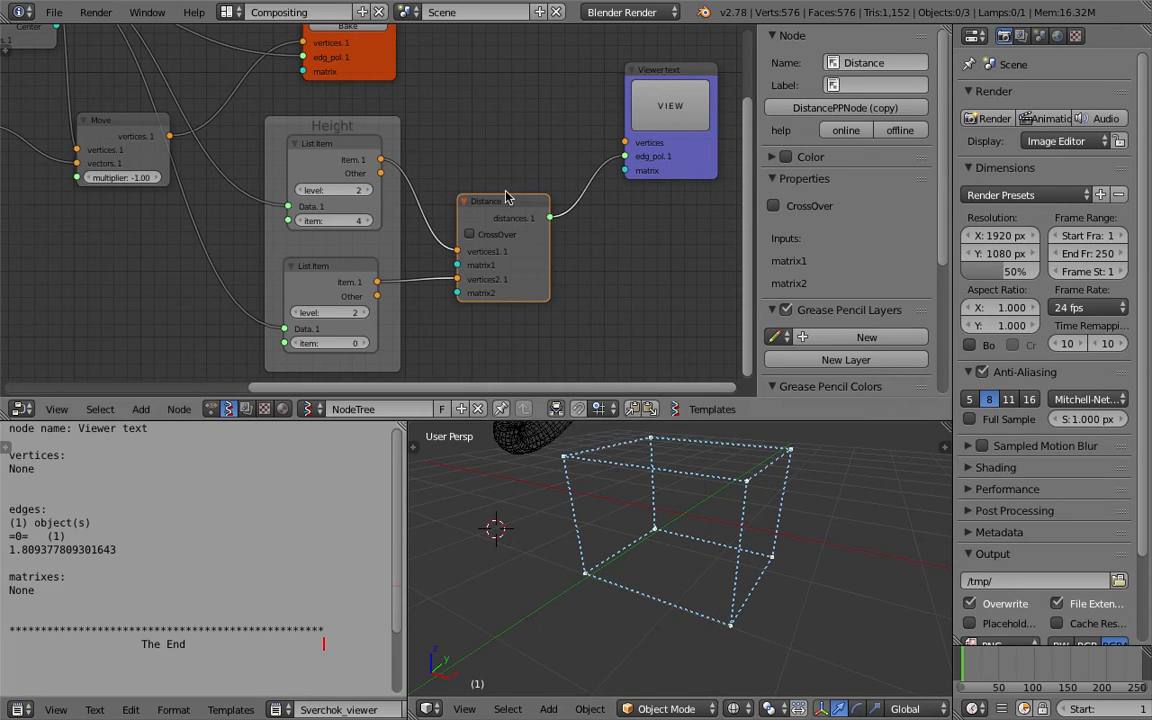
{"action": "left_click_drag", "start_coordinate": [506, 204], "coordinate": [496, 162]}
{"action": "scroll", "coordinate": [496, 168], "scroll_direction": "down", "scroll_amount": 2}
{"action": "key", "text": "ctrl+s"}
{"action": "left_click", "coordinate": [501, 152]}
{"action": "left_click_drag", "start_coordinate": [646, 120], "coordinate": [620, 126]}
{"action": "middle_click_drag", "start_coordinate": [541, 134], "coordinate": [561, 230]}
{"action": "key", "text": "ctrl+s"}
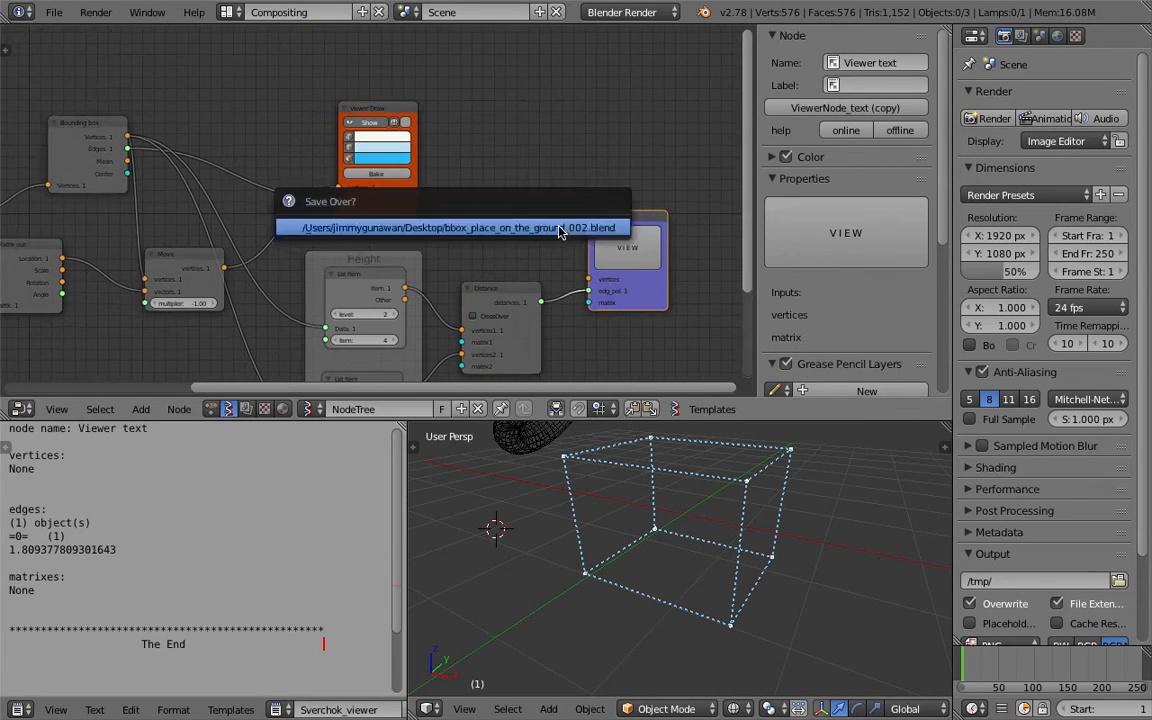
{"action": "left_click", "coordinate": [560, 230]}
{"action": "middle_click_drag", "start_coordinate": [431, 192], "coordinate": [437, 178]}
Bake the Viewer Draw box into a mesh object and display its dimensions for comparison with the printed distance.
{"action": "left_click", "coordinate": [403, 110]}
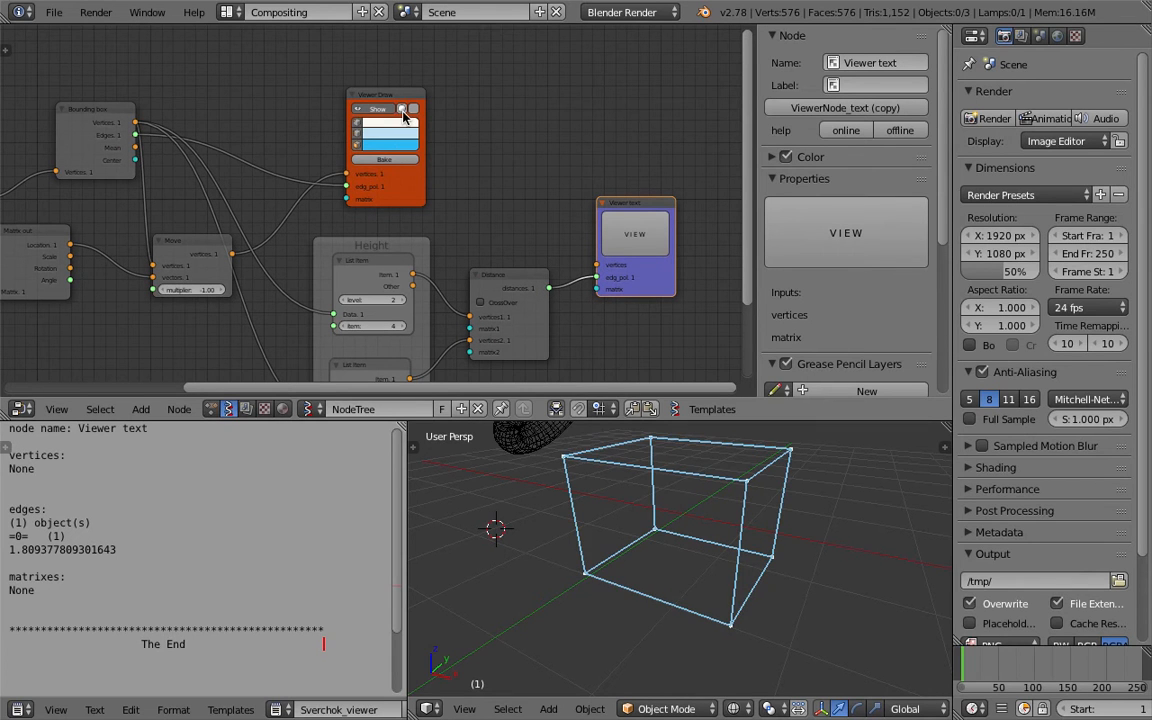
{"action": "left_click", "coordinate": [389, 160]}
{"action": "scroll", "coordinate": [660, 481], "scroll_direction": "down", "scroll_amount": 3}
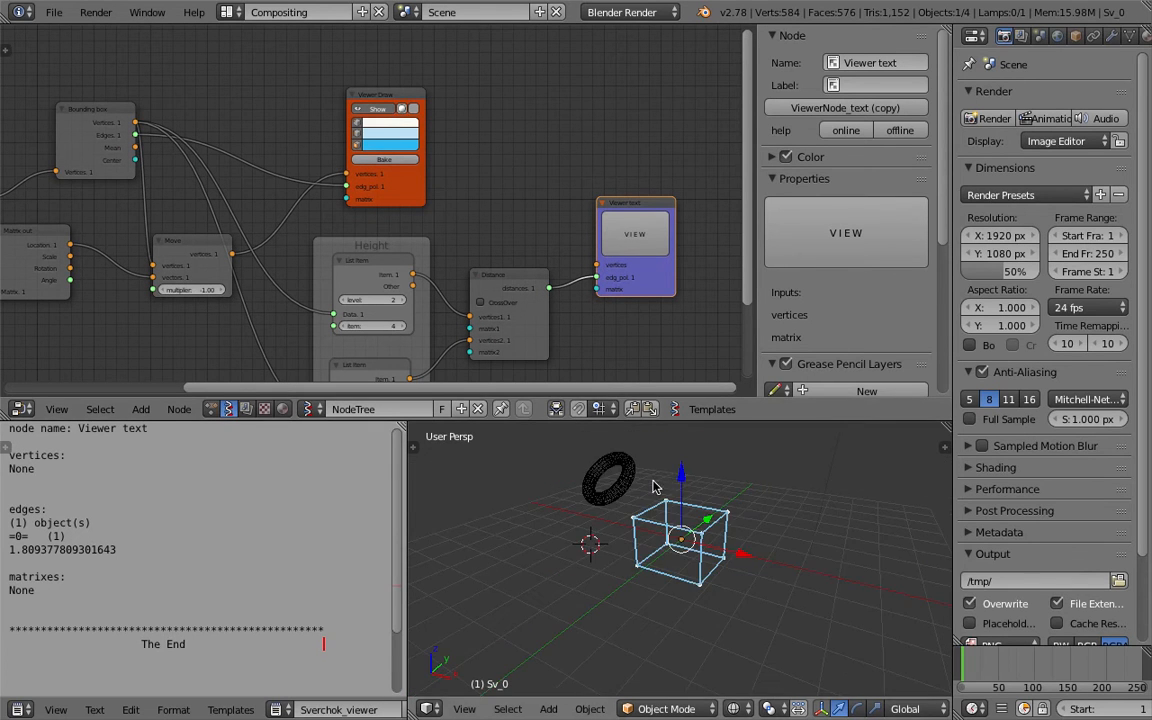
{"action": "left_click", "coordinate": [882, 448]}
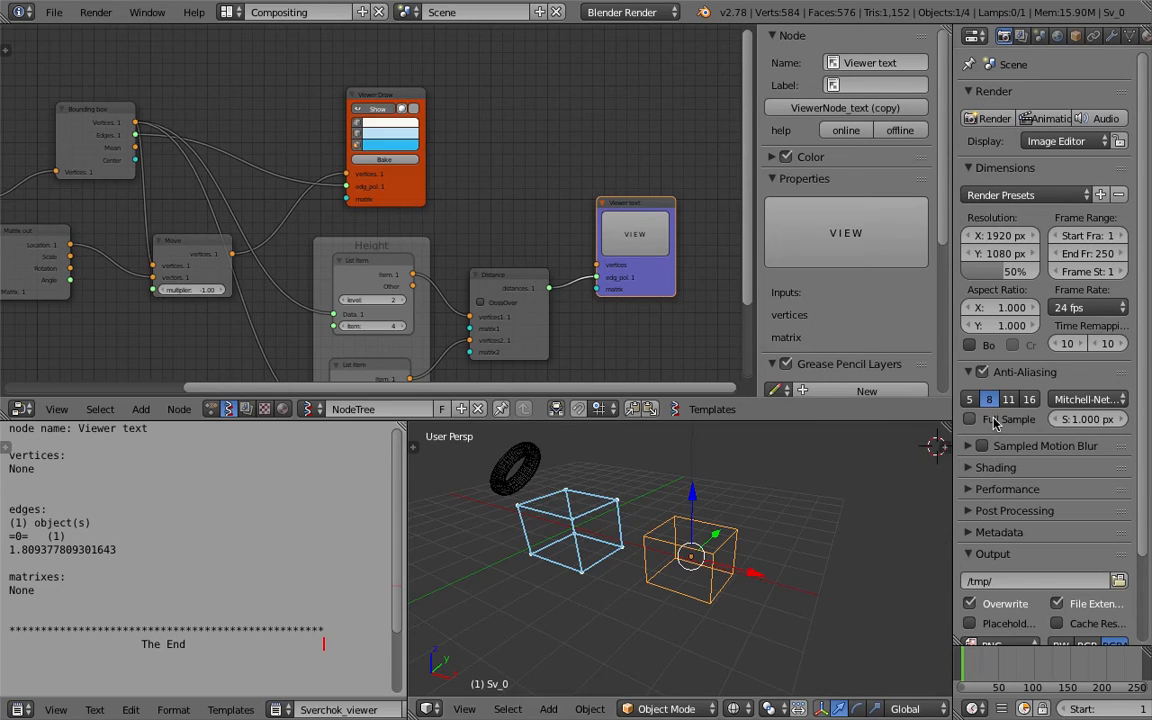
{"action": "key", "text": "n"}
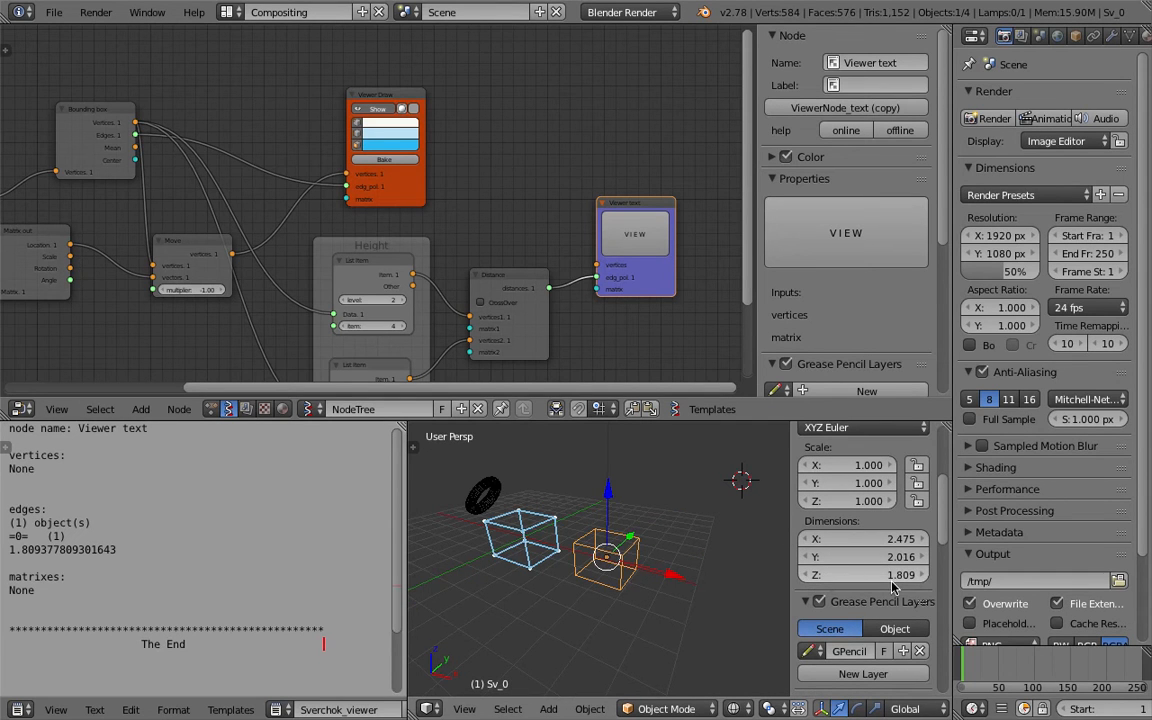
{"action": "left_click_drag", "start_coordinate": [178, 547], "coordinate": [17, 537]}
Delete the baked box object and close the viewport sidebar.
{"action": "left_click", "coordinate": [650, 552]}
{"action": "key", "text": "Delete"}
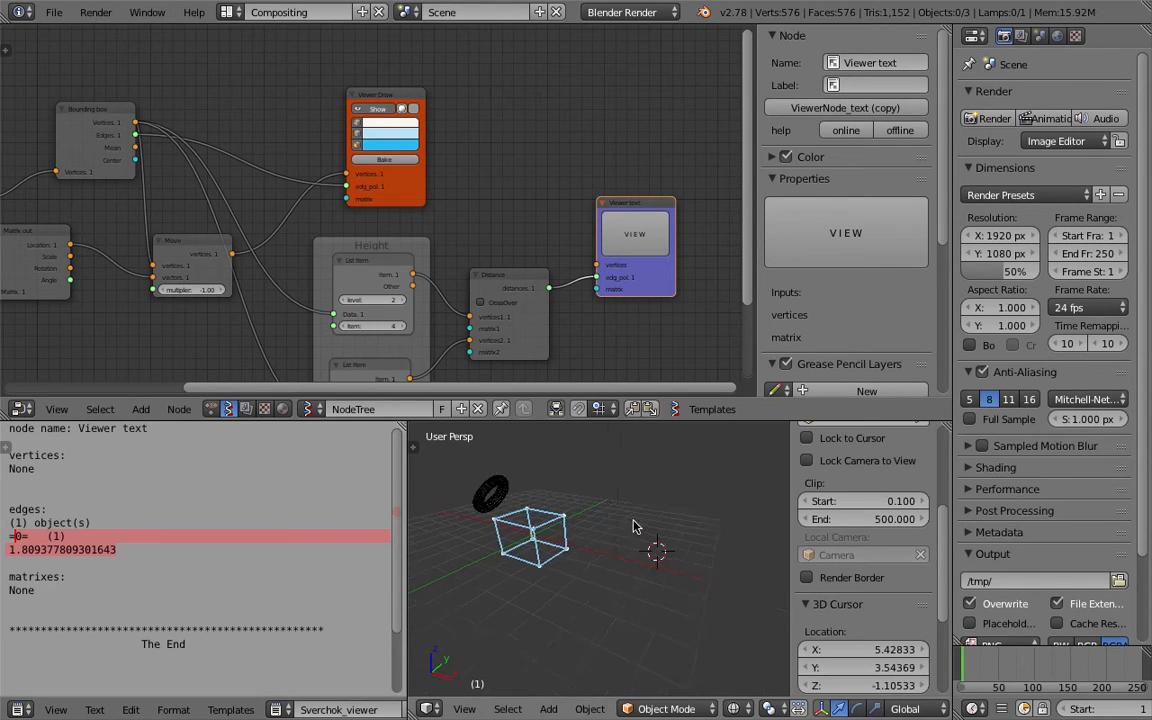
{"action": "middle_click_drag", "start_coordinate": [650, 553], "coordinate": [718, 524]}
{"action": "key", "text": "n"}
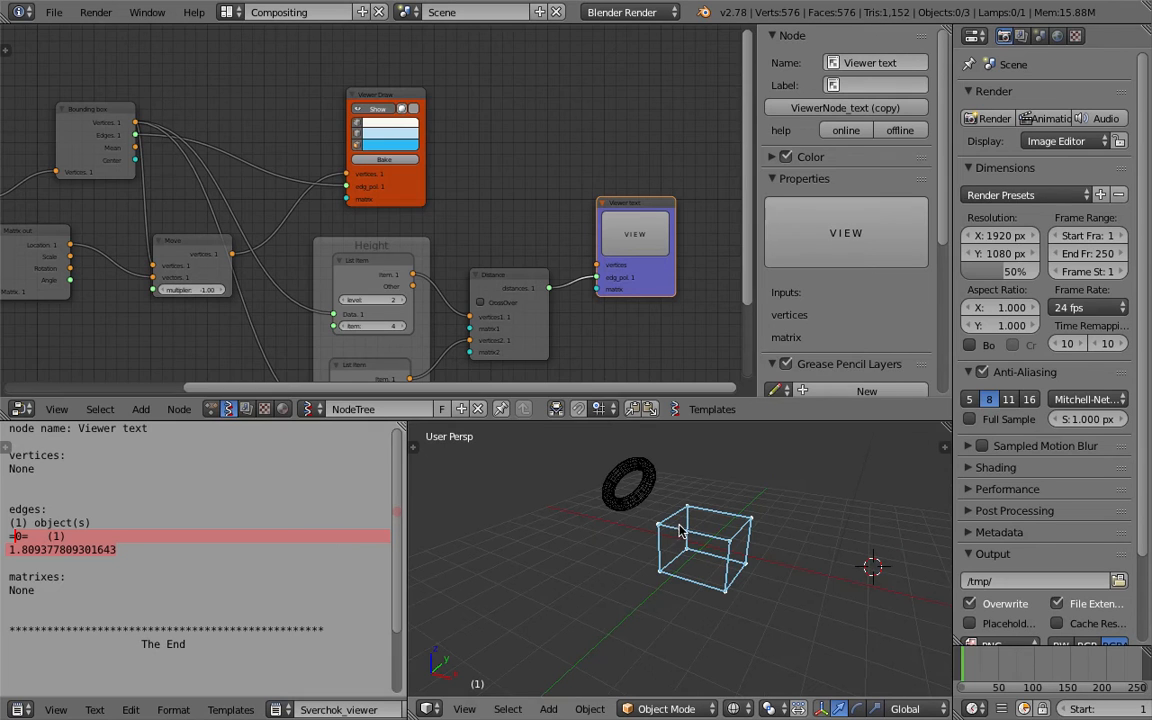
{"action": "key", "text": "n"}
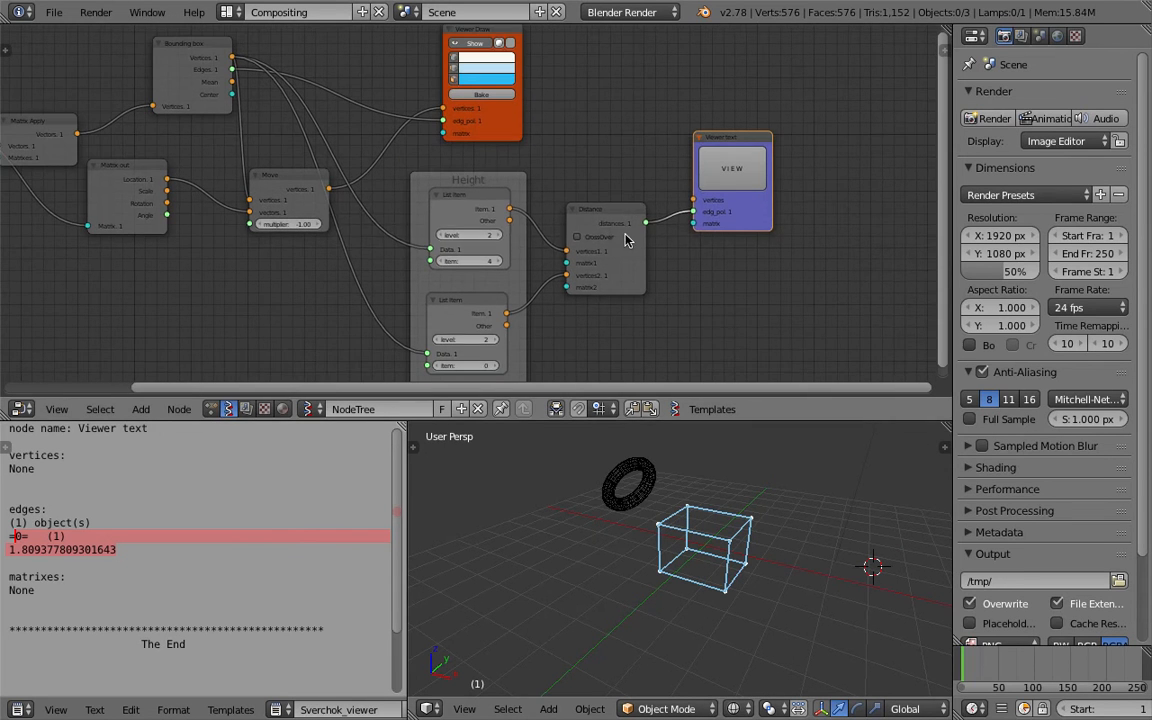
Move the Viewer text node further to the right and save the file.
{"action": "scroll", "coordinate": [714, 507], "scroll_direction": "up", "scroll_amount": 2}
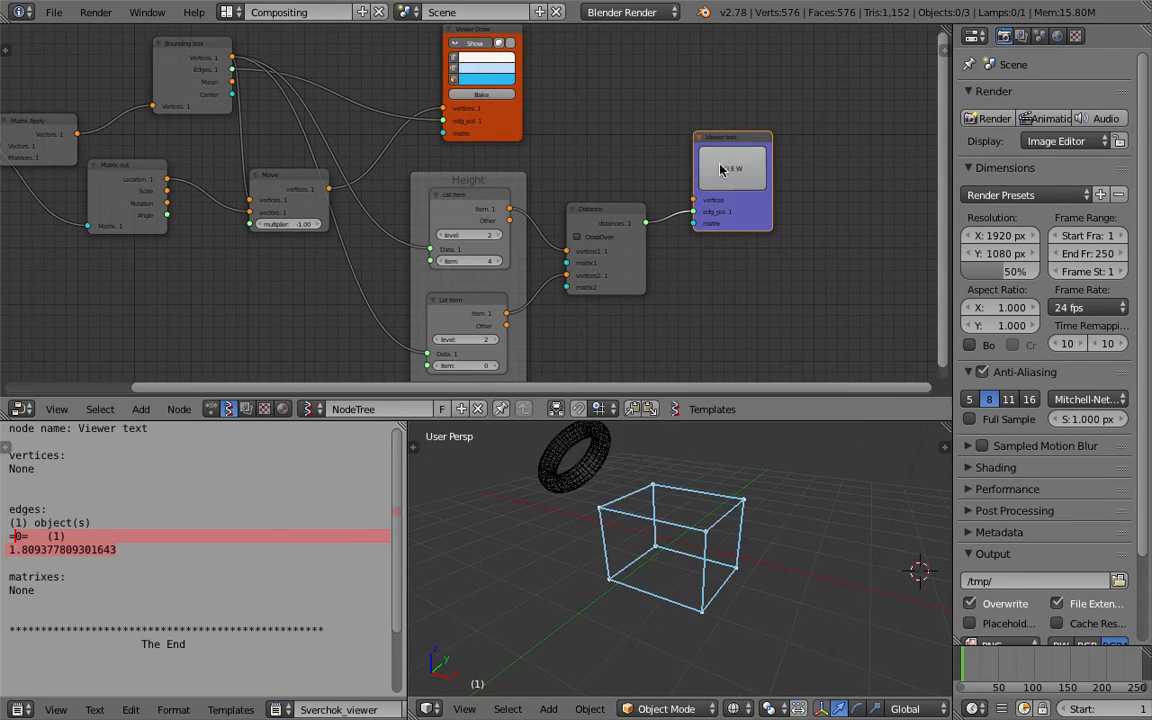
{"action": "left_click_drag", "start_coordinate": [757, 216], "coordinate": [815, 217]}
{"action": "middle_click_drag", "start_coordinate": [785, 238], "coordinate": [713, 219]}
{"action": "left_click_drag", "start_coordinate": [720, 209], "coordinate": [768, 217]}
{"action": "key", "text": "ctrl+s"}
{"action": "left_click", "coordinate": [706, 246]}
Add a Math node, set its function to division, and set its y value to 2.
{"action": "key", "text": "space"}
{"action": "type", "text": "math"}
{"action": "key", "text": "Down"}
{"action": "key", "text": "Return"}
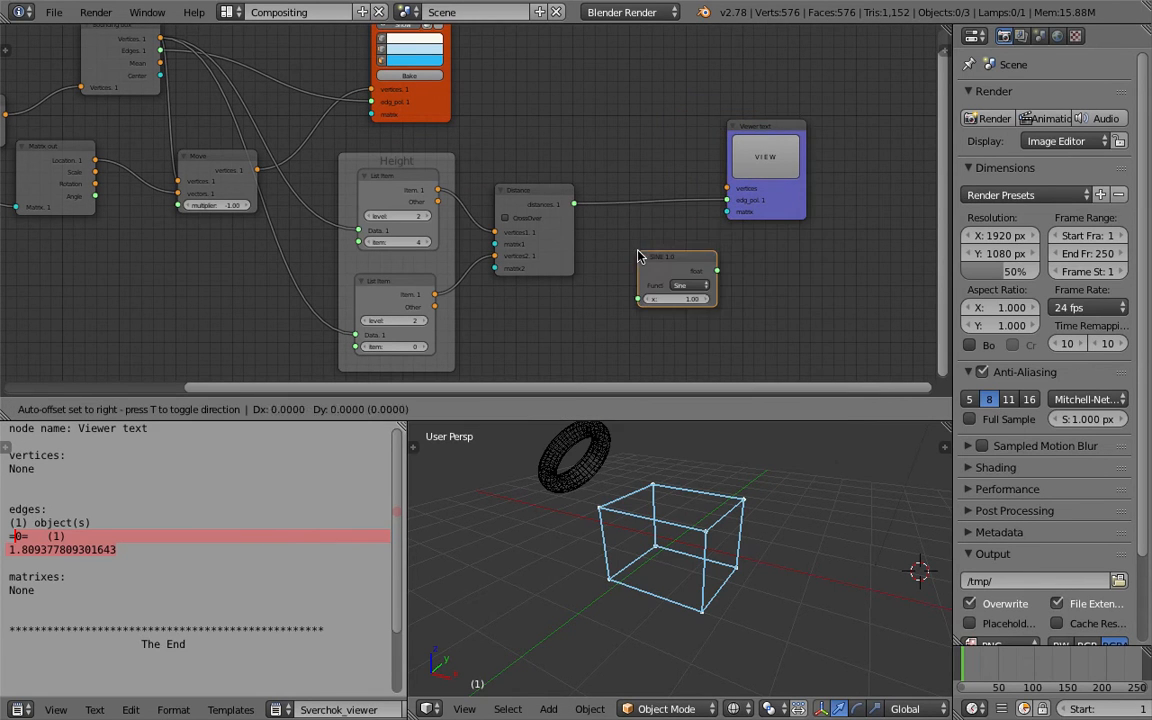
{"action": "left_click", "coordinate": [680, 252]}
{"action": "left_click", "coordinate": [700, 258]}
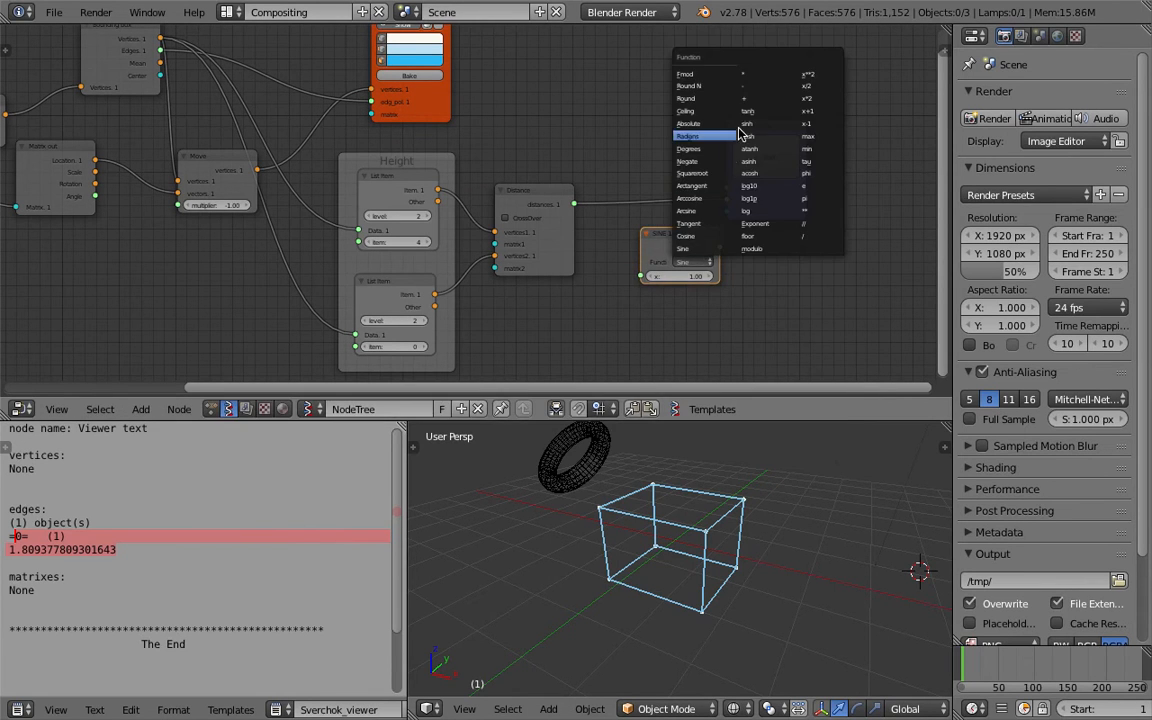
{"action": "left_click", "coordinate": [808, 236]}
{"action": "double_click", "coordinate": [697, 288]}
{"action": "type", "text": "2"}
{"action": "key", "text": "Return"}
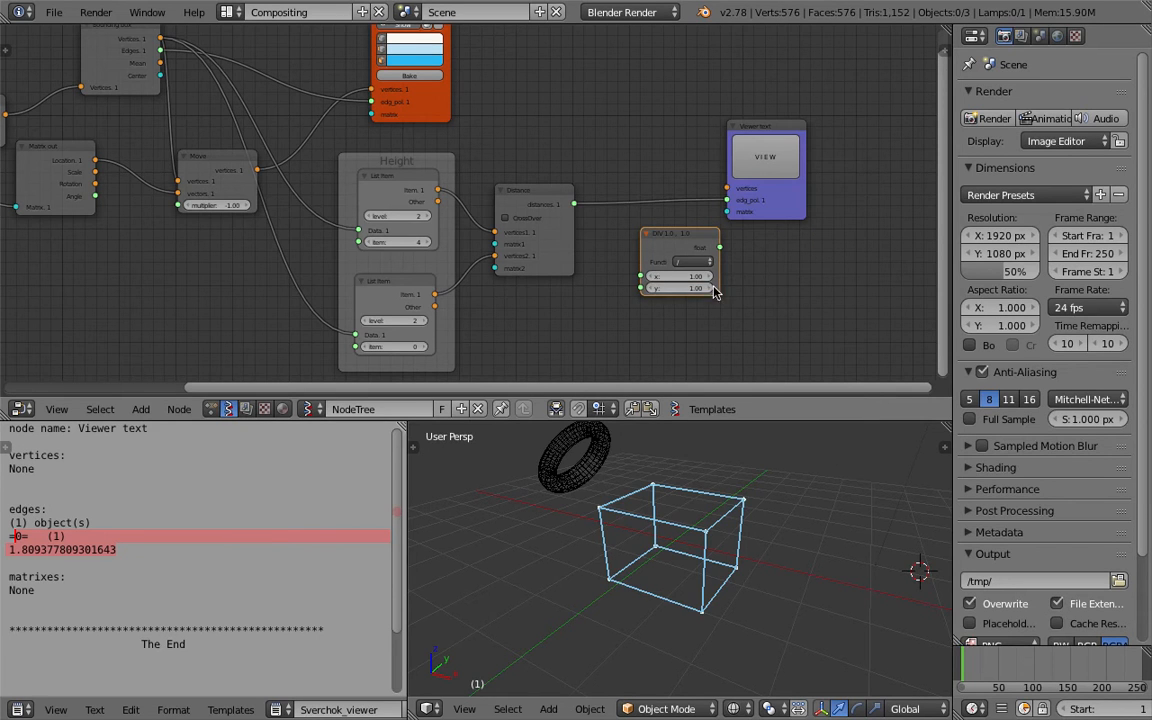
Insert the division node between the Distance output and the Viewer text input, then highlight the printed result.
{"action": "scroll", "coordinate": [790, 292], "scroll_direction": "up", "scroll_amount": 4}
{"action": "left_click_drag", "start_coordinate": [560, 191], "coordinate": [651, 289]}
{"action": "left_click_drag", "start_coordinate": [685, 231], "coordinate": [635, 235]}
{"action": "left_click_drag", "start_coordinate": [709, 254], "coordinate": [769, 186]}
{"action": "double_click", "coordinate": [136, 550]}
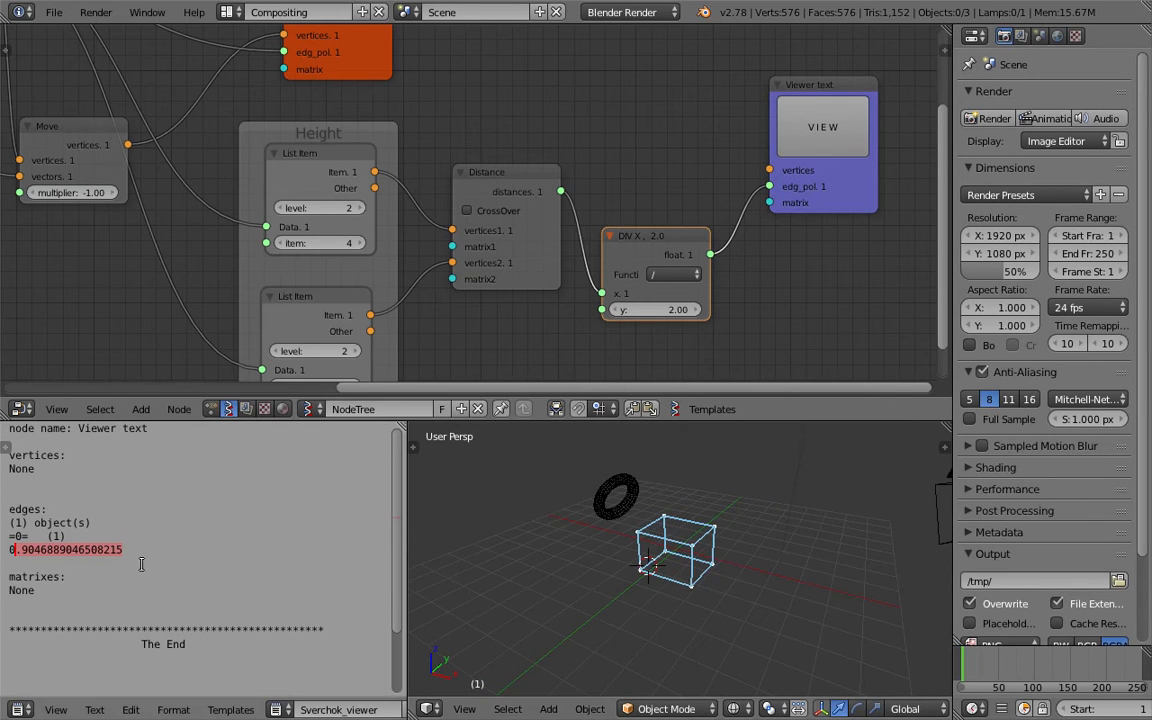
{"action": "left_click_drag", "start_coordinate": [123, 550], "coordinate": [8, 550]}
Try to move the torus in the viewport, cancelling the move.
{"action": "middle_click_drag", "start_coordinate": [735, 573], "coordinate": [771, 555]}
{"action": "middle_click_drag", "start_coordinate": [647, 566], "coordinate": [684, 538]}
{"action": "right_click", "coordinate": [576, 504]}
{"action": "middle_click_drag", "start_coordinate": [617, 526], "coordinate": [660, 541]}
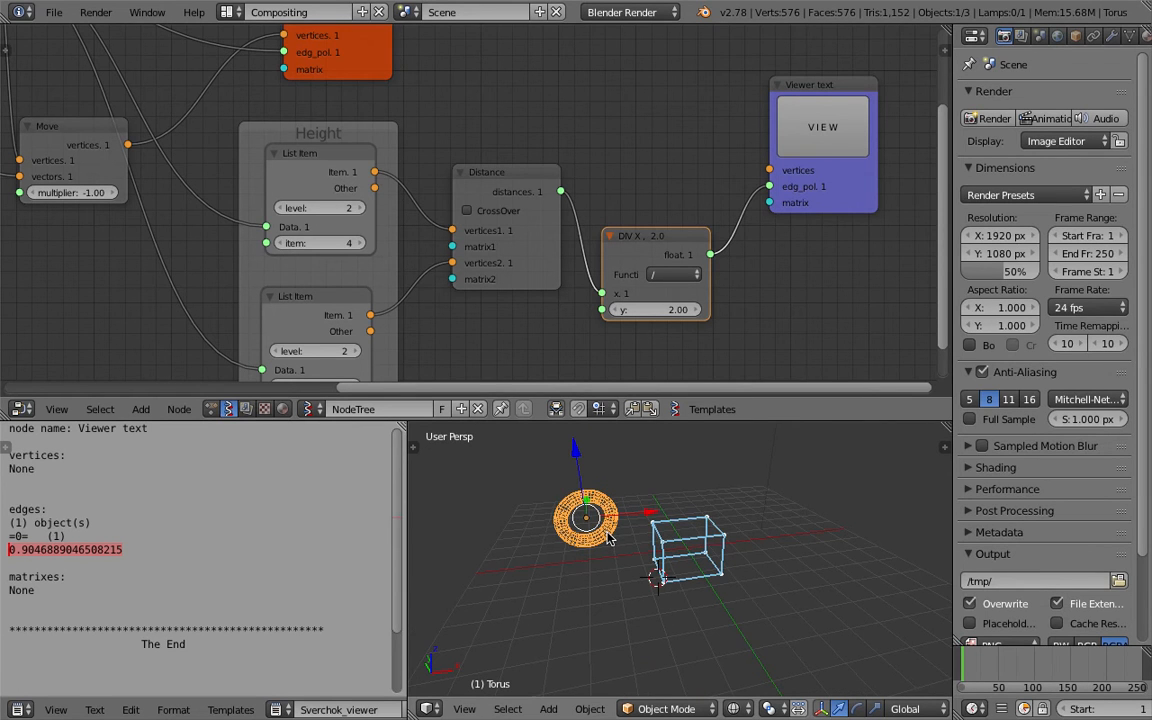
{"action": "key", "text": "g"}
{"action": "right_click", "coordinate": [631, 532]}
{"action": "middle_click_drag", "start_coordinate": [693, 547], "coordinate": [646, 549]}
Shrink the node editor area and save the file.
{"action": "key", "text": "ctrl+s"}
{"action": "left_click", "coordinate": [672, 536]}
{"action": "key", "text": "ctrl+s"}
{"action": "left_click", "coordinate": [646, 549]}
{"action": "left_click_drag", "start_coordinate": [693, 420], "coordinate": [693, 359]}
{"action": "key", "text": "ctrl+s"}
{"action": "left_click", "coordinate": [597, 458]}
{"action": "middle_click_drag", "start_coordinate": [597, 458], "coordinate": [755, 430]}
Move the camera and lamp to layer 2.
{"action": "right_click", "coordinate": [762, 411]}
{"action": "right_click", "coordinate": [933, 438], "text": "shift"}
{"action": "key", "text": "m"}
{"action": "key", "text": "2"}
{"action": "scroll", "coordinate": [800, 520], "scroll_direction": "up", "scroll_amount": 4}
{"action": "middle_click_drag", "start_coordinate": [785, 538], "coordinate": [689, 514]}
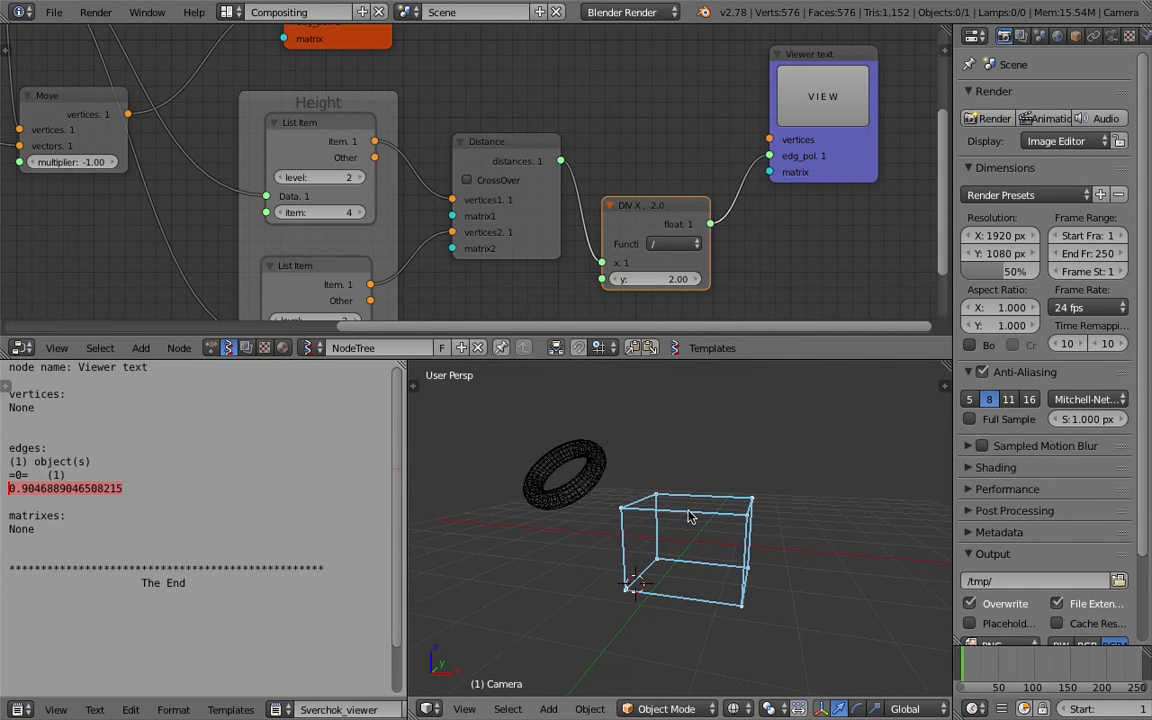
Select the torus and enlarge the node editor area again.
{"action": "middle_click_drag", "start_coordinate": [536, 200], "coordinate": [597, 275]}
{"action": "scroll", "coordinate": [597, 275], "scroll_direction": "down", "scroll_amount": 4}
{"action": "middle_click_drag", "start_coordinate": [590, 468], "coordinate": [630, 483]}
{"action": "right_click", "coordinate": [581, 463]}
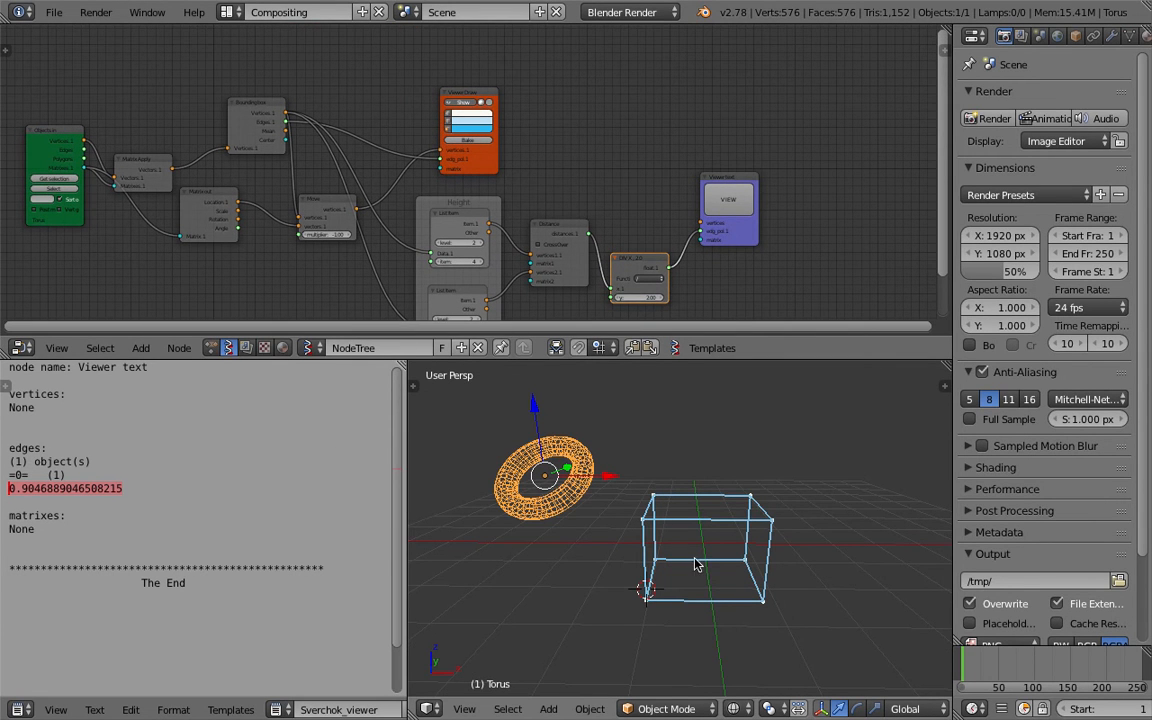
{"action": "middle_click_drag", "start_coordinate": [554, 223], "coordinate": [574, 210]}
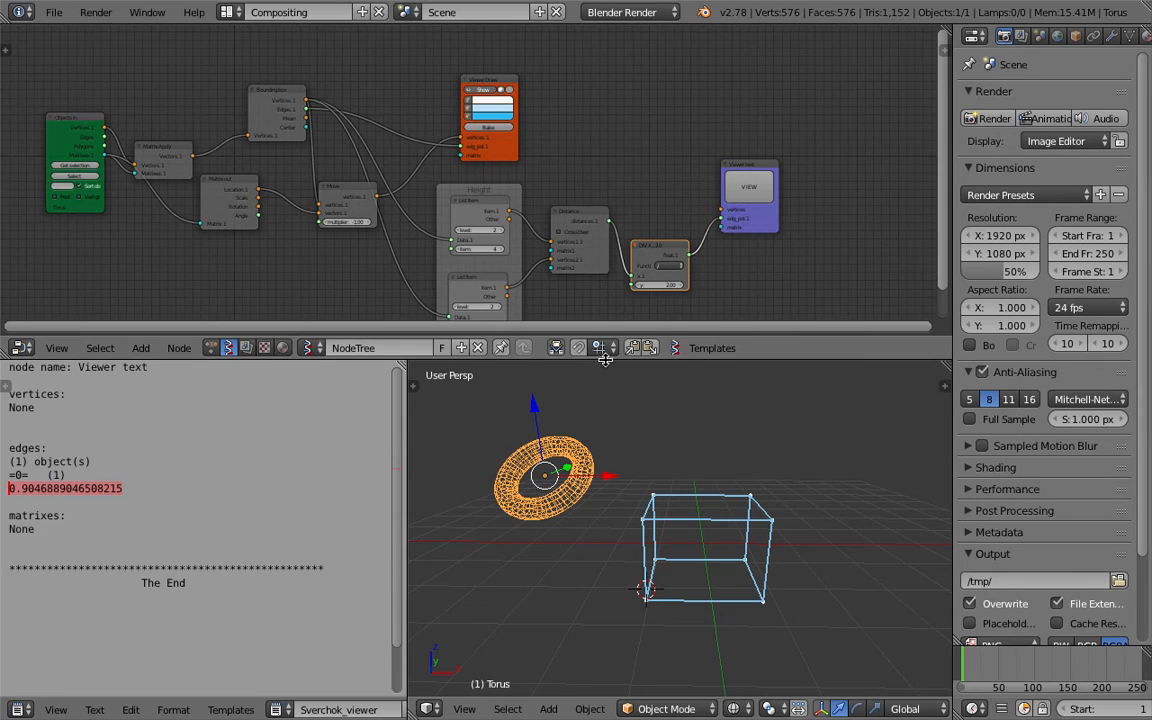
{"action": "left_click_drag", "start_coordinate": [605, 360], "coordinate": [602, 446]}
{"action": "scroll", "coordinate": [397, 250], "scroll_direction": "up", "scroll_amount": 2}
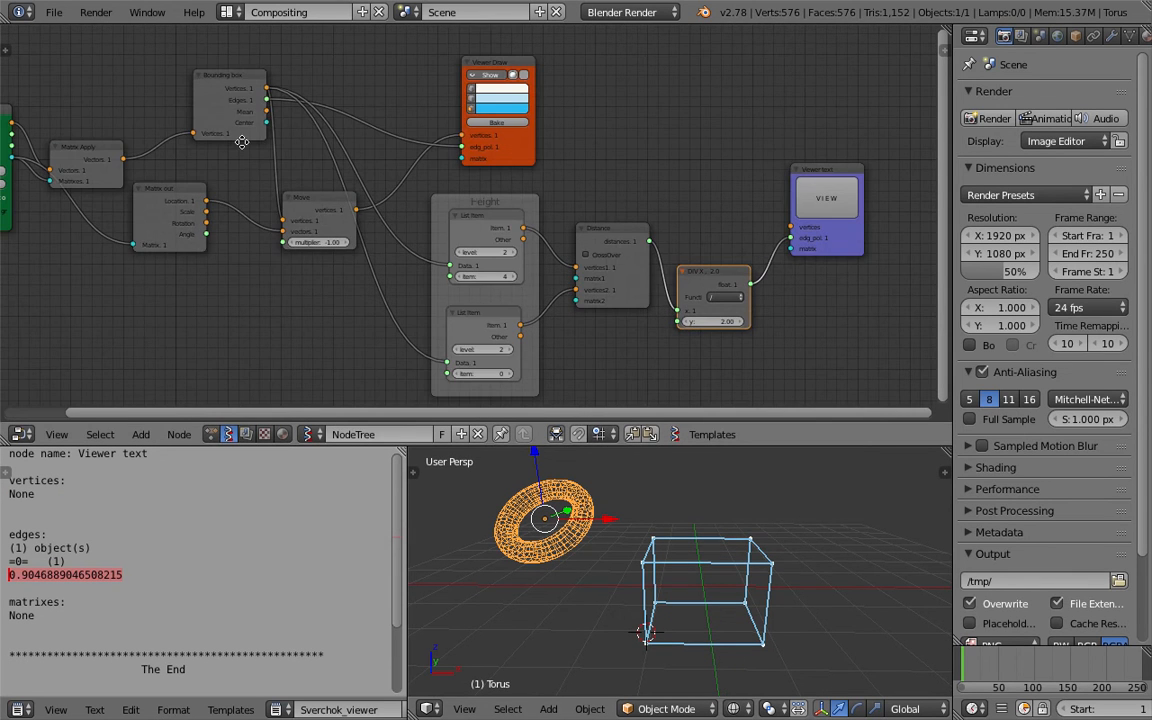
Duplicate the Matrix out and Move nodes above the originals and feed the Objects in matrices into the copy.
{"action": "middle_click_drag", "start_coordinate": [242, 142], "coordinate": [362, 172]}
{"action": "left_click_drag", "start_coordinate": [335, 170], "coordinate": [305, 147]}
{"action": "left_click_drag", "start_coordinate": [293, 214], "coordinate": [291, 247]}
{"action": "middle_click_drag", "start_coordinate": [322, 238], "coordinate": [321, 254]}
{"action": "left_click_drag", "start_coordinate": [424, 254], "coordinate": [422, 286]}
{"action": "left_click_drag", "start_coordinate": [413, 286], "coordinate": [403, 251]}
{"action": "middle_click_drag", "start_coordinate": [400, 224], "coordinate": [411, 265]}
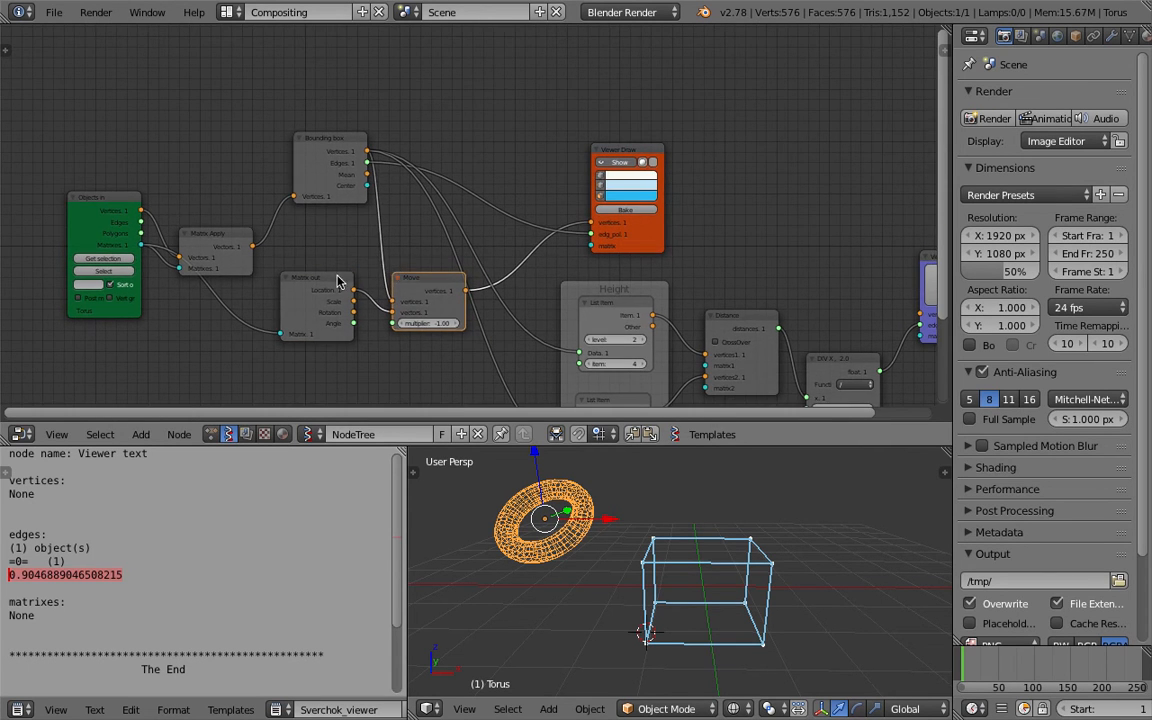
{"action": "left_click", "coordinate": [413, 278], "text": "shift"}
{"action": "middle_click_drag", "start_coordinate": [431, 210], "coordinate": [451, 253]}
{"action": "key", "text": "shift+d"}
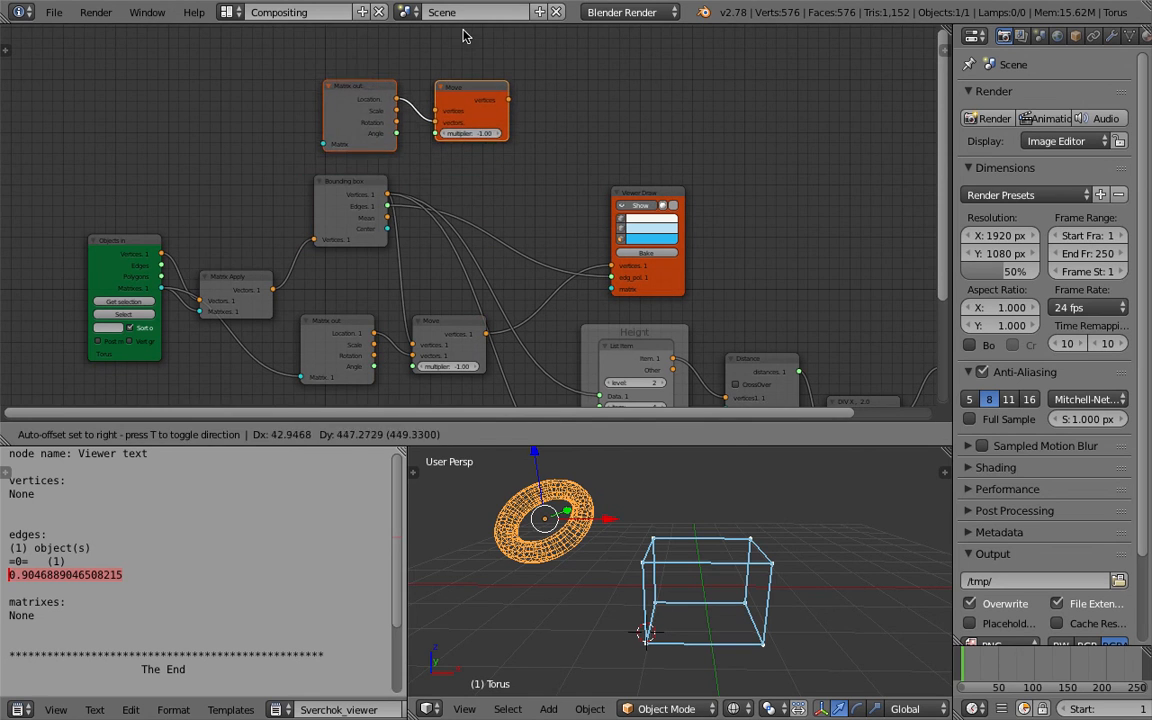
{"action": "left_click", "coordinate": [465, 33]}
{"action": "left_click_drag", "start_coordinate": [162, 288], "coordinate": [323, 141]}
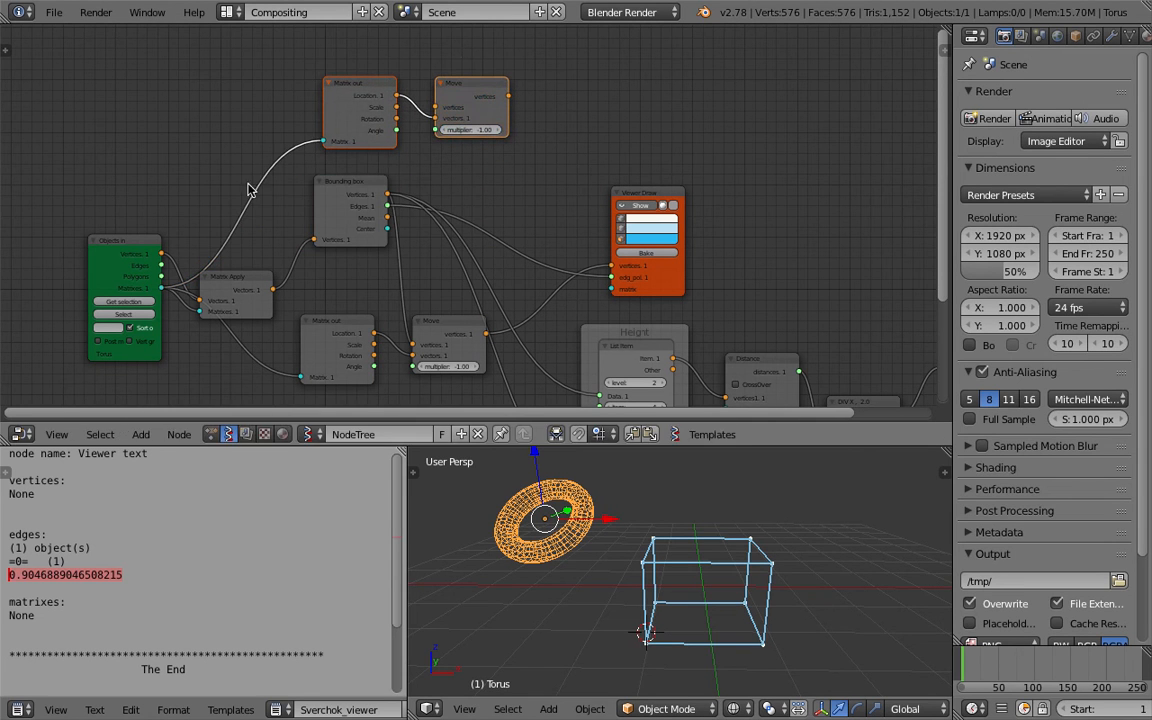
{"action": "left_click_drag", "start_coordinate": [143, 247], "coordinate": [138, 192]}
Duplicate the Viewer Draw node and save the file.
{"action": "left_click_drag", "start_coordinate": [655, 203], "coordinate": [795, 200]}
{"action": "key", "text": "shift+d"}
{"action": "left_click", "coordinate": [646, 73]}
{"action": "left_click_drag", "start_coordinate": [477, 106], "coordinate": [471, 95]}
{"action": "key", "text": "ctrl+s"}
{"action": "left_click", "coordinate": [425, 87]}
Wire the copied Matrix out and Move nodes into the duplicated Viewer Draw node and save.
{"action": "left_click_drag", "start_coordinate": [360, 91], "coordinate": [353, 84]}
{"action": "left_click_drag", "start_coordinate": [332, 326], "coordinate": [342, 328]}
{"action": "left_click_drag", "start_coordinate": [366, 197], "coordinate": [357, 212]}
{"action": "key", "text": "ctrl+s"}
{"action": "left_click", "coordinate": [357, 211]}
{"action": "middle_click_drag", "start_coordinate": [337, 217], "coordinate": [392, 213]}
{"action": "left_click_drag", "start_coordinate": [320, 278], "coordinate": [380, 175]}
{"action": "left_click_drag", "start_coordinate": [484, 96], "coordinate": [486, 92]}
{"action": "mouse_move", "coordinate": [558, 80]}
{"action": "left_mouse_down"}
{"action": "mouse_move", "coordinate": [583, 124]}
{"action": "mouse_move", "coordinate": [661, 137]}
{"action": "left_mouse_up"}
{"action": "middle_click_drag", "start_coordinate": [700, 614], "coordinate": [678, 612]}
{"action": "key", "text": "ctrl+s"}
{"action": "left_click", "coordinate": [678, 612]}
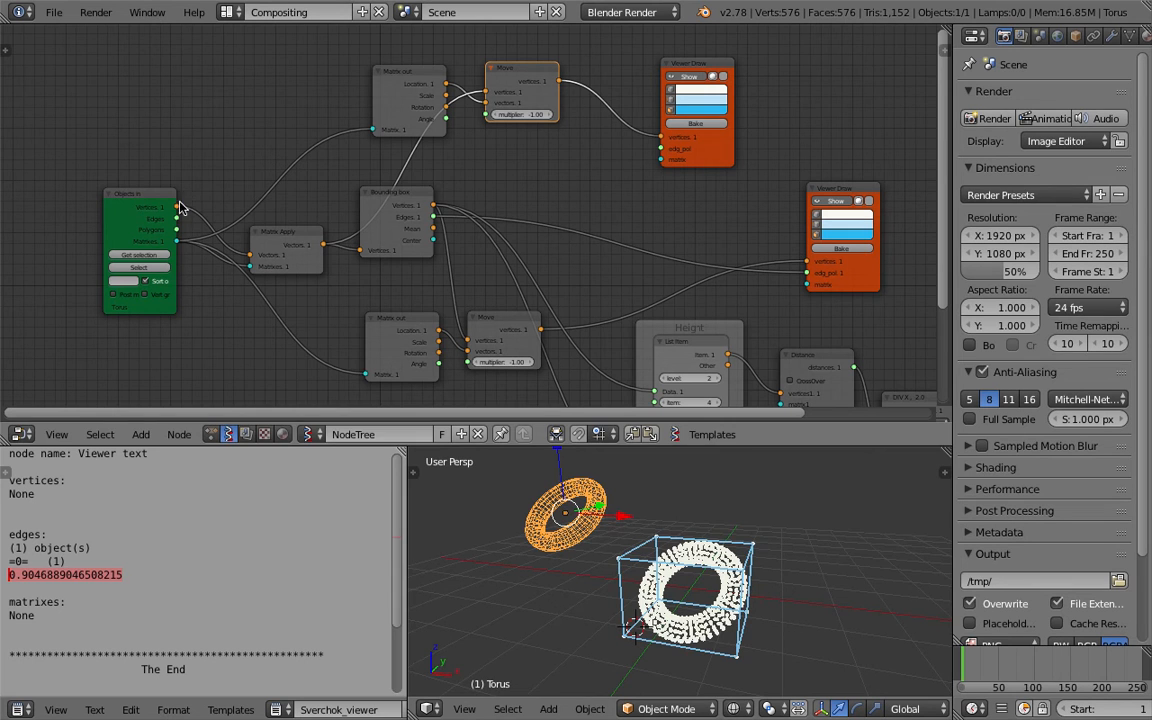
Connect the Objects in polygons to the new Viewer Draw's edg_pol input, switch to solid shading, and save.
{"action": "mouse_move", "coordinate": [177, 229]}
{"action": "left_mouse_down"}
{"action": "mouse_move", "coordinate": [600, 142]}
{"action": "mouse_move", "coordinate": [660, 148]}
{"action": "left_mouse_up"}
{"action": "mouse_move", "coordinate": [860, 500]}
{"action": "middle_mouse_down"}
{"action": "mouse_move", "coordinate": [719, 581]}
{"action": "mouse_move", "coordinate": [756, 540]}
{"action": "mouse_move", "coordinate": [638, 533]}
{"action": "middle_mouse_up"}
{"action": "key", "text": "z"}
{"action": "key", "text": "ctrl+s"}
{"action": "left_click", "coordinate": [678, 539]}
Move the torus to a new position in the viewport.
{"action": "left_click_drag", "start_coordinate": [654, 447], "coordinate": [658, 300]}
{"action": "mouse_move", "coordinate": [655, 400]}
{"action": "middle_mouse_down"}
{"action": "mouse_move", "coordinate": [625, 381]}
{"action": "mouse_move", "coordinate": [638, 407]}
{"action": "mouse_move", "coordinate": [615, 396]}
{"action": "mouse_move", "coordinate": [623, 378]}
{"action": "mouse_move", "coordinate": [588, 448]}
{"action": "middle_mouse_up"}
{"action": "key", "text": "g"}
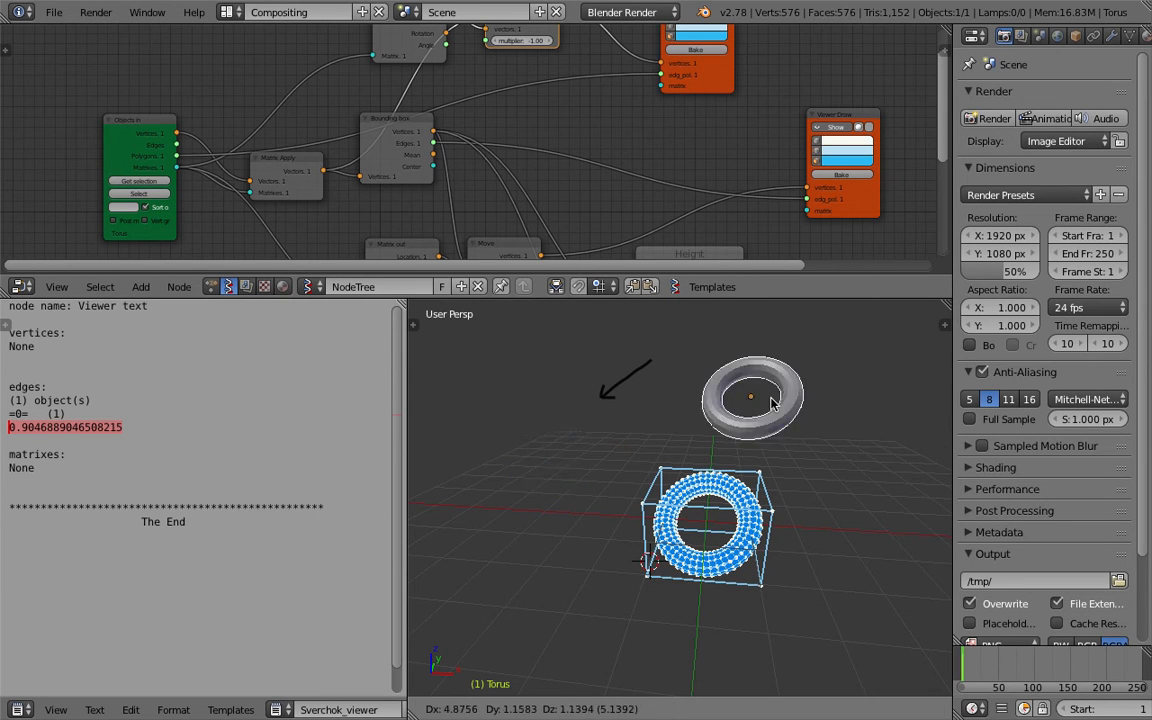
{"action": "left_click", "coordinate": [543, 445]}
Trackball-rotate the torus twice, changing the current timeline frame after each rotation.
{"action": "key", "text": "r"}
{"action": "key", "text": "r"}
{"action": "left_click", "coordinate": [597, 480]}
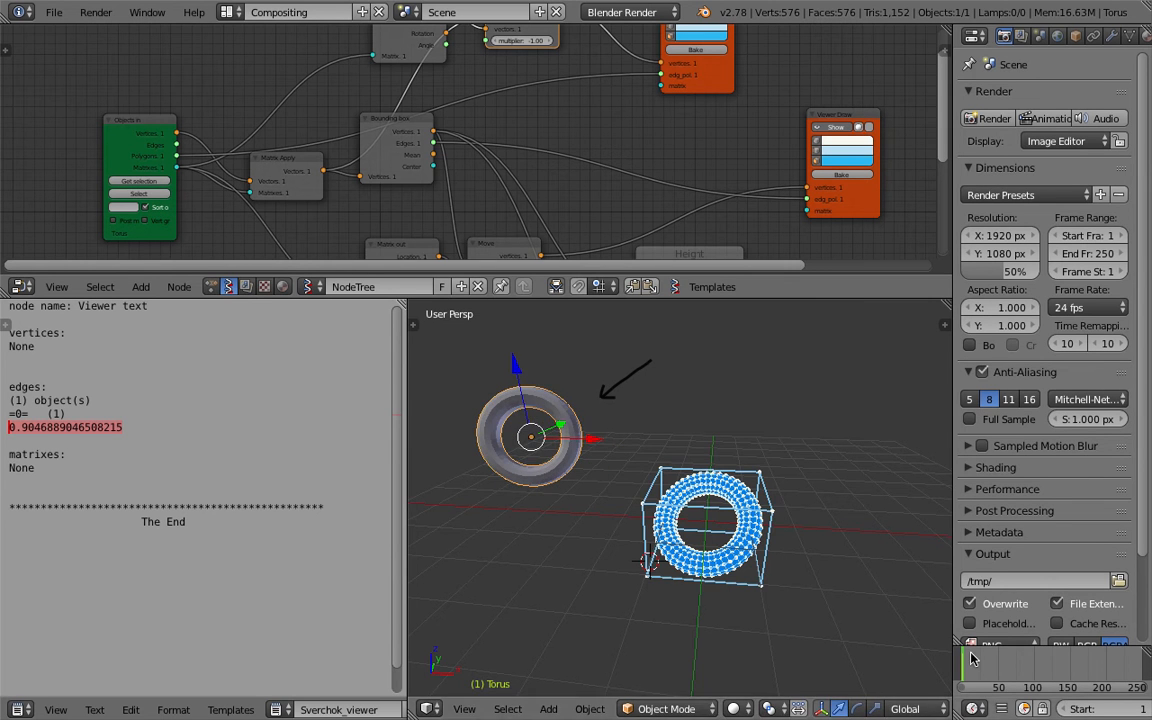
{"action": "left_click", "coordinate": [977, 660]}
{"action": "key", "text": "r"}
{"action": "key", "text": "r"}
{"action": "left_click", "coordinate": [595, 468]}
{"action": "left_click", "coordinate": [1040, 660]}
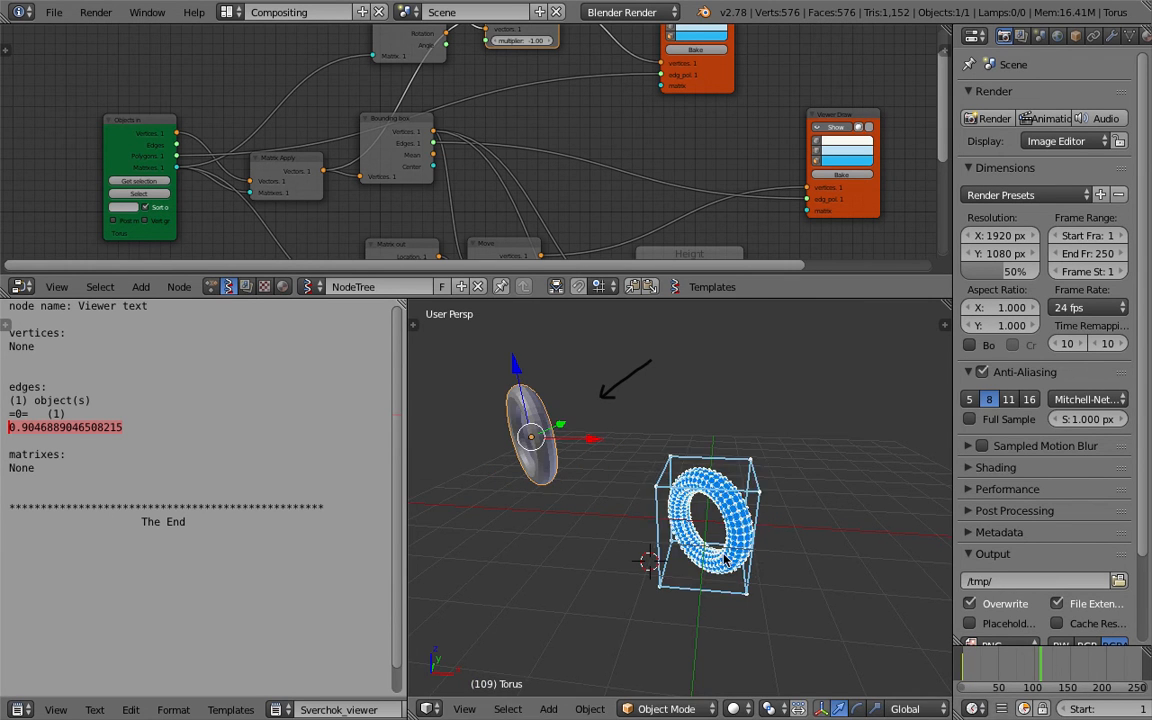
Rotate the torus once more and set another timeline frame.
{"action": "middle_click_drag", "start_coordinate": [642, 500], "coordinate": [633, 478]}
{"action": "key", "text": "r"}
{"action": "key", "text": "r"}
{"action": "left_click", "coordinate": [658, 406]}
{"action": "left_click", "coordinate": [988, 660]}
{"action": "middle_click_drag", "start_coordinate": [720, 508], "coordinate": [699, 522]}
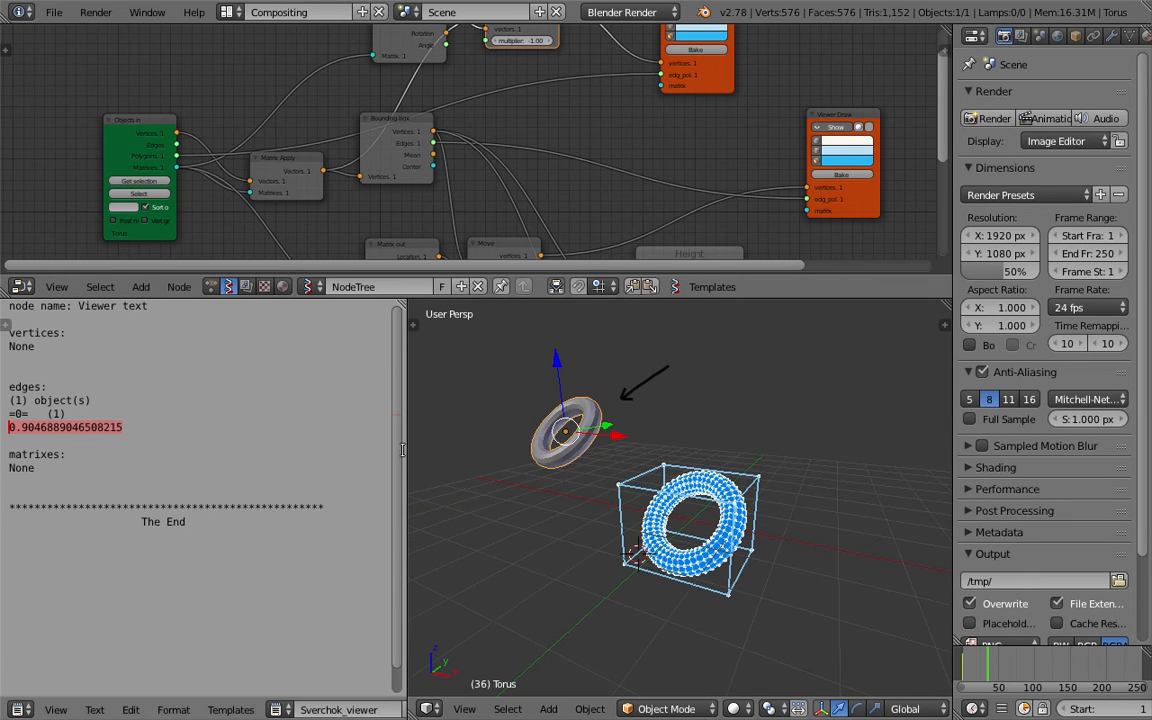
Widen the 3D viewport and reposition the new Viewer Draw node.
{"action": "left_click_drag", "start_coordinate": [403, 445], "coordinate": [300, 455]}
{"action": "middle_click_drag", "start_coordinate": [442, 470], "coordinate": [560, 480]}
{"action": "middle_click_drag", "start_coordinate": [722, 520], "coordinate": [661, 494]}
{"action": "scroll", "coordinate": [740, 166], "scroll_direction": "down", "scroll_amount": 1}
{"action": "scroll", "coordinate": [740, 166], "scroll_direction": "down", "scroll_amount": 1}
{"action": "middle_click_drag", "start_coordinate": [740, 166], "coordinate": [617, 157]}
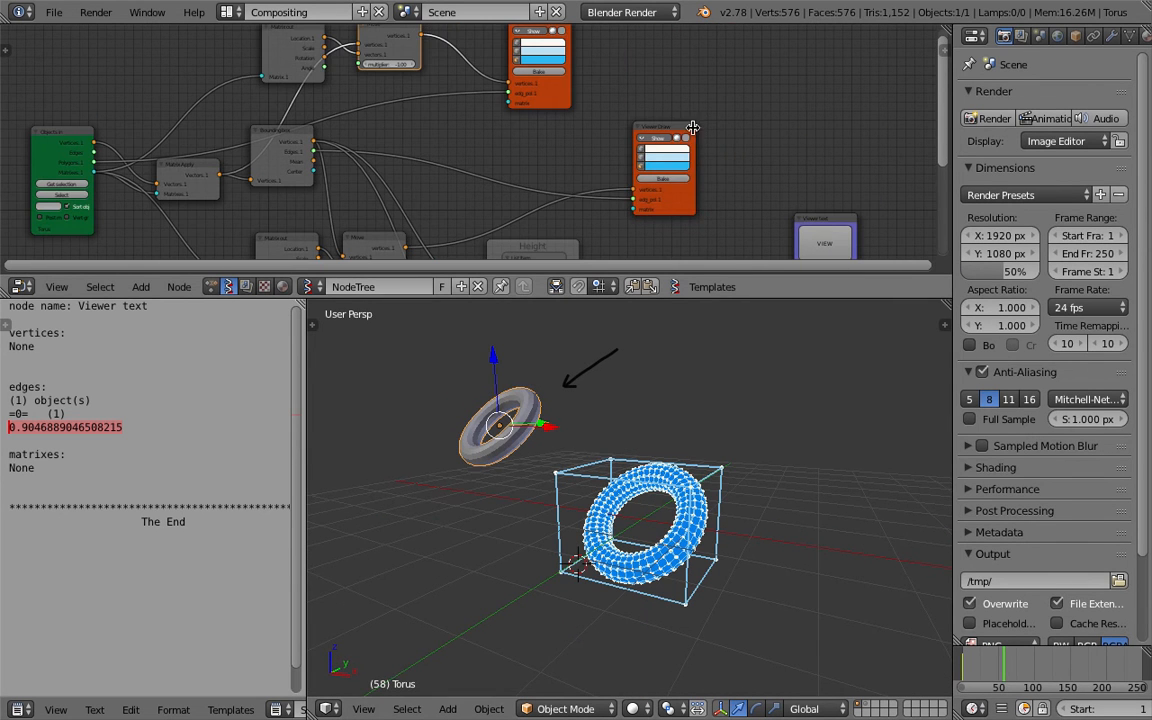
{"action": "left_click_drag", "start_coordinate": [680, 130], "coordinate": [724, 112]}
Draw an upward arrow annotation beside the bounding box and save the file.
{"action": "middle_click_drag", "start_coordinate": [612, 488], "coordinate": [770, 453]}
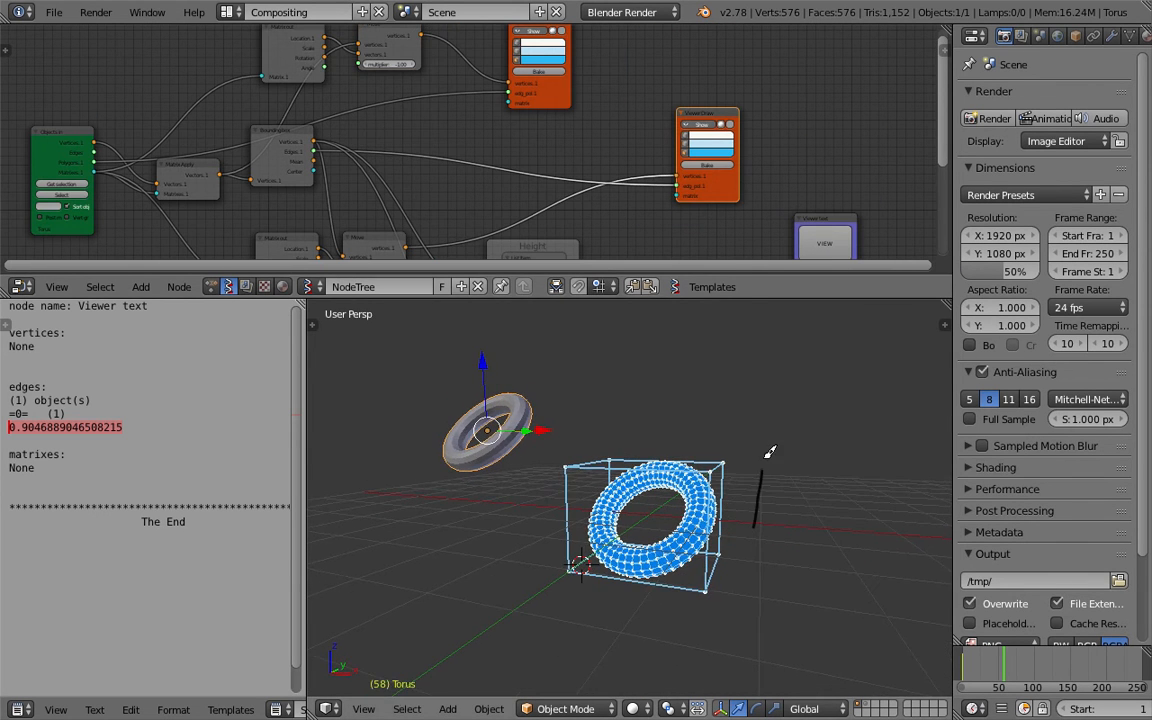
{"action": "key", "text": "ctrl+s"}
{"action": "left_click", "coordinate": [766, 536]}
{"action": "middle_click_drag", "start_coordinate": [767, 520], "coordinate": [775, 512]}
Examine the Distance and division nodes in the node editor and save the file.
{"action": "middle_click_drag", "start_coordinate": [775, 206], "coordinate": [608, 87]}
{"action": "scroll", "coordinate": [590, 180], "scroll_direction": "up", "scroll_amount": 2}
{"action": "scroll", "coordinate": [590, 180], "scroll_direction": "up", "scroll_amount": 1}
{"action": "left_click", "coordinate": [612, 165]}
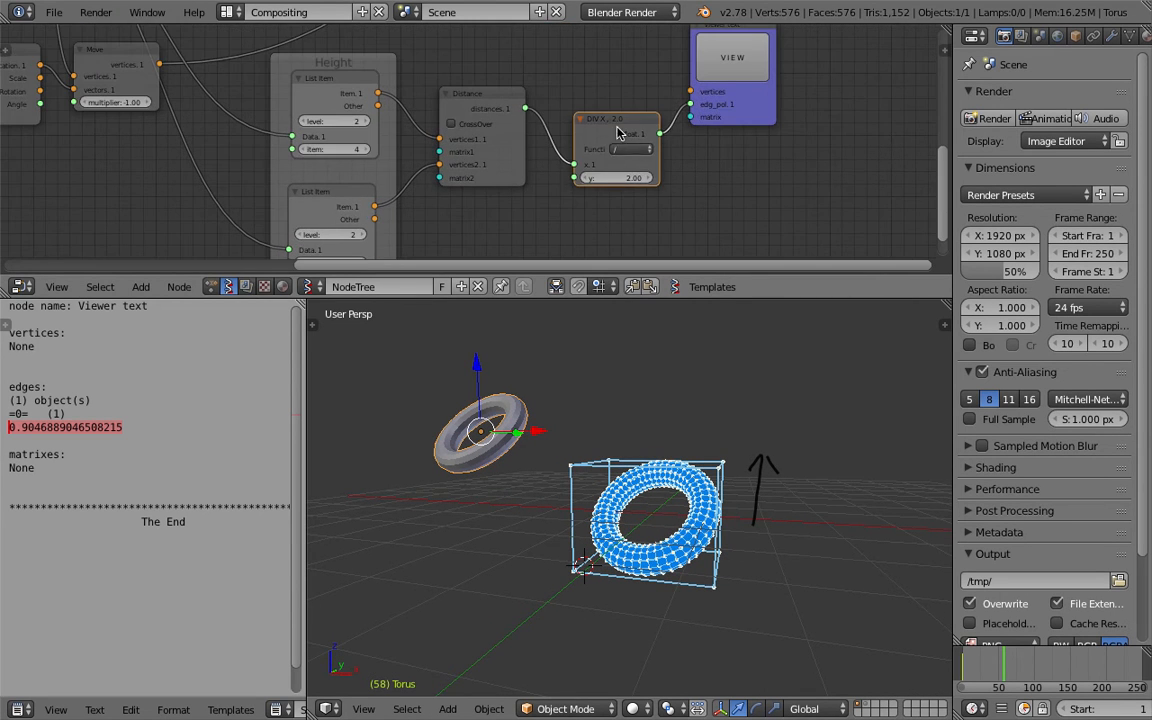
{"action": "scroll", "coordinate": [618, 182], "scroll_direction": "up", "scroll_amount": 1}
{"action": "middle_click_drag", "start_coordinate": [657, 188], "coordinate": [631, 200]}
{"action": "key", "text": "ctrl+s"}
{"action": "left_click", "coordinate": [754, 204]}
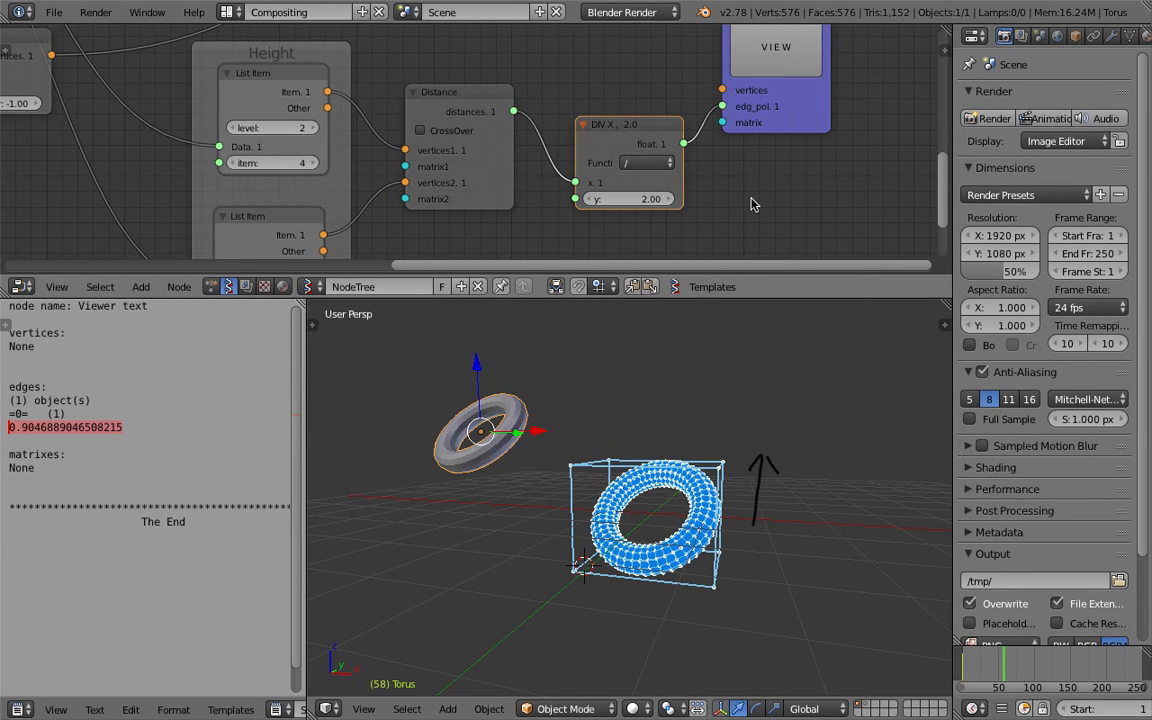
{"action": "middle_click_drag", "start_coordinate": [655, 392], "coordinate": [478, 410]}
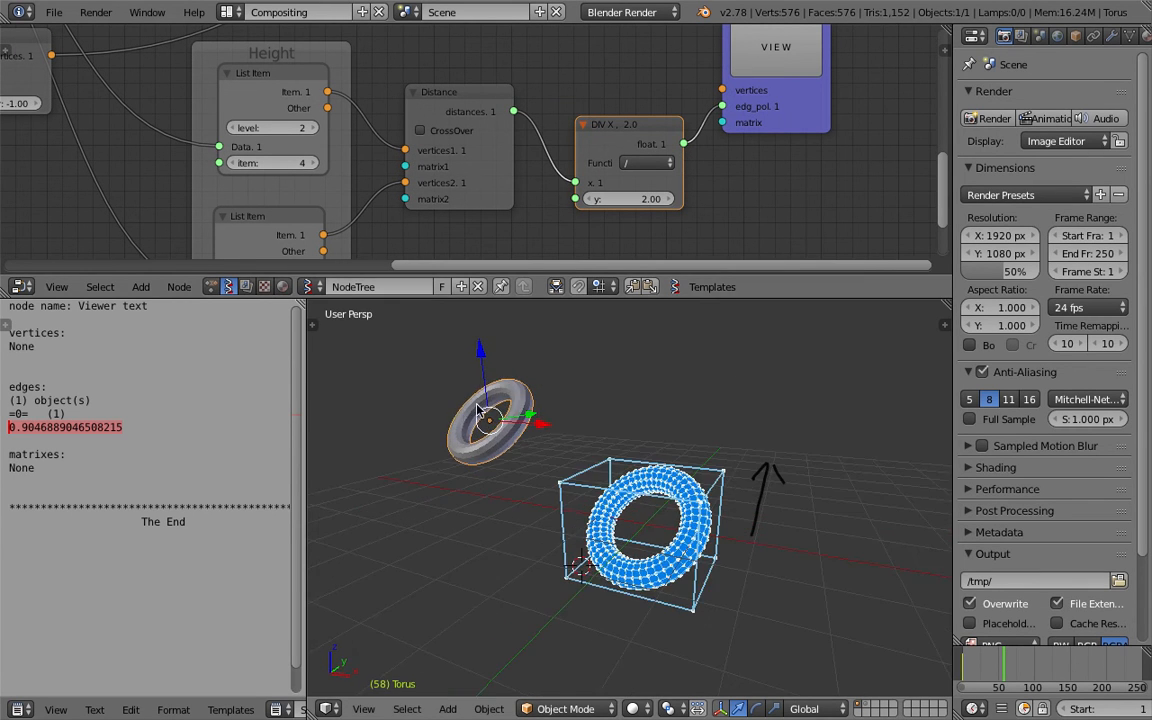
Enlarge the node editor area and rearrange the nodes at the top of the tree.
{"action": "left_click_drag", "start_coordinate": [722, 300], "coordinate": [732, 451]}
{"action": "scroll", "coordinate": [527, 244], "scroll_direction": "down", "scroll_amount": 5}
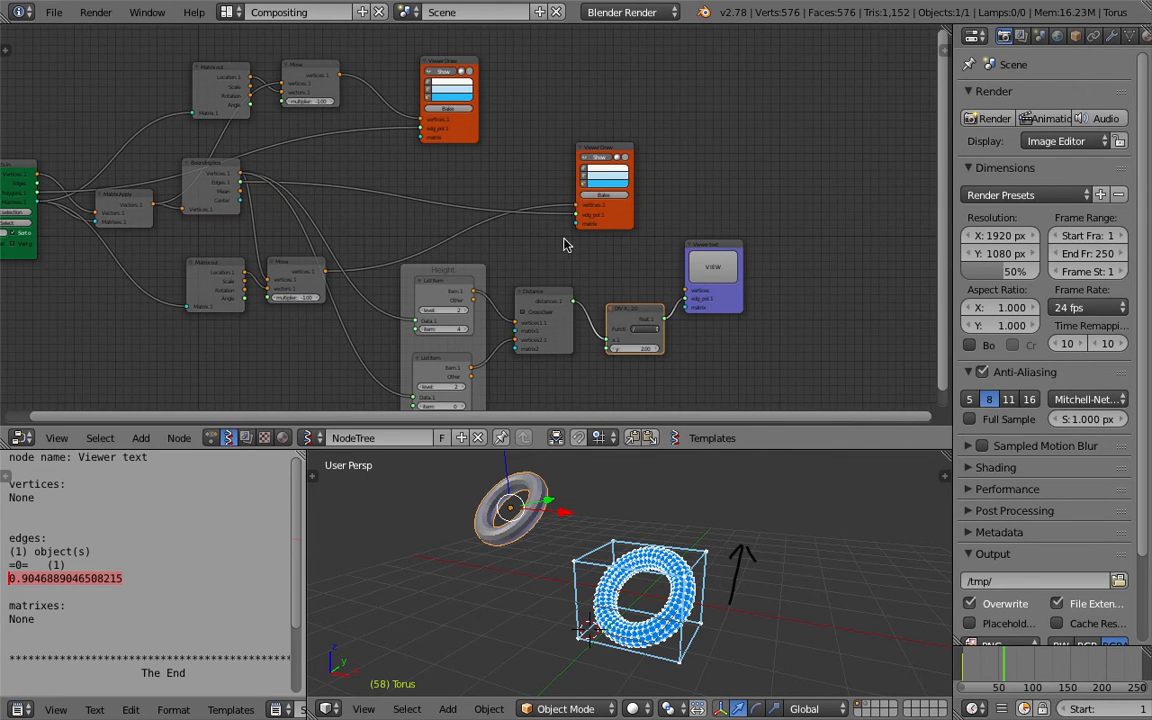
{"action": "left_click_drag", "start_coordinate": [450, 62], "coordinate": [497, 55]}
{"action": "scroll", "coordinate": [583, 127], "scroll_direction": "up", "scroll_amount": 2}
{"action": "left_click_drag", "start_coordinate": [527, 99], "coordinate": [585, 91]}
Add a Matrix In node to the tree by searching for it, move the Viewer text node aside, and save.
{"action": "key", "text": "shift+a"}
{"action": "left_click", "coordinate": [738, 123]}
{"action": "type", "text": "matrix i"}
{"action": "key", "text": "Return"}
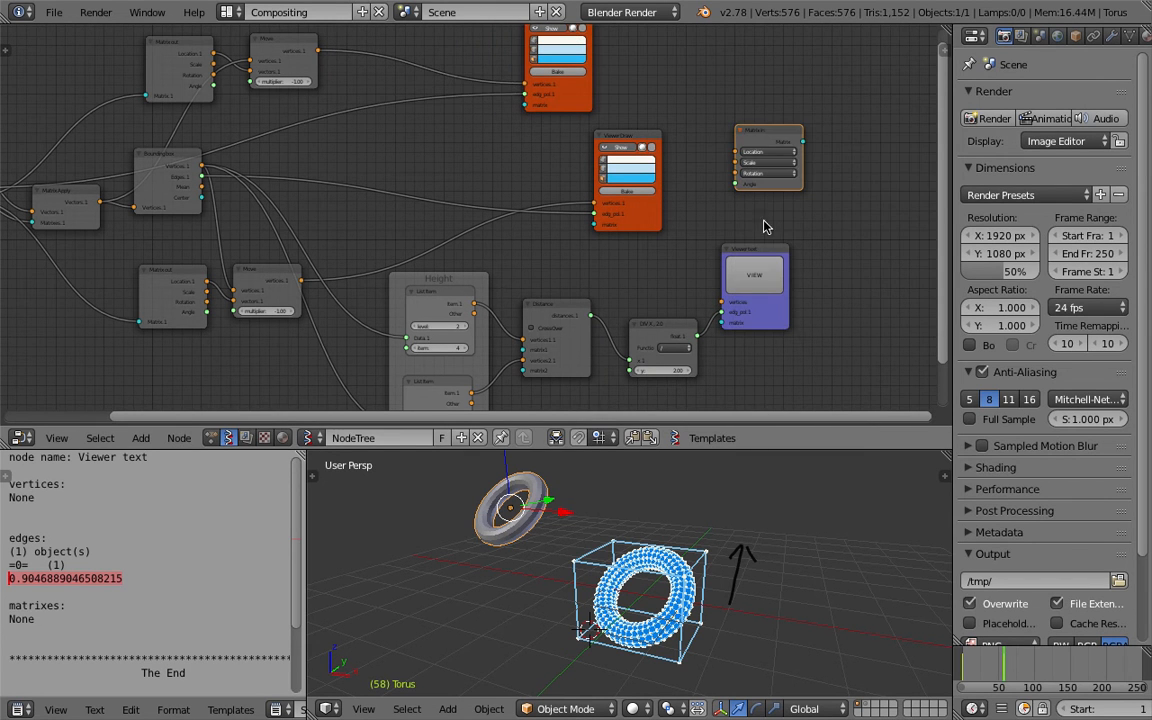
{"action": "left_click_drag", "start_coordinate": [760, 240], "coordinate": [856, 243]}
{"action": "key", "text": "ctrl+s"}
Reposition the Matrix In node and the bounding-box Viewer Draw node, saving the file.
{"action": "left_click_drag", "start_coordinate": [776, 141], "coordinate": [824, 144]}
{"action": "key", "text": "ctrl+s"}
{"action": "left_click", "coordinate": [760, 136]}
{"action": "scroll", "coordinate": [680, 230], "scroll_direction": "up", "scroll_amount": 1}
{"action": "left_click_drag", "start_coordinate": [656, 323], "coordinate": [654, 290]}
{"action": "middle_click_drag", "start_coordinate": [654, 290], "coordinate": [606, 262]}
{"action": "middle_click_drag", "start_coordinate": [656, 349], "coordinate": [655, 313]}
{"action": "middle_click_drag", "start_coordinate": [588, 159], "coordinate": [620, 202]}
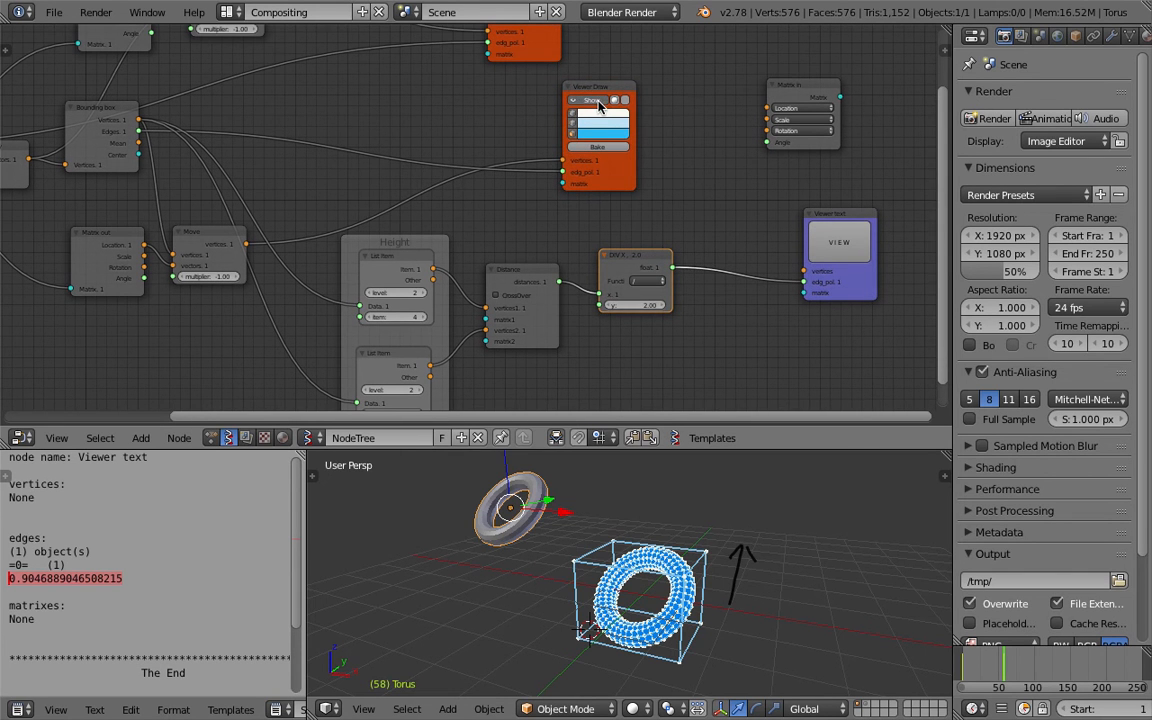
{"action": "left_click_drag", "start_coordinate": [613, 89], "coordinate": [682, 89]}
{"action": "key", "text": "ctrl+s"}
Connect the Matrix In node's Matrix output to the bounding-box Viewer Draw node's matrix input and save.
{"action": "left_click", "coordinate": [676, 89]}
{"action": "mouse_move", "coordinate": [652, 640]}
{"action": "middle_mouse_down"}
{"action": "mouse_move", "coordinate": [660, 608]}
{"action": "mouse_move", "coordinate": [663, 620]}
{"action": "middle_mouse_up"}
{"action": "left_click", "coordinate": [766, 609]}
{"action": "middle_click_drag", "start_coordinate": [766, 609], "coordinate": [768, 597]}
{"action": "key", "text": "ctrl+s"}
{"action": "left_click", "coordinate": [750, 597]}
{"action": "scroll", "coordinate": [648, 302], "scroll_direction": "up", "scroll_amount": 1}
{"action": "left_click_drag", "start_coordinate": [664, 271], "coordinate": [667, 306]}
{"action": "middle_click_drag", "start_coordinate": [718, 205], "coordinate": [712, 205]}
{"action": "left_click_drag", "start_coordinate": [717, 178], "coordinate": [741, 168]}
{"action": "left_click_drag", "start_coordinate": [858, 79], "coordinate": [638, 206]}
{"action": "left_click", "coordinate": [732, 167]}
{"action": "left_click_drag", "start_coordinate": [732, 173], "coordinate": [785, 169]}
{"action": "key", "text": "ctrl+s"}
{"action": "key", "text": "Return"}
{"action": "left_click_drag", "start_coordinate": [668, 211], "coordinate": [725, 172]}
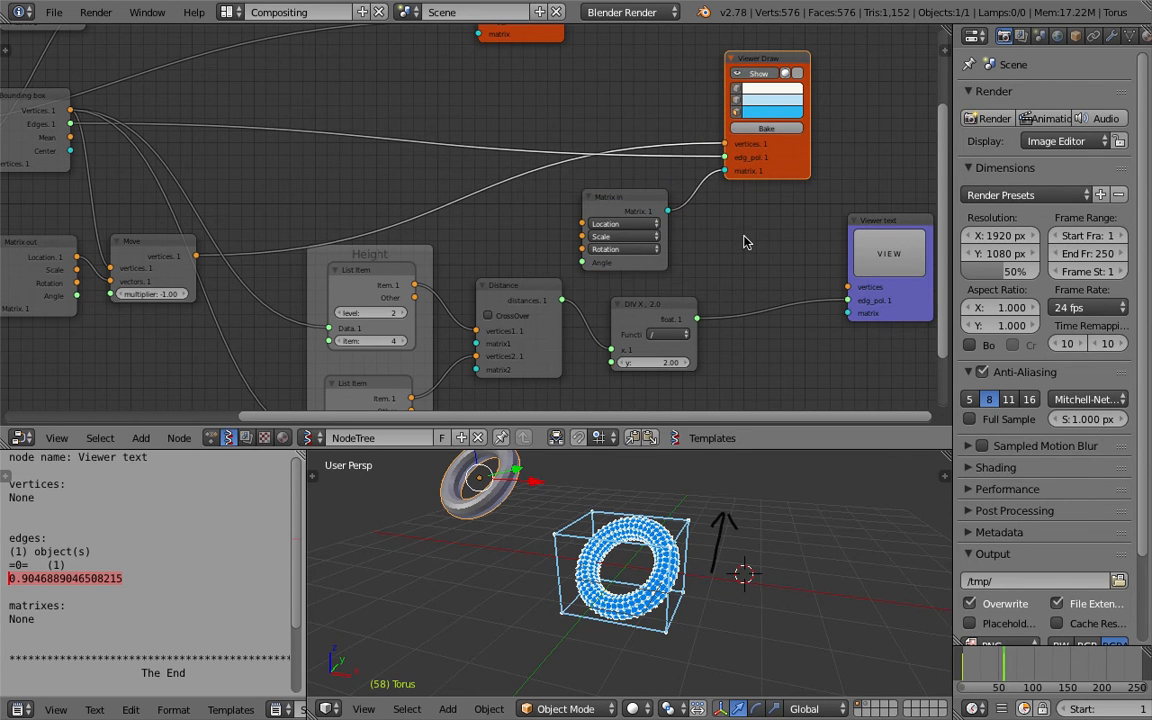
Tidy the layout of the Distance, DIV, Matrix In, Viewer Draw and Viewer text nodes and save.
{"action": "left_click_drag", "start_coordinate": [537, 288], "coordinate": [530, 314]}
{"action": "left_click_drag", "start_coordinate": [662, 306], "coordinate": [646, 309]}
{"action": "key", "text": "ctrl+s"}
{"action": "left_click", "coordinate": [647, 310]}
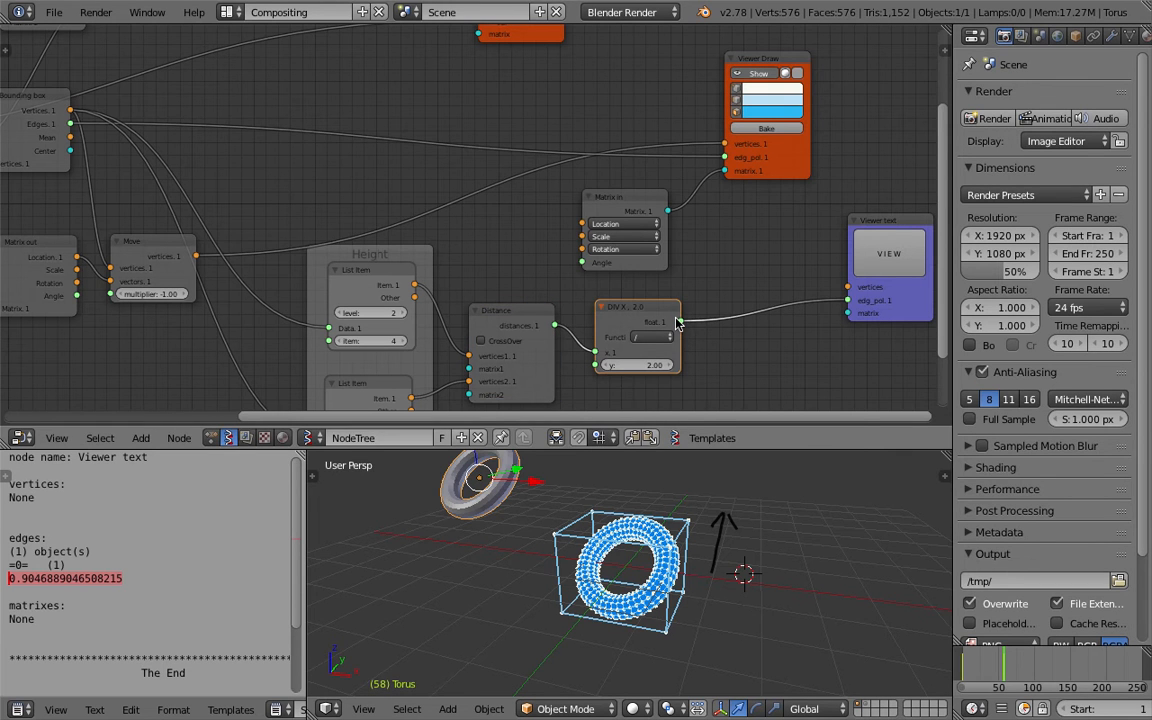
{"action": "left_click_drag", "start_coordinate": [655, 202], "coordinate": [691, 200]}
{"action": "left_click_drag", "start_coordinate": [773, 170], "coordinate": [837, 162]}
{"action": "key", "text": "ctrl+s"}
{"action": "left_click", "coordinate": [805, 205]}
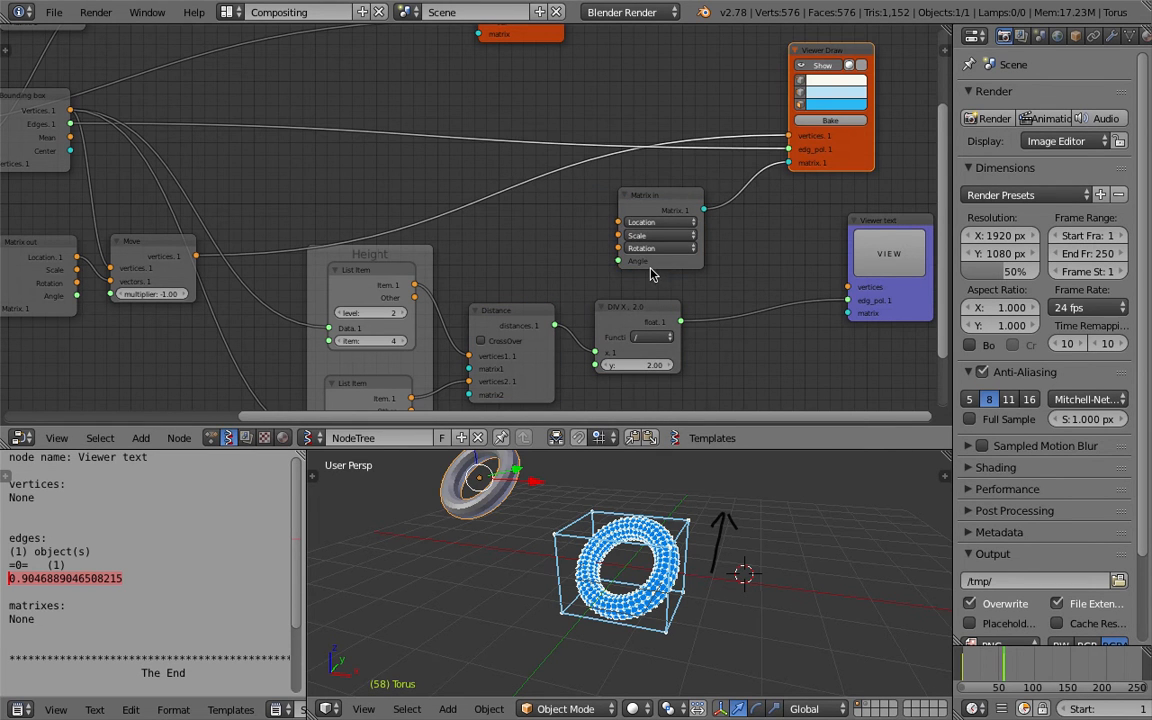
{"action": "left_click_drag", "start_coordinate": [668, 201], "coordinate": [695, 200]}
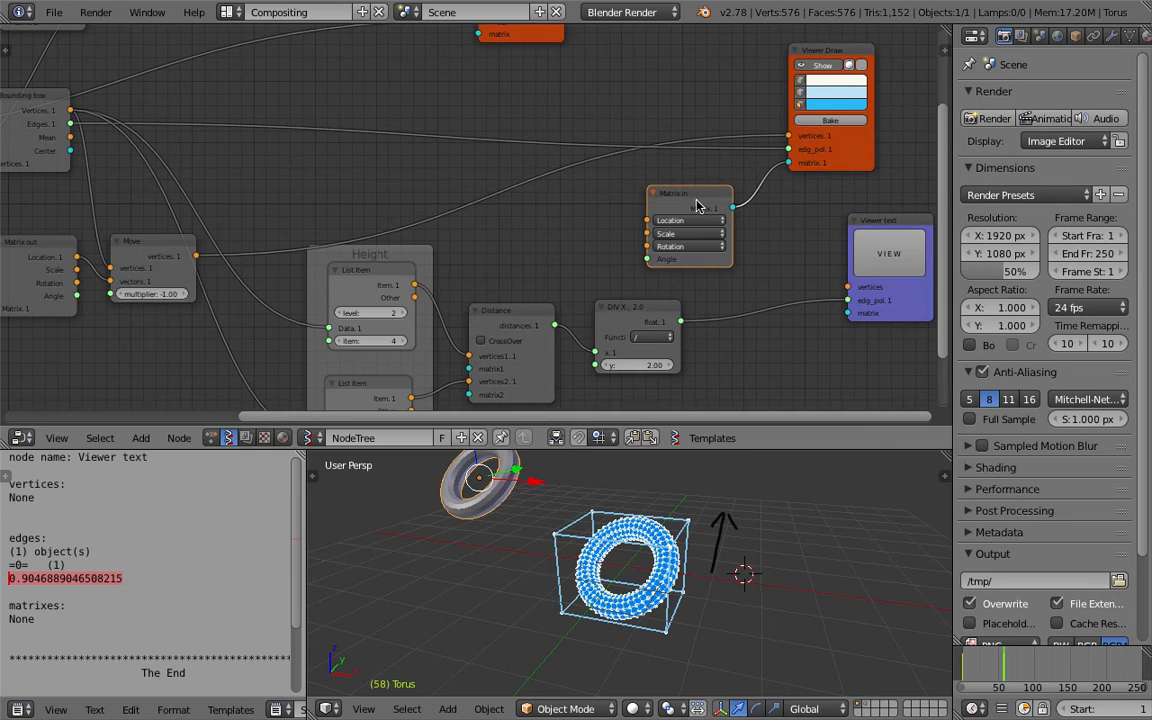
{"action": "scroll", "coordinate": [695, 203], "scroll_direction": "down", "scroll_amount": 2}
{"action": "middle_click_drag", "start_coordinate": [694, 209], "coordinate": [679, 217]}
{"action": "key", "text": "ctrl+s"}
{"action": "left_click", "coordinate": [679, 218]}
{"action": "left_click_drag", "start_coordinate": [785, 181], "coordinate": [855, 152]}
{"action": "left_click_drag", "start_coordinate": [805, 228], "coordinate": [841, 239]}
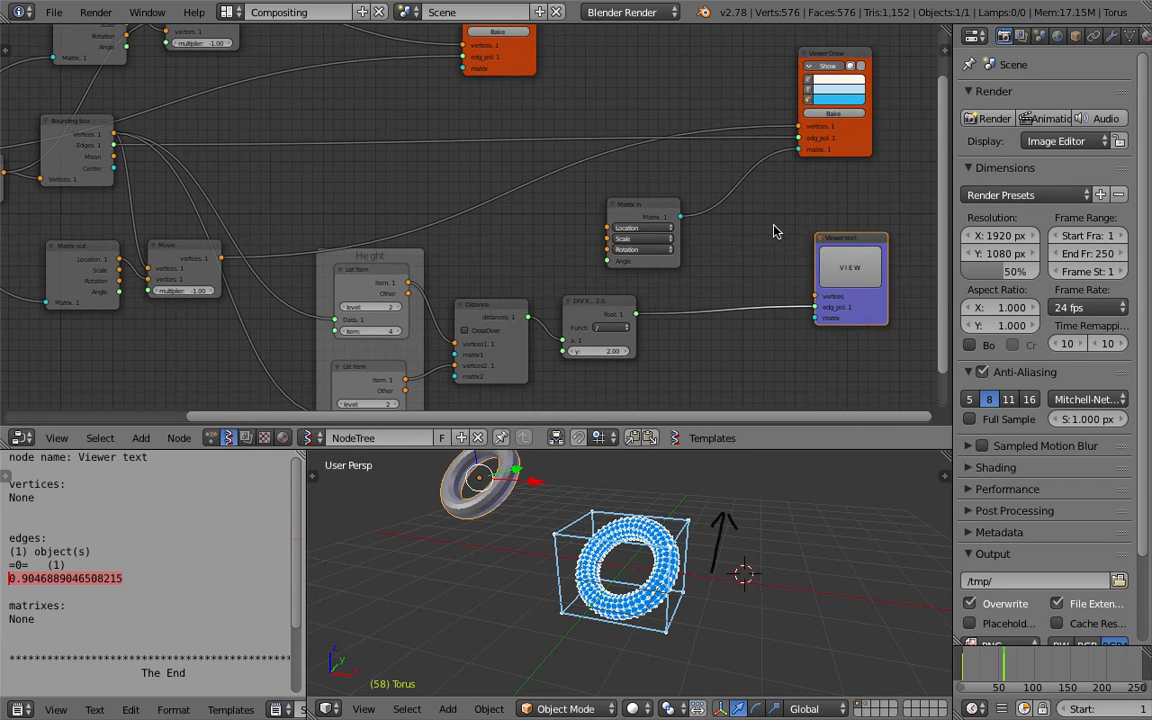
Add a Vector In node feeding the Matrix In node's Location, and connect the division output to its Z input.
{"action": "left_click_drag", "start_coordinate": [656, 213], "coordinate": [720, 205]}
{"action": "key", "text": "alt+space"}
{"action": "type", "text": "vec"}
{"action": "key", "text": "Return"}
{"action": "left_click", "coordinate": [618, 207]}
{"action": "left_click_drag", "start_coordinate": [637, 213], "coordinate": [672, 220]}
{"action": "scroll", "coordinate": [607, 252], "scroll_direction": "up", "scroll_amount": 2}
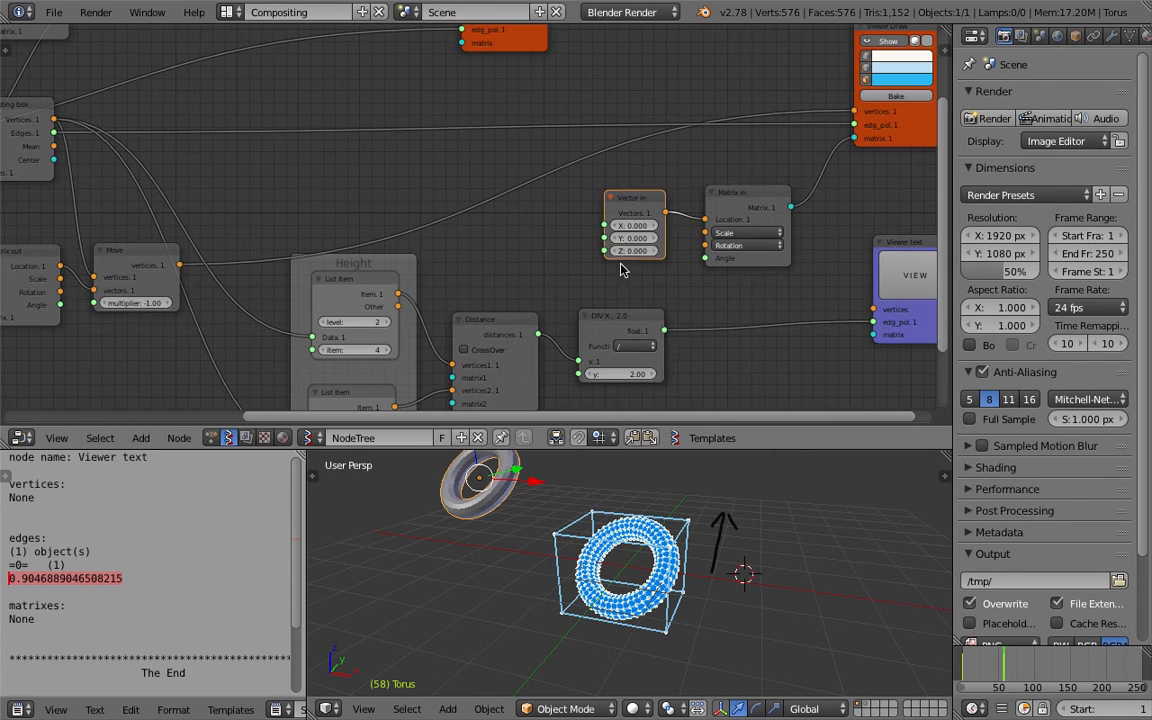
{"action": "left_click_drag", "start_coordinate": [665, 334], "coordinate": [608, 254]}
Add a plane in the viewport, clear its location to the origin, scale it up, and save.
{"action": "mouse_move", "coordinate": [721, 536]}
{"action": "middle_mouse_down"}
{"action": "mouse_move", "coordinate": [798, 537]}
{"action": "mouse_move", "coordinate": [782, 510]}
{"action": "mouse_move", "coordinate": [730, 559]}
{"action": "middle_mouse_up"}
{"action": "key", "text": "shift+a"}
{"action": "mouse_move", "coordinate": [728, 447]}
{"action": "left_click", "coordinate": [764, 445]}
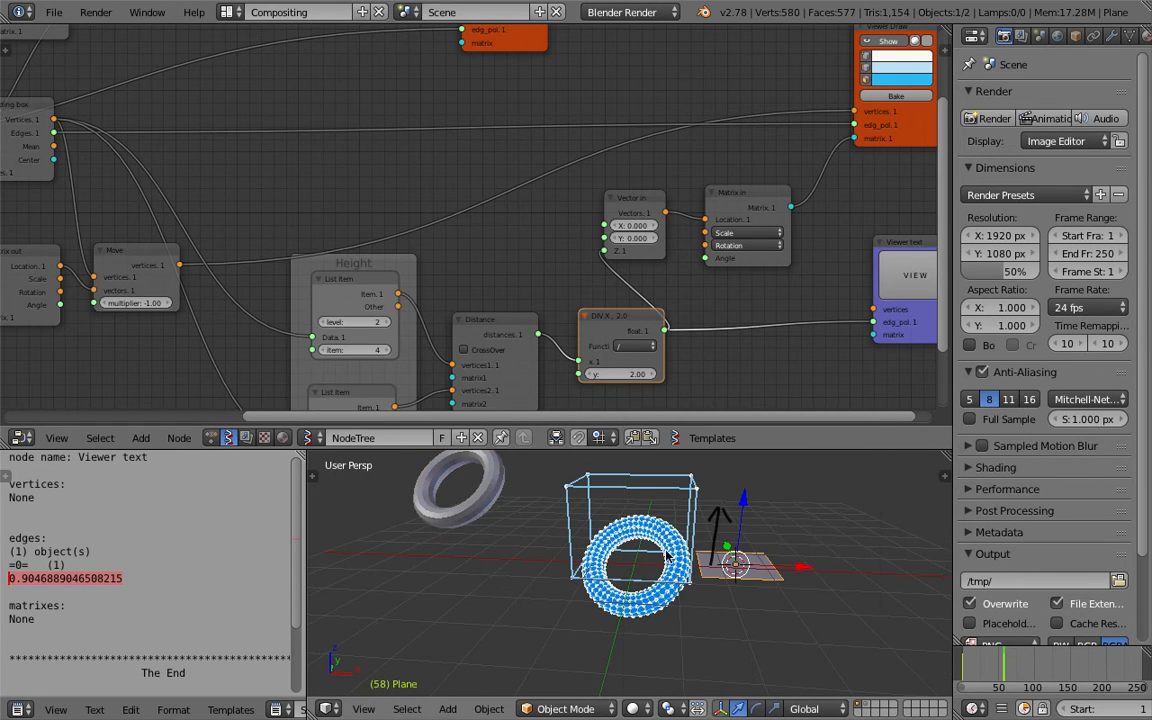
{"action": "key", "text": "alt+g"}
{"action": "key", "text": "s"}
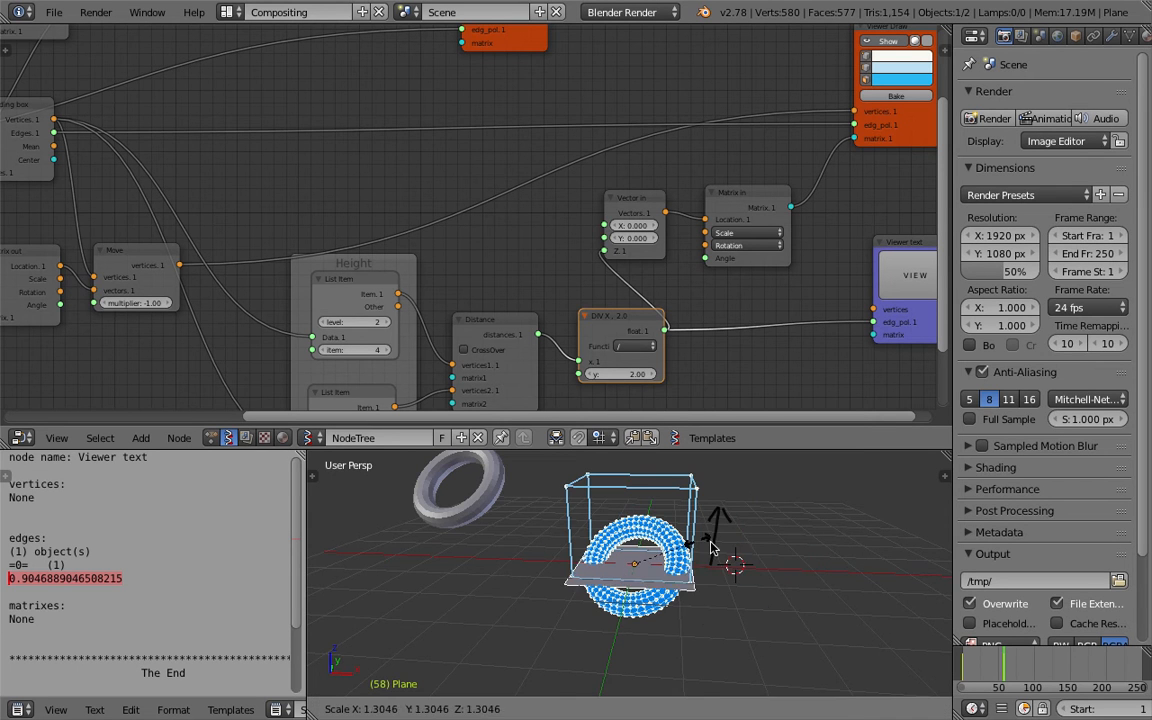
{"action": "left_click", "coordinate": [813, 568]}
{"action": "middle_click_drag", "start_coordinate": [813, 569], "coordinate": [711, 549]}
{"action": "scroll", "coordinate": [702, 566], "scroll_direction": "up", "scroll_amount": 4}
{"action": "scroll", "coordinate": [701, 565], "scroll_direction": "up", "scroll_amount": 2}
{"action": "scroll", "coordinate": [675, 568], "scroll_direction": "down", "scroll_amount": 3}
{"action": "key", "text": "ctrl+s"}
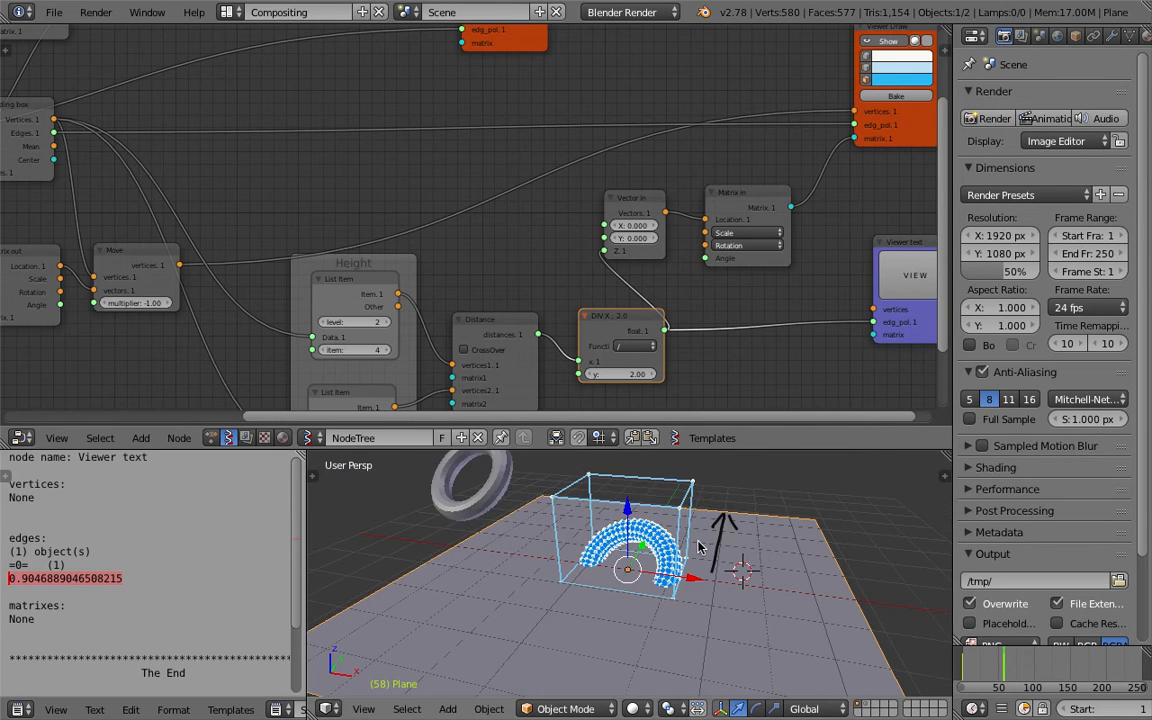
Scale the ground plane once more and save the file.
{"action": "left_click", "coordinate": [711, 549]}
{"action": "scroll", "coordinate": [711, 549], "scroll_direction": "down", "scroll_amount": 1}
{"action": "key", "text": "s"}
{"action": "left_click", "coordinate": [701, 549]}
{"action": "key", "text": "ctrl+s"}
{"action": "left_click", "coordinate": [701, 549]}
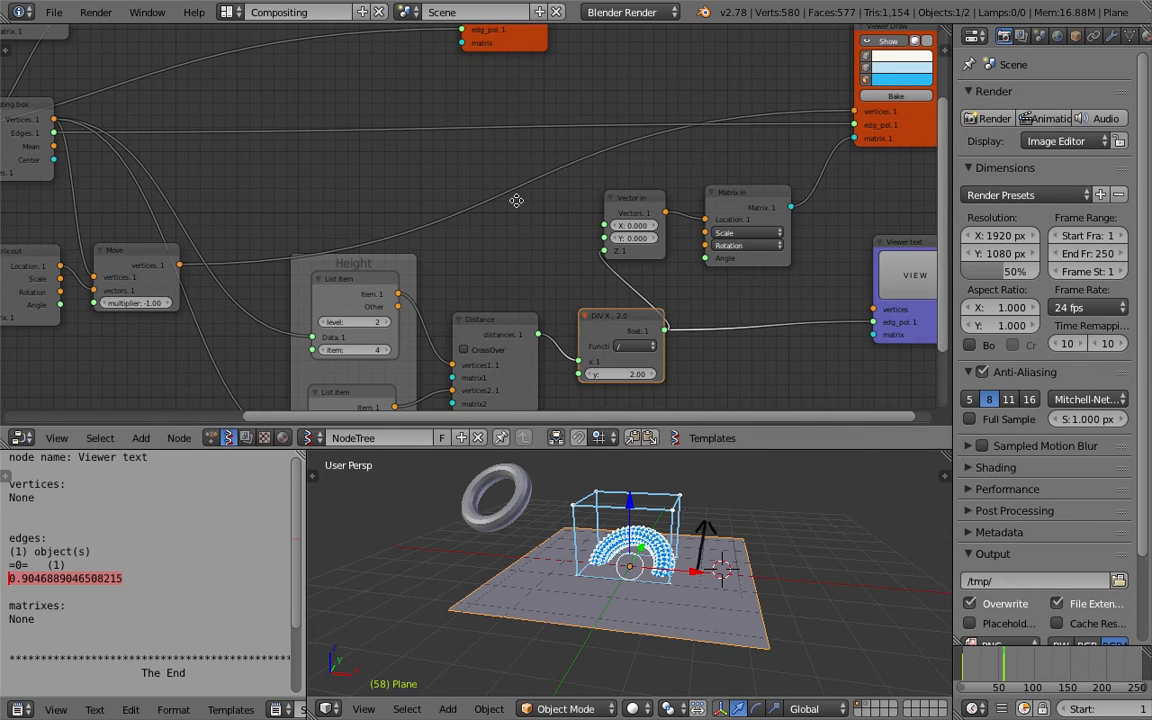
Duplicate the Vector In and Matrix In nodes and wire the copy's matrix into the torus Viewer Draw node, feeding its Z input.
{"action": "middle_click_drag", "start_coordinate": [517, 200], "coordinate": [490, 224]}
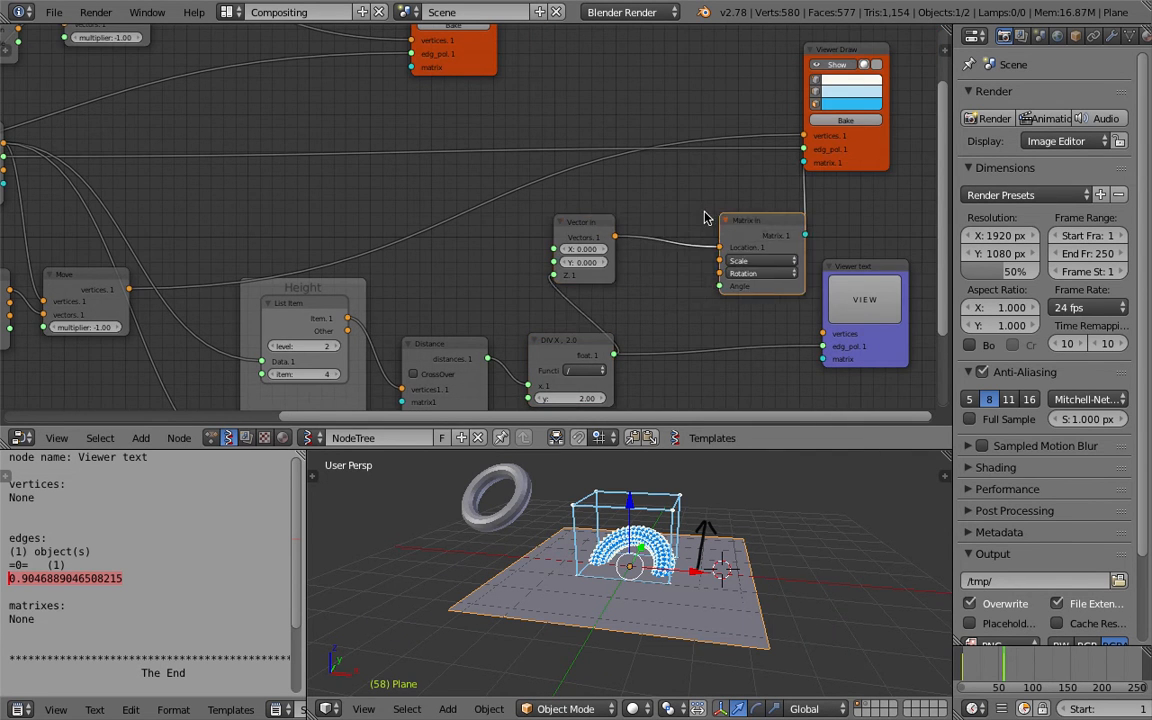
{"action": "scroll", "coordinate": [710, 213], "scroll_direction": "down", "scroll_amount": 2}
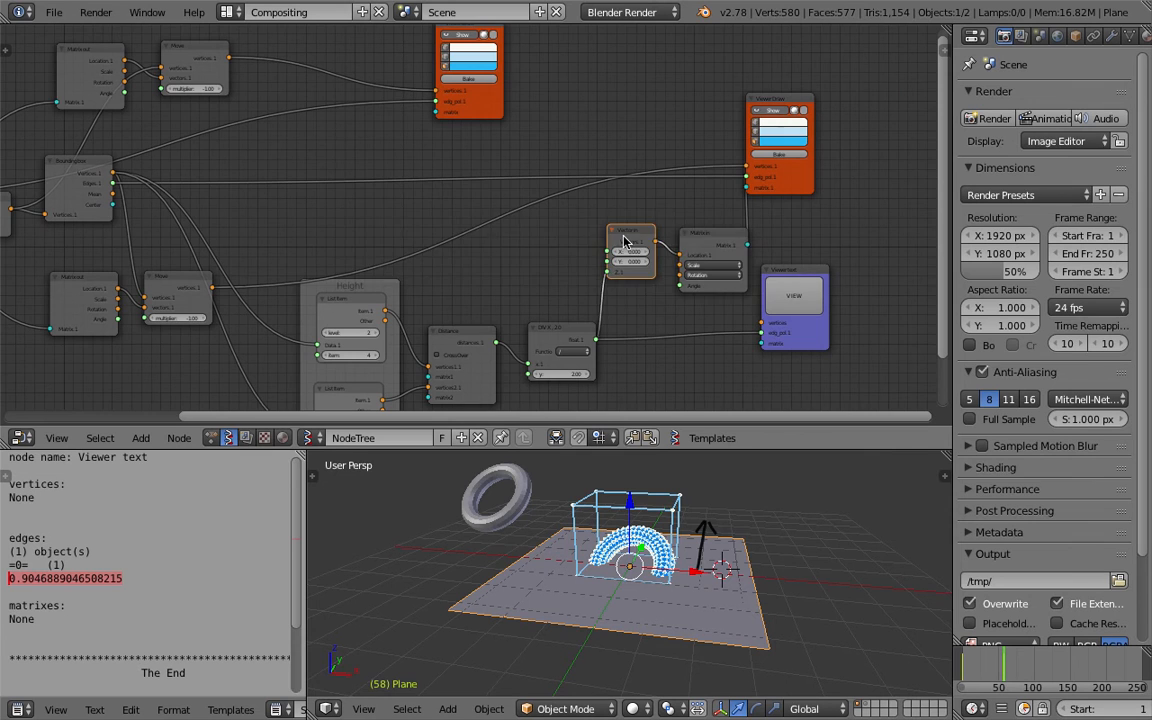
{"action": "left_click_drag", "start_coordinate": [624, 241], "coordinate": [628, 263]}
{"action": "left_click", "coordinate": [707, 242]}
{"action": "middle_click_drag", "start_coordinate": [538, 112], "coordinate": [559, 159]}
{"action": "left_click_drag", "start_coordinate": [512, 151], "coordinate": [690, 112]}
{"action": "key", "text": "ctrl+s"}
{"action": "left_click", "coordinate": [690, 117]}
{"action": "left_click", "coordinate": [731, 281]}
{"action": "key", "text": "shift+d"}
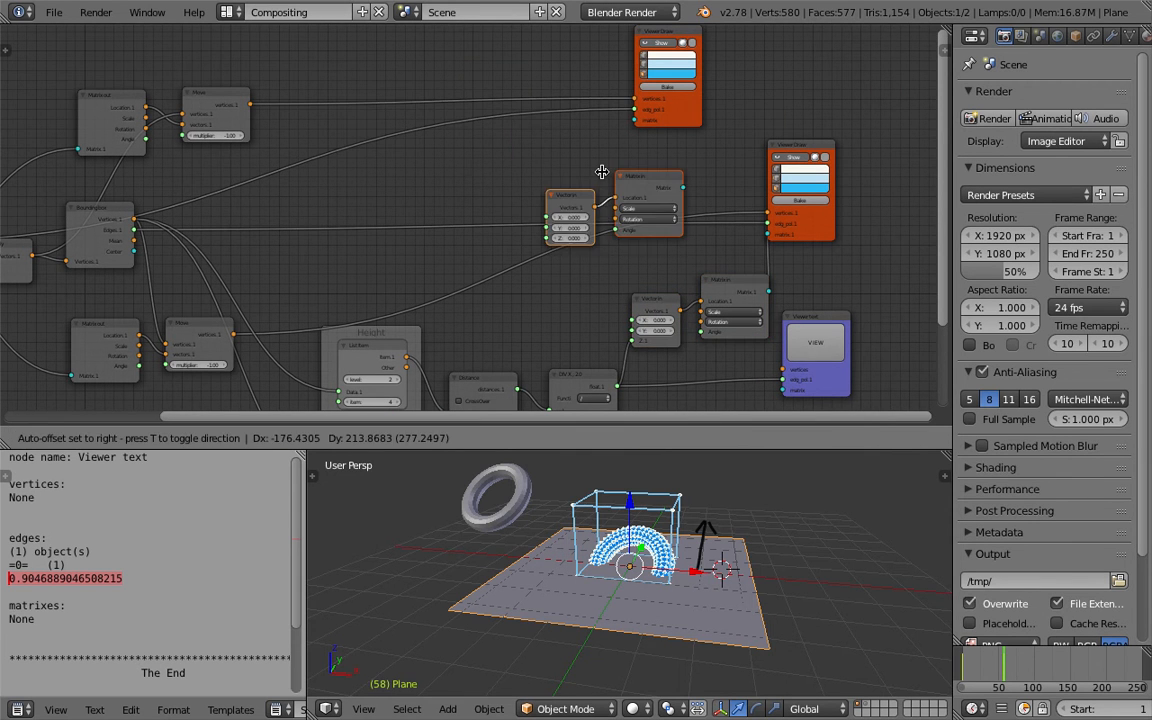
{"action": "left_click", "coordinate": [556, 141]}
{"action": "left_click_drag", "start_coordinate": [613, 142], "coordinate": [636, 120]}
{"action": "middle_click_drag", "start_coordinate": [651, 190], "coordinate": [689, 157]}
{"action": "left_click_drag", "start_coordinate": [660, 355], "coordinate": [516, 161]}
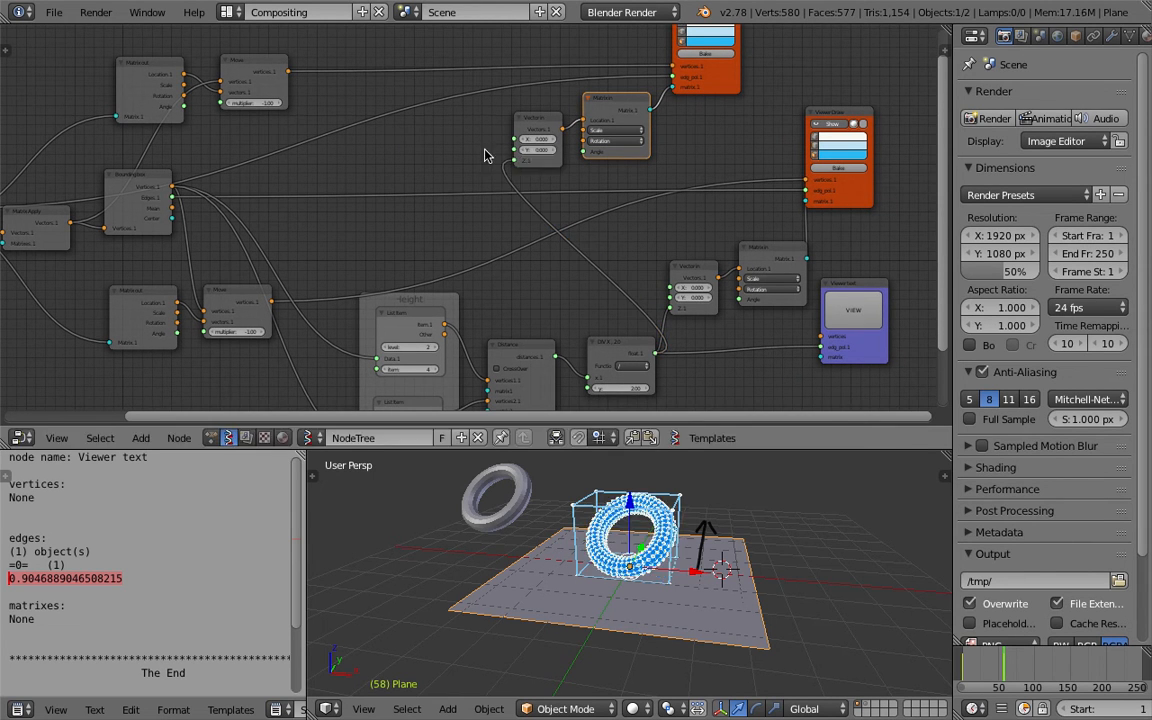
Shrink the node editor, delete the Viewer text node, move the Viewer Draw node aside, and save.
{"action": "middle_click_drag", "start_coordinate": [712, 548], "coordinate": [702, 510]}
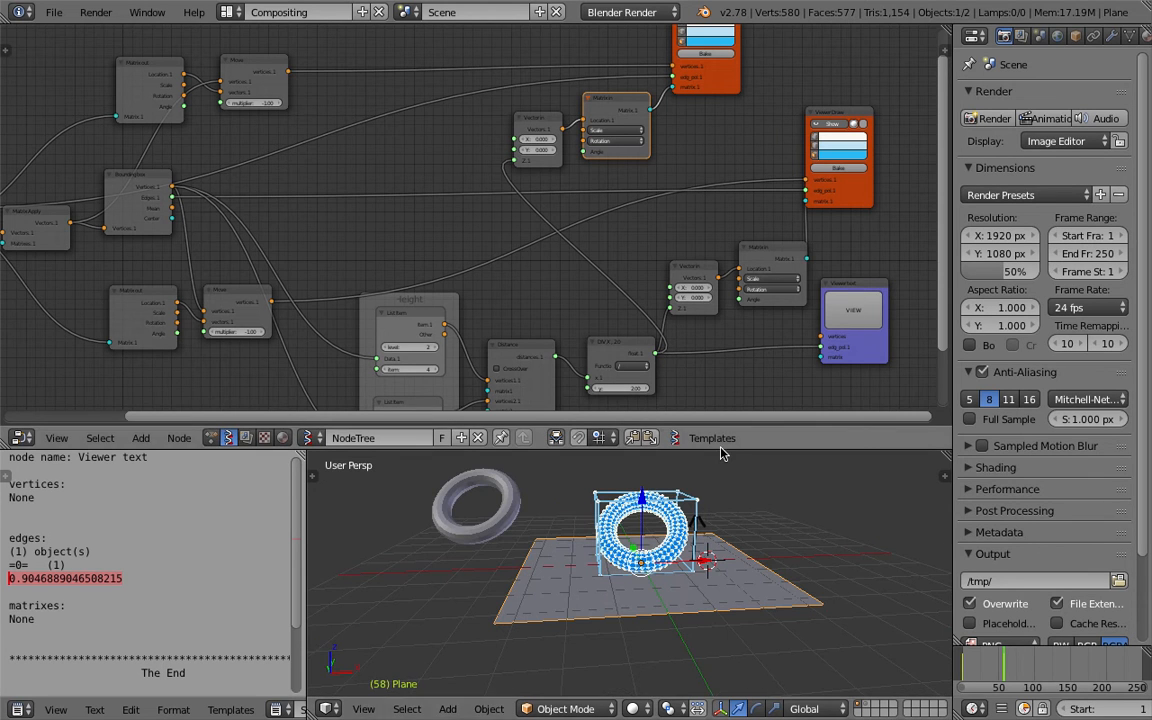
{"action": "left_click_drag", "start_coordinate": [722, 450], "coordinate": [790, 345]}
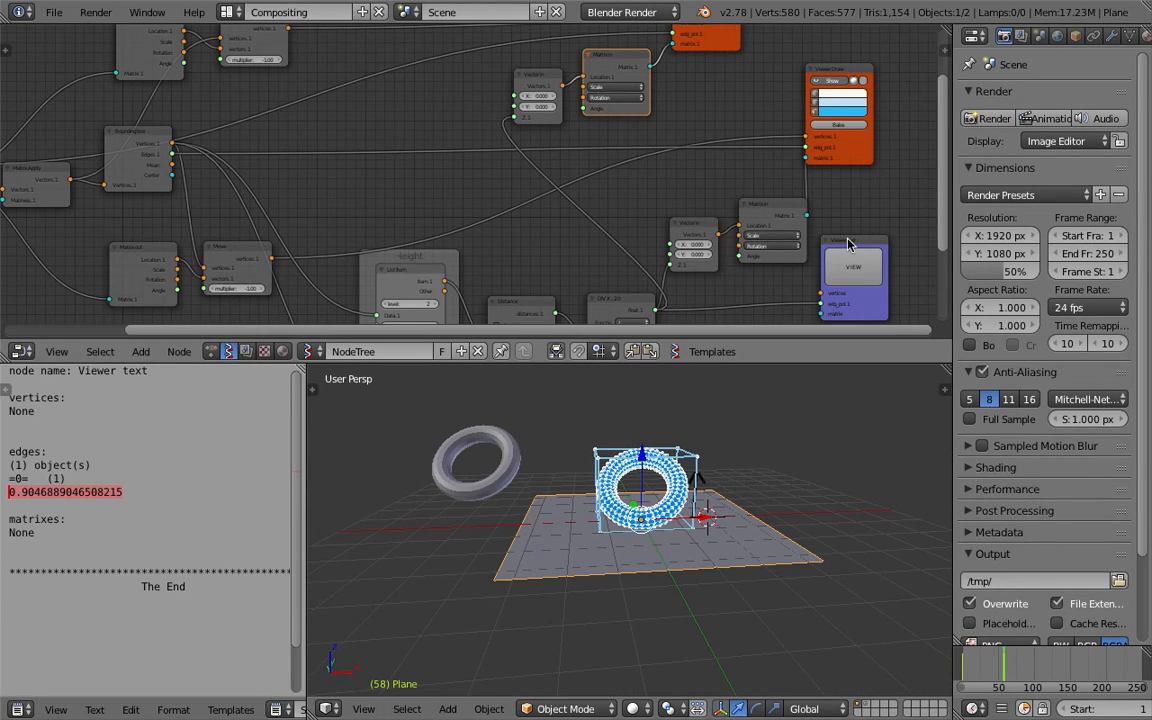
{"action": "key", "text": "x"}
{"action": "left_click_drag", "start_coordinate": [846, 159], "coordinate": [892, 177]}
{"action": "key", "text": "ctrl+s"}
{"action": "key", "text": "Return"}
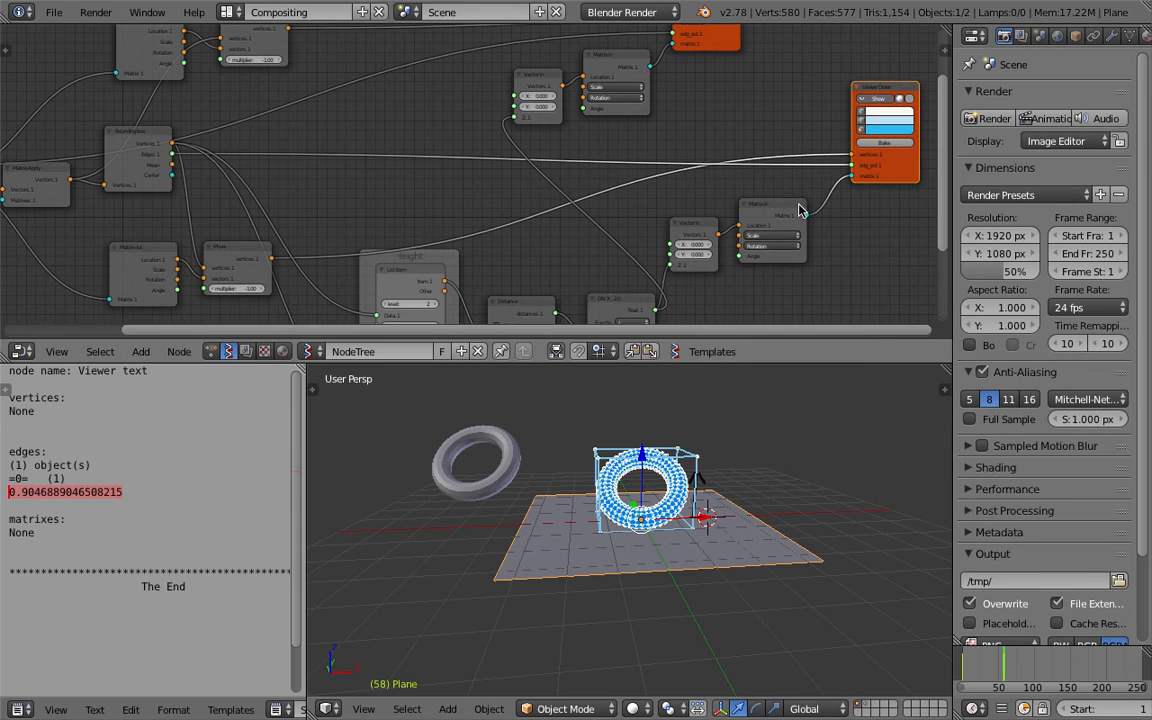
Select the original torus object and move it up above the plane, then save.
{"action": "middle_click_drag", "start_coordinate": [718, 508], "coordinate": [657, 541]}
{"action": "middle_click_drag", "start_coordinate": [578, 507], "coordinate": [560, 450]}
{"action": "right_click", "coordinate": [513, 450]}
{"action": "key", "text": "g"}
{"action": "left_click", "coordinate": [637, 437]}
{"action": "key", "text": "ctrl+s"}
{"action": "key", "text": "Return"}
{"action": "key", "text": "ctrl+s"}
{"action": "key", "text": "Return"}
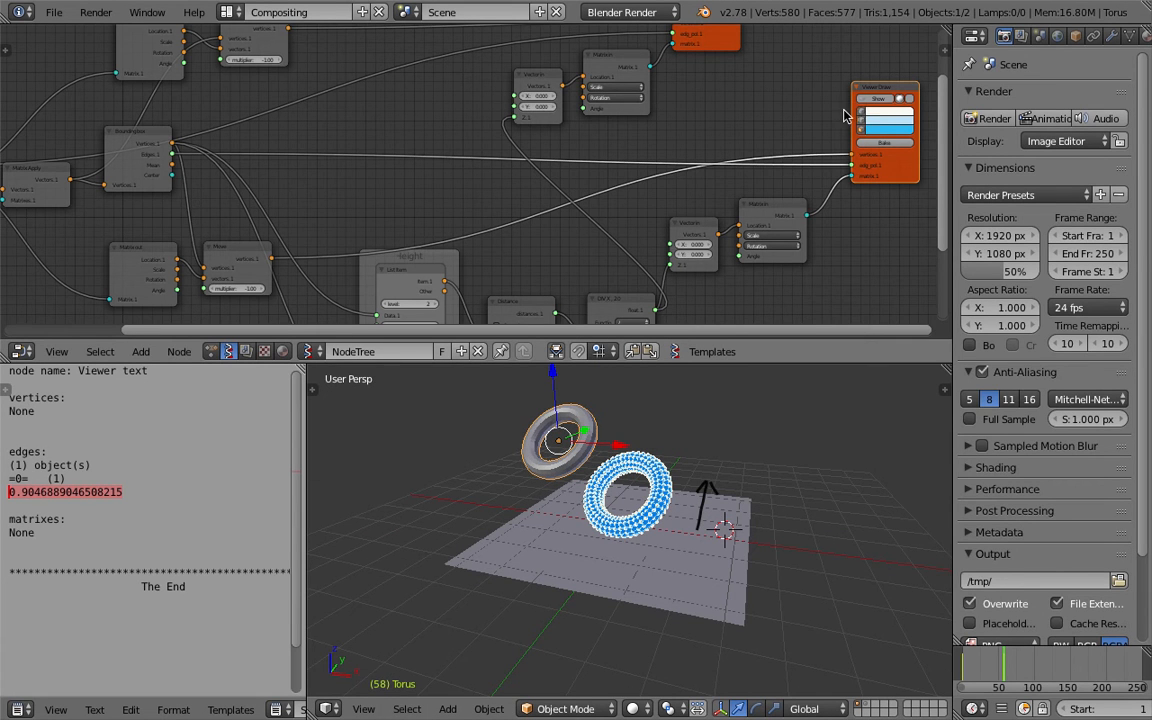
Change the display toggles of the torus Viewer Draw node to show shaded faces, and save.
{"action": "middle_click_drag", "start_coordinate": [843, 116], "coordinate": [852, 214]}
{"action": "left_click", "coordinate": [691, 78]}
{"action": "middle_click_drag", "start_coordinate": [702, 402], "coordinate": [763, 392]}
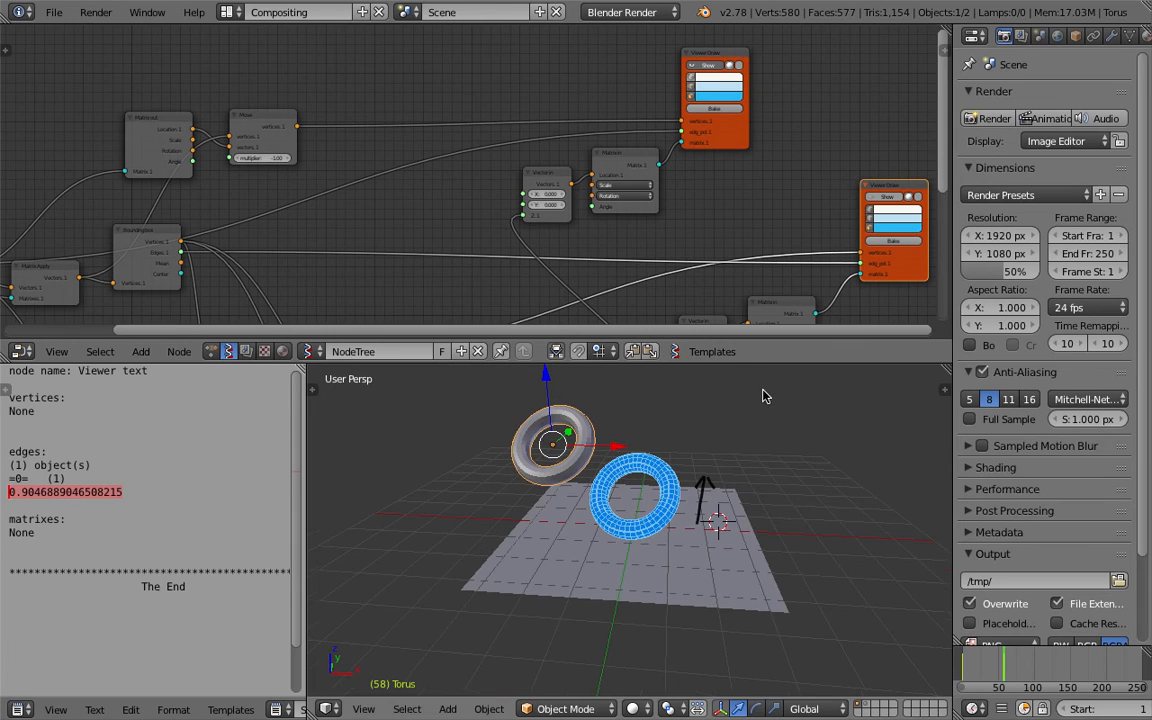
{"action": "left_click", "coordinate": [692, 87]}
{"action": "middle_click_drag", "start_coordinate": [600, 430], "coordinate": [696, 528]}
{"action": "key", "text": "ctrl+s"}
{"action": "key", "text": "Return"}
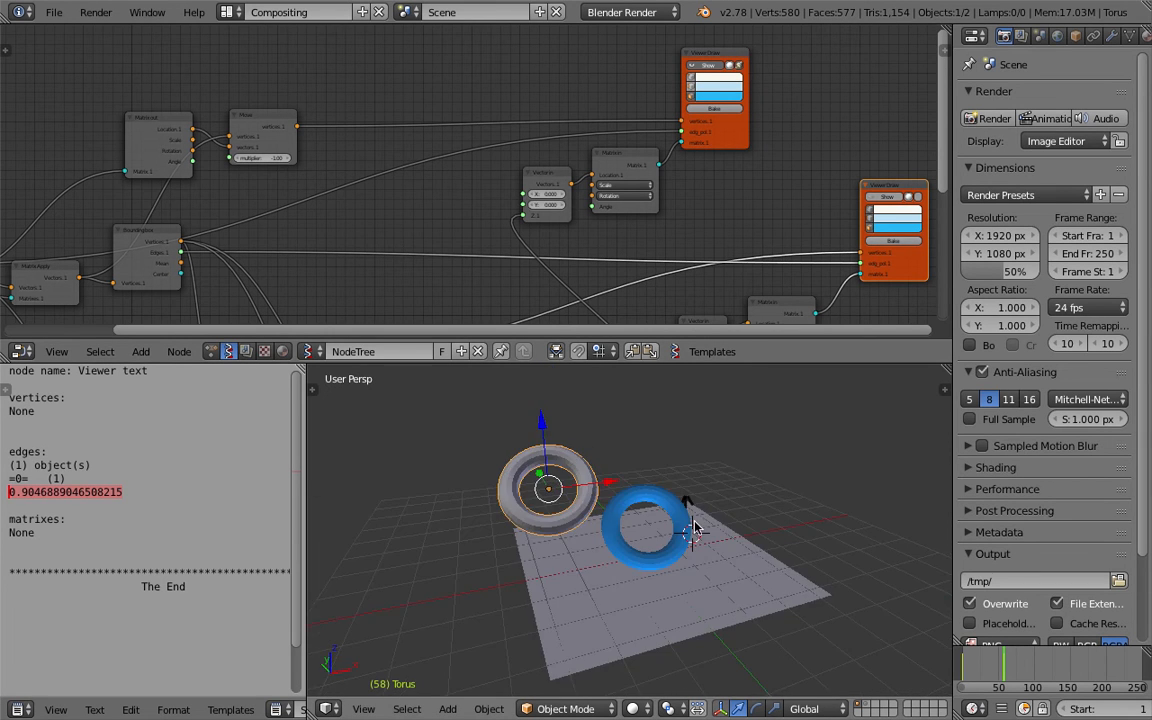
Trackball-rotate the original torus object.
{"action": "key", "text": "r"}
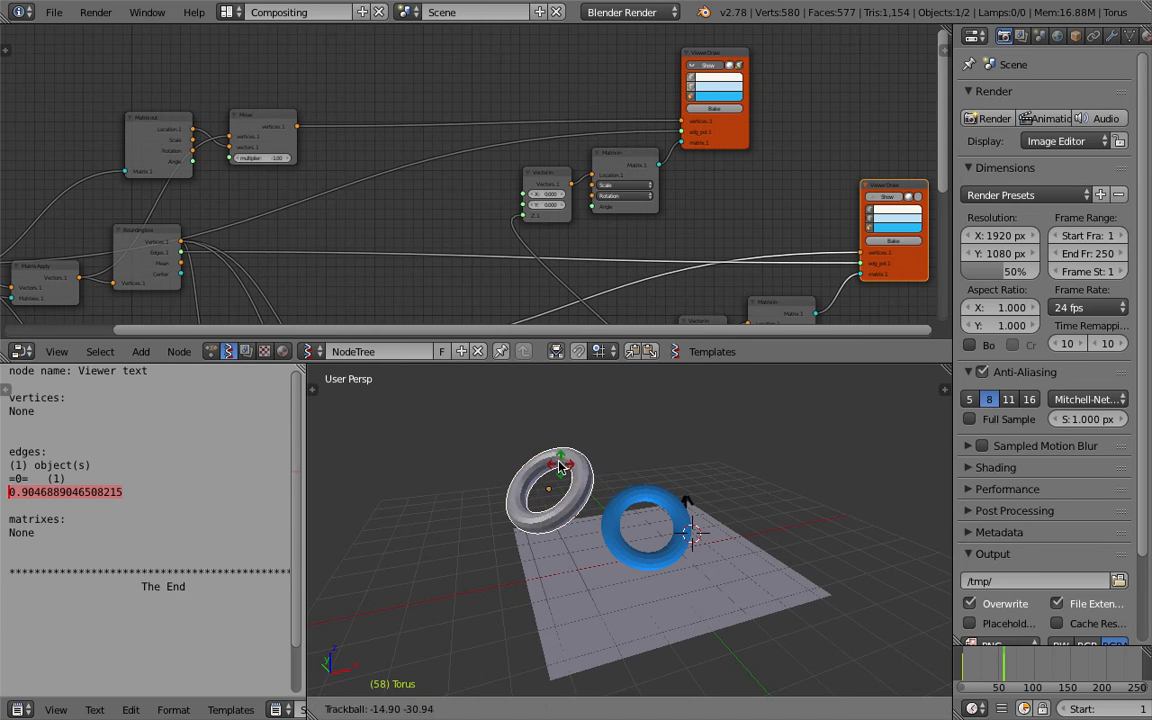
{"action": "key", "text": "r"}
{"action": "left_click", "coordinate": [681, 452]}
{"action": "middle_click_drag", "start_coordinate": [586, 489], "coordinate": [566, 490]}
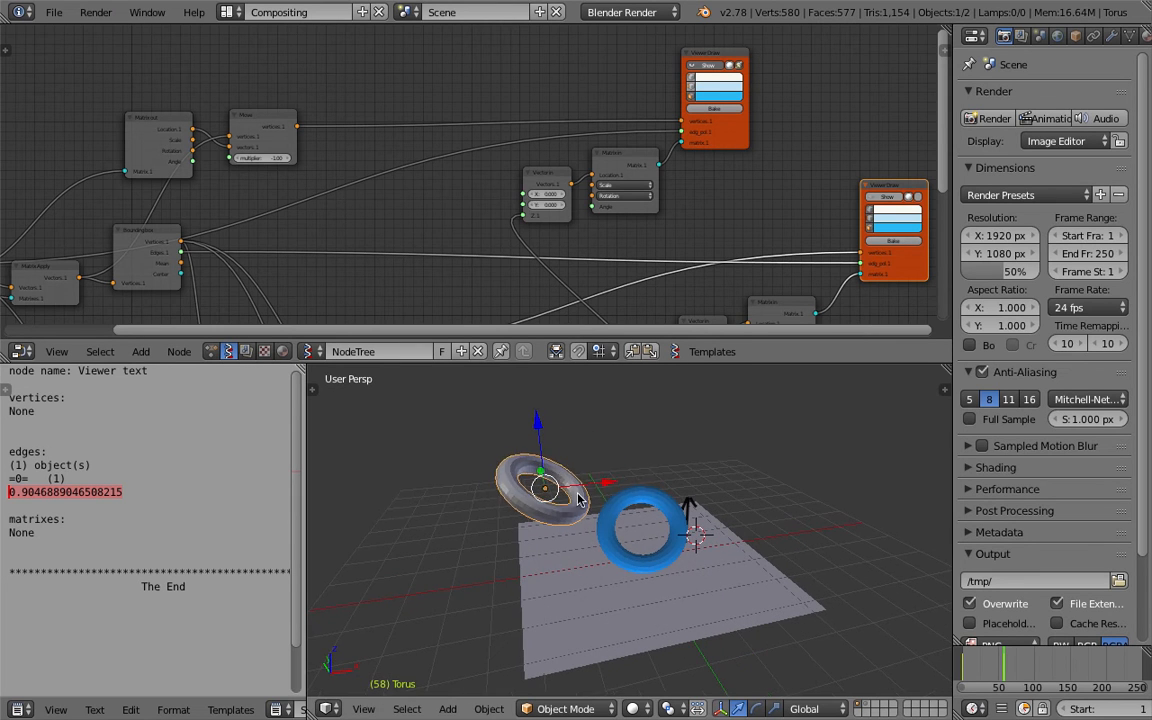
Start playing the timeline animation.
{"action": "left_click", "coordinate": [1021, 671]}
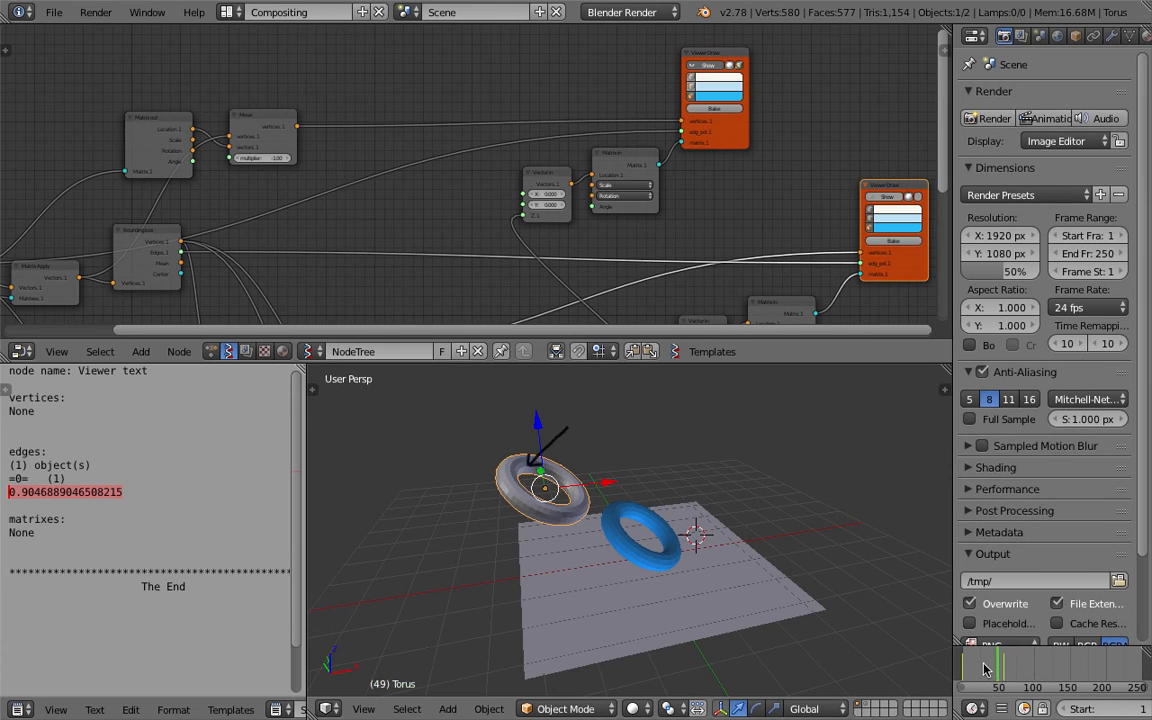
{"action": "mouse_move", "coordinate": [760, 548]}
{"action": "middle_mouse_down"}
{"action": "mouse_move", "coordinate": [730, 543]}
{"action": "mouse_move", "coordinate": [746, 508]}
{"action": "mouse_move", "coordinate": [752, 540]}
{"action": "middle_mouse_up"}
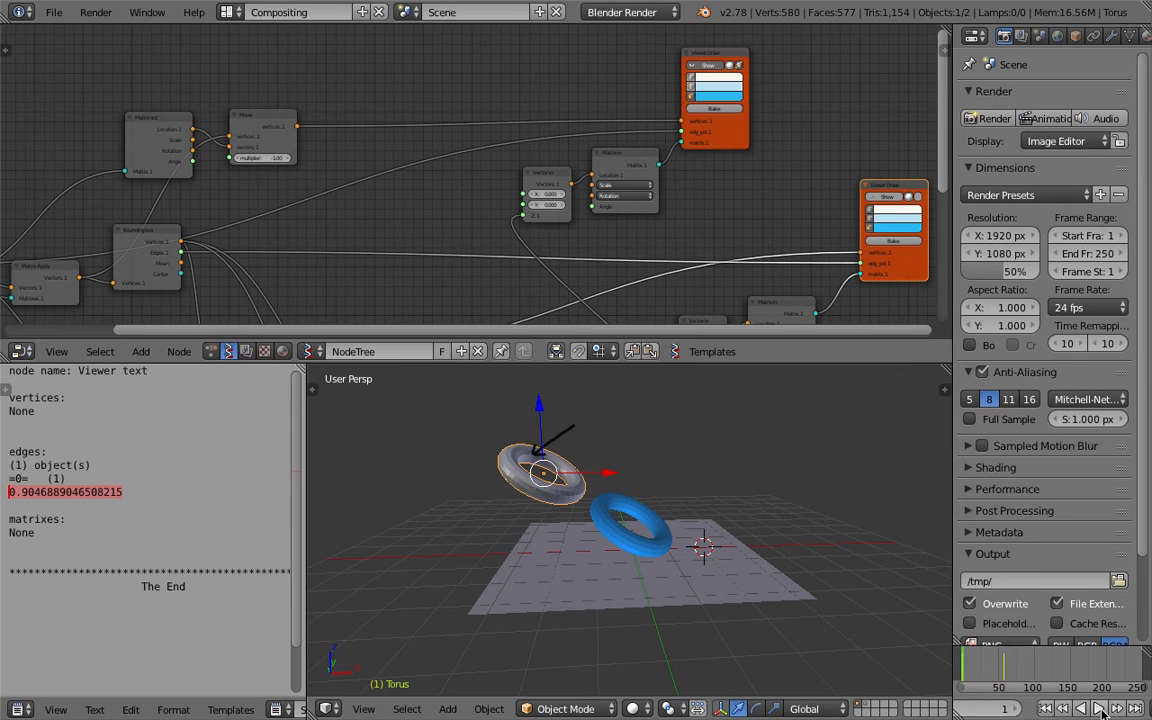
{"action": "left_click", "coordinate": [1100, 708]}
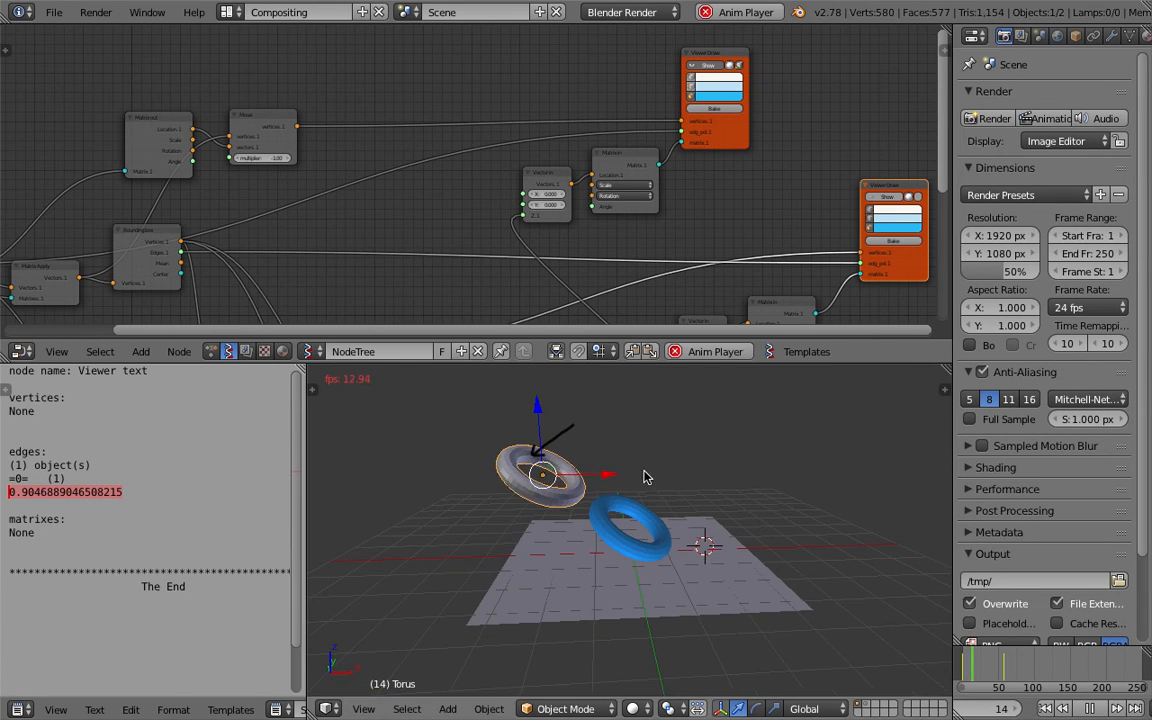
During playback, repeatedly trackball-rotate the original torus and scale it slightly to 1.02.
{"action": "key", "text": "r"}
{"action": "key", "text": "r"}
{"action": "left_click", "coordinate": [557, 438]}
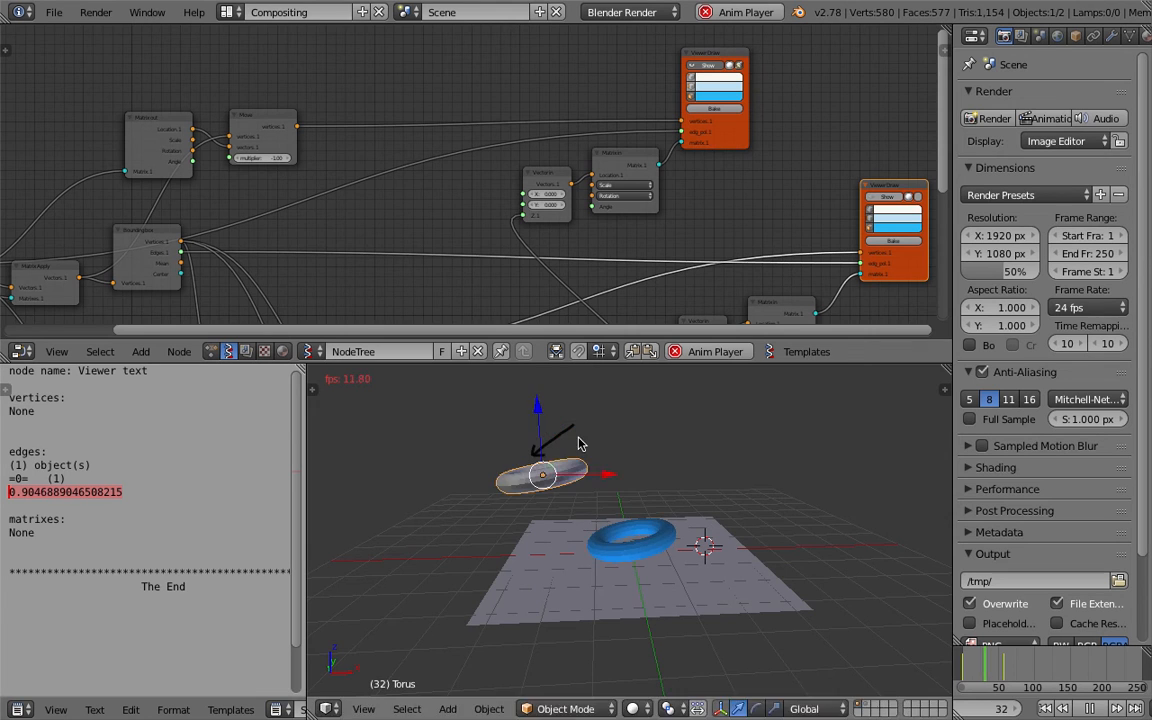
{"action": "key", "text": "r"}
{"action": "key", "text": "r"}
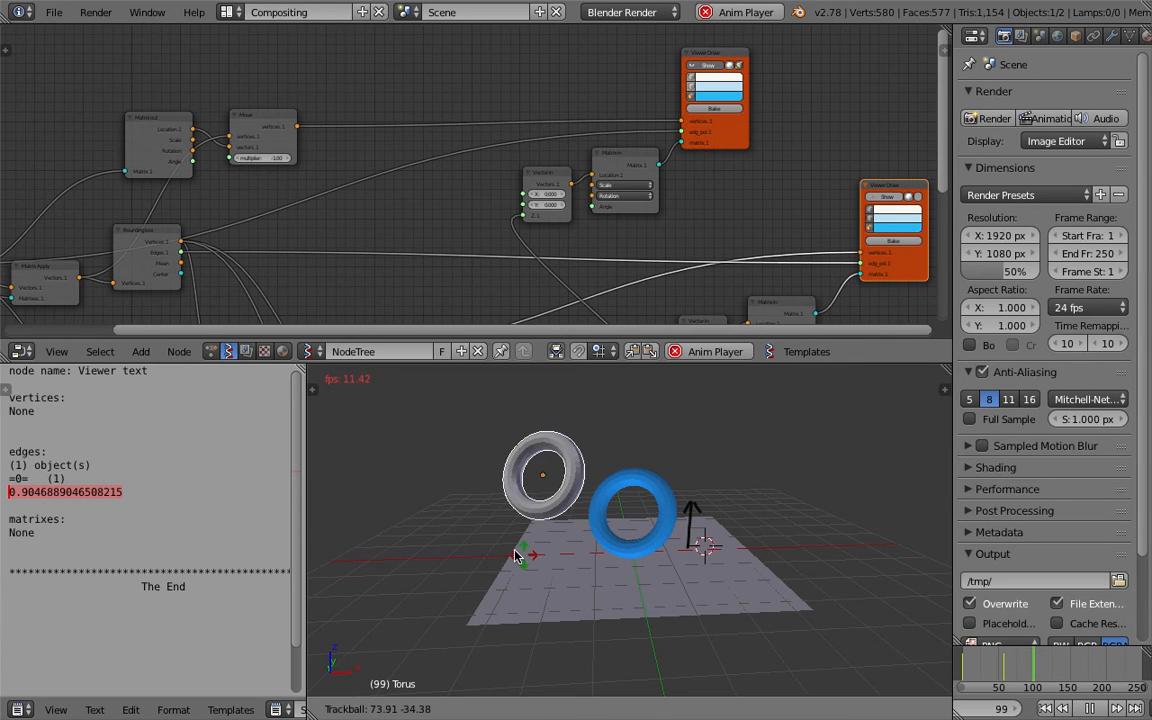
{"action": "left_click", "coordinate": [609, 450]}
{"action": "key", "text": "r"}
{"action": "key", "text": "r"}
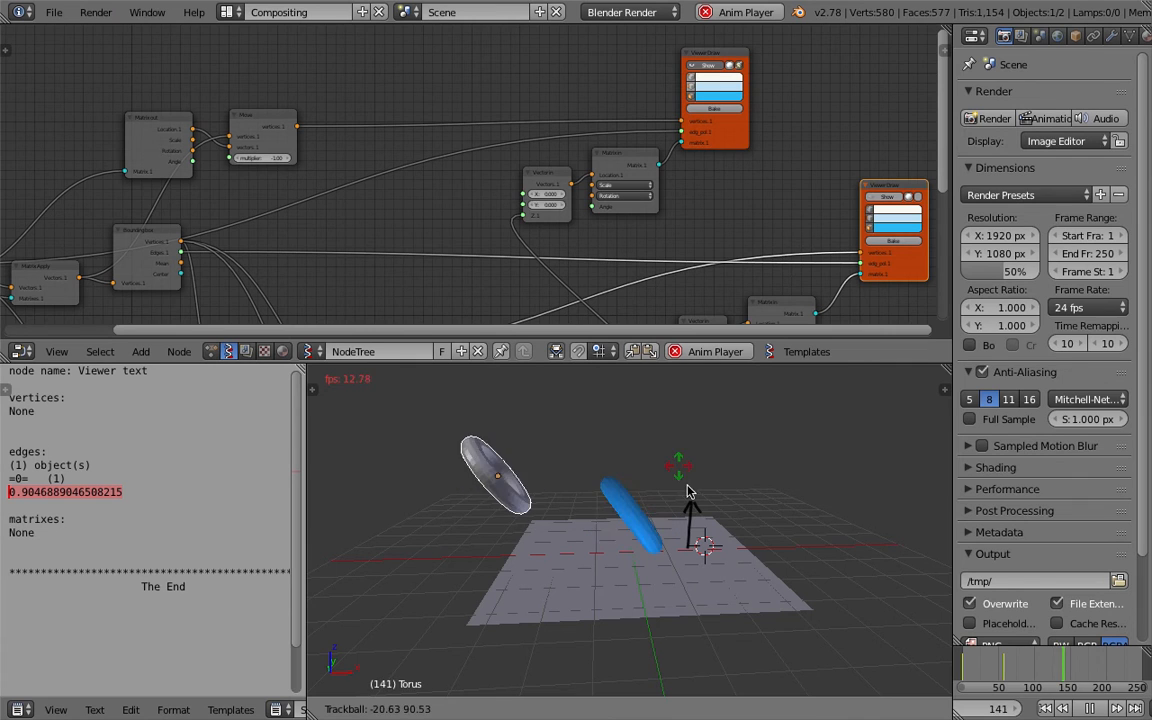
{"action": "left_click", "coordinate": [550, 525]}
{"action": "key", "text": "s"}
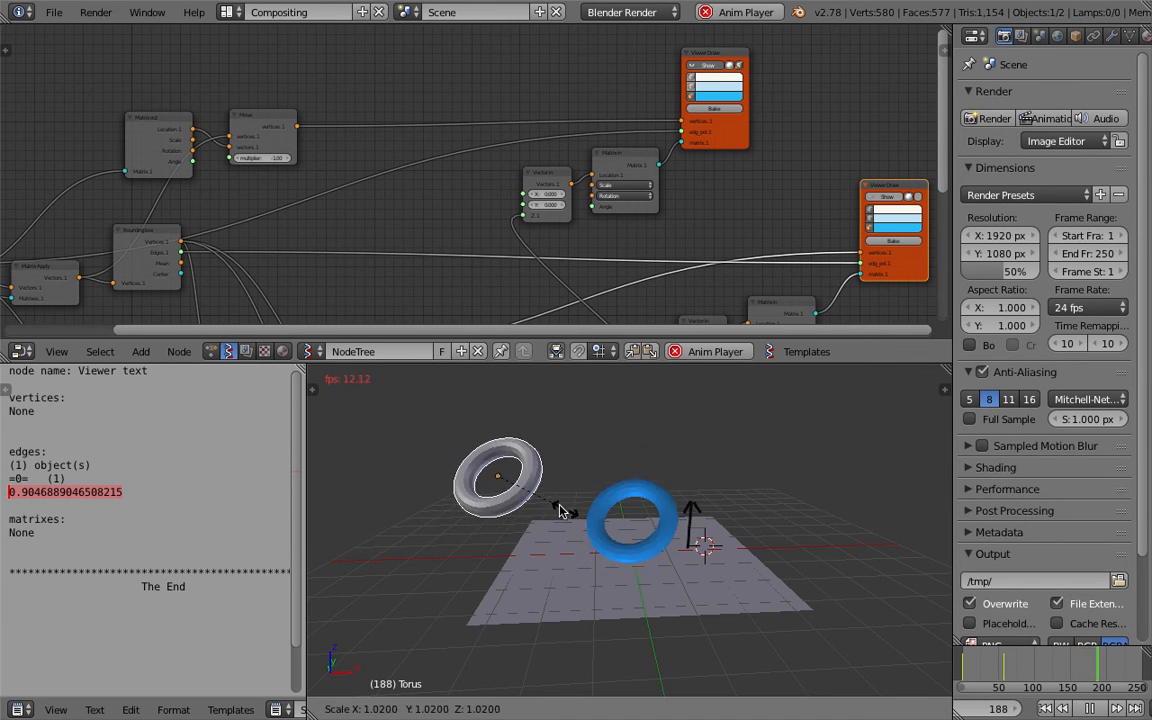
{"action": "left_click", "coordinate": [572, 512]}
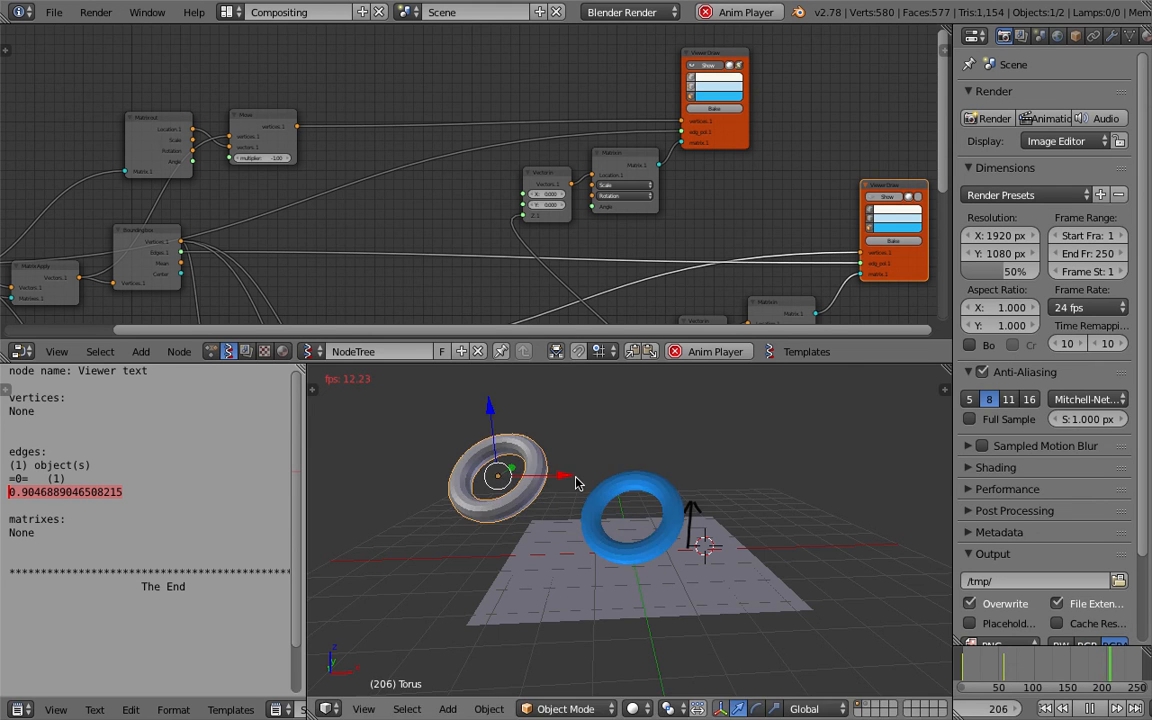
{"action": "key", "text": "r"}
{"action": "key", "text": "r"}
{"action": "left_click", "coordinate": [634, 506]}
Add a Monkey mesh to the scene.
{"action": "middle_click_drag", "start_coordinate": [770, 490], "coordinate": [757, 489]}
{"action": "key", "text": "shift+a"}
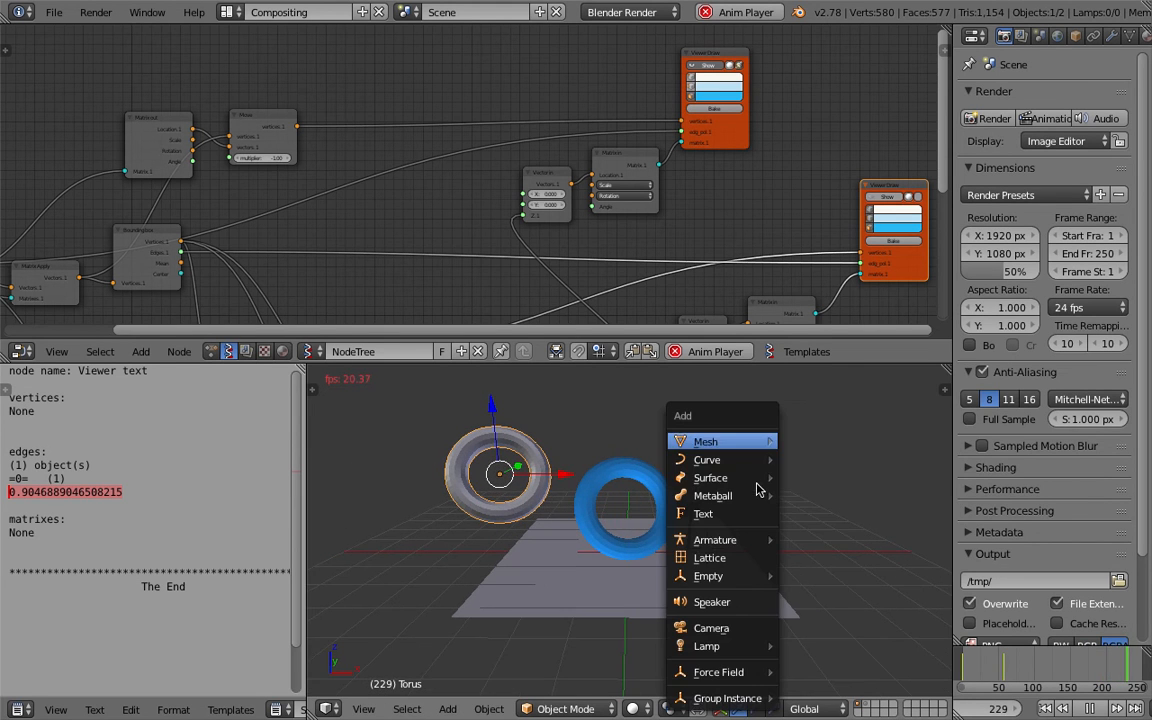
{"action": "mouse_move", "coordinate": [763, 442]}
{"action": "left_click", "coordinate": [833, 613]}
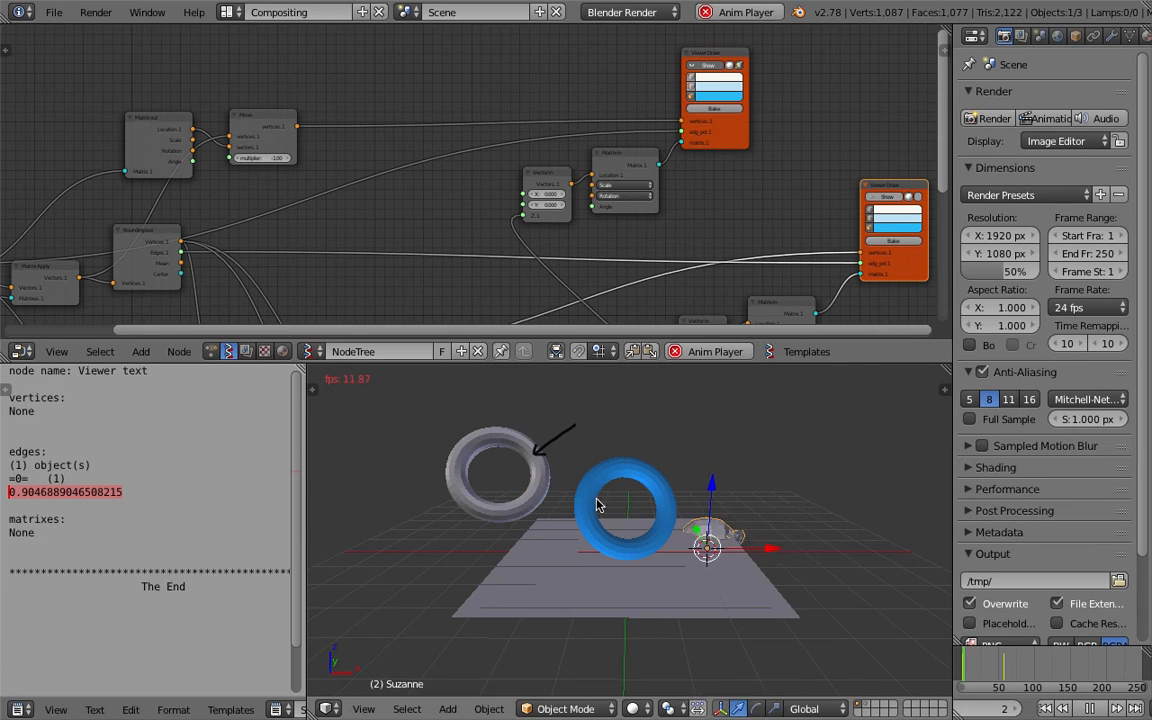
Move the Monkey object to the right side of the scene.
{"action": "key", "text": "g"}
{"action": "left_click", "coordinate": [762, 484]}
{"action": "middle_click_drag", "start_coordinate": [762, 484], "coordinate": [737, 488]}
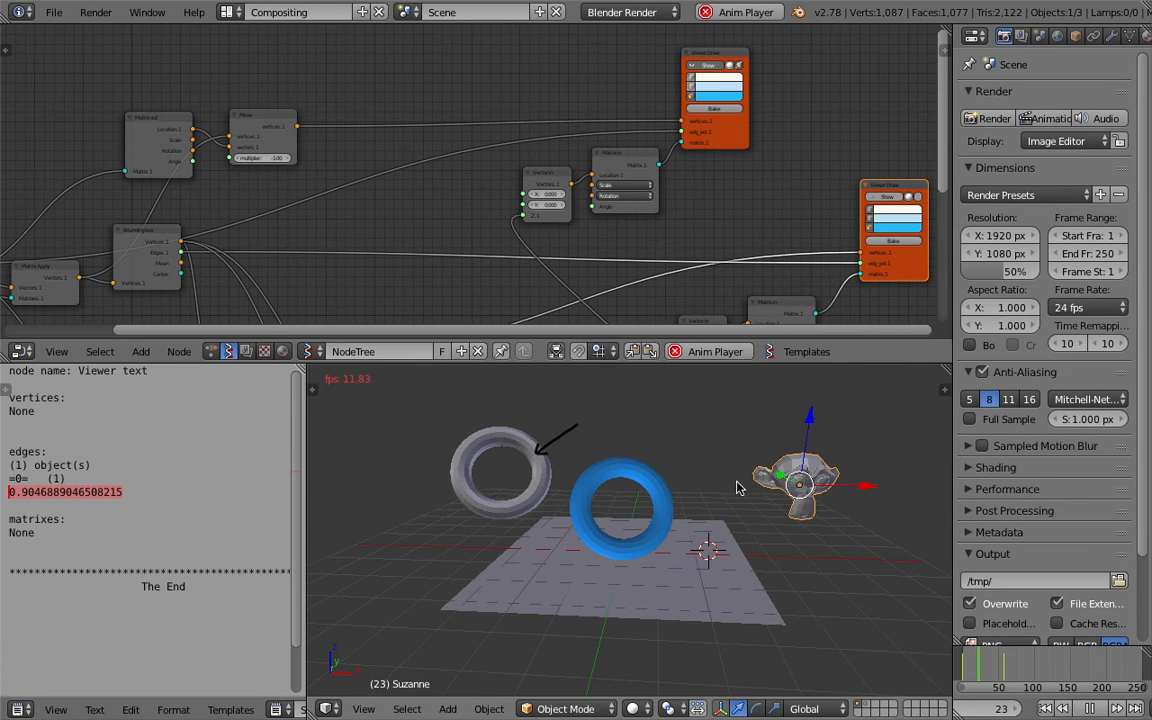
Load the selected Monkey into the Objects In node using Get selection.
{"action": "scroll", "coordinate": [148, 160], "scroll_direction": "down", "scroll_amount": 1}
{"action": "middle_click_drag", "start_coordinate": [716, 139], "coordinate": [466, 145]}
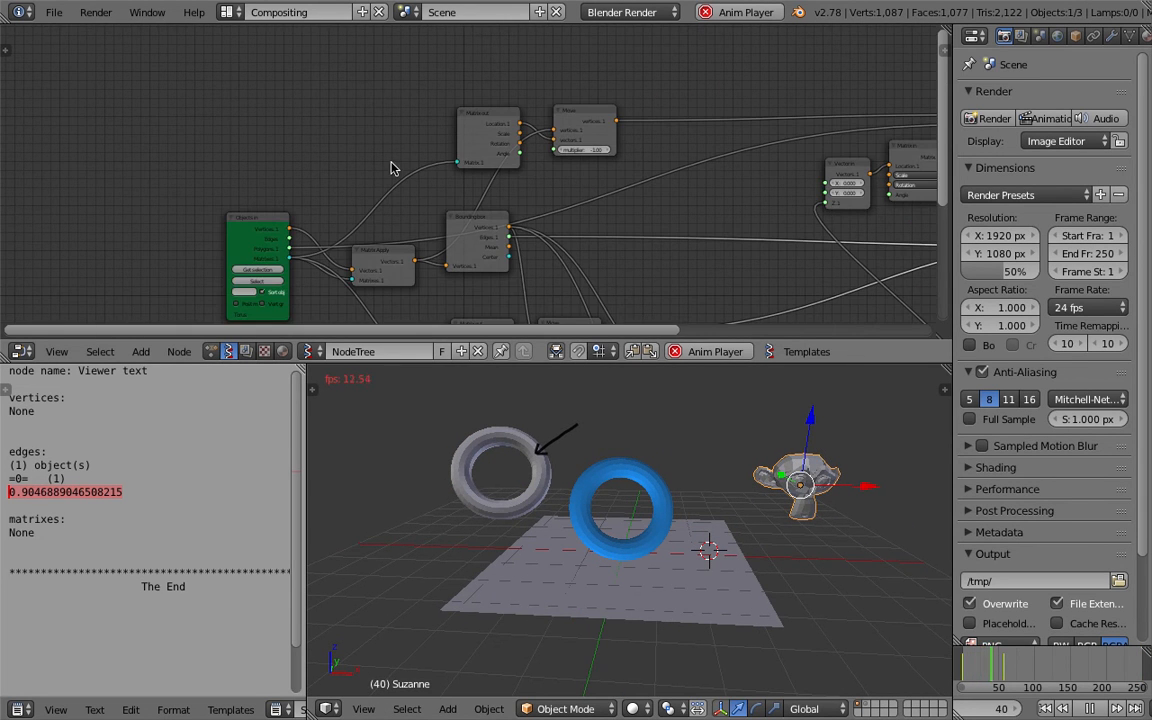
{"action": "left_click", "coordinate": [261, 272]}
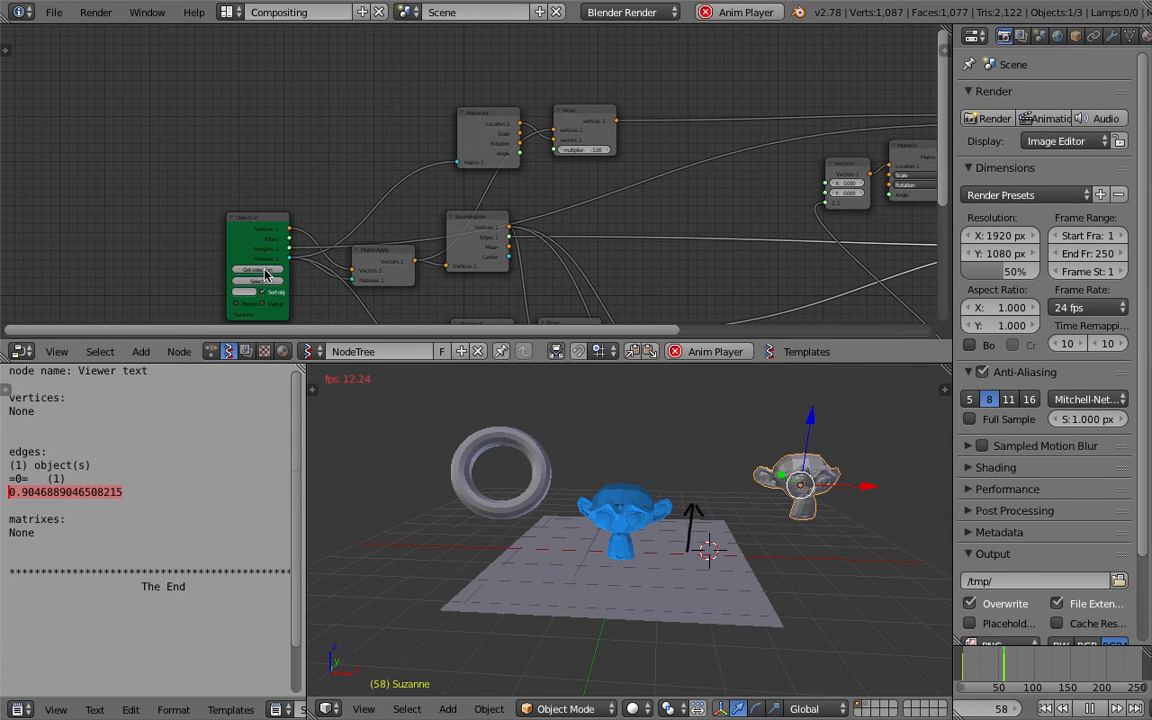
During playback, repeatedly trackball-rotate the original Monkey object to test the bounding and placement.
{"action": "key", "text": "r"}
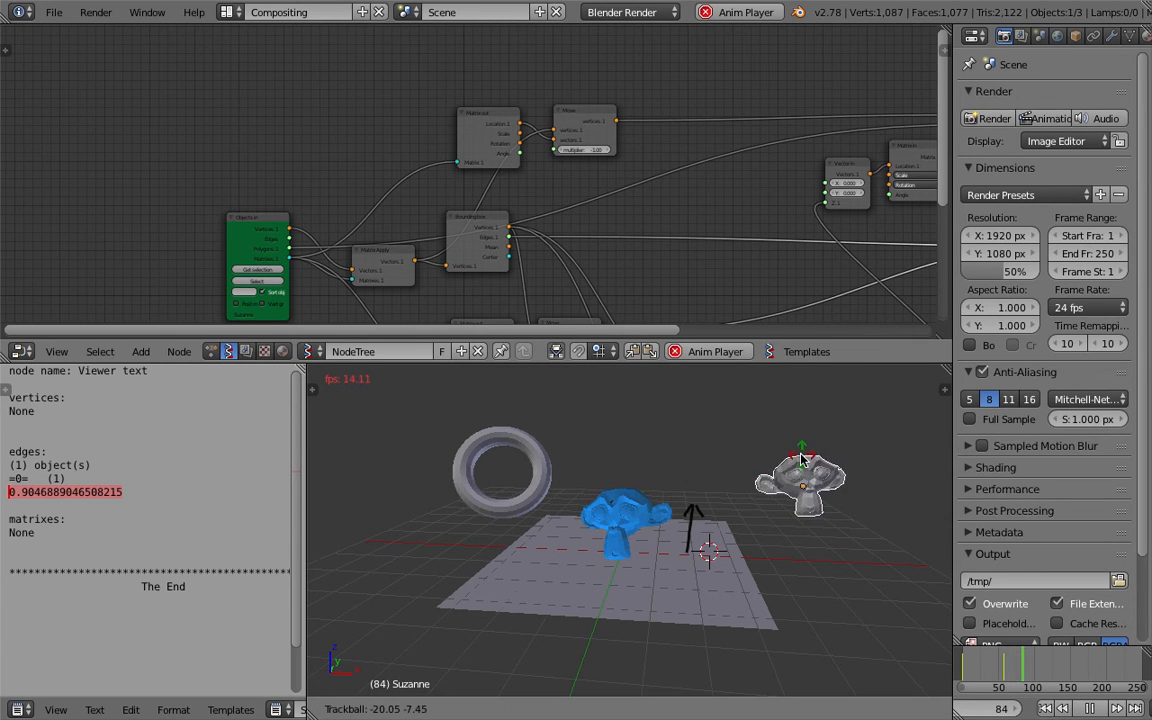
{"action": "left_click", "coordinate": [798, 430]}
{"action": "key", "text": "r"}
{"action": "key", "text": "r"}
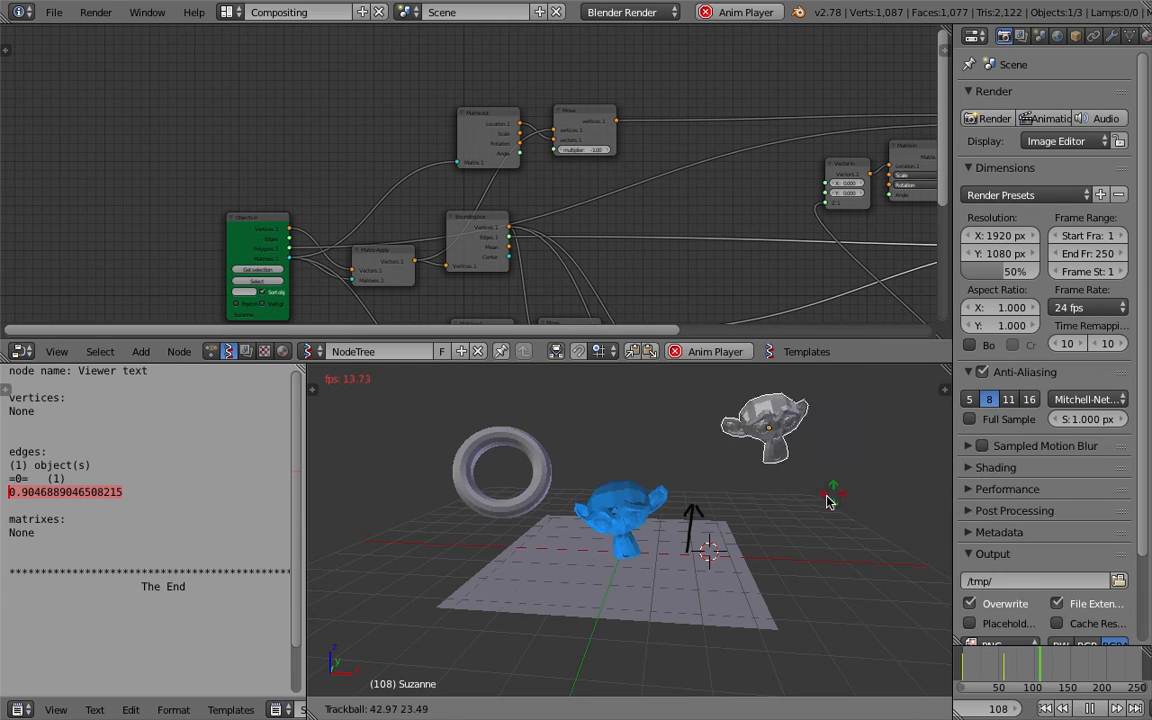
{"action": "left_click", "coordinate": [869, 463]}
{"action": "key", "text": "r"}
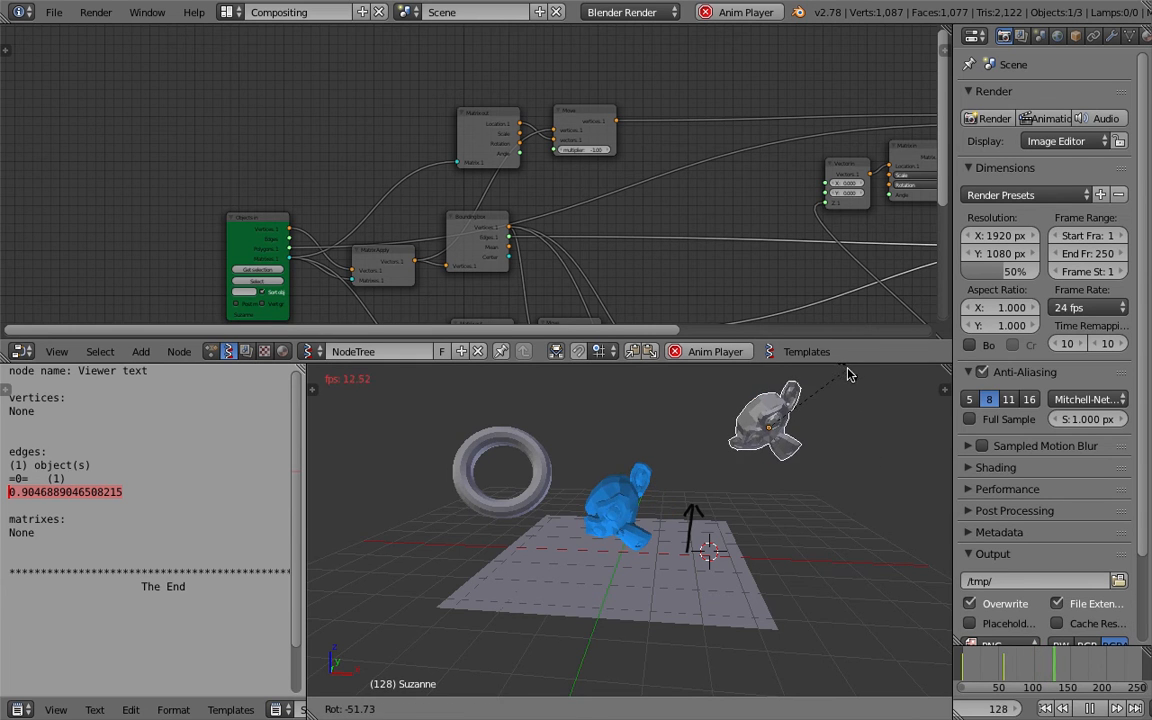
{"action": "left_click", "coordinate": [829, 690]}
{"action": "middle_click_drag", "start_coordinate": [687, 521], "coordinate": [704, 476]}
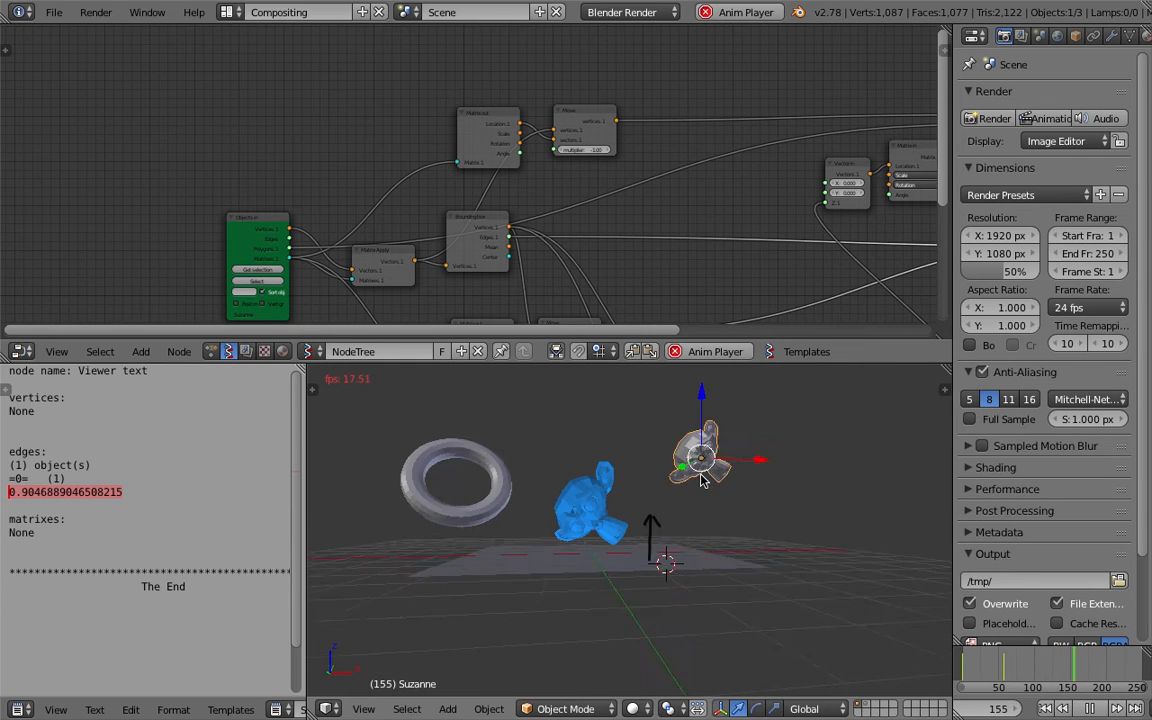
{"action": "scroll", "coordinate": [700, 476], "scroll_direction": "up", "scroll_amount": 3}
{"action": "middle_click_drag", "start_coordinate": [790, 470], "coordinate": [805, 465]}
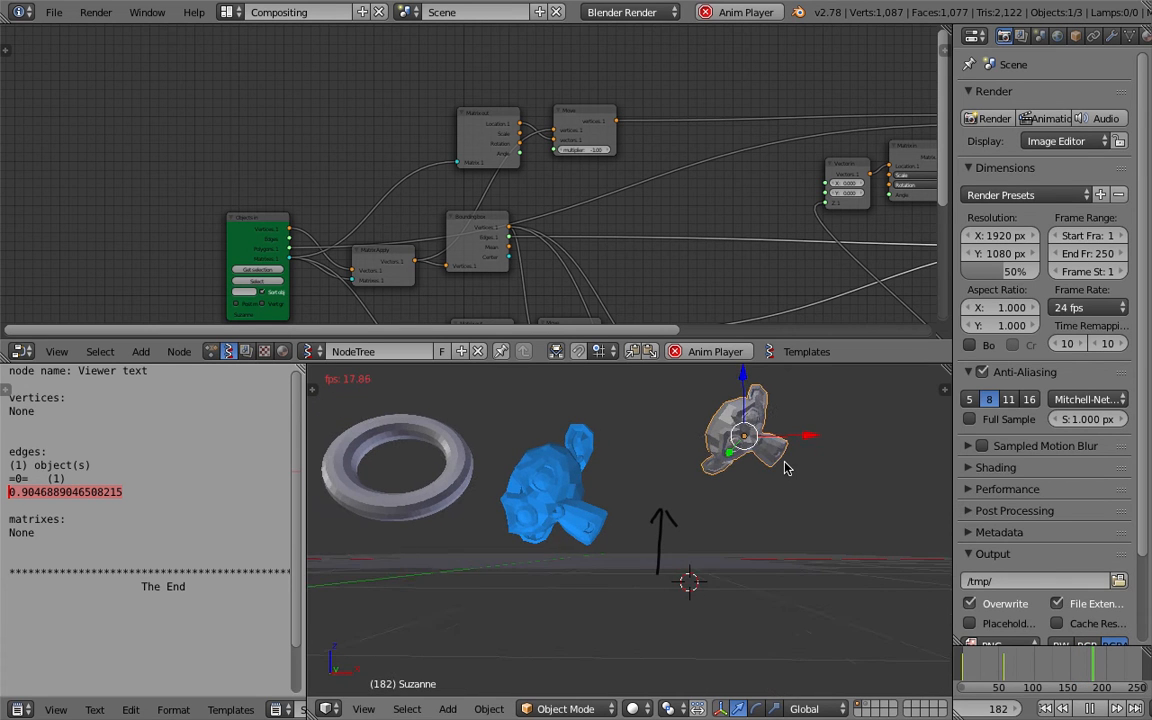
{"action": "key", "text": "r"}
{"action": "key", "text": "r"}
{"action": "left_click", "coordinate": [812, 444]}
{"action": "middle_click_drag", "start_coordinate": [760, 430], "coordinate": [725, 510]}
{"action": "key", "text": "r"}
{"action": "key", "text": "r"}
{"action": "left_click", "coordinate": [729, 472]}
Enlarge the node editor area above the 3D viewport.
{"action": "scroll", "coordinate": [725, 510], "scroll_direction": "down", "scroll_amount": 5}
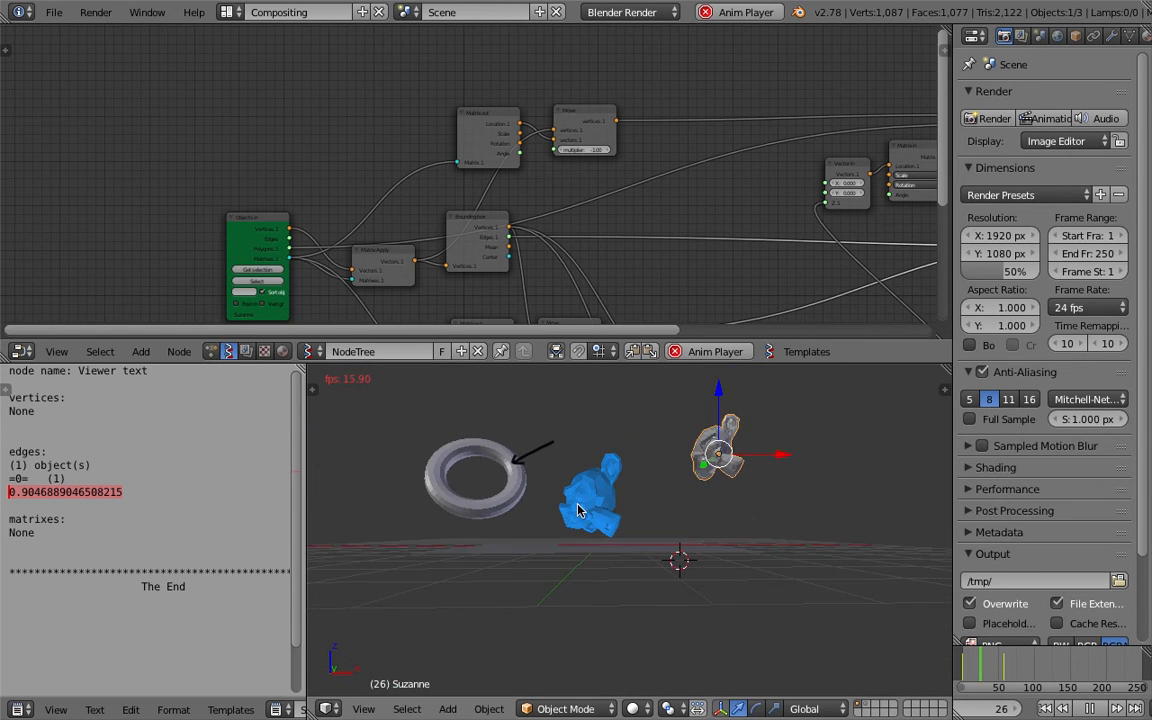
{"action": "middle_click_drag", "start_coordinate": [621, 522], "coordinate": [545, 517]}
{"action": "scroll", "coordinate": [575, 510], "scroll_direction": "up", "scroll_amount": 2}
{"action": "key", "text": "Home"}
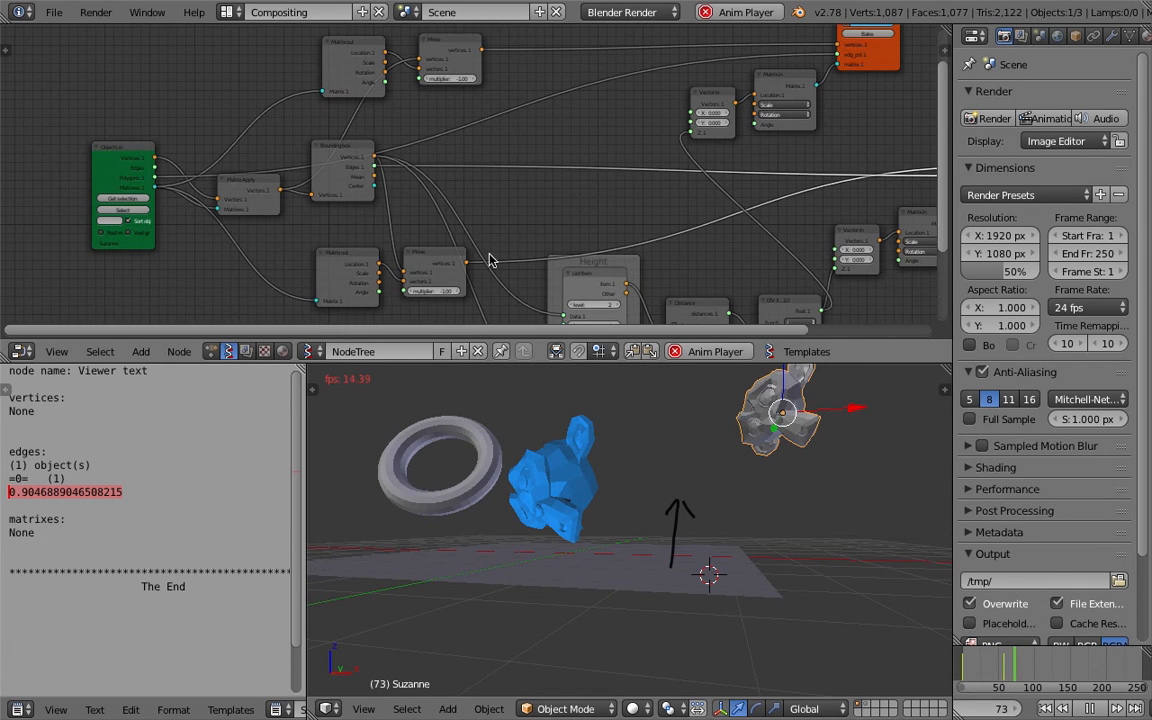
{"action": "left_click_drag", "start_coordinate": [581, 361], "coordinate": [600, 420]}
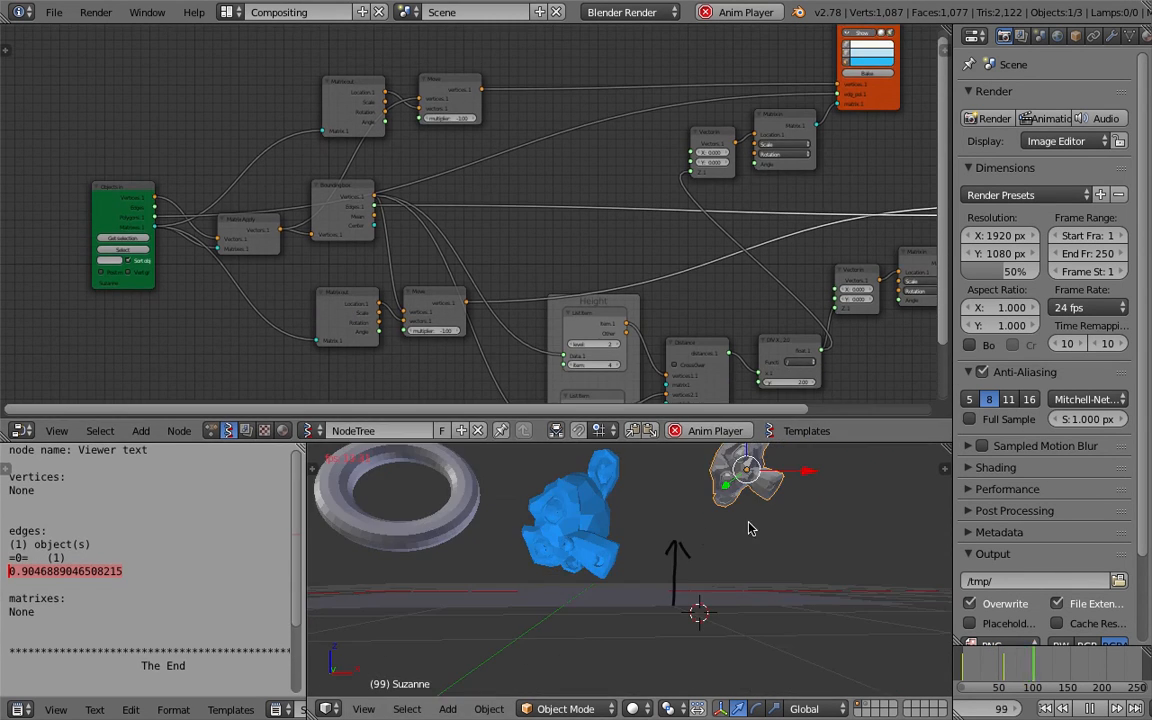
Trackball-rotate the Monkey once more and stop the animation playback.
{"action": "key", "text": "r"}
{"action": "key", "text": "r"}
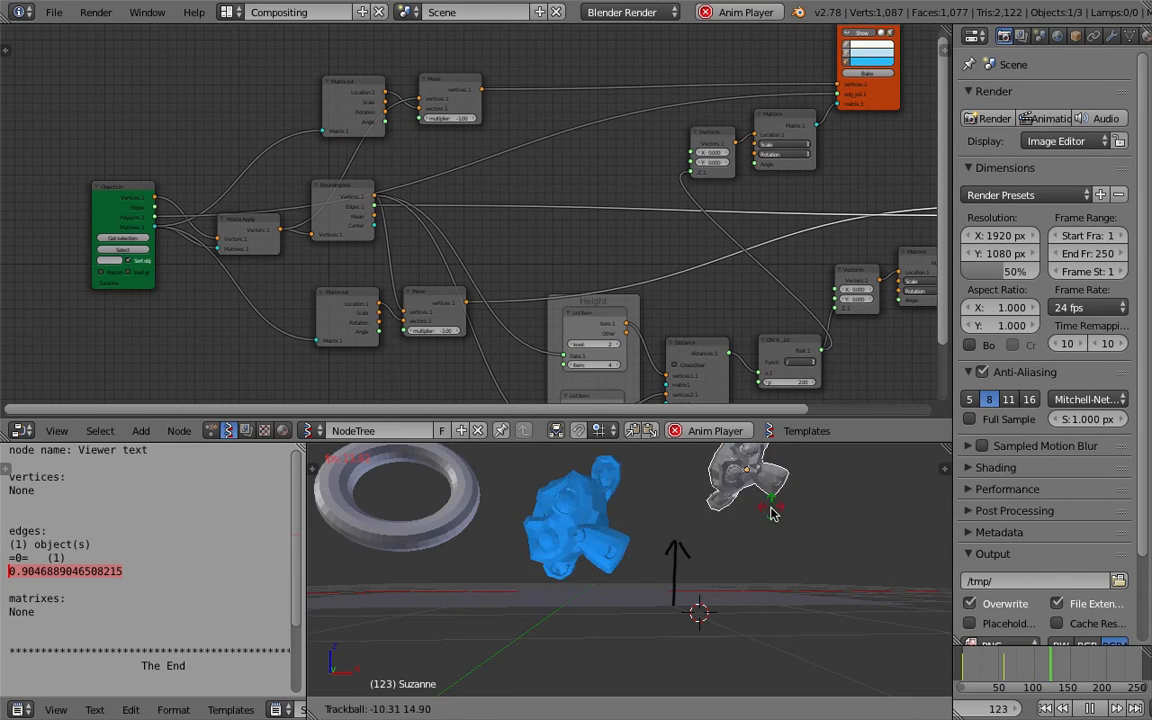
{"action": "left_click", "coordinate": [797, 527]}
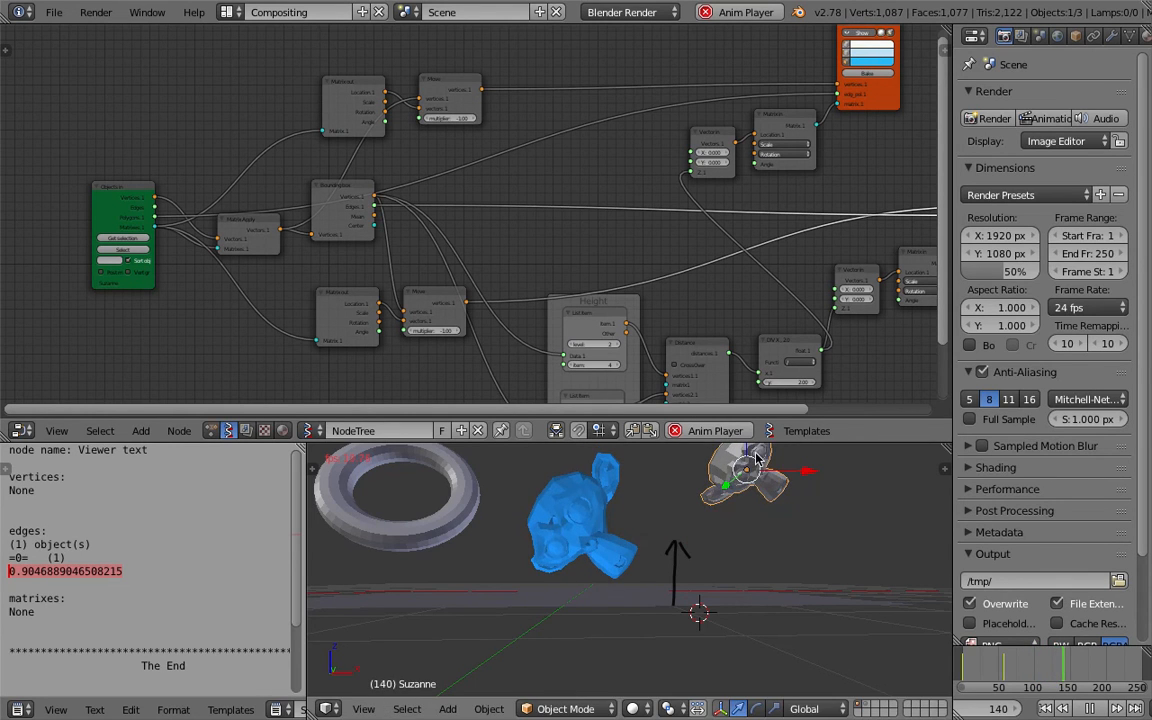
{"action": "left_click", "coordinate": [1090, 708]}
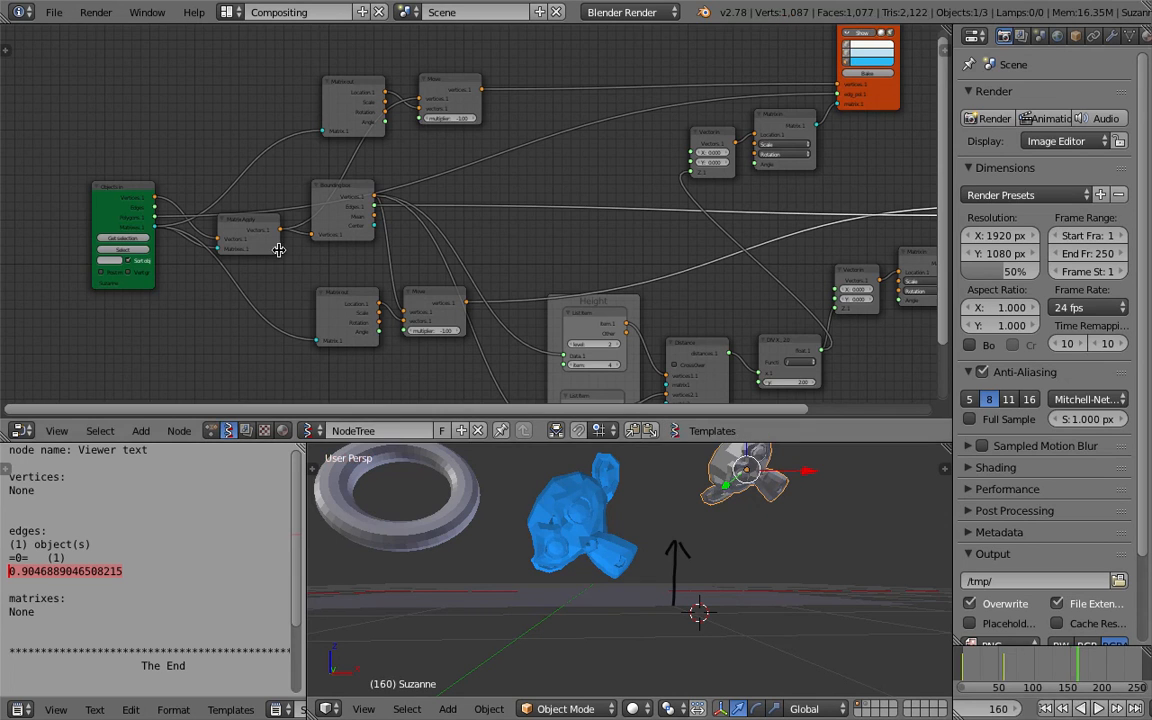
Move the Bounding box node lower in the tree and save the file.
{"action": "scroll", "coordinate": [290, 220], "scroll_direction": "up", "scroll_amount": 3}
{"action": "left_click_drag", "start_coordinate": [323, 154], "coordinate": [327, 202]}
{"action": "scroll", "coordinate": [316, 205], "scroll_direction": "down", "scroll_amount": 1}
{"action": "key", "text": "ctrl+s"}
{"action": "left_click", "coordinate": [314, 209]}
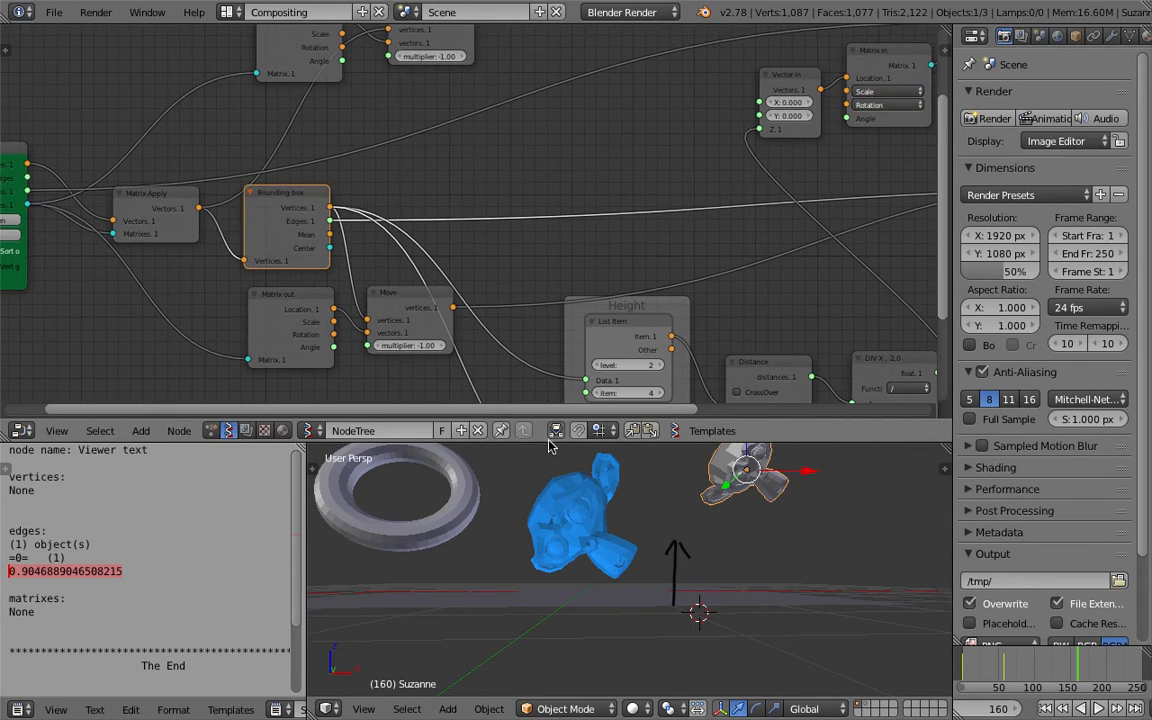
Enlarge the node editor further and reposition a Move node above the Bounding box node.
{"action": "left_click_drag", "start_coordinate": [549, 442], "coordinate": [547, 514]}
{"action": "scroll", "coordinate": [339, 229], "scroll_direction": "down", "scroll_amount": 3}
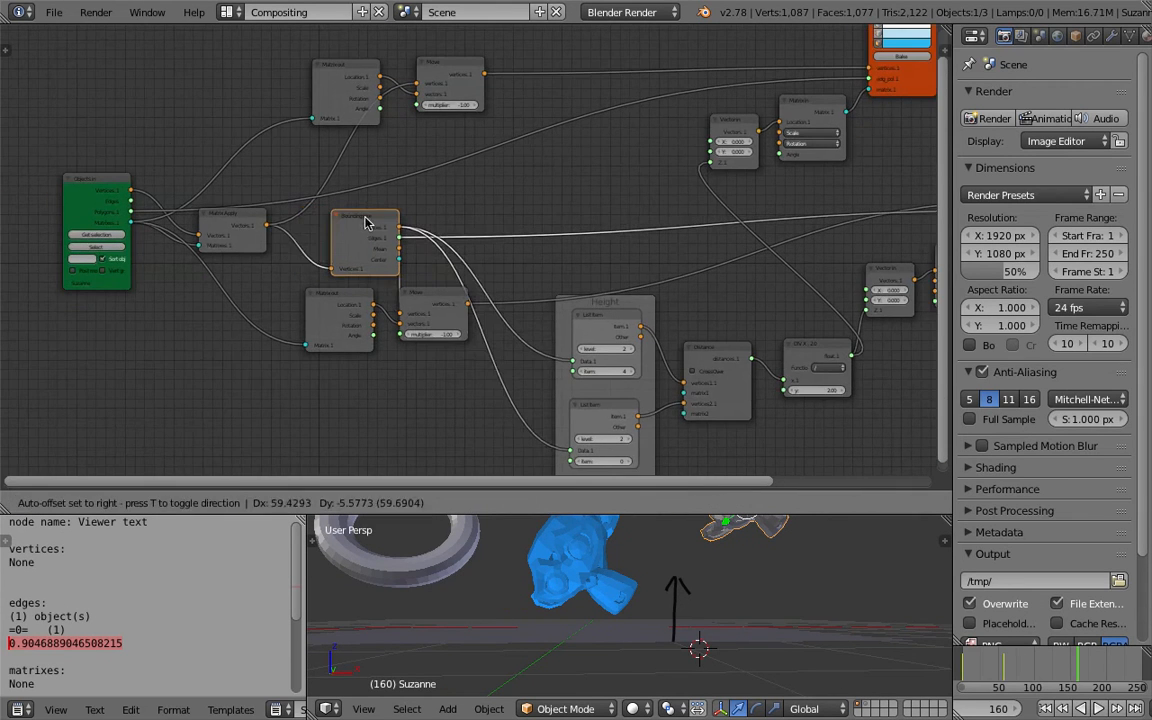
{"action": "scroll", "coordinate": [357, 252], "scroll_direction": "up", "scroll_amount": 1}
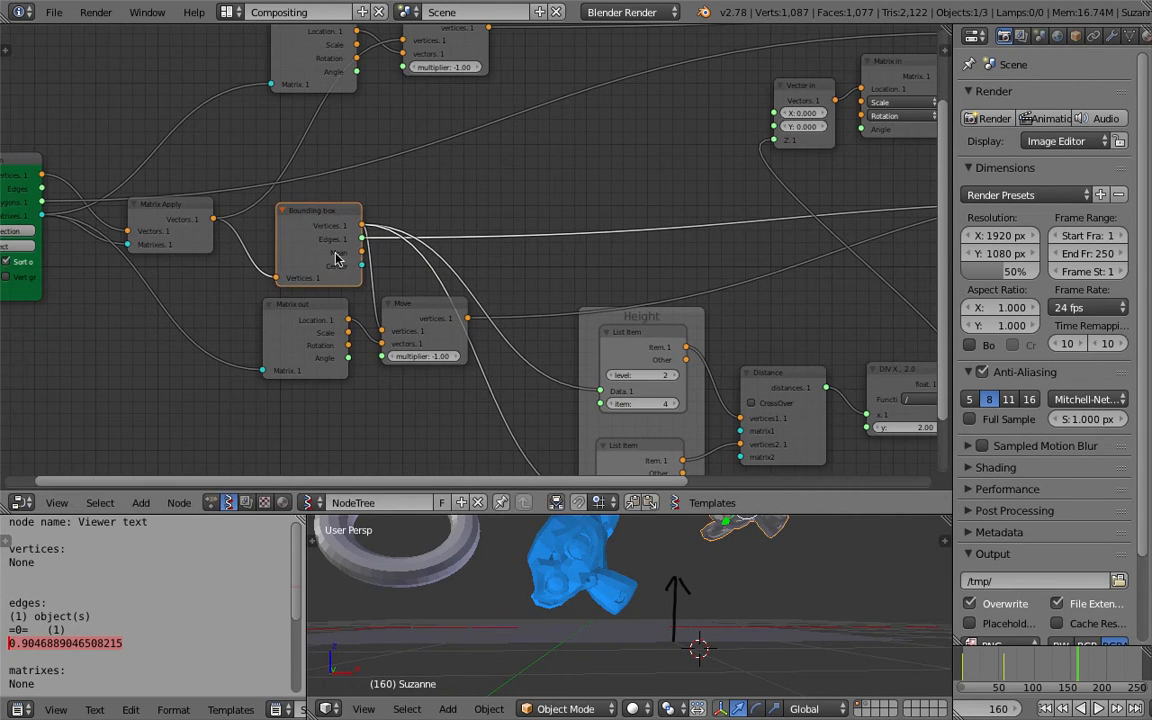
{"action": "scroll", "coordinate": [343, 262], "scroll_direction": "up", "scroll_amount": 1}
{"action": "scroll", "coordinate": [391, 303], "scroll_direction": "down", "scroll_amount": 1}
{"action": "left_click_drag", "start_coordinate": [391, 305], "coordinate": [603, 120]}
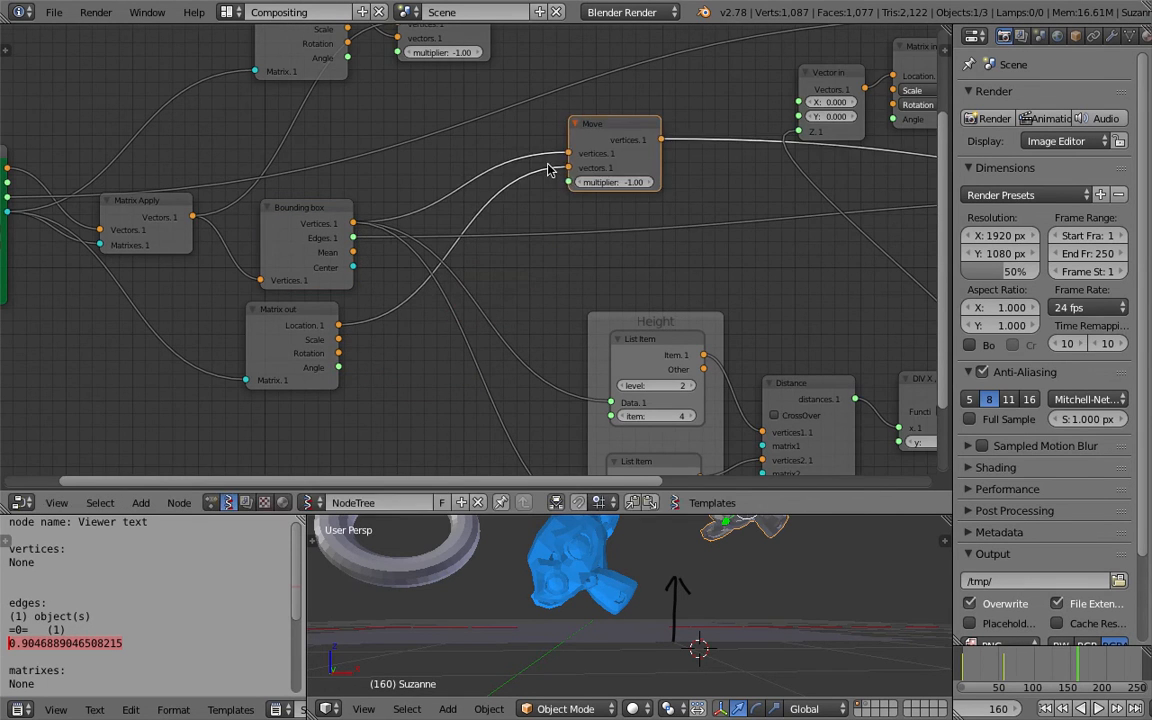
Resize the viewport and properties areas to give the node editor more room.
{"action": "scroll", "coordinate": [490, 281], "scroll_direction": "down", "scroll_amount": 1}
{"action": "left_click_drag", "start_coordinate": [323, 237], "coordinate": [353, 232]}
{"action": "middle_click_drag", "start_coordinate": [392, 256], "coordinate": [354, 261]}
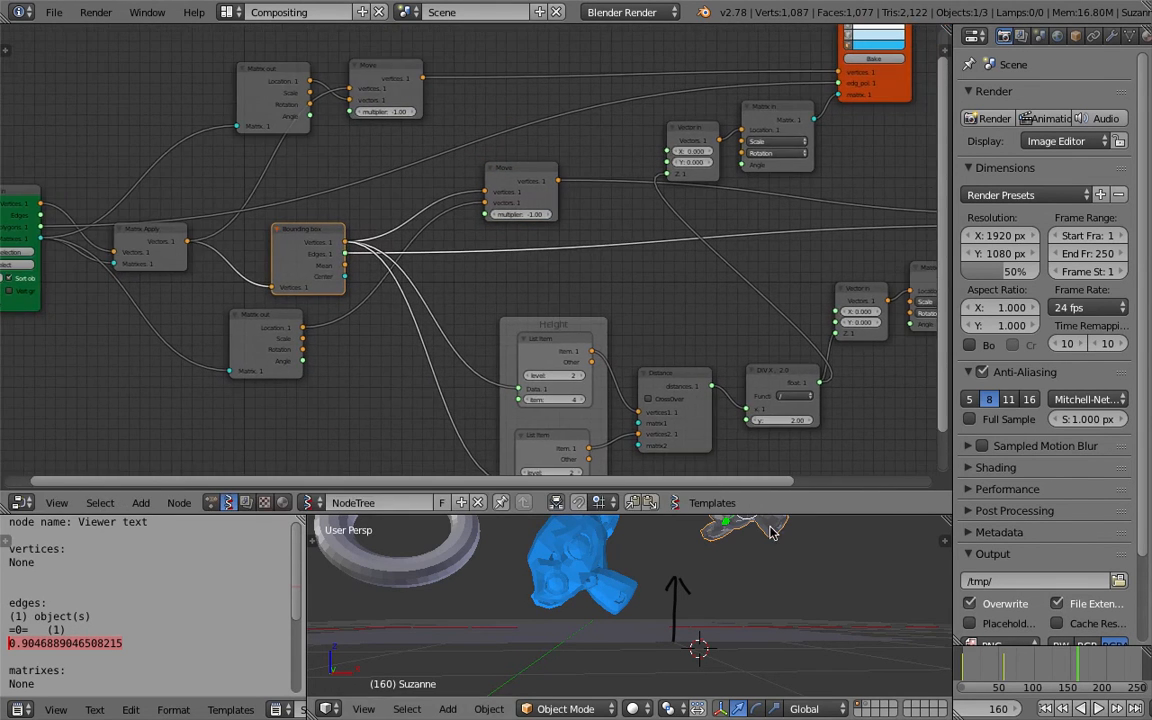
{"action": "left_click_drag", "start_coordinate": [779, 513], "coordinate": [779, 567]}
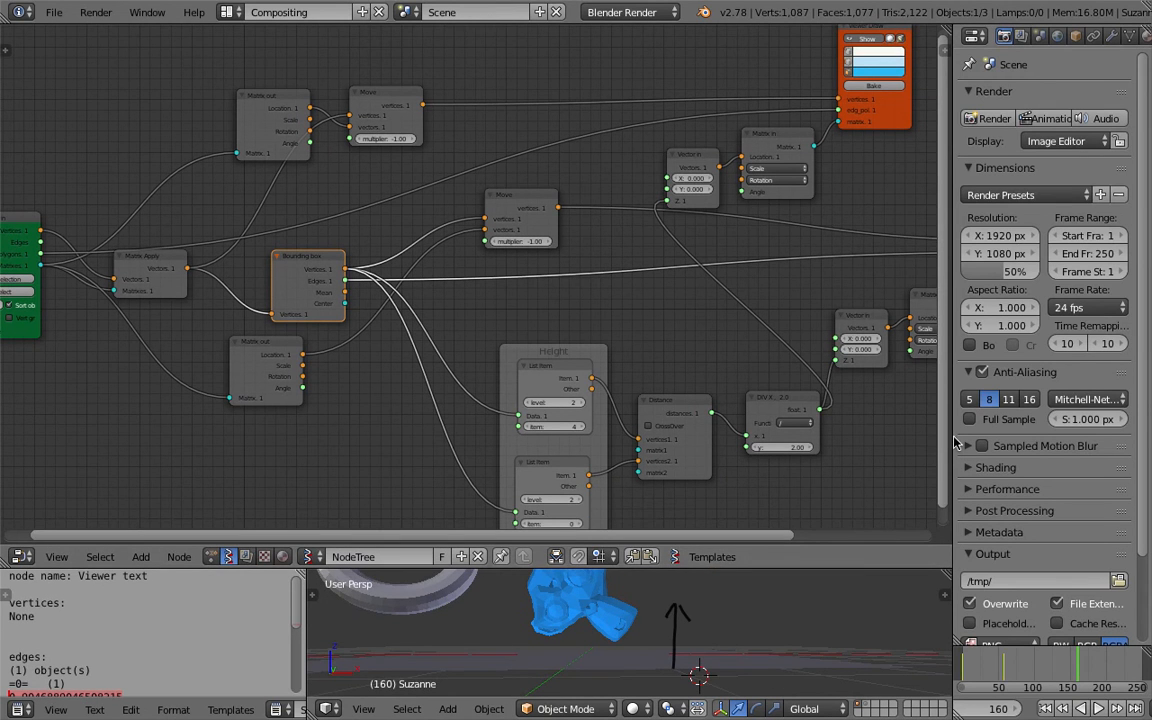
{"action": "left_click_drag", "start_coordinate": [953, 434], "coordinate": [1038, 428]}
Rearrange the Bounding box, Matrix Apply and Matrix out nodes into a tidier layout.
{"action": "scroll", "coordinate": [851, 360], "scroll_direction": "down", "scroll_amount": 1}
{"action": "middle_click_drag", "start_coordinate": [845, 360], "coordinate": [832, 328]}
{"action": "left_click_drag", "start_coordinate": [563, 309], "coordinate": [528, 294]}
{"action": "middle_click_drag", "start_coordinate": [528, 294], "coordinate": [593, 290]}
{"action": "left_click", "coordinate": [440, 260]}
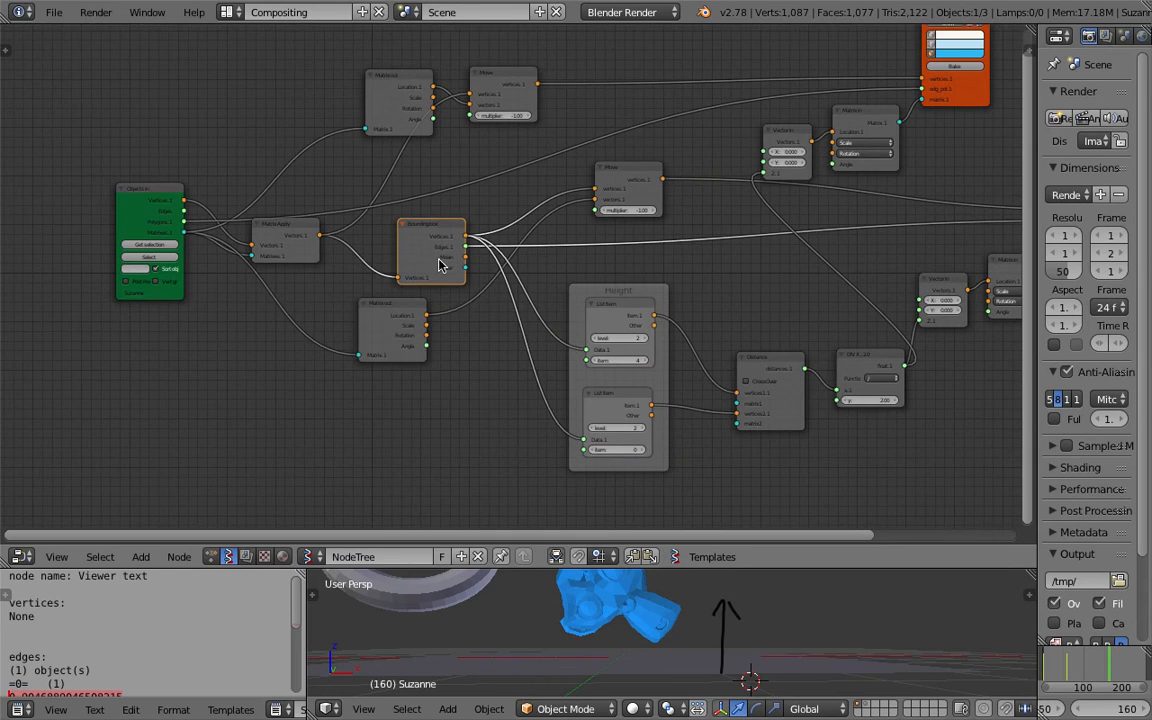
{"action": "scroll", "coordinate": [470, 282], "scroll_direction": "up", "scroll_amount": 1}
{"action": "left_click_drag", "start_coordinate": [247, 222], "coordinate": [320, 147]}
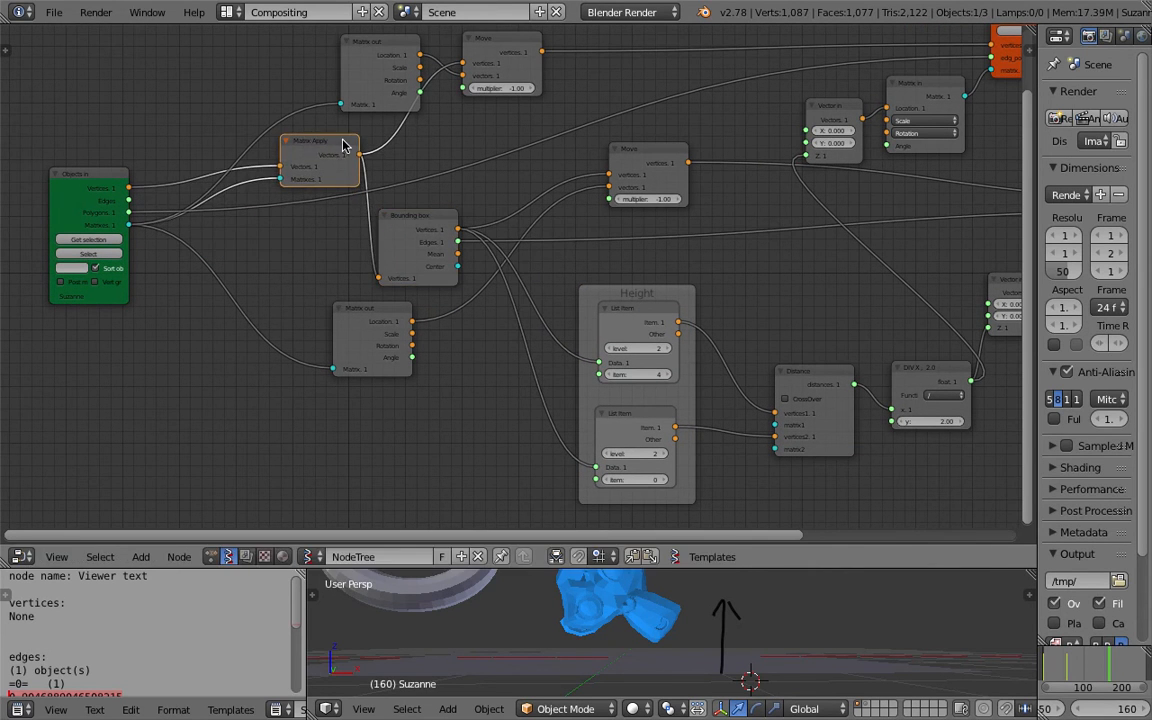
{"action": "left_click_drag", "start_coordinate": [366, 92], "coordinate": [370, 80]}
{"action": "middle_click_drag", "start_coordinate": [311, 87], "coordinate": [323, 137]}
{"action": "left_click_drag", "start_coordinate": [388, 113], "coordinate": [366, 96]}
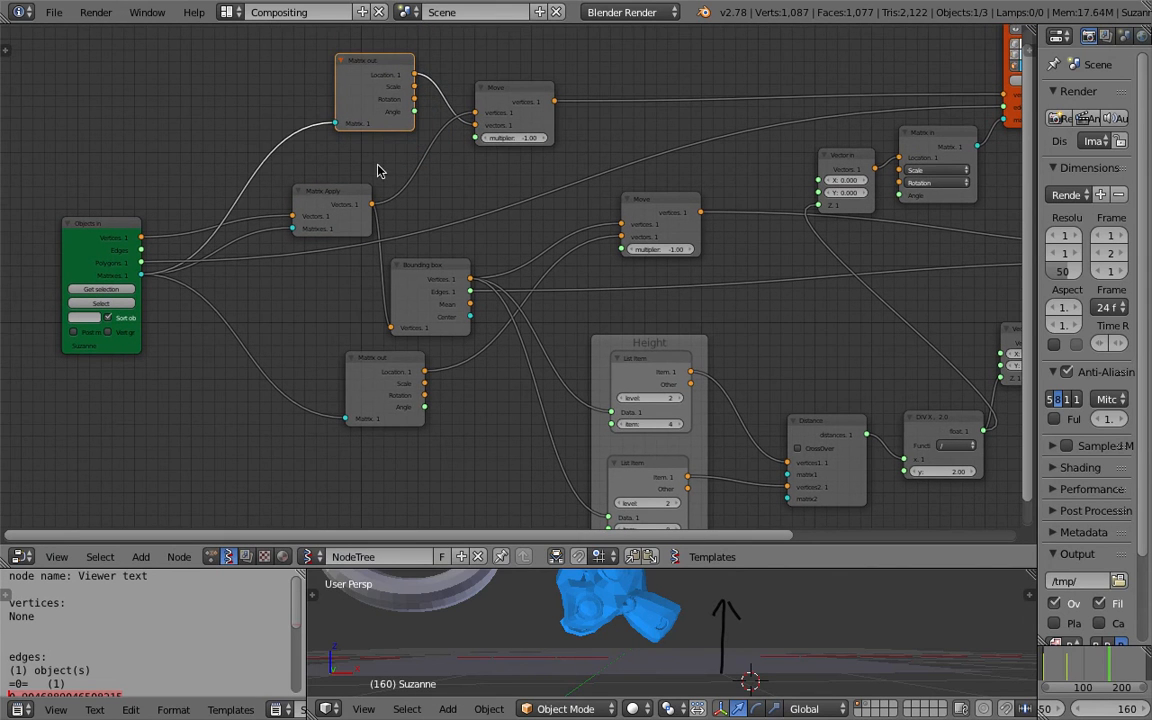
{"action": "left_click_drag", "start_coordinate": [378, 369], "coordinate": [327, 398]}
Reposition the Move nodes and the lower Matrix out node to straighten their links.
{"action": "left_click_drag", "start_coordinate": [510, 96], "coordinate": [520, 76]}
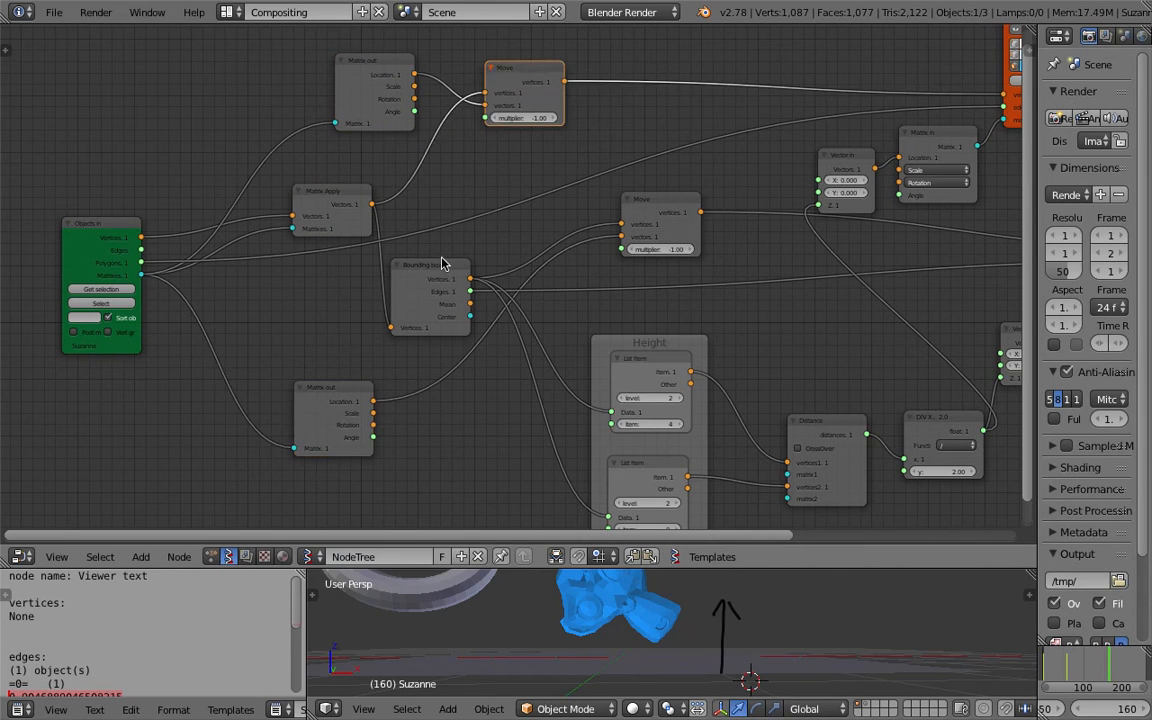
{"action": "left_click_drag", "start_coordinate": [442, 265], "coordinate": [427, 255]}
{"action": "left_click_drag", "start_coordinate": [624, 212], "coordinate": [632, 215]}
{"action": "middle_click_drag", "start_coordinate": [632, 215], "coordinate": [605, 216]}
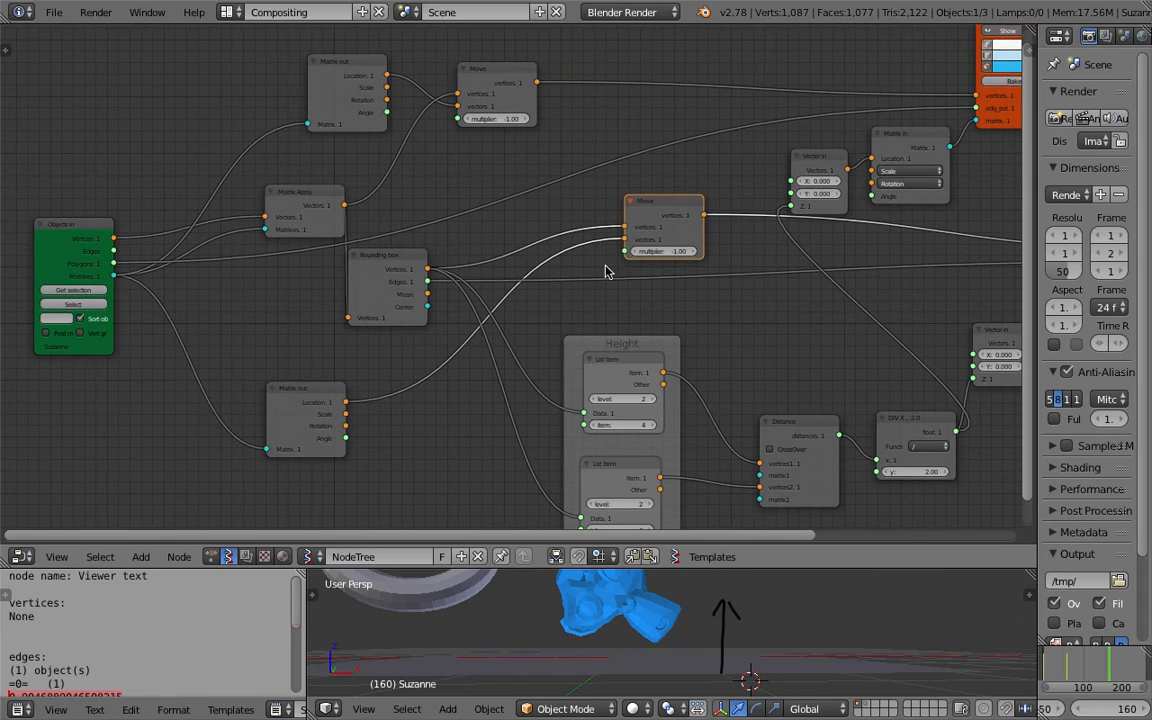
{"action": "middle_click_drag", "start_coordinate": [590, 262], "coordinate": [594, 247]}
{"action": "left_click_drag", "start_coordinate": [301, 381], "coordinate": [330, 392]}
{"action": "middle_click_drag", "start_coordinate": [330, 392], "coordinate": [353, 360]}
{"action": "left_click_drag", "start_coordinate": [358, 368], "coordinate": [306, 376]}
{"action": "scroll", "coordinate": [328, 330], "scroll_direction": "down", "scroll_amount": 1}
{"action": "left_click_drag", "start_coordinate": [346, 174], "coordinate": [333, 310]}
{"action": "middle_click_drag", "start_coordinate": [333, 310], "coordinate": [373, 297]}
{"action": "left_click_drag", "start_coordinate": [419, 110], "coordinate": [379, 168]}
{"action": "left_click_drag", "start_coordinate": [383, 317], "coordinate": [362, 301]}
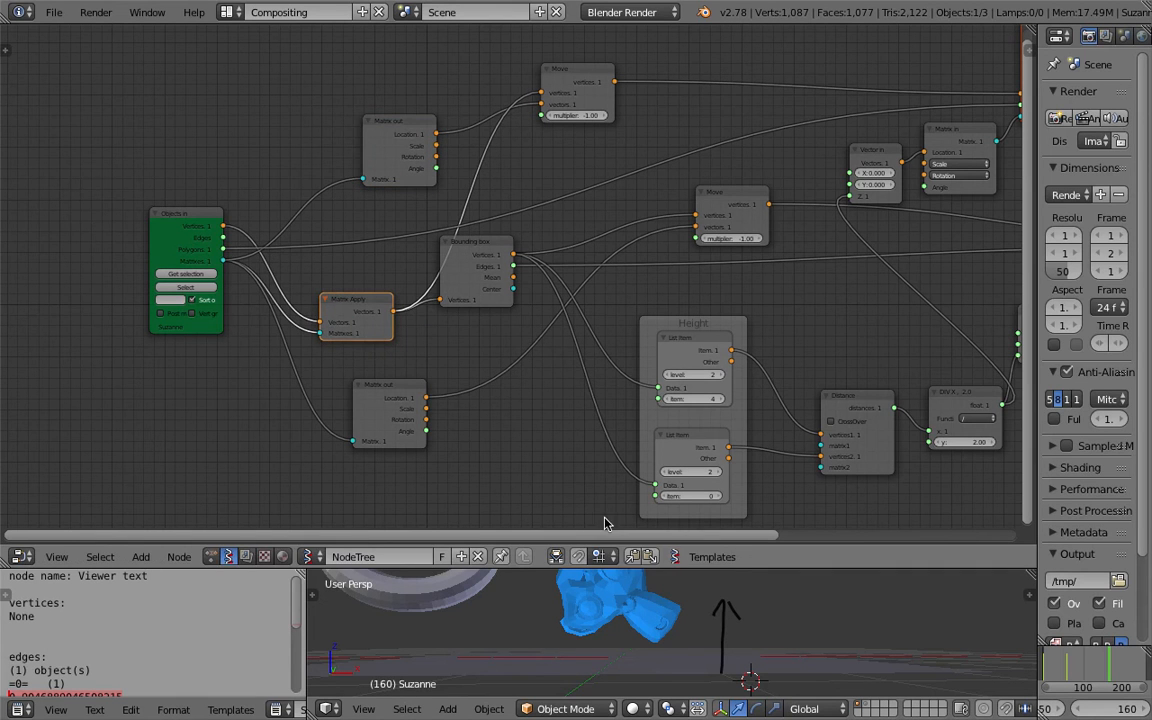
Enlarge the 3D viewport area again and nudge the Bounding box node.
{"action": "left_click_drag", "start_coordinate": [620, 567], "coordinate": [620, 457]}
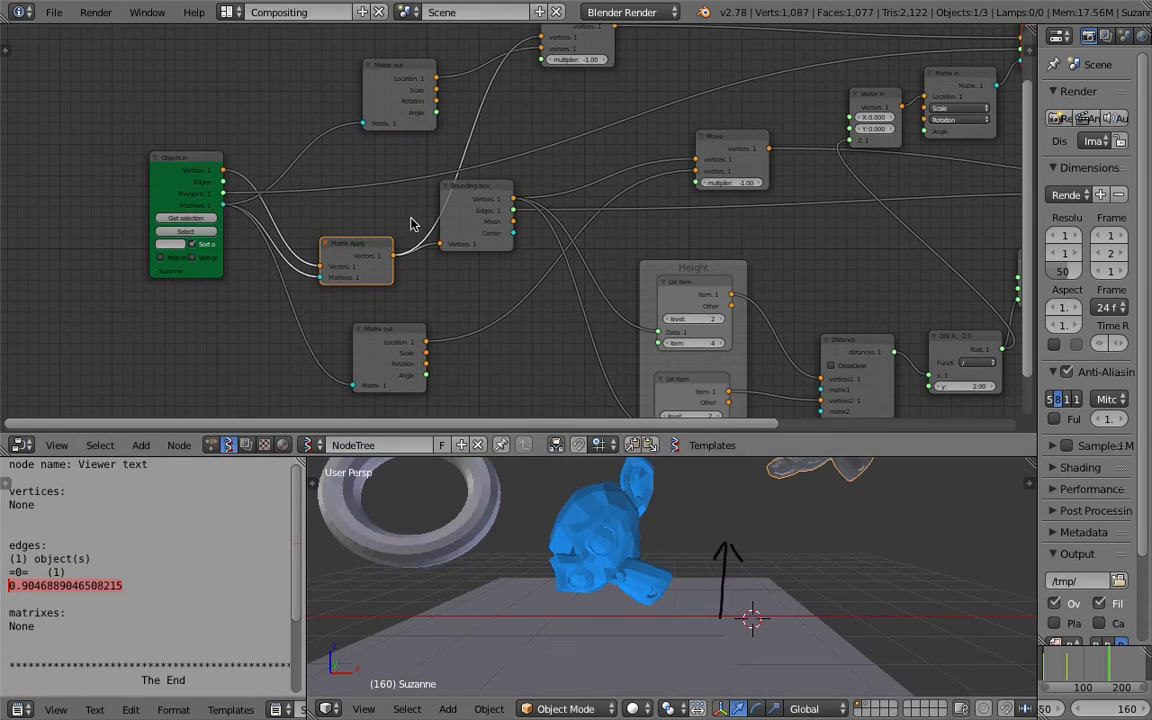
{"action": "scroll", "coordinate": [435, 206], "scroll_direction": "down", "scroll_amount": 2}
{"action": "scroll", "coordinate": [473, 220], "scroll_direction": "up", "scroll_amount": 1}
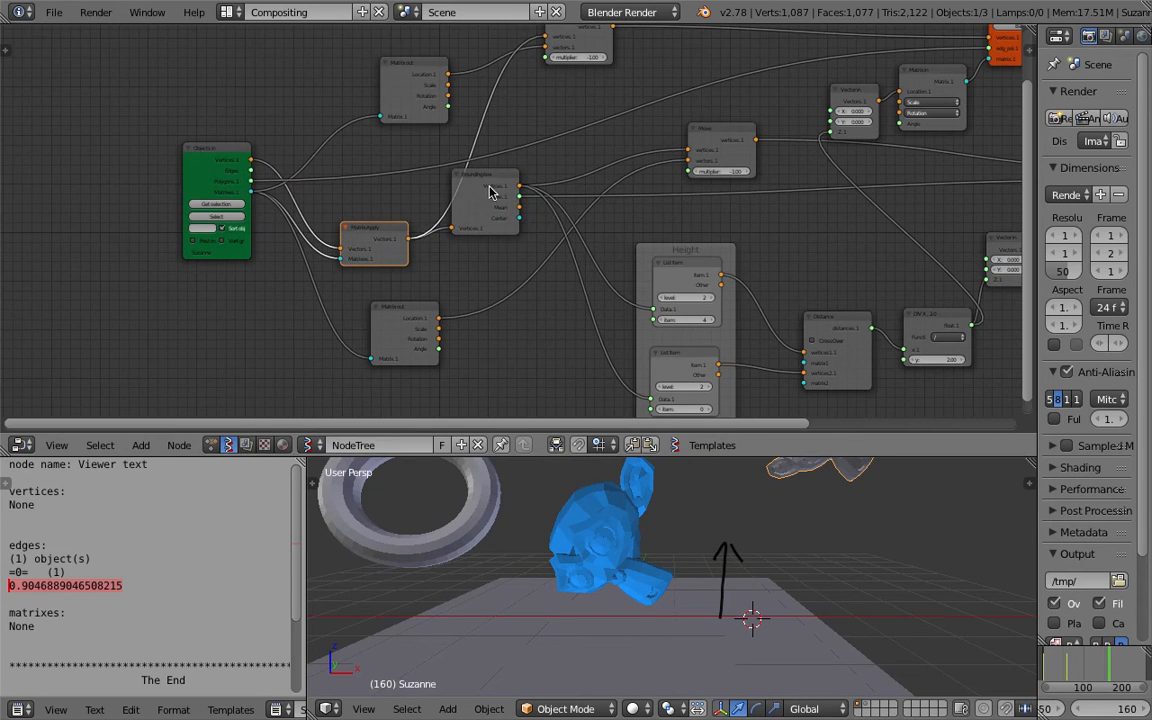
{"action": "left_click_drag", "start_coordinate": [490, 183], "coordinate": [488, 214]}
Save the file, then save a new incremented copy of it.
{"action": "left_click", "coordinate": [54, 12]}
{"action": "left_click", "coordinate": [109, 149]}
{"action": "left_click", "coordinate": [54, 12]}
{"action": "left_click", "coordinate": [86, 168]}
{"action": "left_click", "coordinate": [1022, 81]}
{"action": "left_click", "coordinate": [1069, 56]}
Rearrange the nodes around the Bounding box and Move nodes once more.
{"action": "middle_click_drag", "start_coordinate": [465, 234], "coordinate": [460, 223]}
{"action": "left_click_drag", "start_coordinate": [486, 195], "coordinate": [506, 188]}
{"action": "middle_click_drag", "start_coordinate": [524, 190], "coordinate": [392, 165]}
{"action": "scroll", "coordinate": [470, 196], "scroll_direction": "up", "scroll_amount": 1}
{"action": "left_click_drag", "start_coordinate": [588, 122], "coordinate": [599, 131]}
{"action": "middle_click_drag", "start_coordinate": [512, 188], "coordinate": [492, 171]}
{"action": "left_click_drag", "start_coordinate": [526, 243], "coordinate": [551, 299]}
{"action": "left_click", "coordinate": [560, 119]}
{"action": "left_click_drag", "start_coordinate": [570, 121], "coordinate": [571, 120]}
{"action": "middle_click_drag", "start_coordinate": [580, 156], "coordinate": [548, 142]}
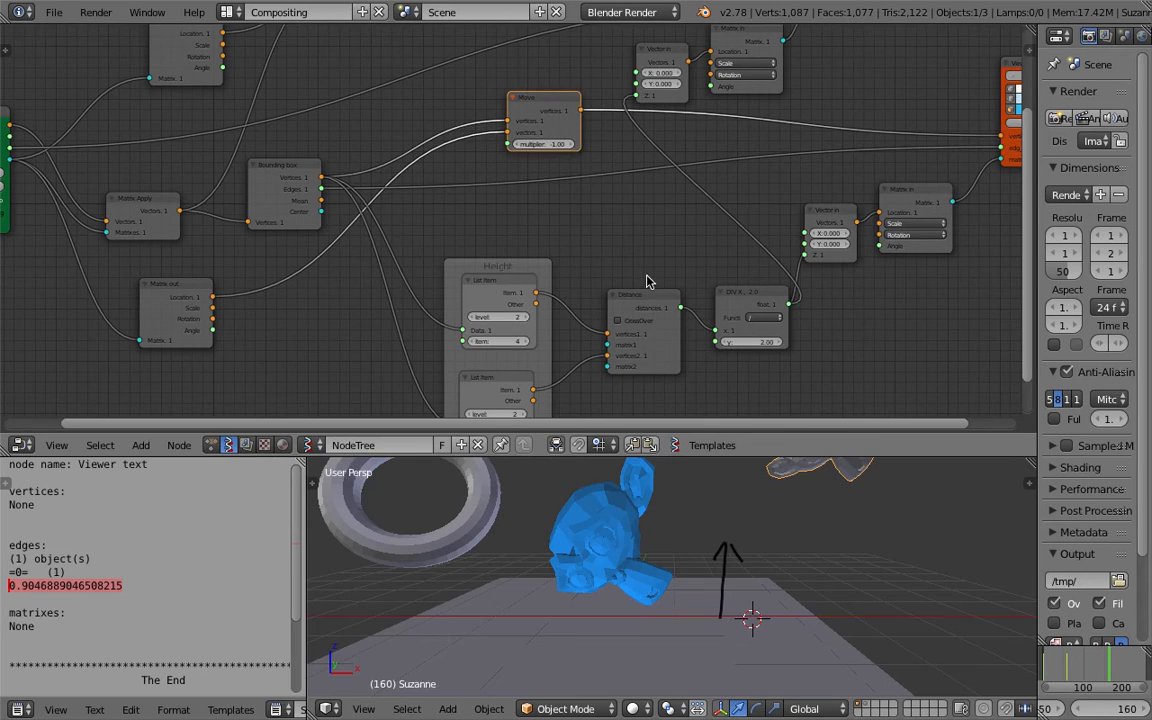
Tidy the Height frame, Distance and DIV nodes in the layout.
{"action": "scroll", "coordinate": [668, 550], "scroll_direction": "down", "scroll_amount": 2}
{"action": "middle_click_drag", "start_coordinate": [756, 215], "coordinate": [635, 209]}
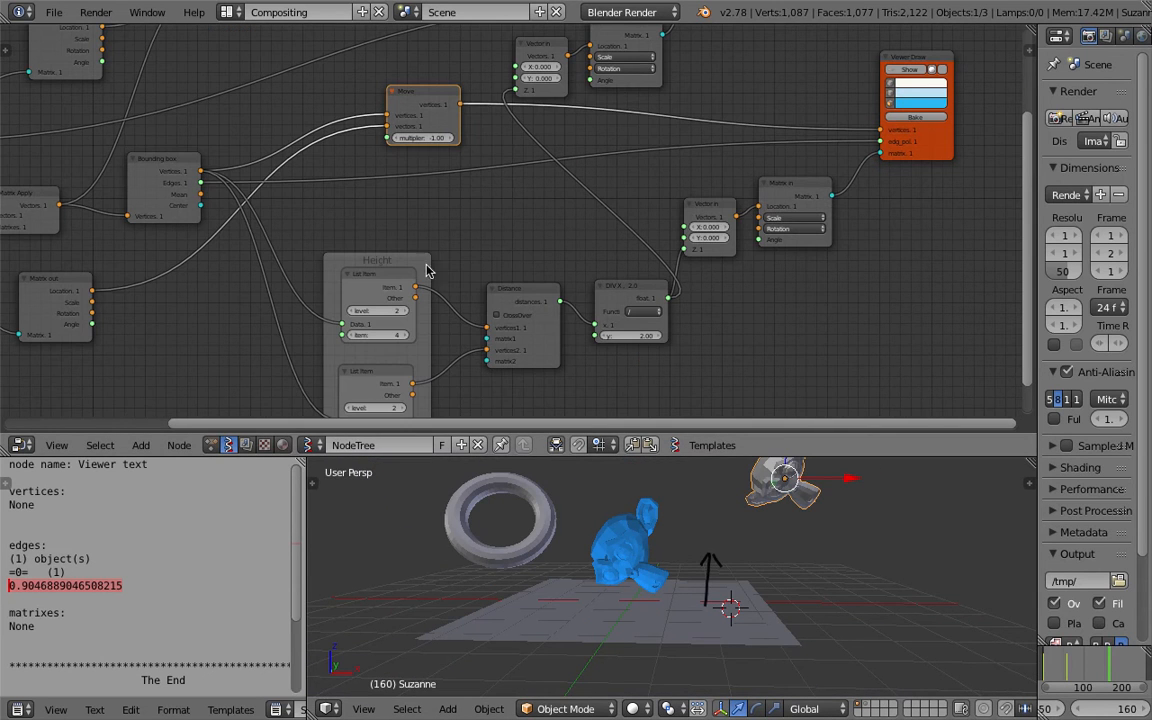
{"action": "left_click_drag", "start_coordinate": [418, 263], "coordinate": [448, 273]}
{"action": "left_click_drag", "start_coordinate": [535, 292], "coordinate": [549, 292]}
{"action": "left_click", "coordinate": [630, 286]}
{"action": "middle_click_drag", "start_coordinate": [484, 232], "coordinate": [609, 226]}
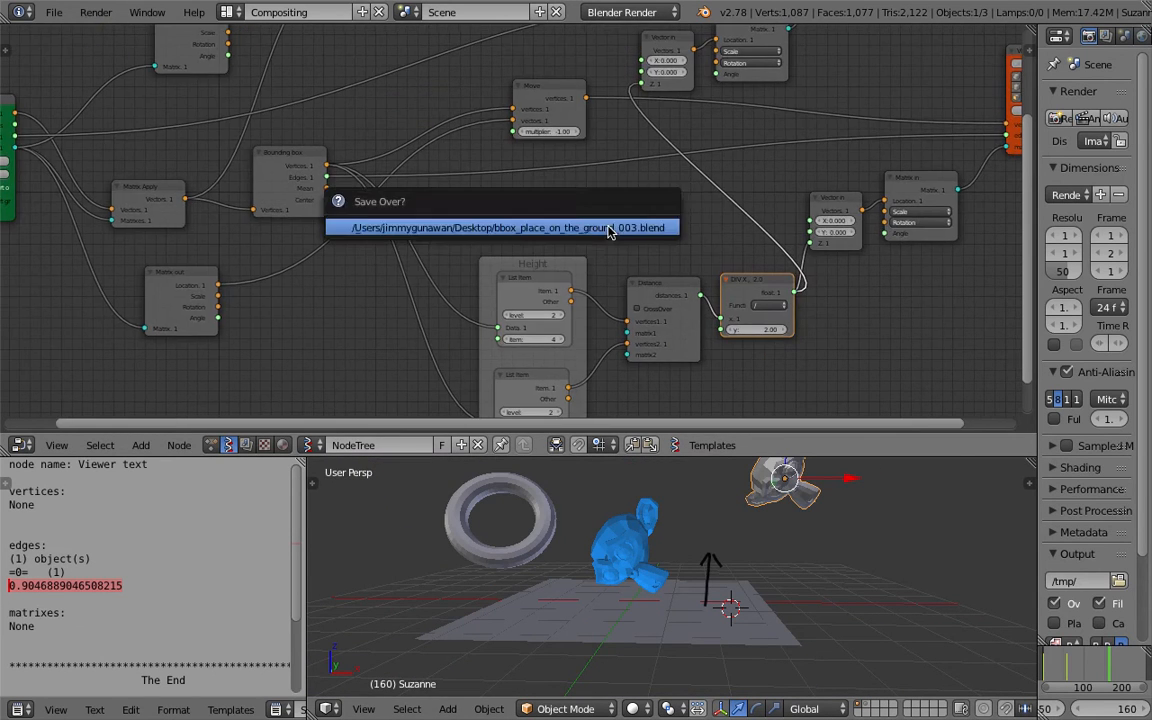
{"action": "middle_click_drag", "start_coordinate": [466, 239], "coordinate": [509, 265]}
{"action": "left_click", "coordinate": [333, 177]}
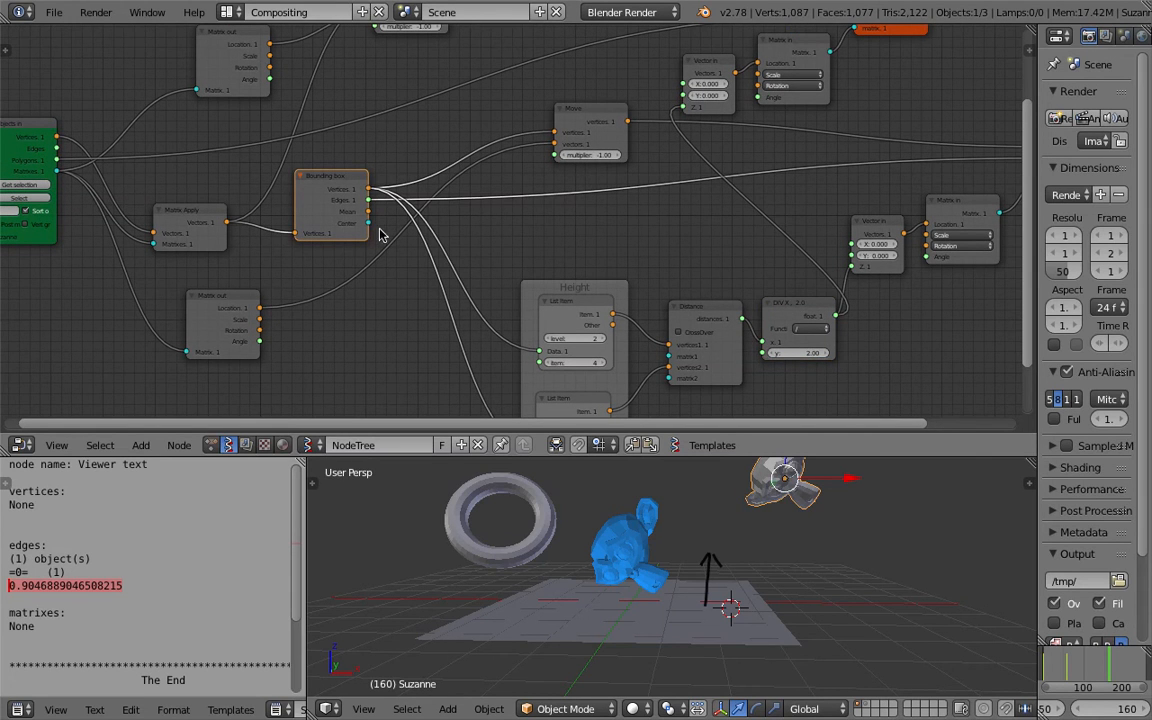
{"action": "middle_click_drag", "start_coordinate": [380, 234], "coordinate": [395, 241]}
Open the recent file sv_bounding_box_013.blend.
{"action": "left_click", "coordinate": [54, 12]}
{"action": "mouse_move", "coordinate": [105, 68]}
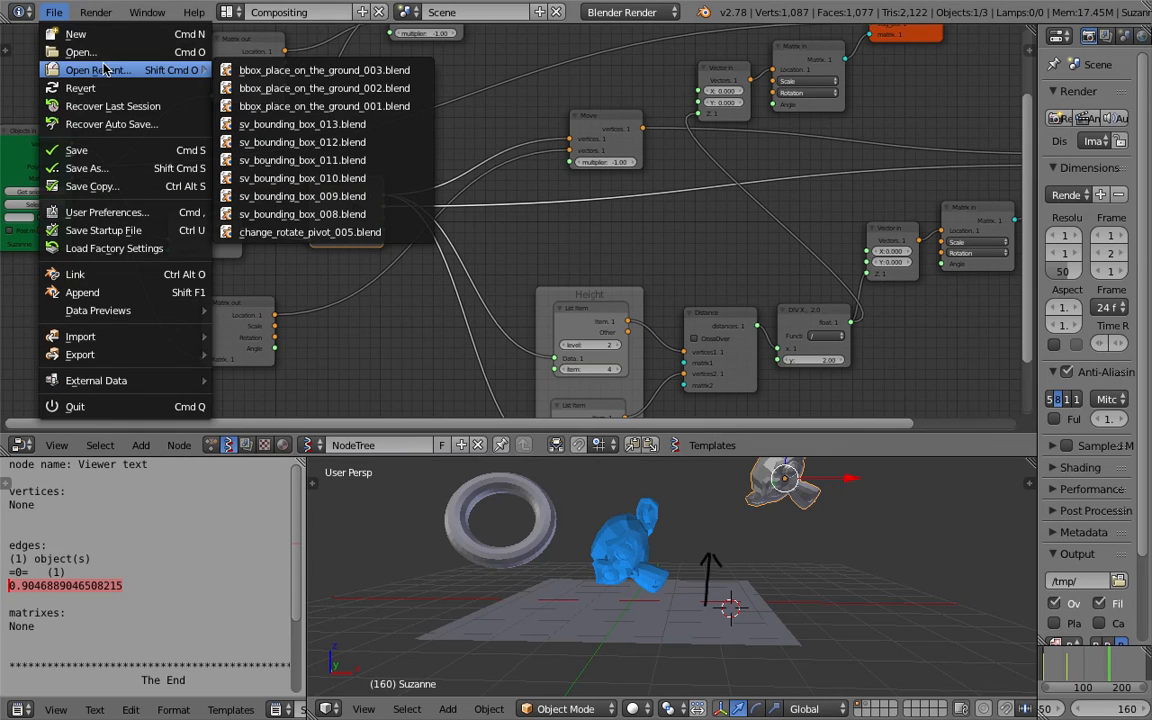
{"action": "left_click", "coordinate": [302, 124]}
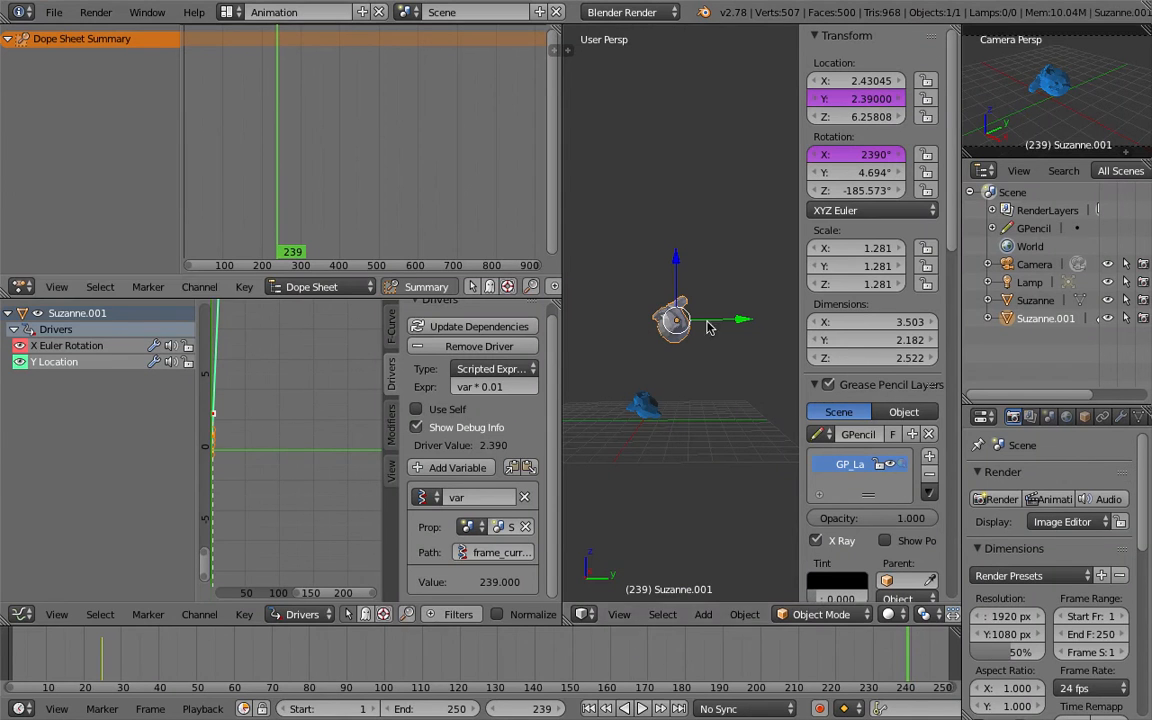
Switch the screen layout to Compositing to show the node tree.
{"action": "left_click", "coordinate": [229, 12]}
{"action": "left_click", "coordinate": [232, 72]}
{"action": "middle_click_drag", "start_coordinate": [421, 276], "coordinate": [469, 195]}
{"action": "middle_click_drag", "start_coordinate": [383, 201], "coordinate": [380, 228]}
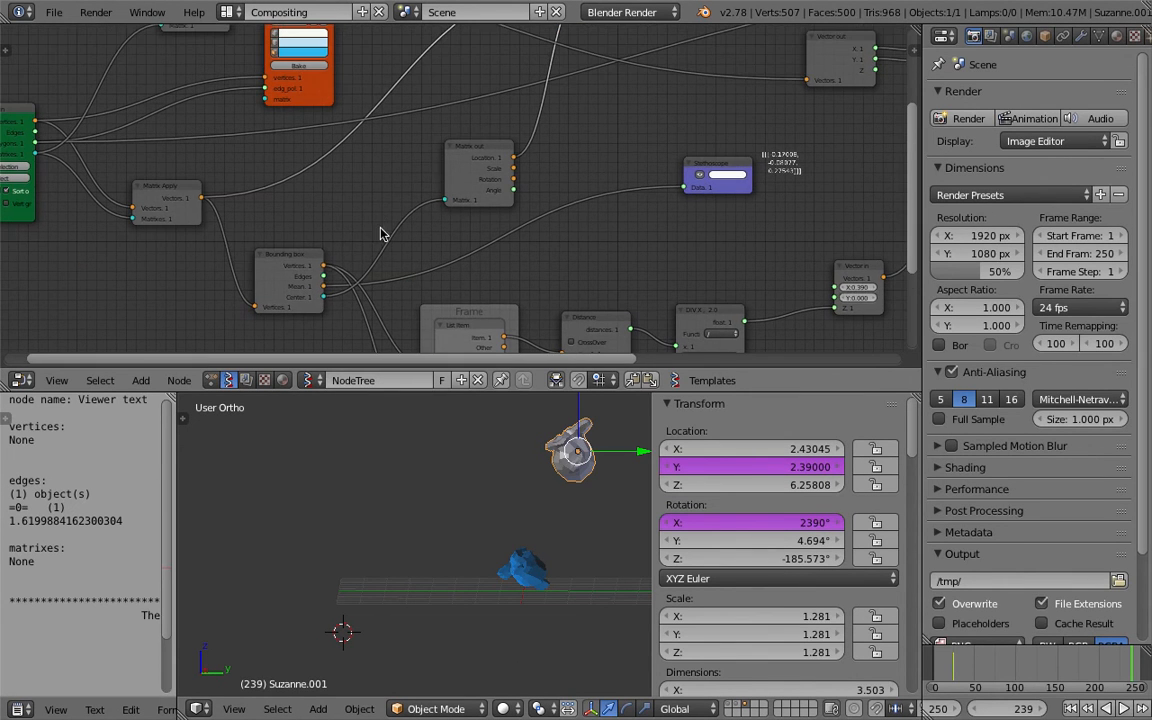
Rearrange the nodes around the Bounding box node and its Stethoscope connection.
{"action": "left_click_drag", "start_coordinate": [321, 258], "coordinate": [307, 248]}
{"action": "middle_click_drag", "start_coordinate": [307, 258], "coordinate": [319, 243]}
{"action": "scroll", "coordinate": [315, 242], "scroll_direction": "up", "scroll_amount": 2}
{"action": "mouse_move", "coordinate": [275, 238]}
{"action": "left_mouse_down"}
{"action": "mouse_move", "coordinate": [285, 243]}
{"action": "mouse_move", "coordinate": [289, 223]}
{"action": "left_mouse_up"}
{"action": "left_click_drag", "start_coordinate": [491, 148], "coordinate": [458, 153]}
{"action": "middle_click_drag", "start_coordinate": [521, 116], "coordinate": [446, 230]}
{"action": "left_click_drag", "start_coordinate": [598, 56], "coordinate": [602, 66]}
{"action": "middle_click_drag", "start_coordinate": [501, 177], "coordinate": [596, 146]}
{"action": "scroll", "coordinate": [406, 231], "scroll_direction": "down", "scroll_amount": 1}
{"action": "left_click", "coordinate": [198, 259]}
{"action": "left_click", "coordinate": [447, 237]}
{"action": "middle_click_drag", "start_coordinate": [447, 237], "coordinate": [463, 193]}
{"action": "left_click", "coordinate": [338, 256]}
{"action": "mouse_move", "coordinate": [555, 115]}
{"action": "middle_mouse_down"}
{"action": "mouse_move", "coordinate": [510, 168]}
{"action": "mouse_move", "coordinate": [553, 170]}
{"action": "mouse_move", "coordinate": [557, 125]}
{"action": "middle_mouse_up"}
{"action": "middle_click_drag", "start_coordinate": [477, 180], "coordinate": [445, 211]}
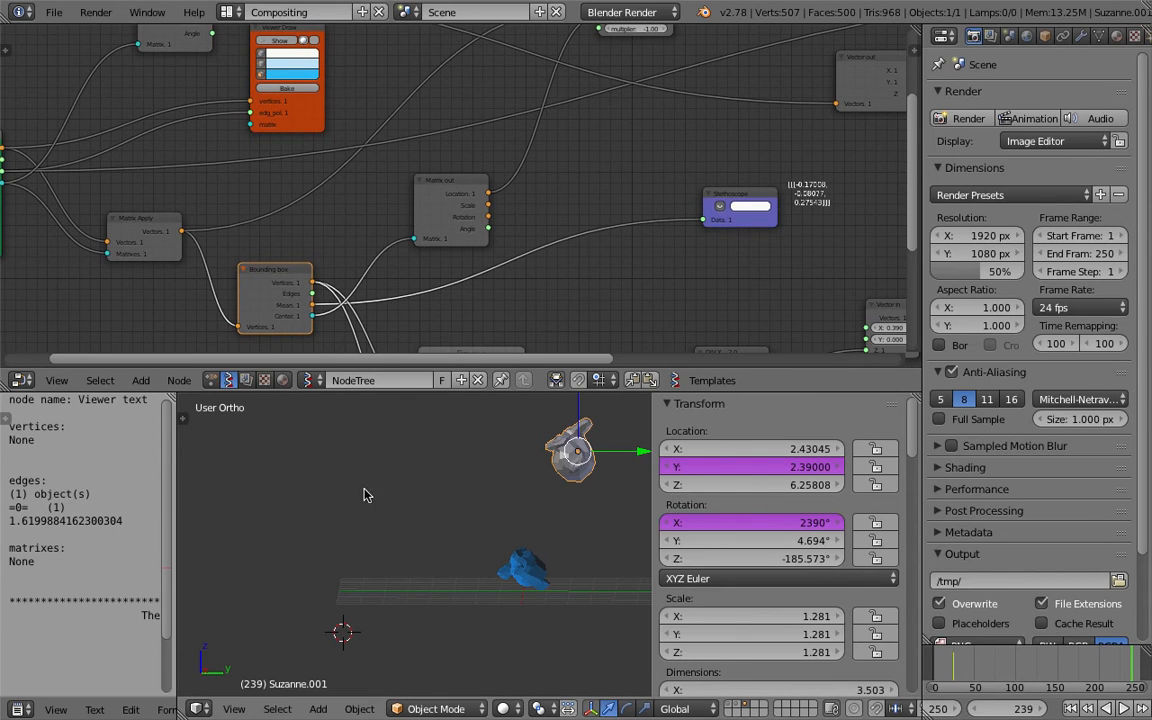
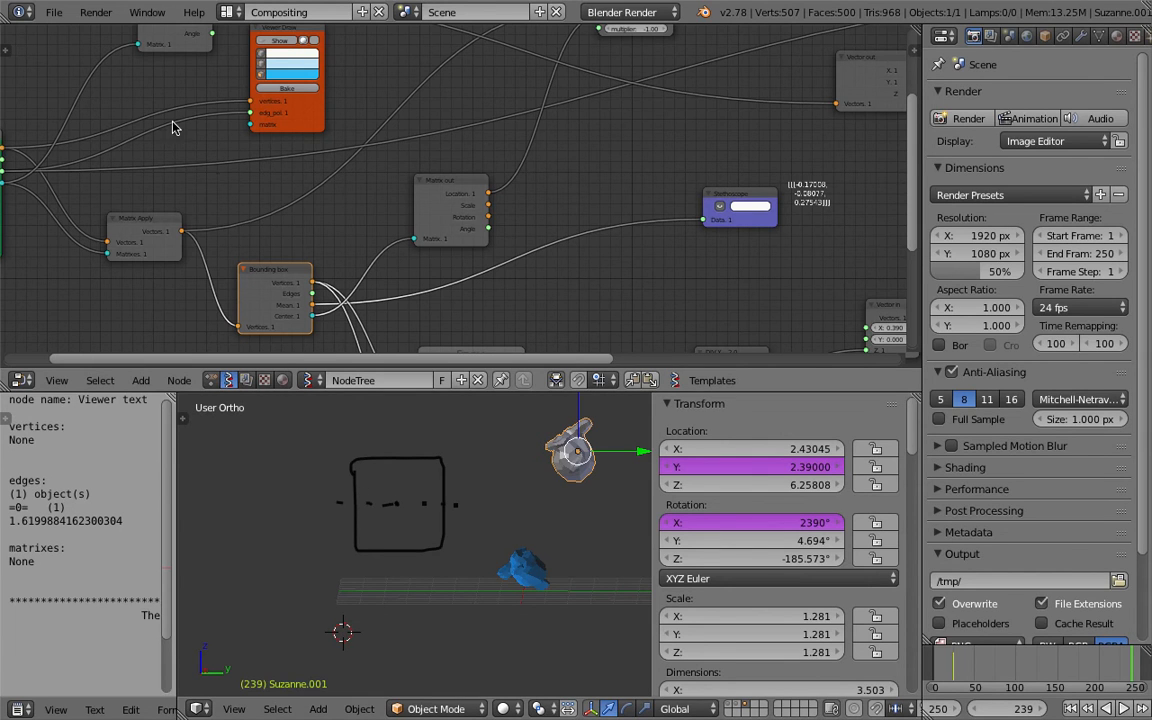
Open the recent file bbox_place_on_the_ground_003.blend.
{"action": "scroll", "coordinate": [457, 203], "scroll_direction": "down", "scroll_amount": 3}
{"action": "left_click", "coordinate": [54, 12]}
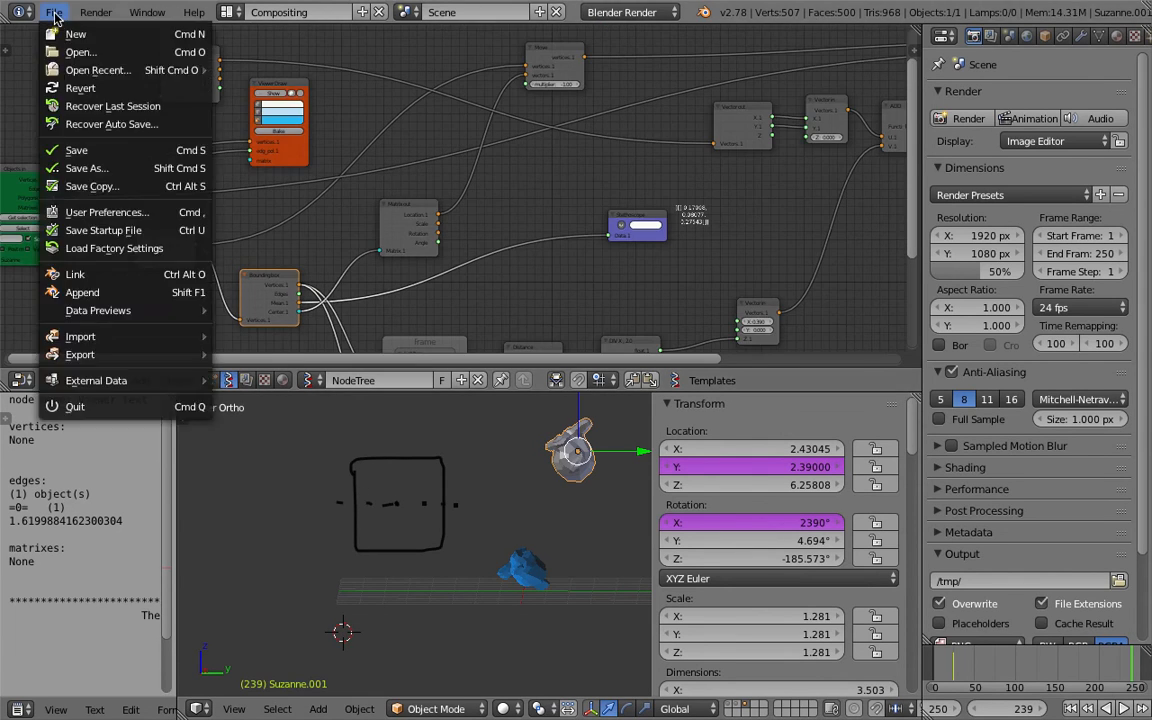
{"action": "mouse_move", "coordinate": [148, 75]}
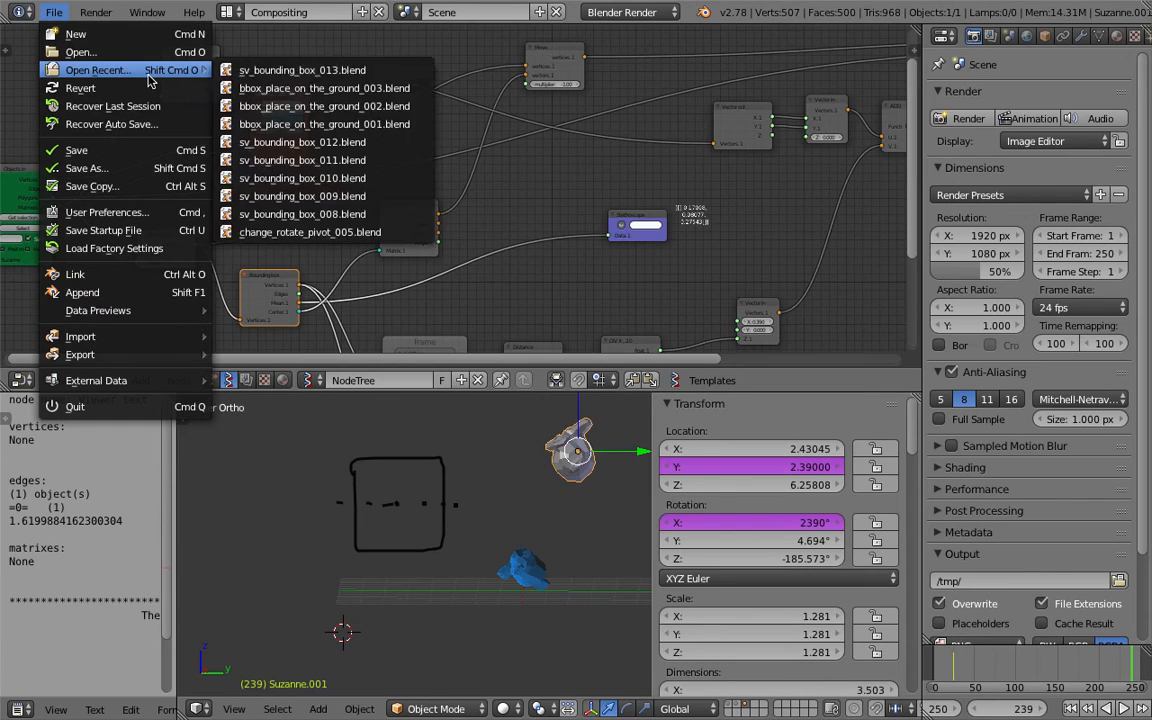
{"action": "left_click", "coordinate": [295, 88]}
Rearrange the Bounding box, Matrix Apply and Move nodes in the opened node tree.
{"action": "left_click_drag", "start_coordinate": [554, 257], "coordinate": [549, 208]}
{"action": "middle_click_drag", "start_coordinate": [521, 207], "coordinate": [538, 247]}
{"action": "left_click_drag", "start_coordinate": [341, 187], "coordinate": [331, 182]}
{"action": "left_click_drag", "start_coordinate": [230, 298], "coordinate": [242, 306]}
{"action": "middle_click_drag", "start_coordinate": [290, 259], "coordinate": [294, 274]}
{"action": "mouse_move", "coordinate": [335, 194]}
{"action": "left_mouse_down"}
{"action": "mouse_move", "coordinate": [360, 192]}
{"action": "mouse_move", "coordinate": [350, 193]}
{"action": "left_mouse_up"}
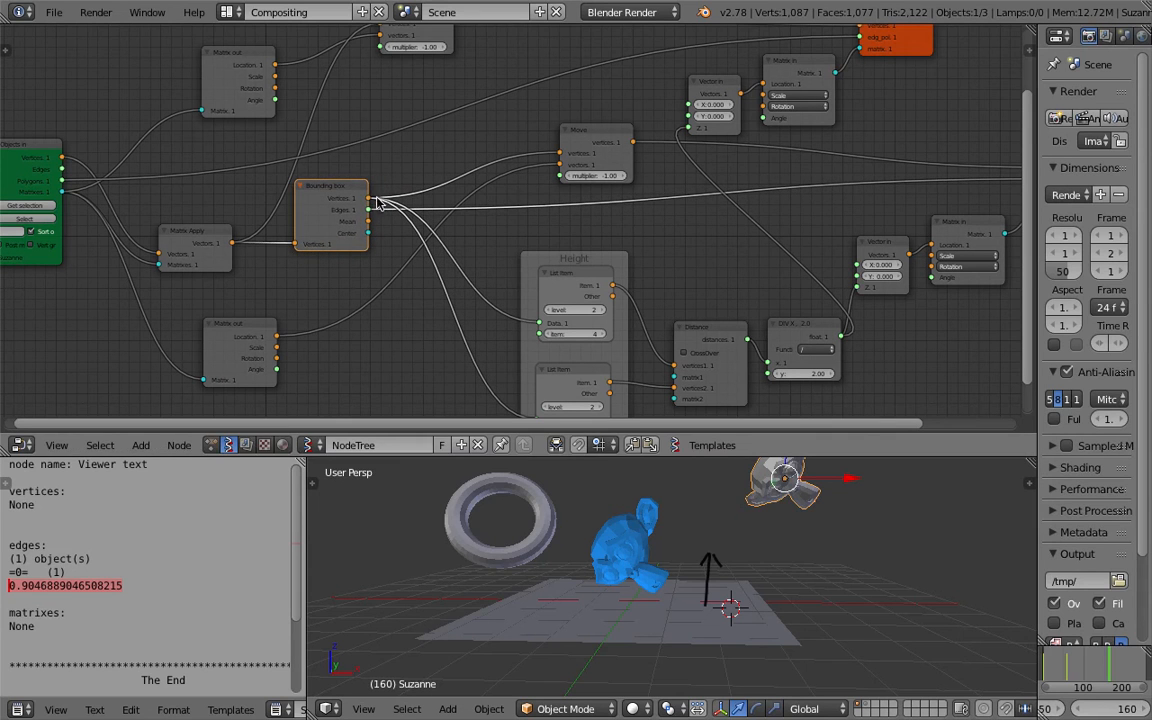
{"action": "middle_click_drag", "start_coordinate": [389, 200], "coordinate": [253, 207]}
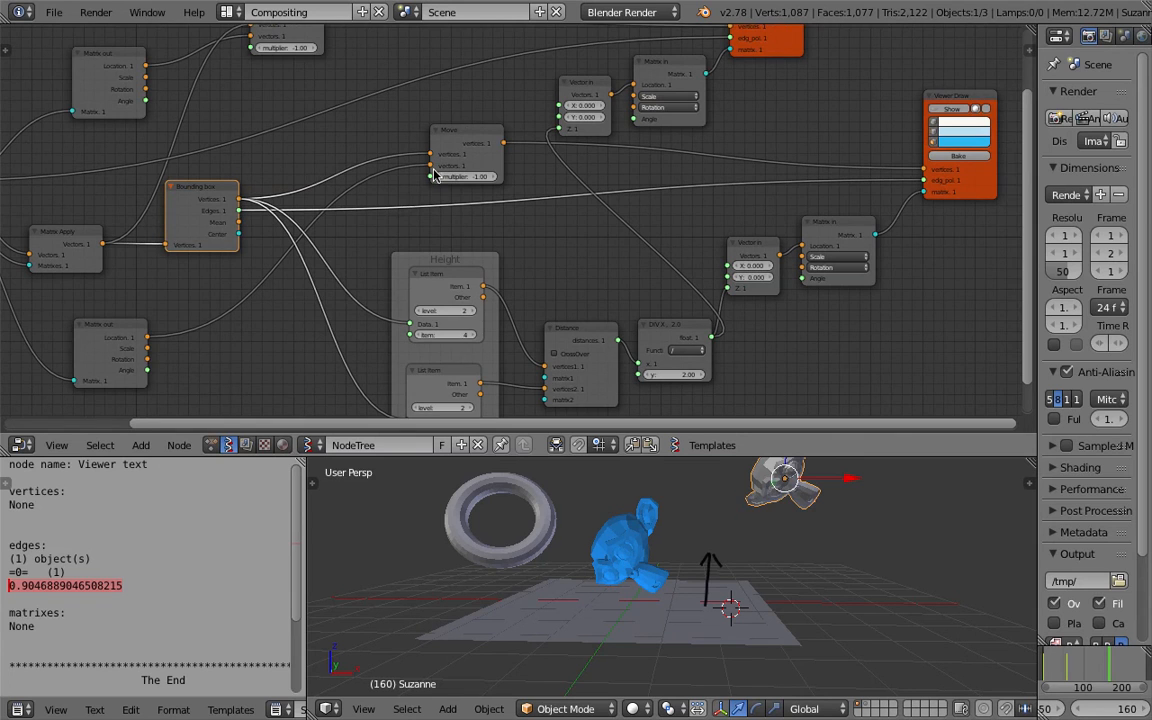
{"action": "scroll", "coordinate": [477, 155], "scroll_direction": "down", "scroll_amount": 1}
{"action": "middle_click_drag", "start_coordinate": [505, 187], "coordinate": [502, 222]}
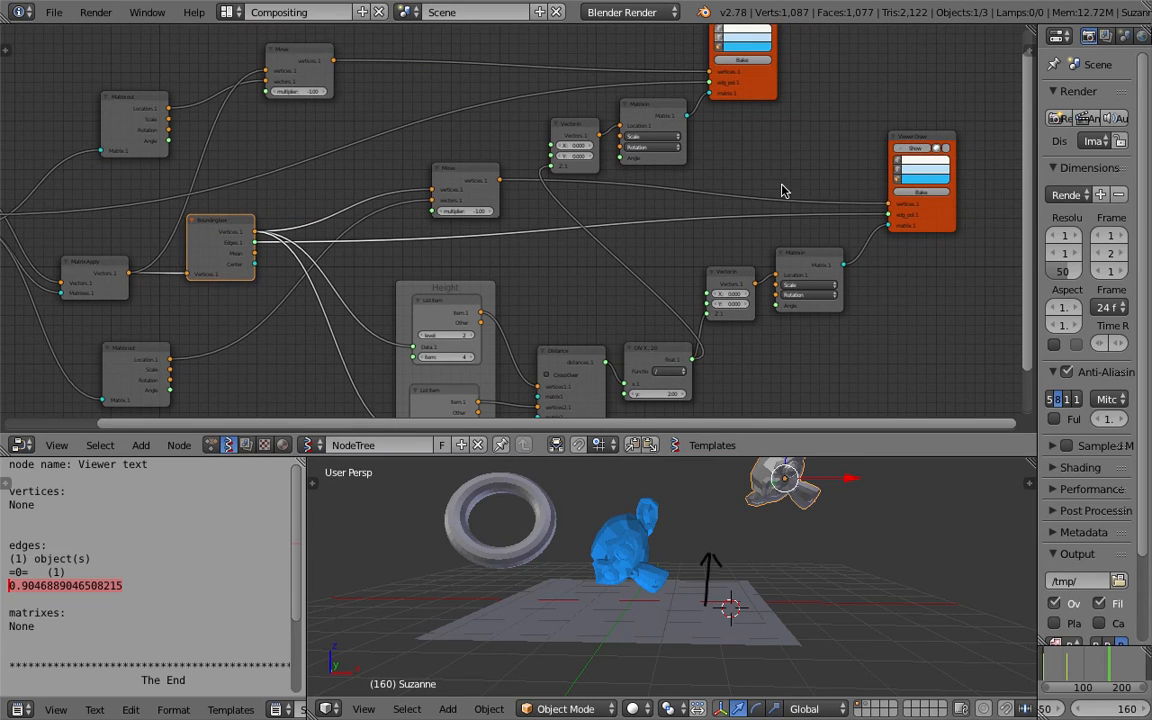
Delete the second Viewer Draw node.
{"action": "left_click", "coordinate": [910, 148]}
{"action": "left_click", "coordinate": [912, 148]}
{"action": "left_click", "coordinate": [927, 137]}
{"action": "key", "text": "x"}
Move the upper Vector in and Matrix in nodes beside the remaining Viewer Draw node.
{"action": "middle_click_drag", "start_coordinate": [802, 230], "coordinate": [834, 187]}
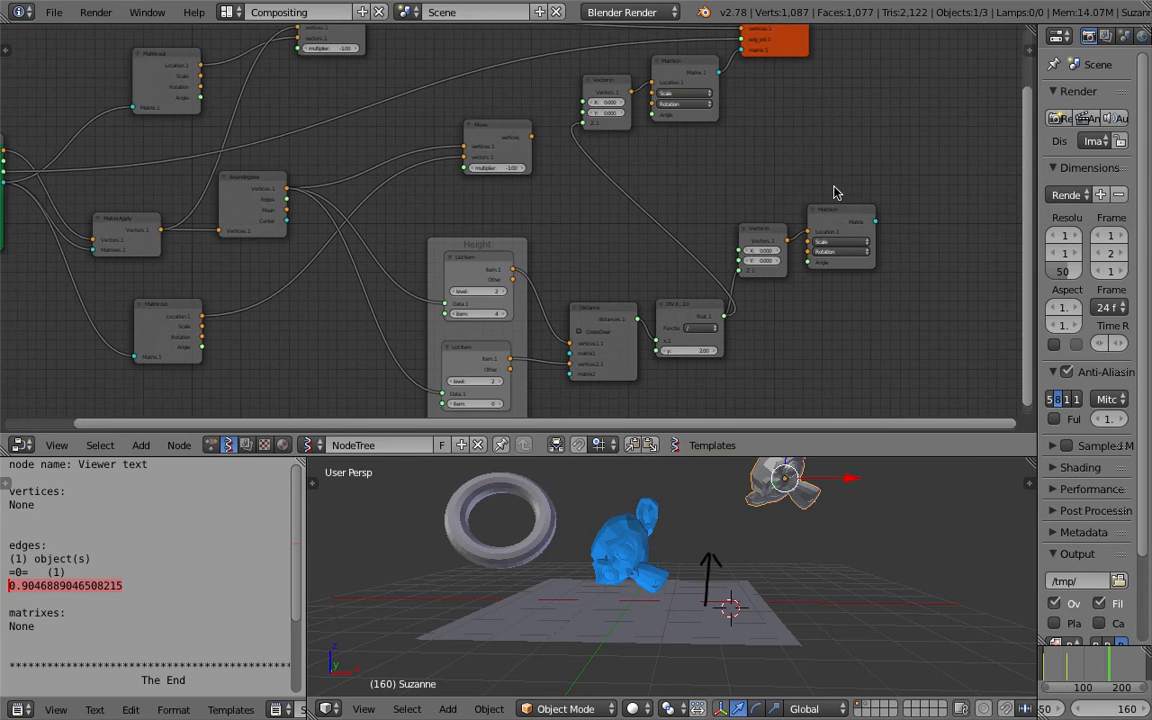
{"action": "left_click_drag", "start_coordinate": [840, 211], "coordinate": [865, 214]}
{"action": "middle_click_drag", "start_coordinate": [694, 237], "coordinate": [695, 178]}
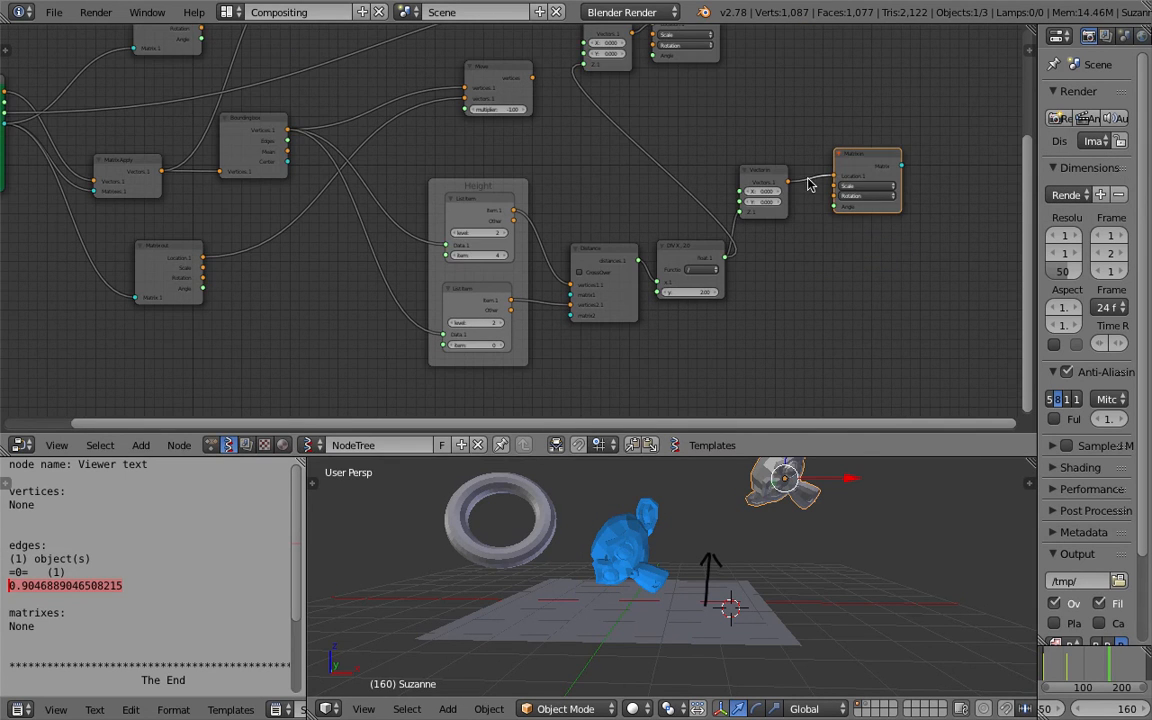
{"action": "left_click_drag", "start_coordinate": [856, 167], "coordinate": [836, 159]}
{"action": "middle_click_drag", "start_coordinate": [783, 131], "coordinate": [692, 187]}
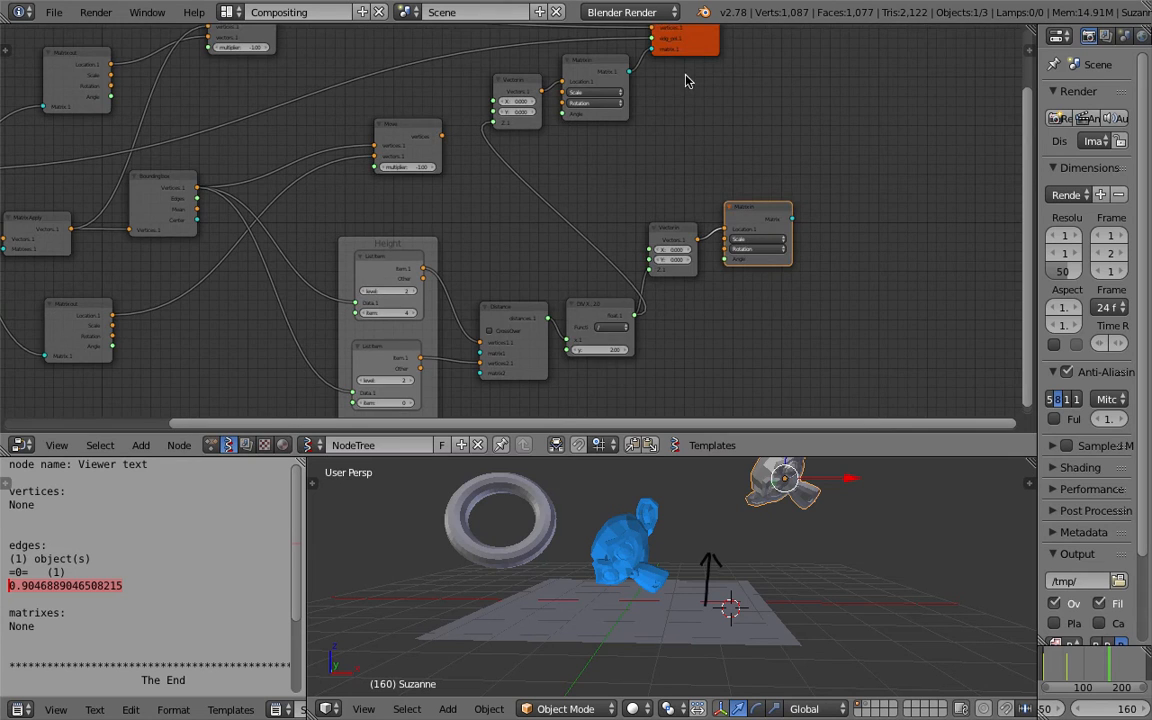
{"action": "middle_click_drag", "start_coordinate": [686, 81], "coordinate": [704, 121]}
{"action": "left_click_drag", "start_coordinate": [704, 104], "coordinate": [827, 104]}
{"action": "left_click_drag", "start_coordinate": [593, 112], "coordinate": [653, 129]}
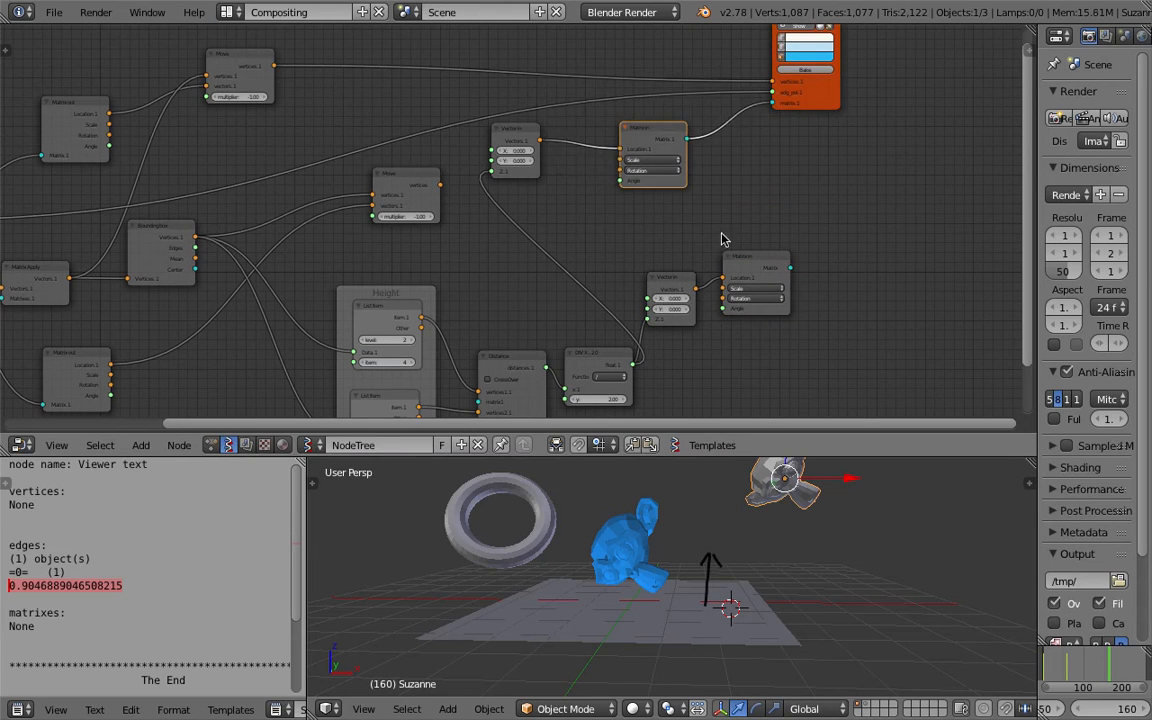
Delete the lower Vector in and Matrix in nodes.
{"action": "left_click_drag", "start_coordinate": [748, 262], "coordinate": [761, 262]}
{"action": "key", "text": "x"}
{"action": "left_click_drag", "start_coordinate": [679, 283], "coordinate": [755, 300]}
{"action": "key", "text": "x"}
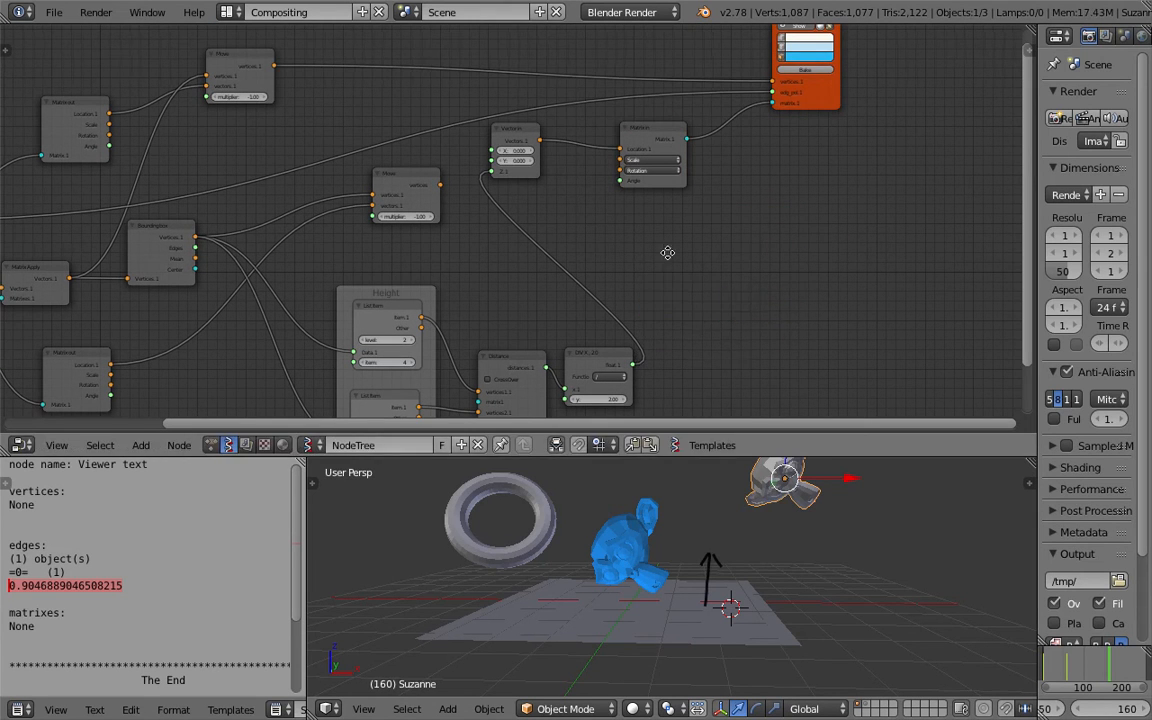
Rearrange the Vector in, Matrix in and Move nodes around the Bounding box node.
{"action": "middle_click_drag", "start_coordinate": [668, 252], "coordinate": [709, 273]}
{"action": "left_click_drag", "start_coordinate": [691, 152], "coordinate": [760, 205]}
{"action": "left_click_drag", "start_coordinate": [563, 148], "coordinate": [690, 245]}
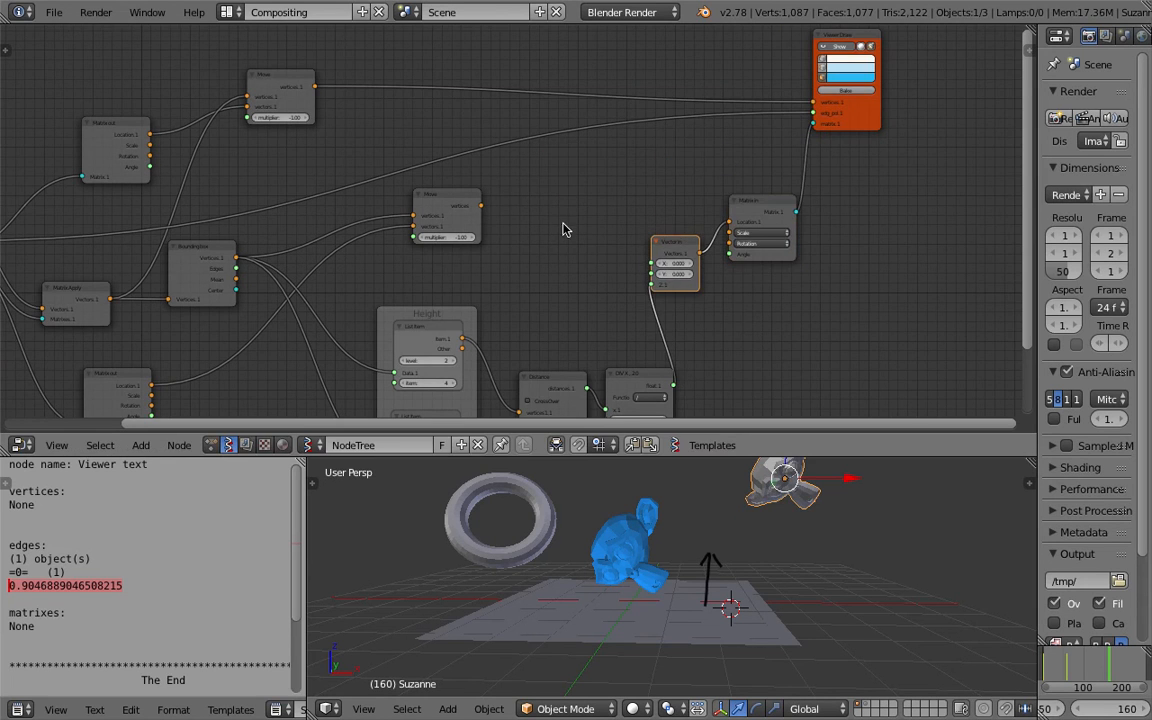
{"action": "middle_click_drag", "start_coordinate": [488, 207], "coordinate": [550, 184]}
{"action": "left_click_drag", "start_coordinate": [536, 190], "coordinate": [588, 192]}
{"action": "middle_click_drag", "start_coordinate": [553, 246], "coordinate": [566, 232]}
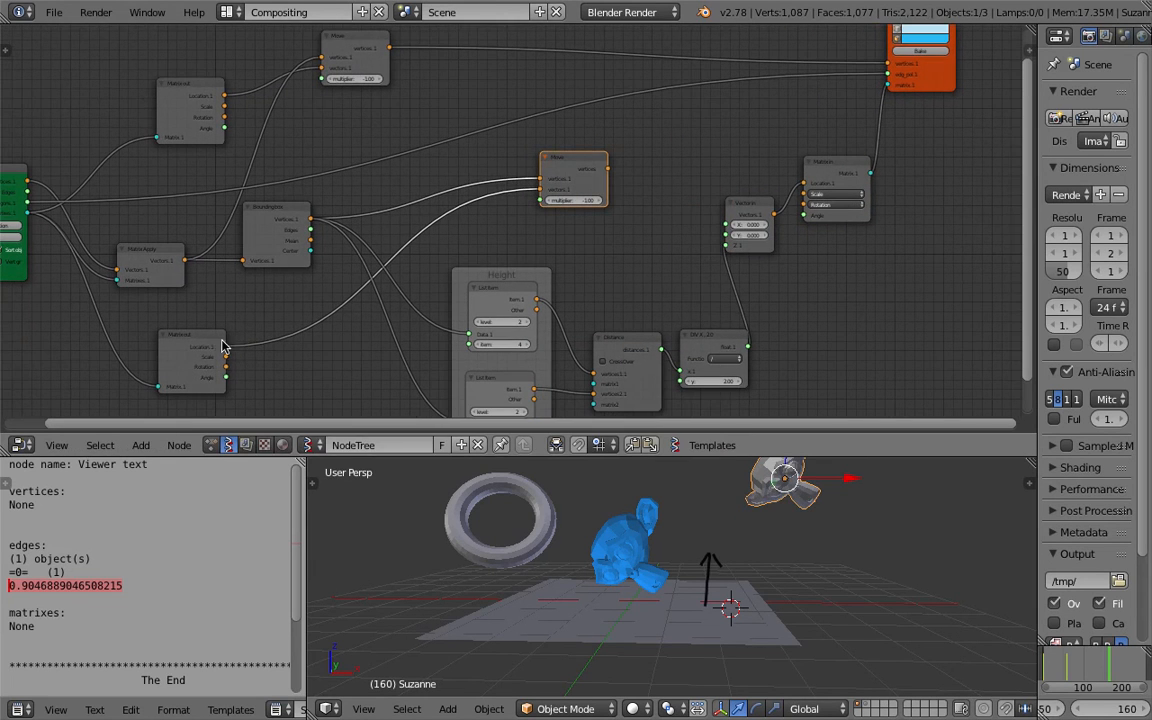
{"action": "left_click_drag", "start_coordinate": [222, 346], "coordinate": [270, 323]}
{"action": "left_click_drag", "start_coordinate": [283, 217], "coordinate": [303, 225]}
{"action": "middle_click_drag", "start_coordinate": [303, 225], "coordinate": [316, 217]}
{"action": "scroll", "coordinate": [318, 218], "scroll_direction": "up", "scroll_amount": 2}
{"action": "middle_click_drag", "start_coordinate": [390, 203], "coordinate": [448, 185]}
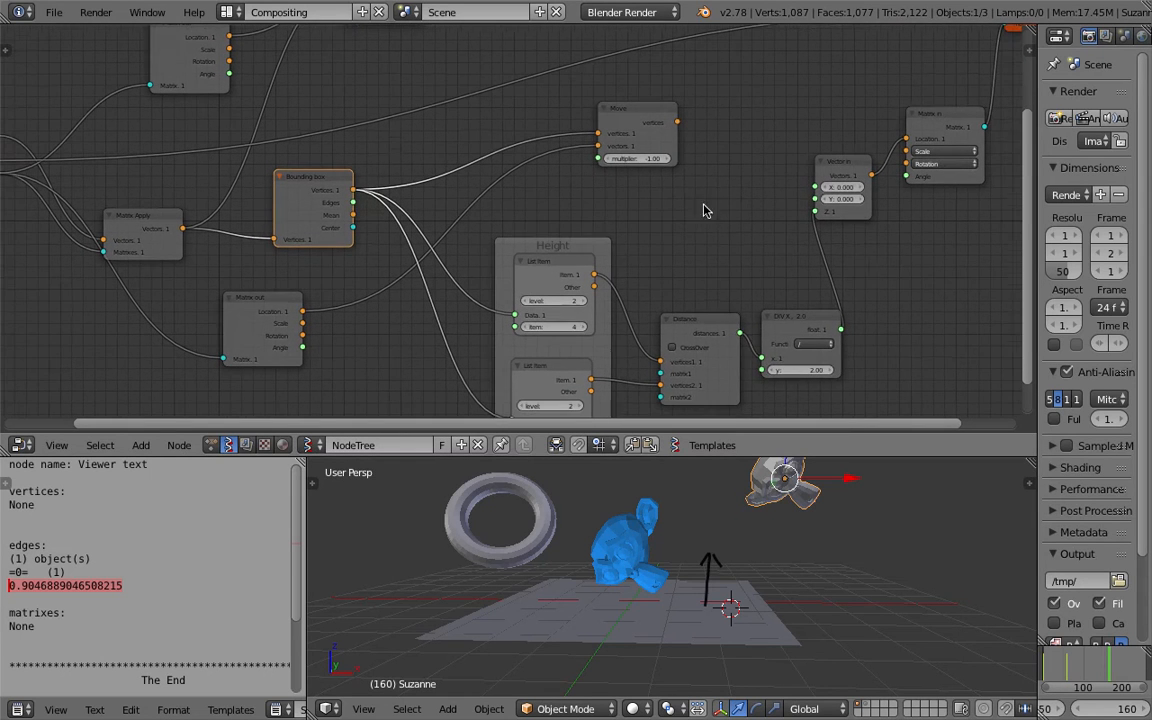
Add a Matrix out node next to the Bounding box node.
{"action": "key", "text": "shift+a"}
{"action": "left_click", "coordinate": [680, 203]}
{"action": "type", "text": "matrix o"}
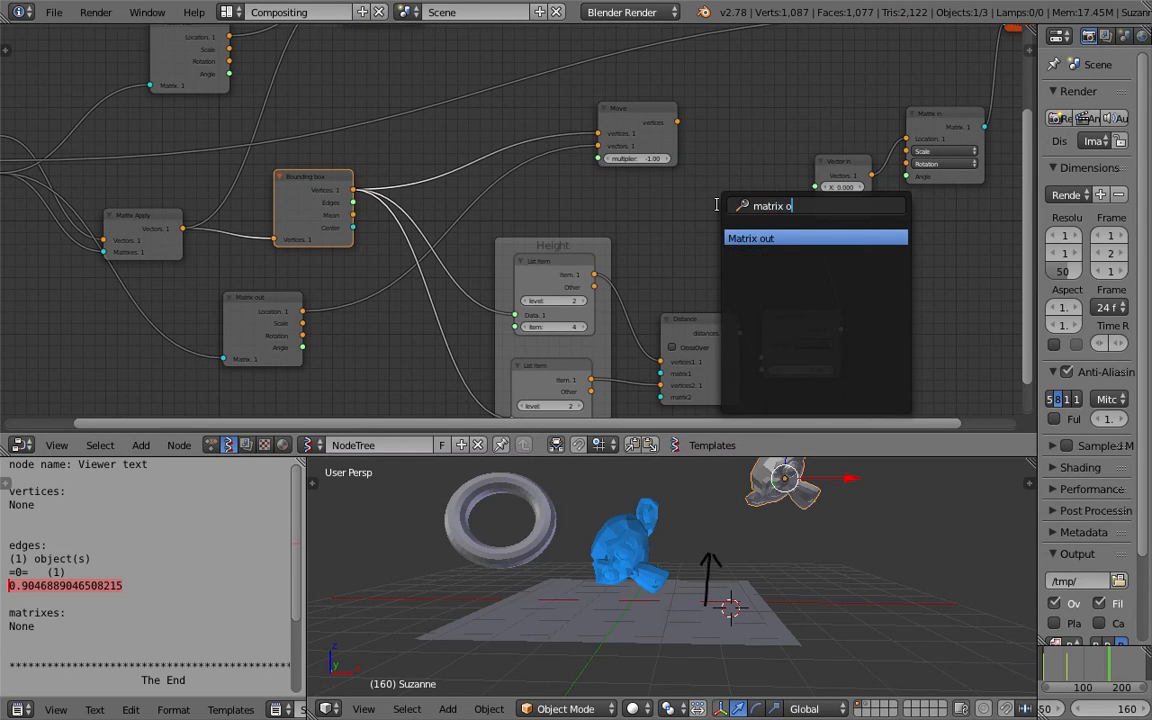
{"action": "key", "text": "Return"}
{"action": "left_click", "coordinate": [675, 220]}
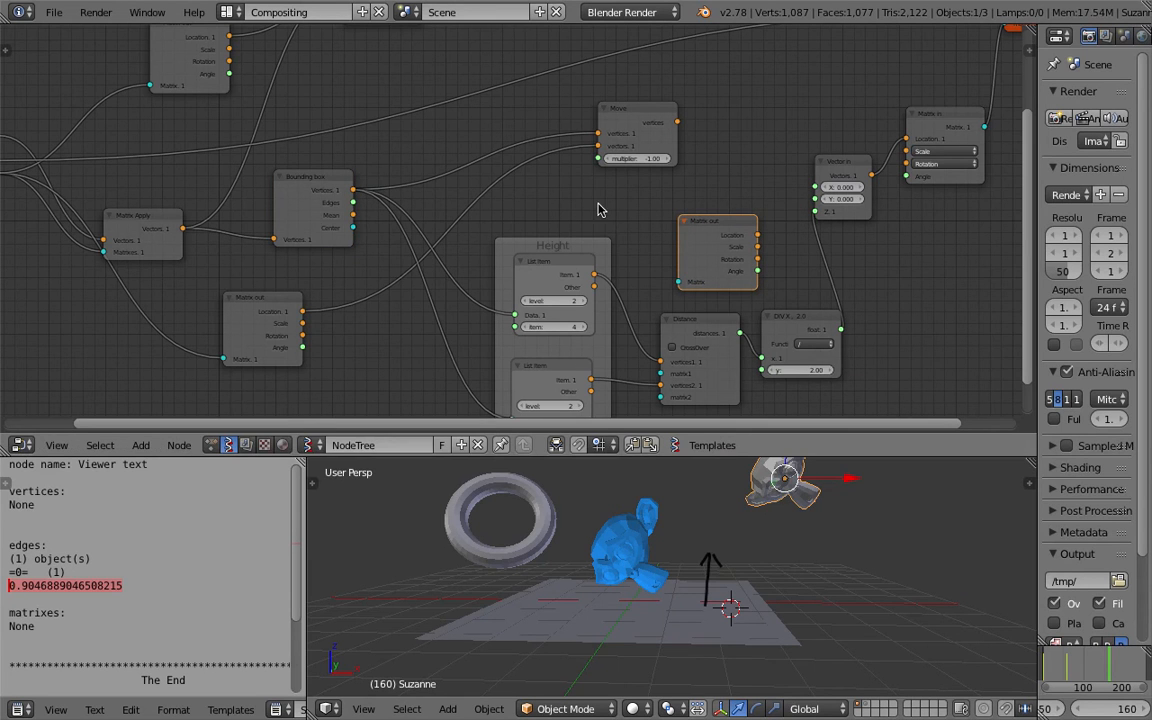
Link the Bounding box Center output to the new Matrix out node, and its Location output to the Move node's vertices.
{"action": "left_click_drag", "start_coordinate": [355, 230], "coordinate": [678, 283]}
{"action": "left_click_drag", "start_coordinate": [757, 234], "coordinate": [775, 218]}
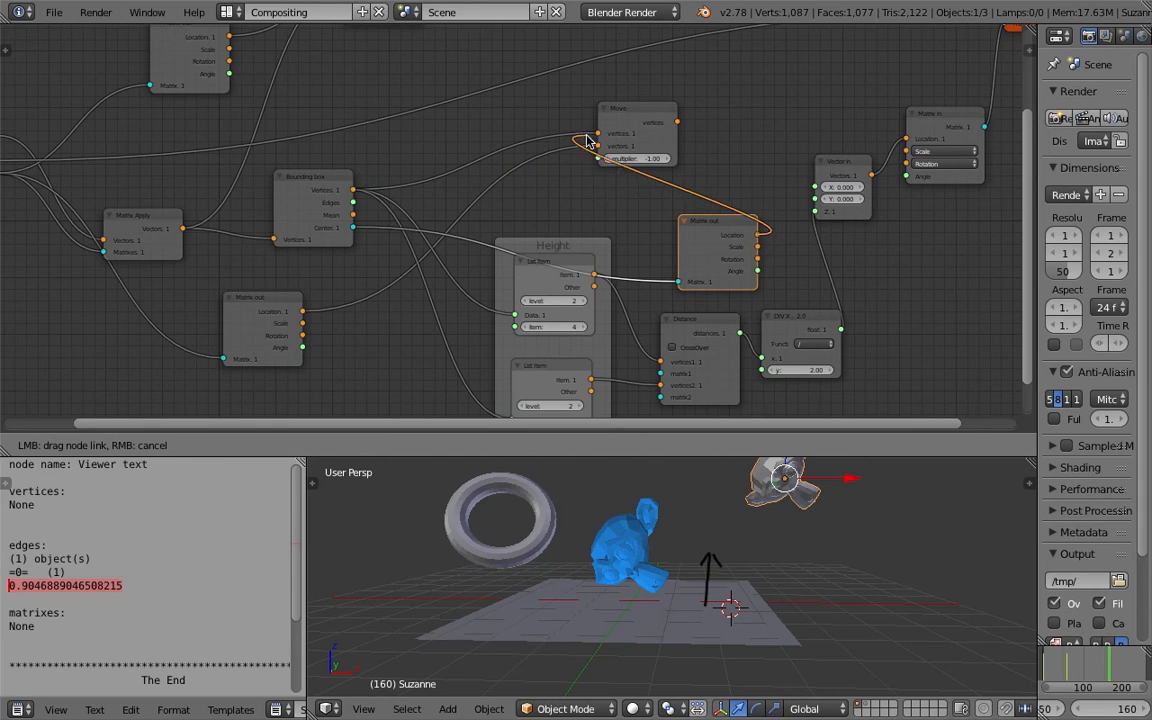
{"action": "left_click_drag", "start_coordinate": [594, 138], "coordinate": [722, 114]}
Rearrange the Matrix out, Move and Matrix Apply nodes.
{"action": "middle_click_drag", "start_coordinate": [692, 152], "coordinate": [641, 278]}
{"action": "scroll", "coordinate": [641, 278], "scroll_direction": "down", "scroll_amount": 3}
{"action": "scroll", "coordinate": [641, 278], "scroll_direction": "up", "scroll_amount": 2}
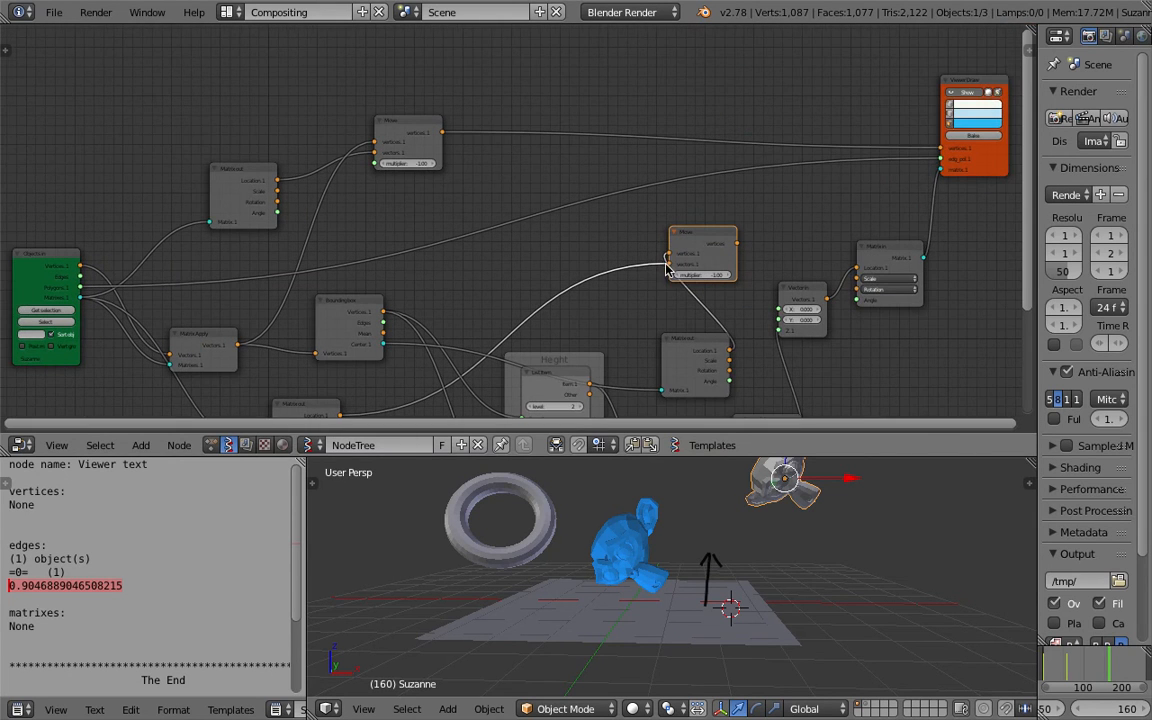
{"action": "left_click_drag", "start_coordinate": [708, 236], "coordinate": [737, 219]}
{"action": "middle_click_drag", "start_coordinate": [652, 268], "coordinate": [672, 222]}
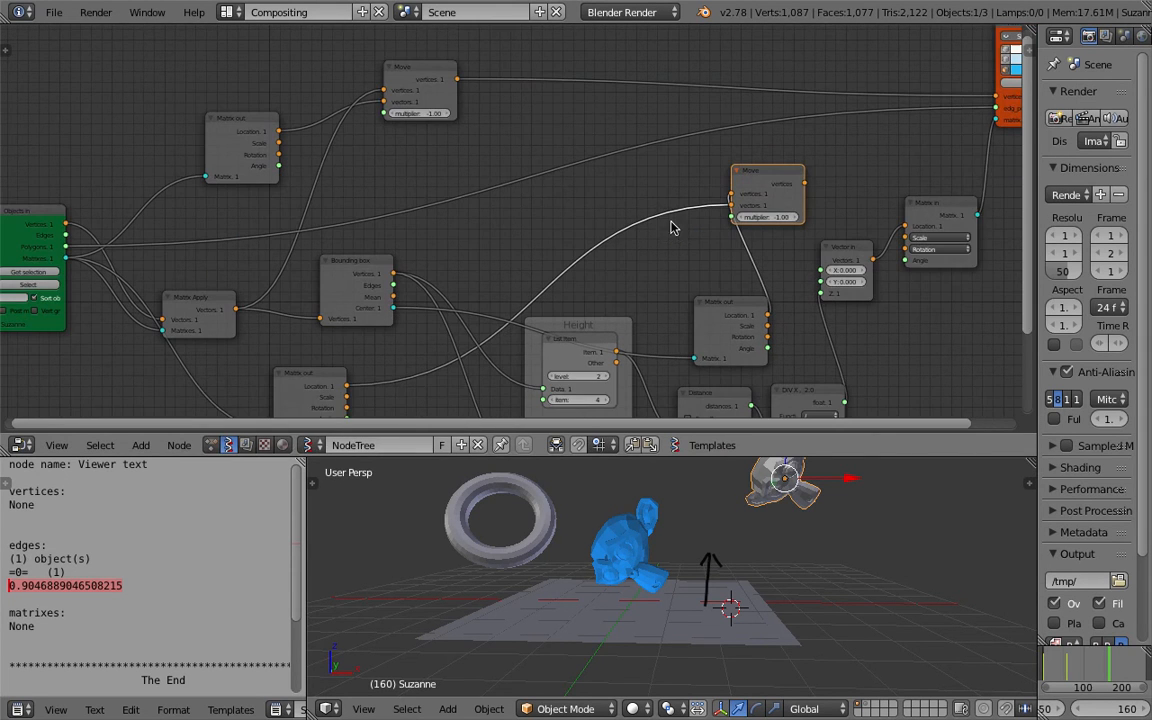
{"action": "middle_click_drag", "start_coordinate": [702, 283], "coordinate": [702, 252]}
{"action": "left_click_drag", "start_coordinate": [717, 272], "coordinate": [491, 187]}
{"action": "middle_click_drag", "start_coordinate": [434, 133], "coordinate": [497, 154]}
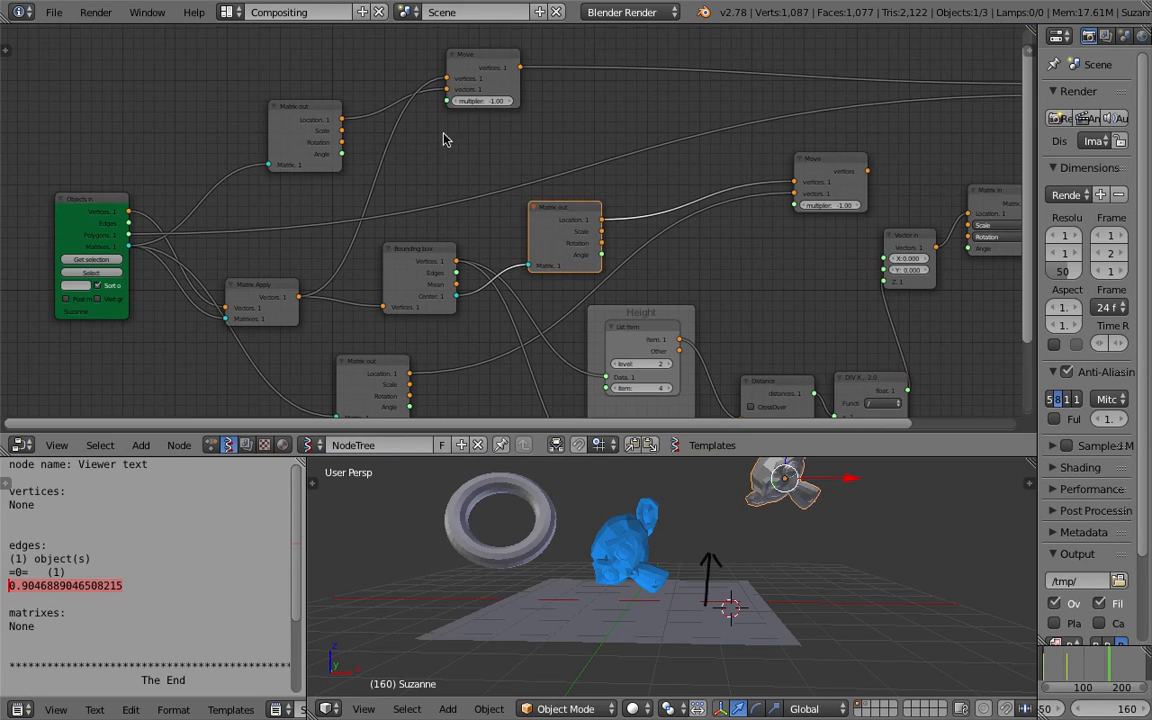
{"action": "left_click_drag", "start_coordinate": [293, 285], "coordinate": [297, 271]}
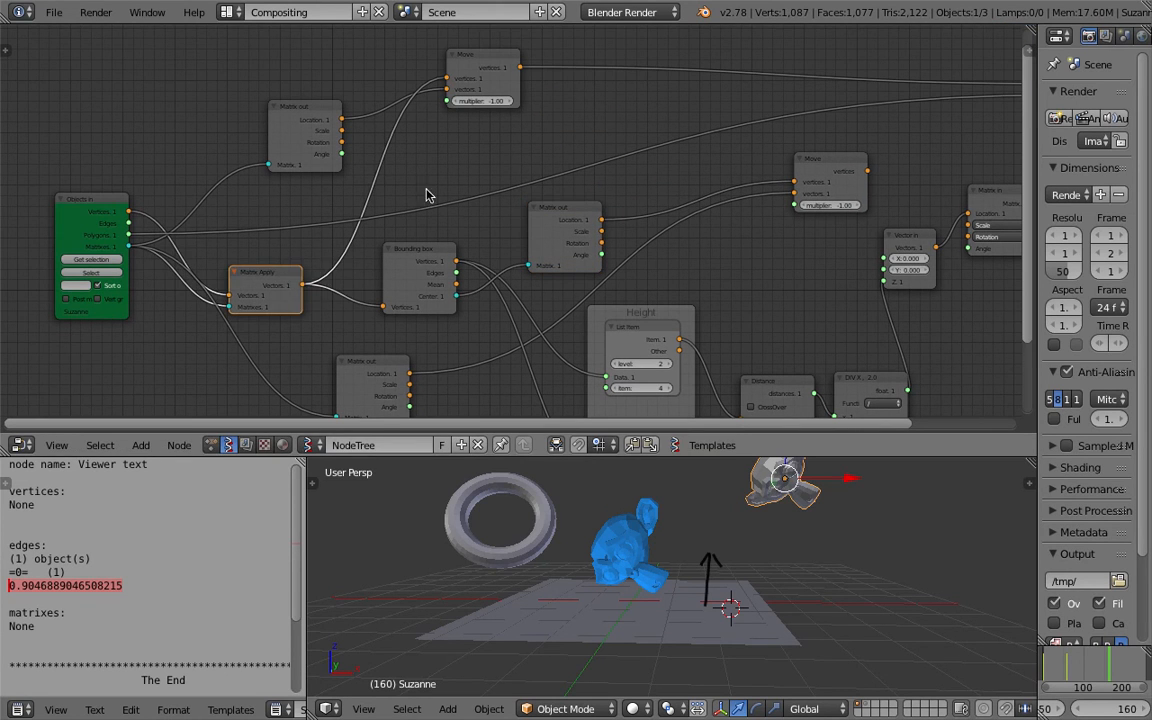
{"action": "left_click_drag", "start_coordinate": [322, 109], "coordinate": [307, 93]}
{"action": "middle_click_drag", "start_coordinate": [412, 140], "coordinate": [435, 145]}
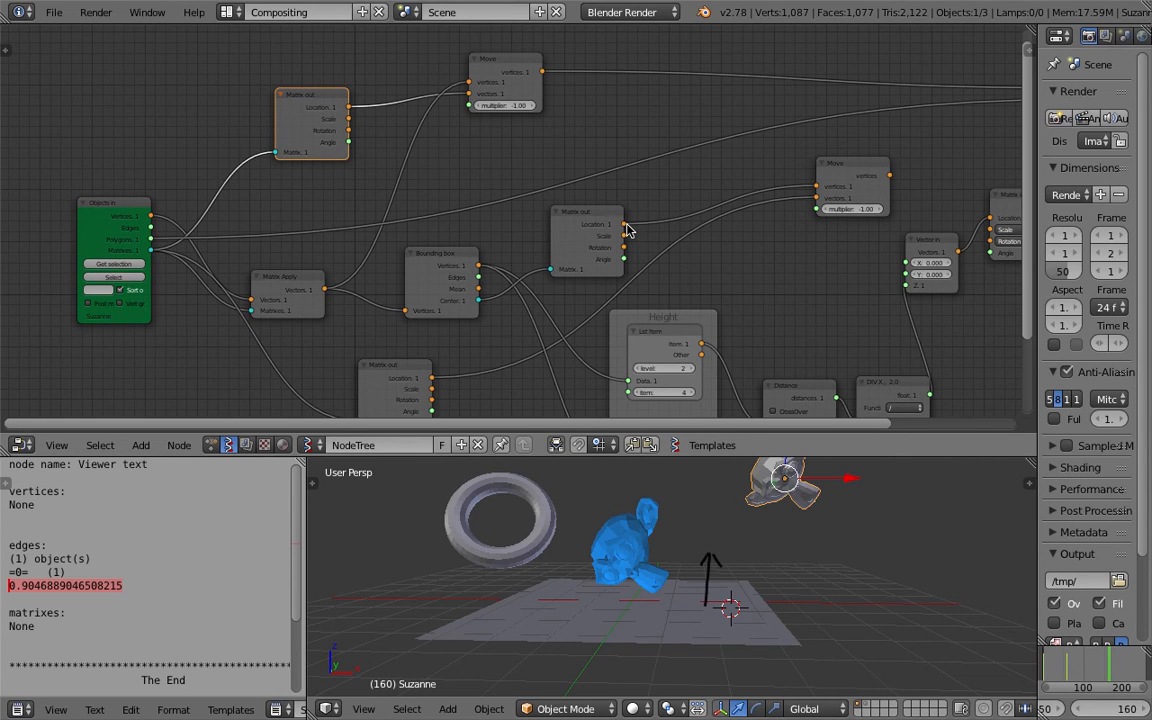
Delete the lower Move node fed by the Matrix out node.
{"action": "left_click", "coordinate": [846, 175]}
{"action": "key", "text": "x"}
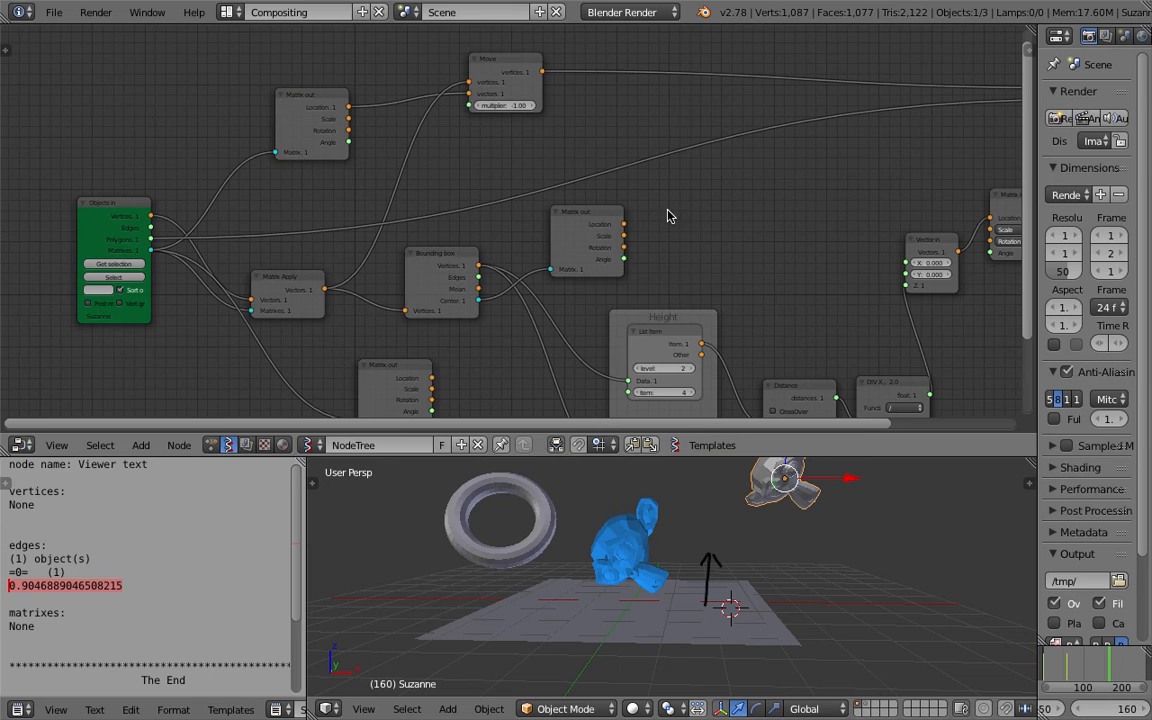
{"action": "middle_click_drag", "start_coordinate": [669, 216], "coordinate": [676, 213]}
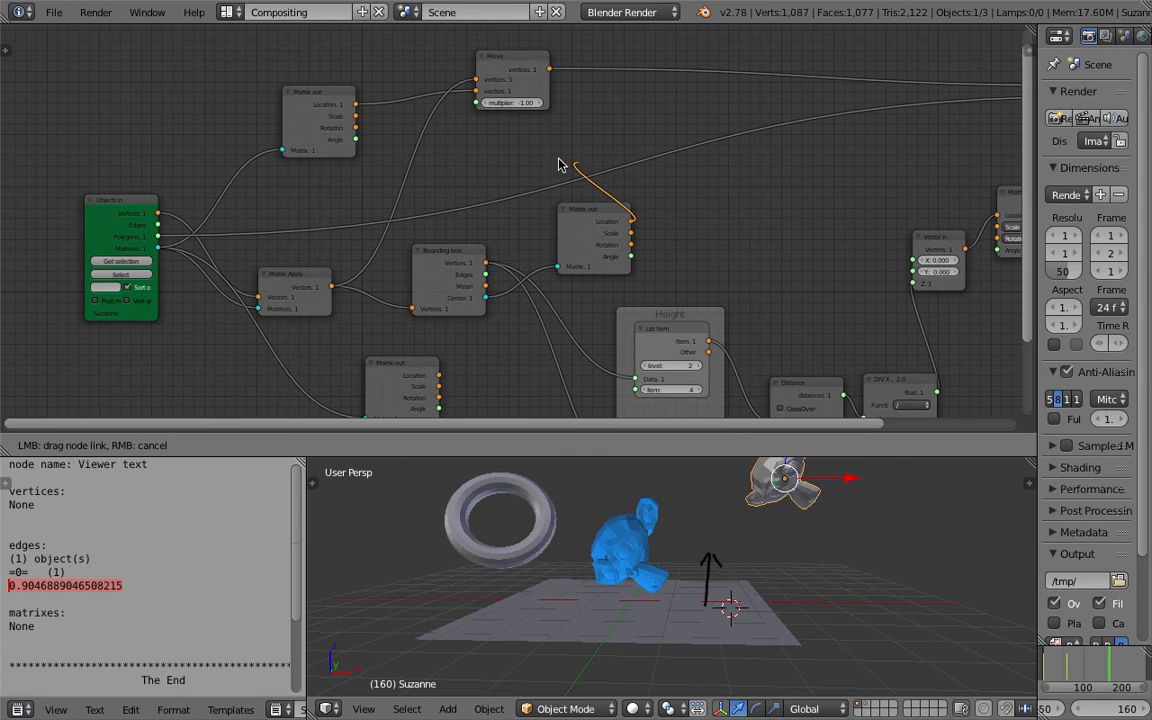
{"action": "left_click_drag", "start_coordinate": [543, 162], "coordinate": [655, 217]}
{"action": "middle_click_drag", "start_coordinate": [525, 329], "coordinate": [561, 261]}
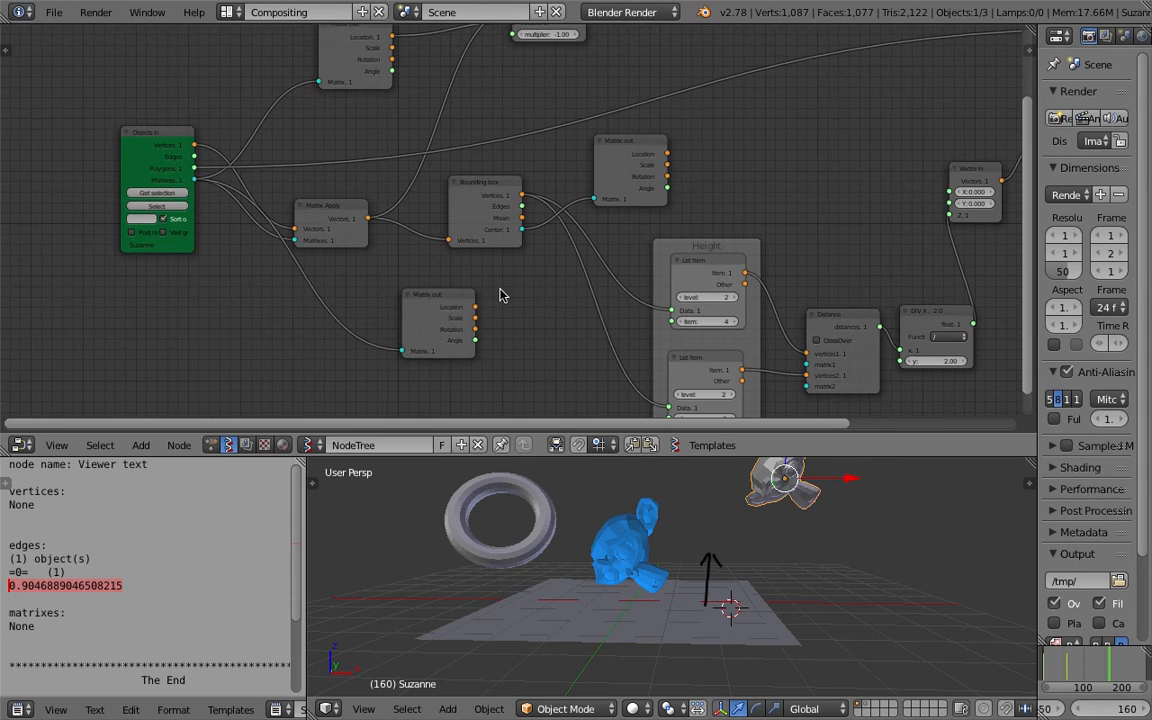
Delete the lower Matrix out node.
{"action": "right_click", "coordinate": [452, 293]}
{"action": "key", "text": "x"}
{"action": "middle_click_drag", "start_coordinate": [453, 229], "coordinate": [453, 286]}
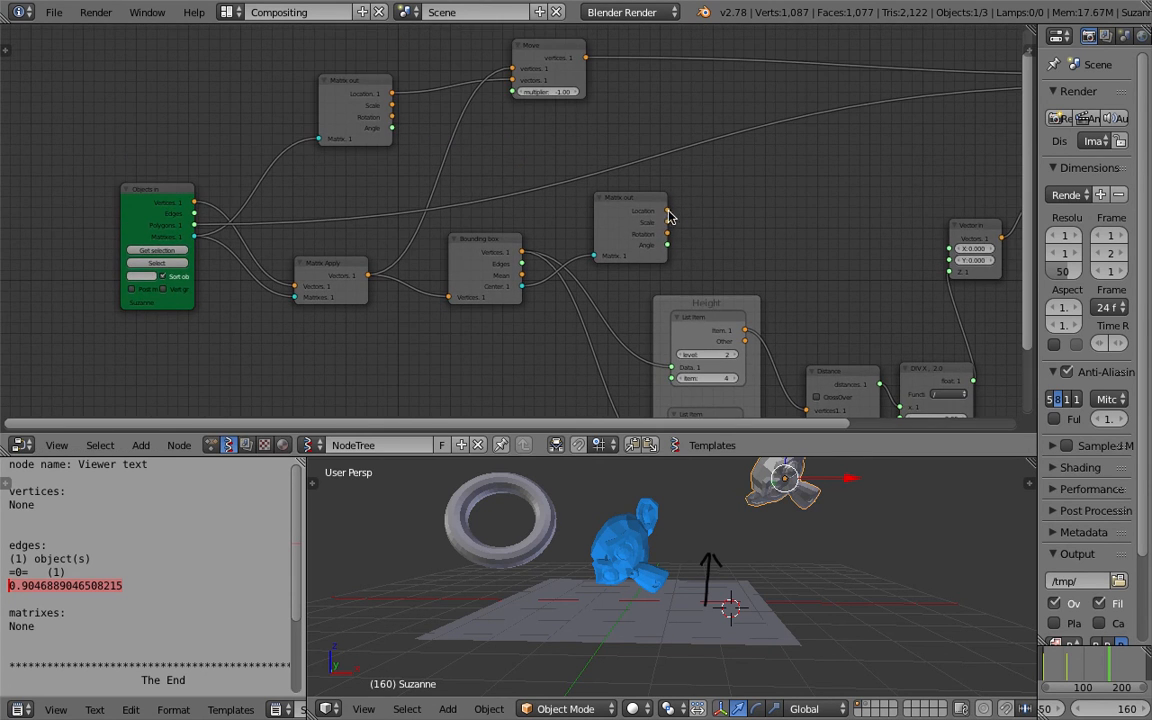
Reposition the remaining Matrix out and Move nodes.
{"action": "left_click_drag", "start_coordinate": [667, 211], "coordinate": [702, 184]}
{"action": "left_click_drag", "start_coordinate": [532, 147], "coordinate": [493, 132]}
{"action": "left_click_drag", "start_coordinate": [561, 73], "coordinate": [623, 77]}
{"action": "middle_click_drag", "start_coordinate": [525, 108], "coordinate": [576, 130]}
{"action": "left_click_drag", "start_coordinate": [410, 102], "coordinate": [417, 96]}
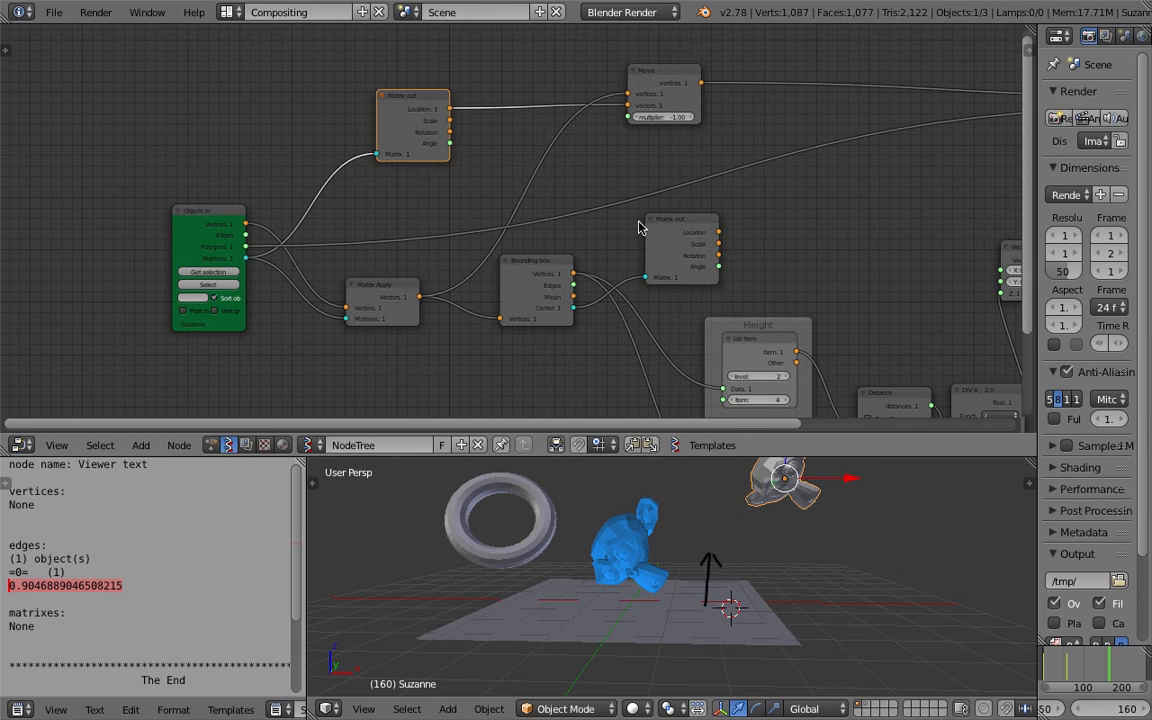
{"action": "left_click_drag", "start_coordinate": [716, 235], "coordinate": [731, 230]}
{"action": "left_click_drag", "start_coordinate": [622, 135], "coordinate": [626, 106]}
Delete the upper Matrix out node and link the remaining Matrix out's Location to the Move node's vertices.
{"action": "mouse_move", "coordinate": [755, 505]}
{"action": "middle_mouse_down"}
{"action": "mouse_move", "coordinate": [769, 517]}
{"action": "mouse_move", "coordinate": [767, 504]}
{"action": "mouse_move", "coordinate": [757, 519]}
{"action": "middle_mouse_up"}
{"action": "left_click_drag", "start_coordinate": [411, 99], "coordinate": [393, 110]}
{"action": "key", "text": "x"}
{"action": "left_click_drag", "start_coordinate": [680, 227], "coordinate": [705, 212]}
{"action": "left_click_drag", "start_coordinate": [662, 73], "coordinate": [814, 69]}
{"action": "middle_click_drag", "start_coordinate": [756, 192], "coordinate": [669, 192]}
{"action": "left_click", "coordinate": [612, 210]}
Set the 3D viewport to a front orthographic view of the objects.
{"action": "middle_click_drag", "start_coordinate": [750, 674], "coordinate": [740, 605]}
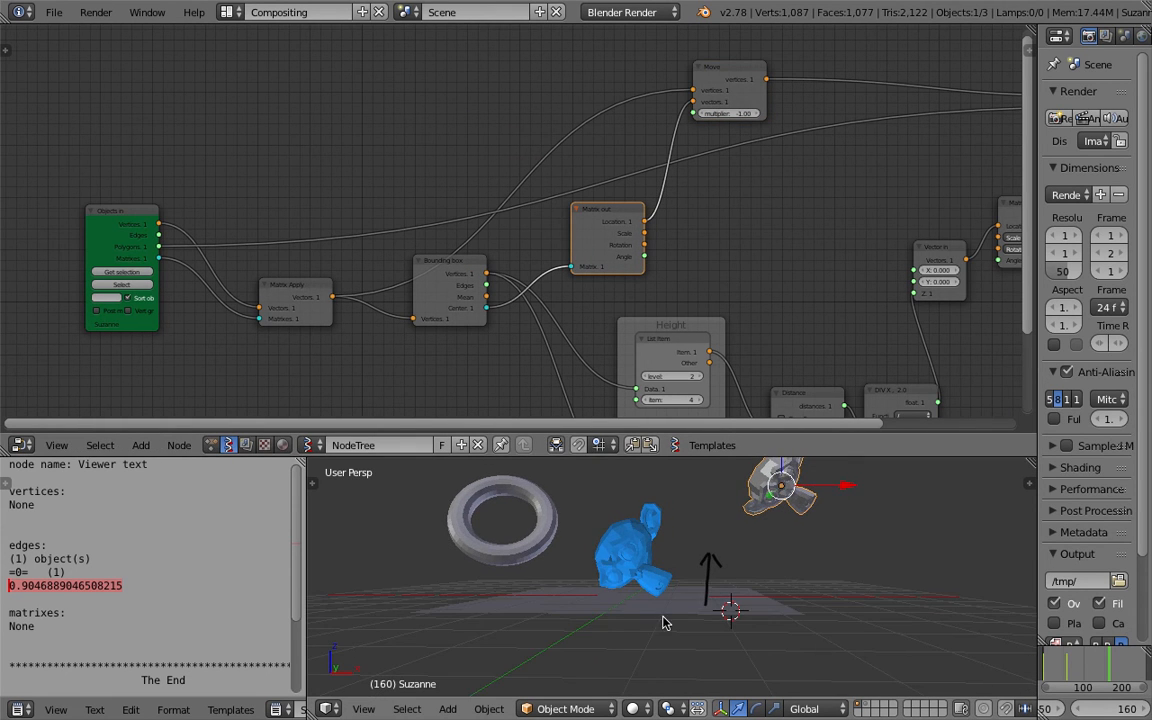
{"action": "middle_click_drag", "start_coordinate": [664, 623], "coordinate": [640, 632]}
{"action": "left_click", "coordinate": [363, 709]}
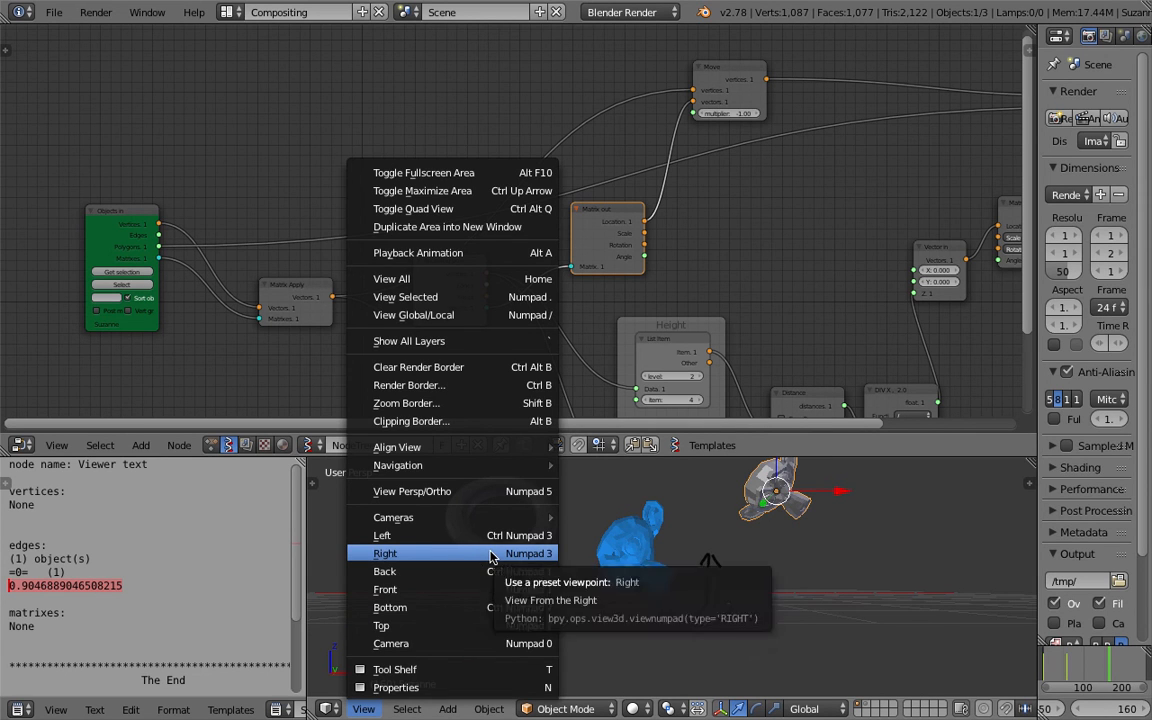
{"action": "left_click", "coordinate": [490, 555]}
{"action": "left_click", "coordinate": [381, 709]}
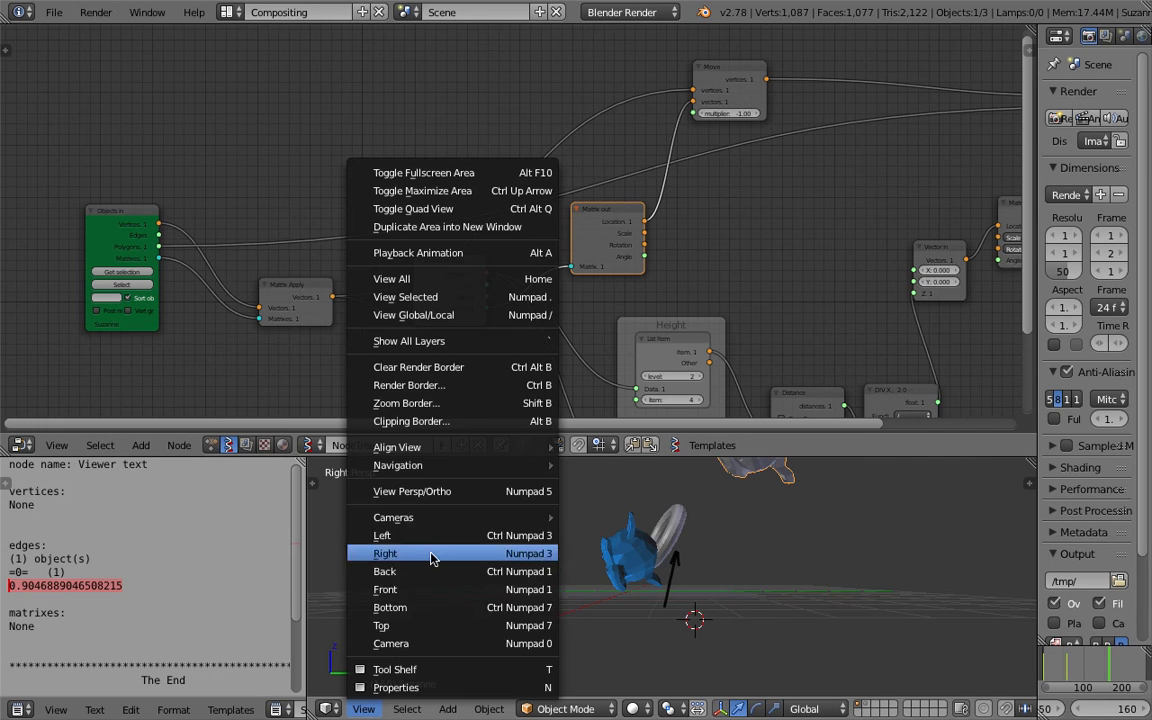
{"action": "left_click", "coordinate": [437, 589]}
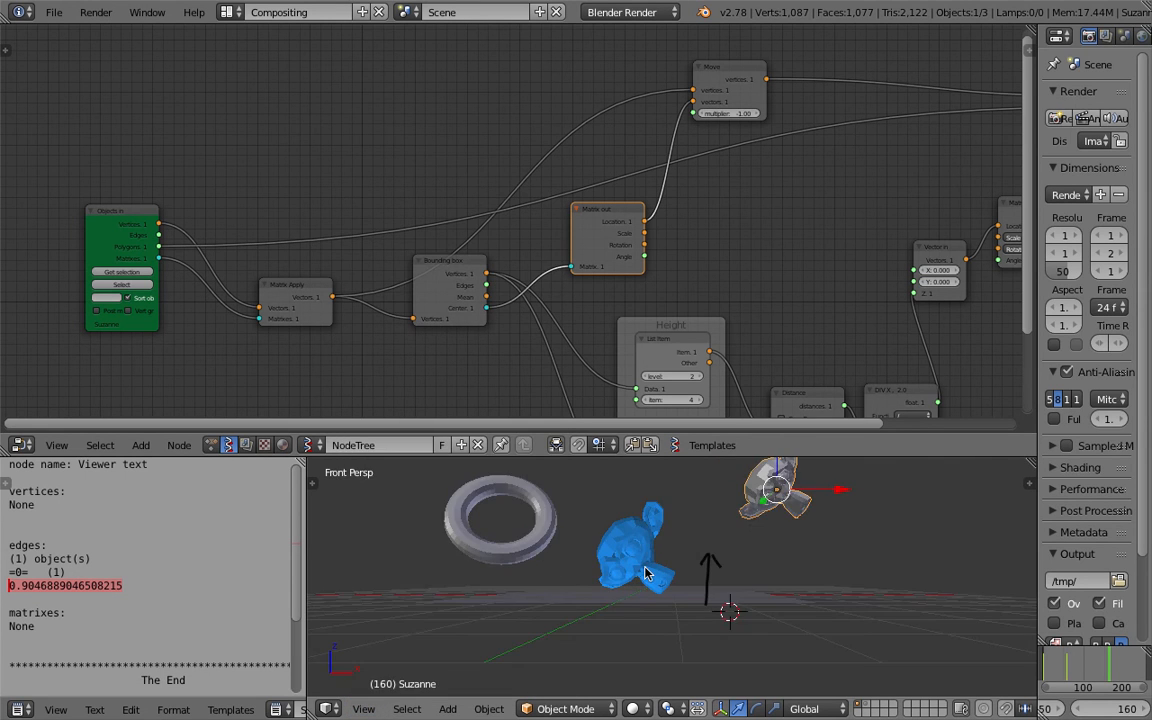
{"action": "scroll", "coordinate": [645, 573], "scroll_direction": "up", "scroll_amount": 3}
{"action": "left_click", "coordinate": [362, 709]}
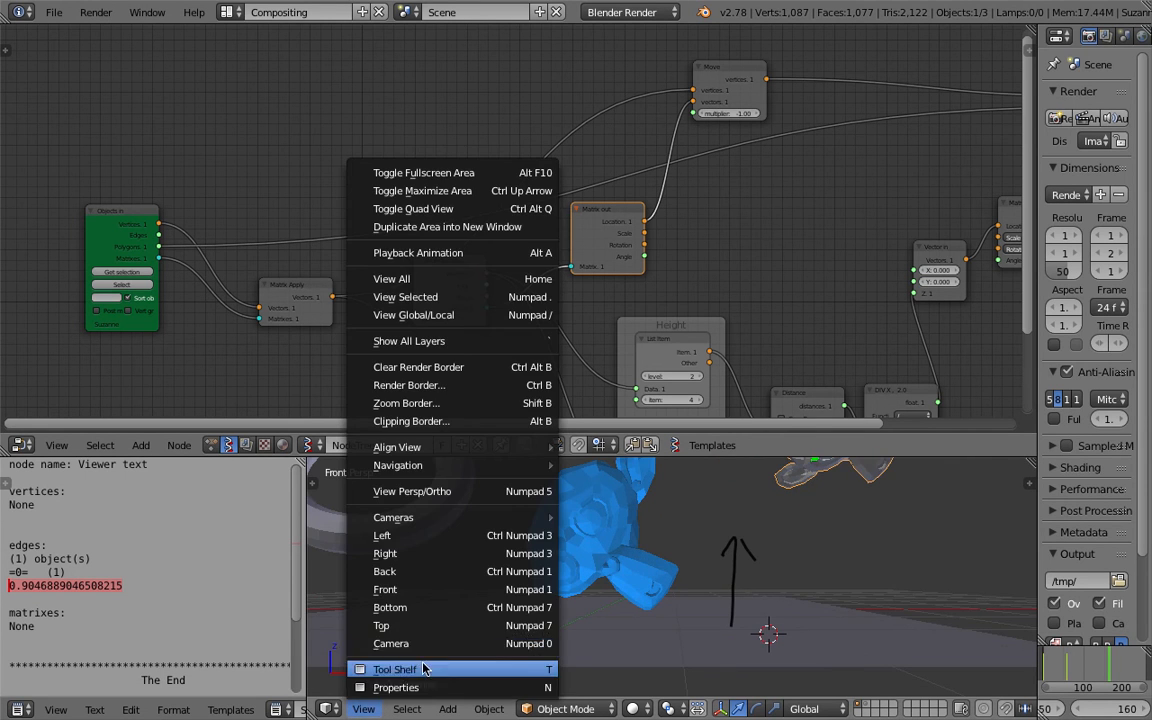
{"action": "left_click", "coordinate": [458, 496]}
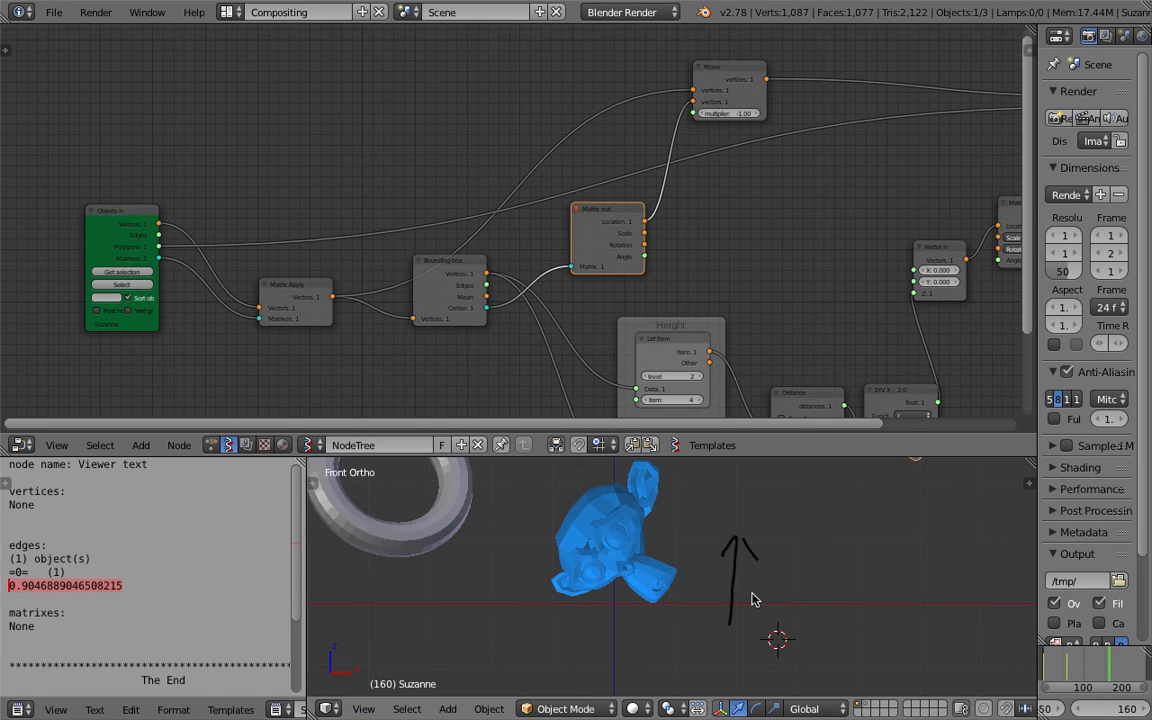
{"action": "scroll", "coordinate": [745, 575], "scroll_direction": "down", "scroll_amount": 1}
{"action": "middle_click_drag", "start_coordinate": [899, 490], "coordinate": [832, 534], "text": "shift"}
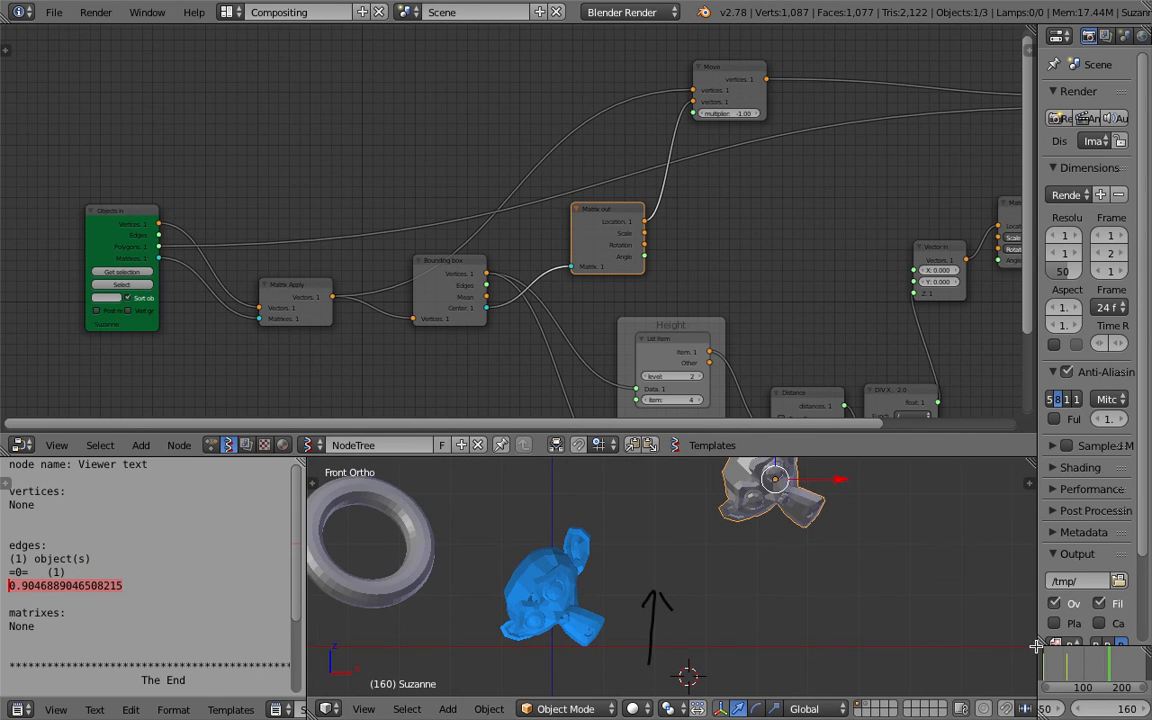
Enlarge the properties area and play the animation from the start frame.
{"action": "left_click_drag", "start_coordinate": [1037, 626], "coordinate": [877, 626]}
{"action": "key", "text": "shift+Left"}
{"action": "key", "text": "alt+a"}
Rotate Suzanne freely several times while the animation plays to test its placement on the ground.
{"action": "key", "text": "r"}
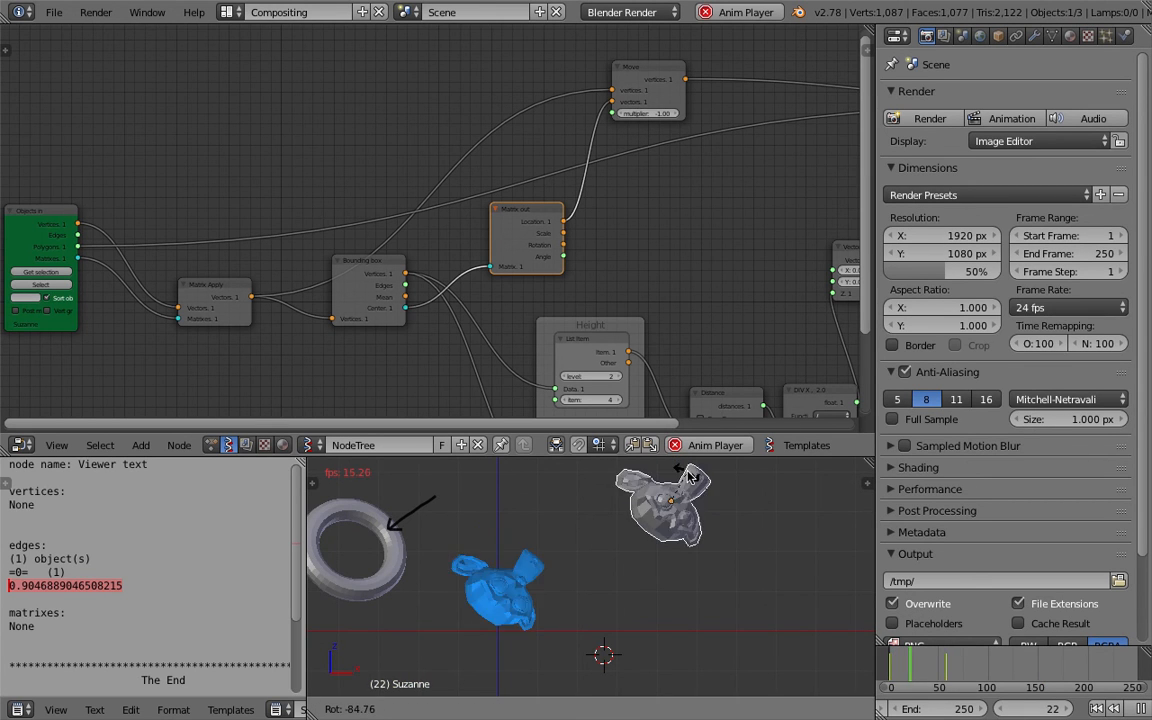
{"action": "left_click", "coordinate": [735, 497]}
{"action": "key", "text": "r"}
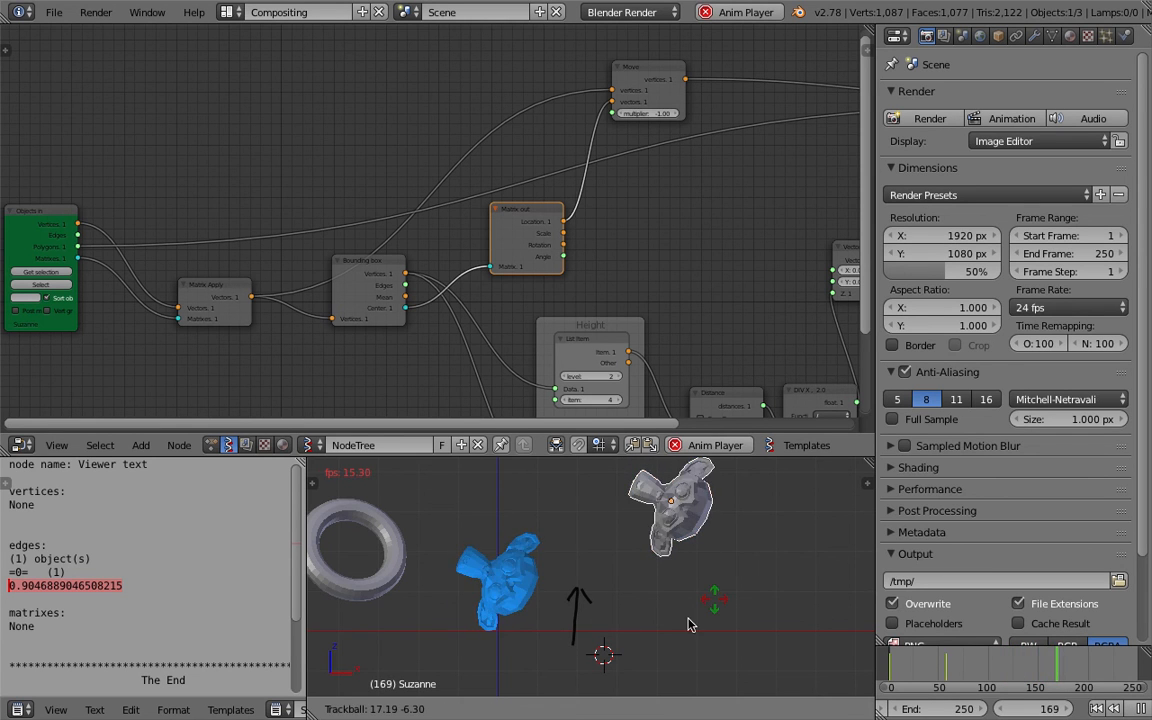
{"action": "left_click", "coordinate": [653, 673]}
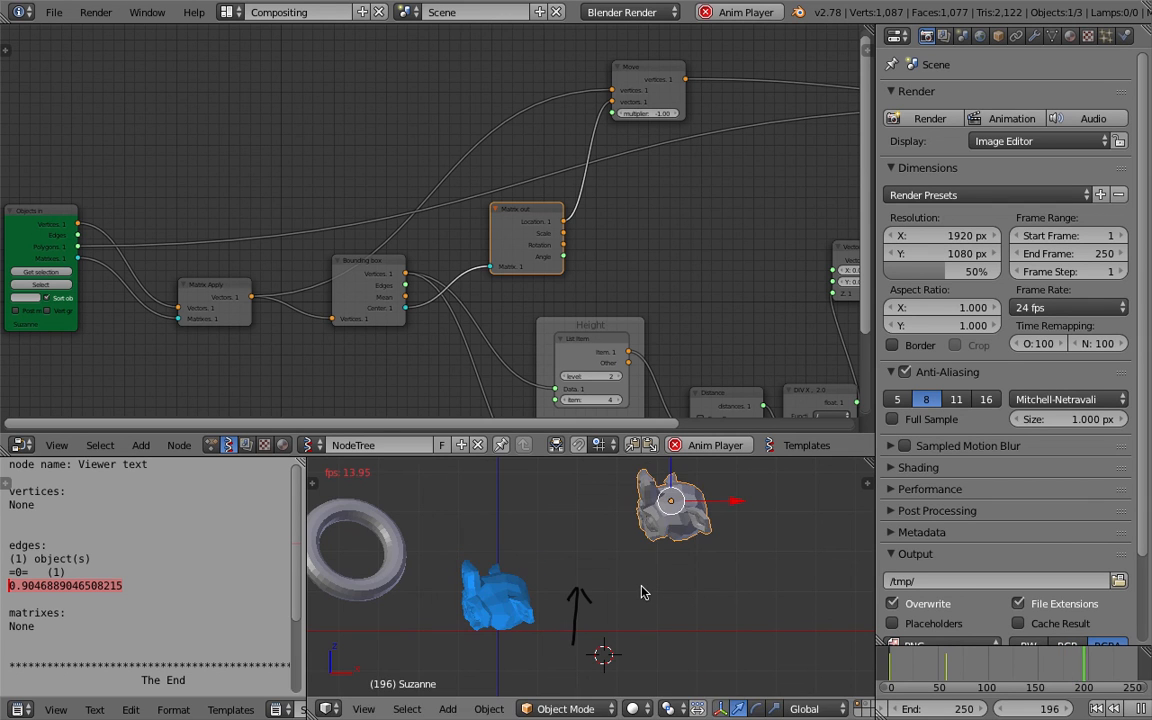
{"action": "key", "text": "r"}
{"action": "key", "text": "r"}
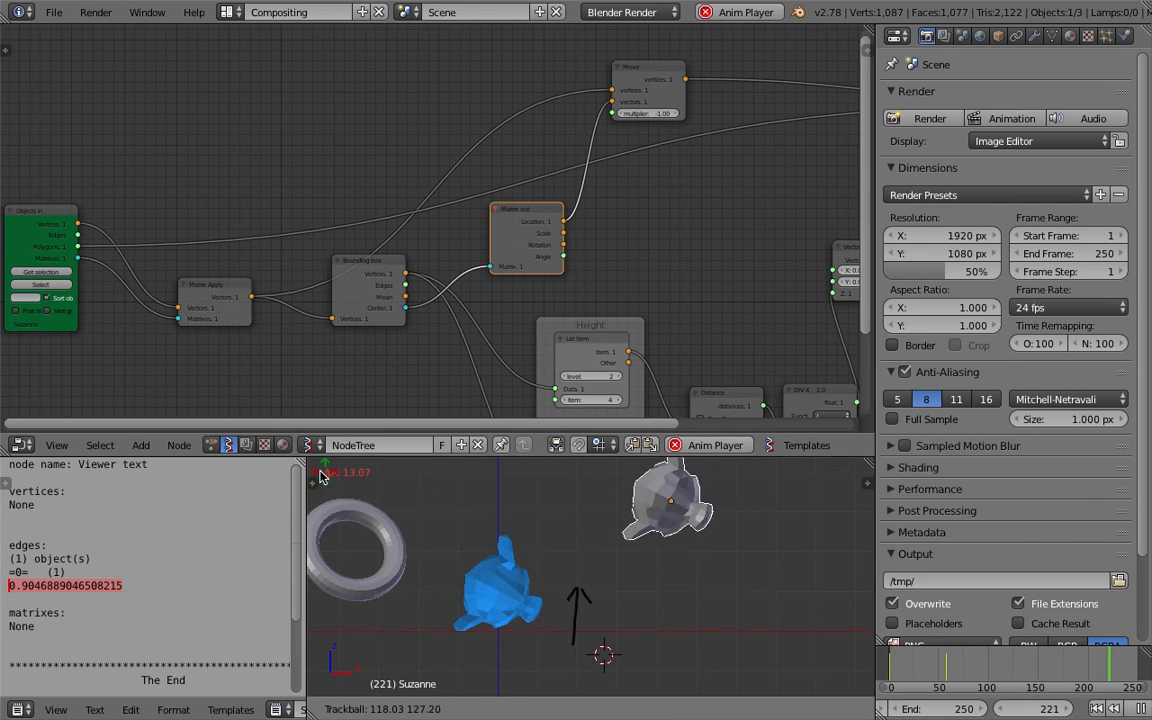
{"action": "left_click", "coordinate": [563, 512]}
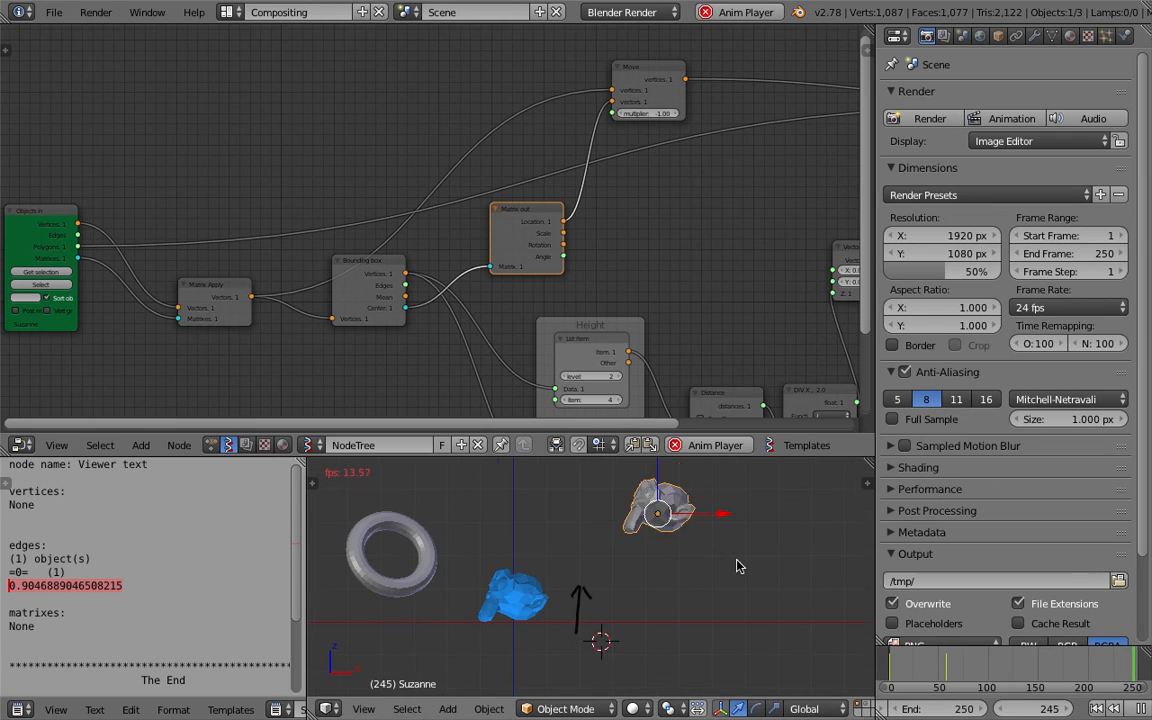
Add a cube, move it into the scene and load it into the Objects in node as the current selection.
{"action": "key", "text": "shift+a"}
{"action": "mouse_move", "coordinate": [740, 441]}
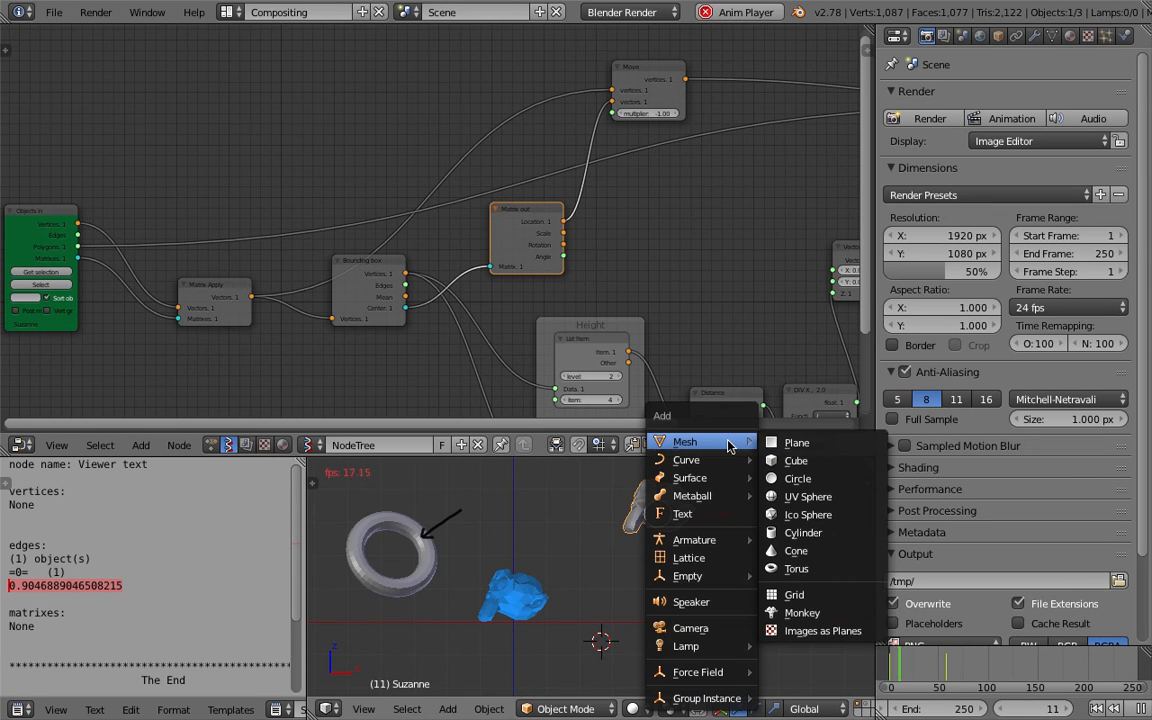
{"action": "left_click", "coordinate": [779, 461]}
{"action": "key", "text": "g"}
{"action": "left_click", "coordinate": [779, 483]}
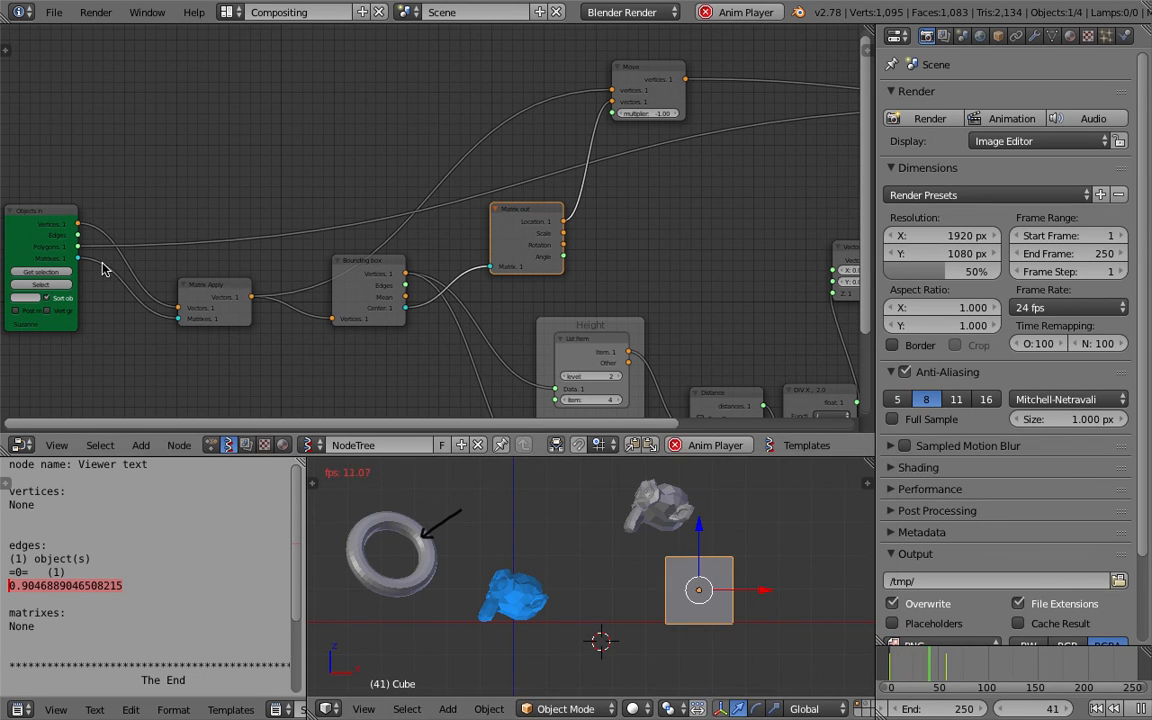
{"action": "left_click", "coordinate": [60, 273]}
Rotate the cube several times, including free trackball rotations, during playback.
{"action": "key", "text": "r"}
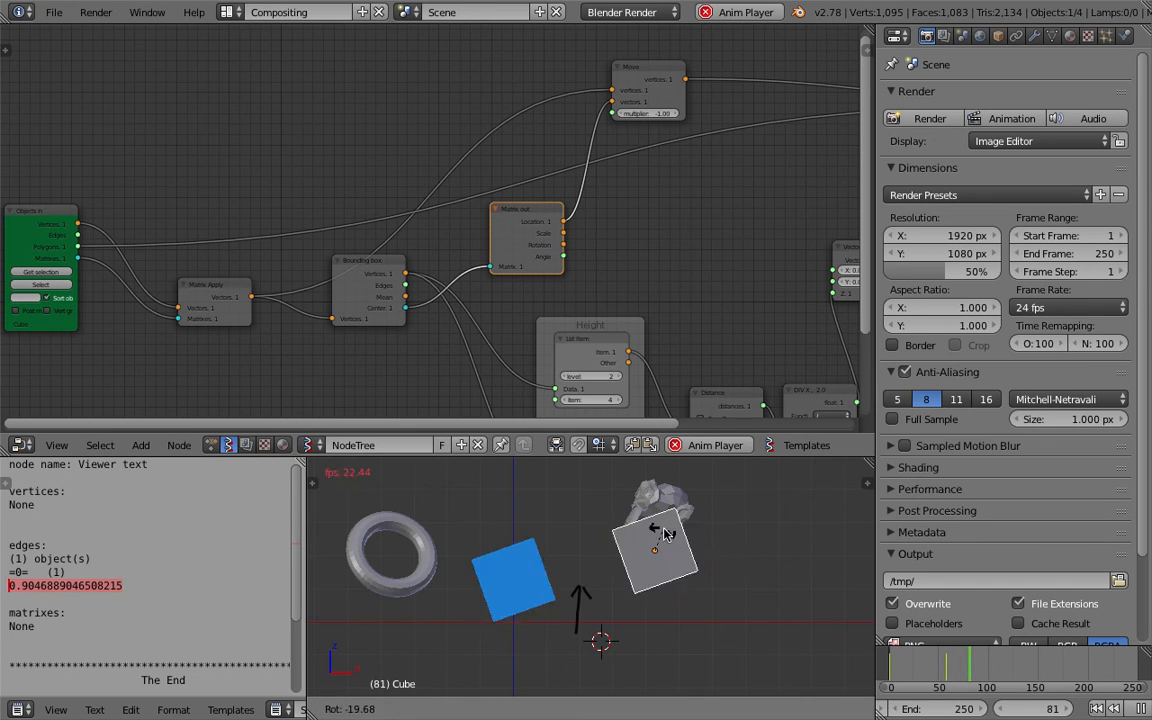
{"action": "left_click", "coordinate": [720, 535]}
{"action": "key", "text": "r"}
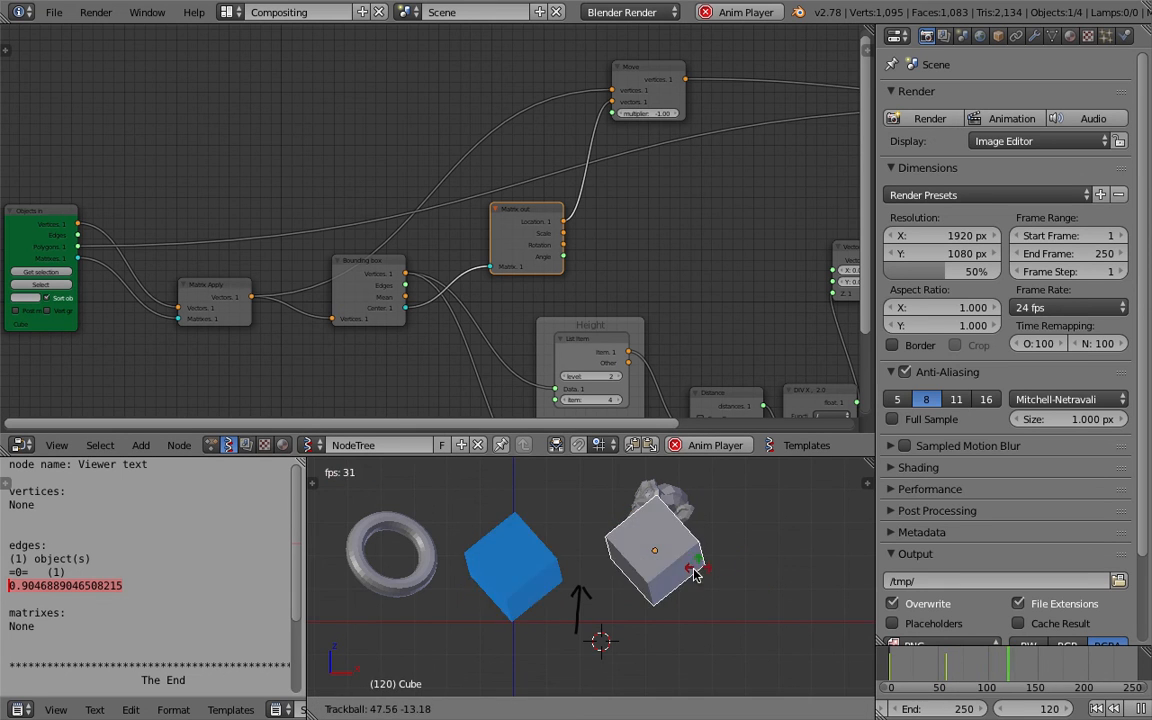
{"action": "left_click", "coordinate": [697, 490]}
{"action": "key", "text": "r"}
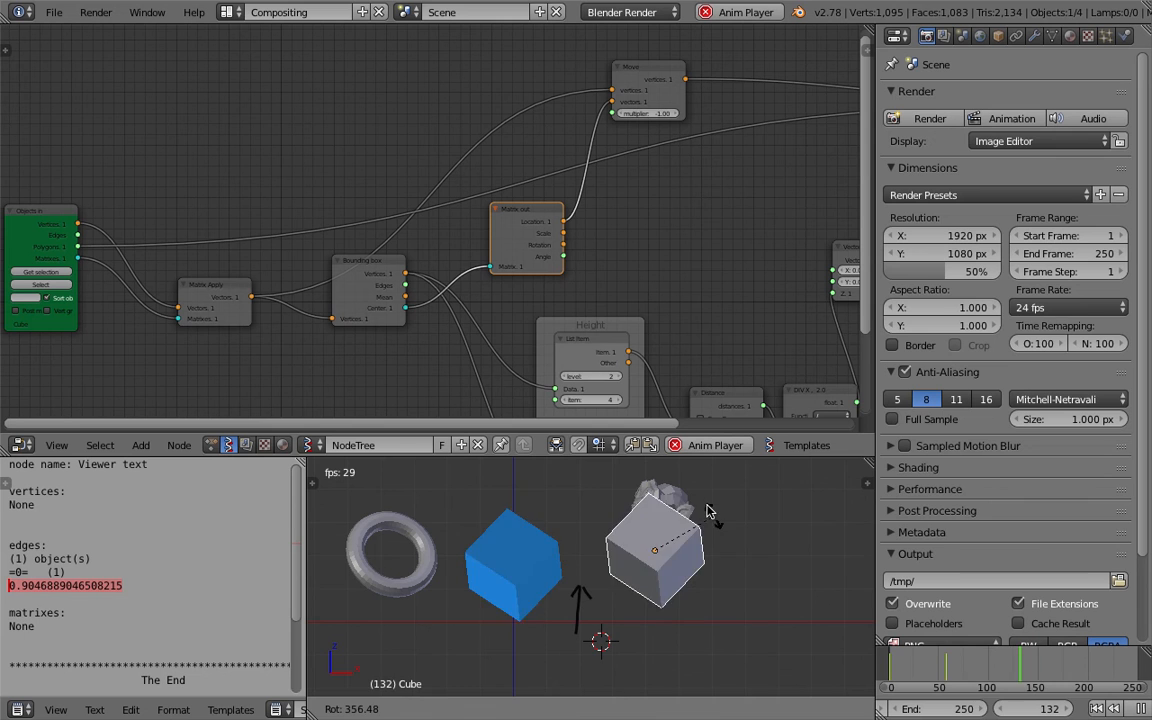
{"action": "left_click", "coordinate": [651, 572]}
Stop the animation playback.
{"action": "middle_click_drag", "start_coordinate": [653, 566], "coordinate": [600, 612]}
{"action": "left_click", "coordinate": [1140, 708]}
{"action": "mouse_move", "coordinate": [632, 563]}
{"action": "middle_mouse_down"}
{"action": "mouse_move", "coordinate": [684, 553]}
{"action": "mouse_move", "coordinate": [534, 545]}
{"action": "mouse_move", "coordinate": [680, 560]}
{"action": "mouse_move", "coordinate": [694, 582]}
{"action": "mouse_move", "coordinate": [639, 555]}
{"action": "middle_mouse_up"}
{"action": "scroll", "coordinate": [694, 582], "scroll_direction": "down", "scroll_amount": 2}
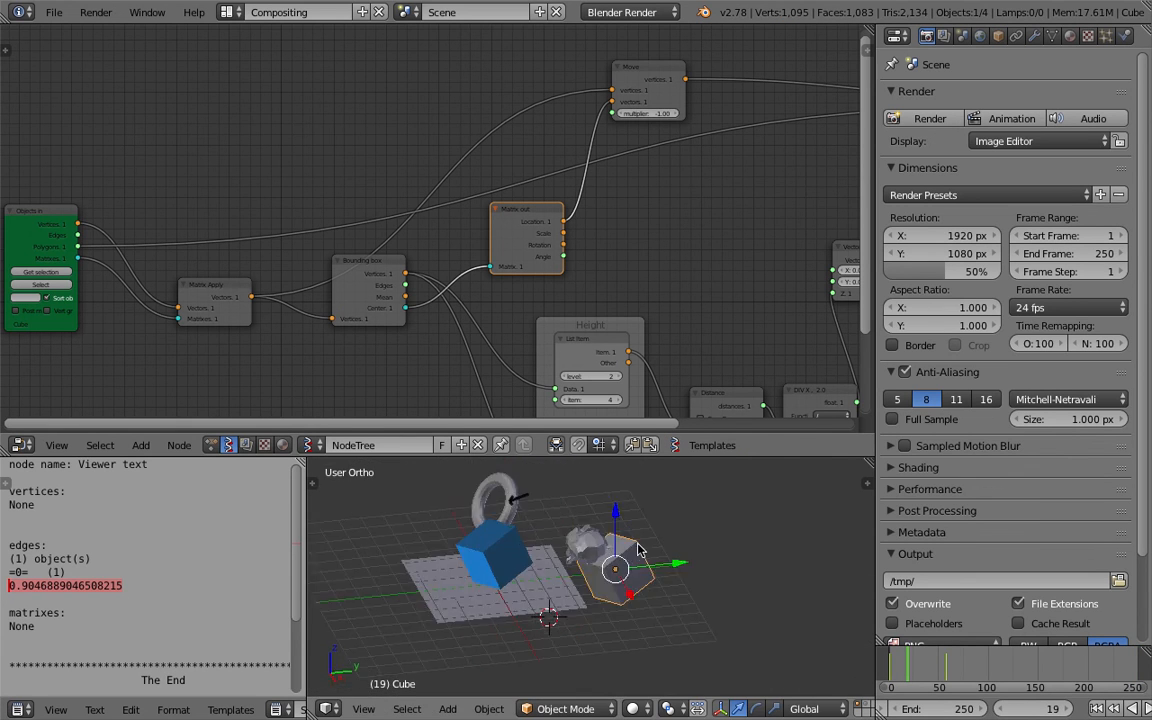
Move the cube away from the ground plane, including a move constrained to the Y axis.
{"action": "key", "text": "g"}
{"action": "left_click", "coordinate": [702, 525]}
{"action": "middle_click_drag", "start_coordinate": [700, 532], "coordinate": [708, 635]}
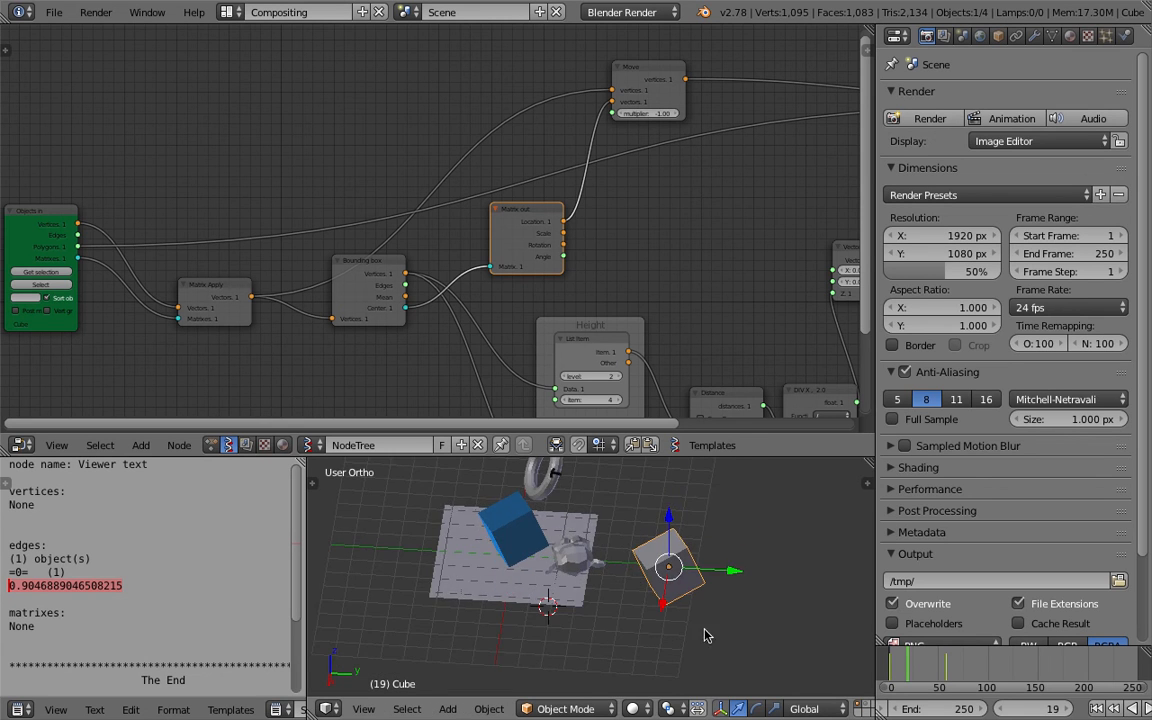
{"action": "scroll", "coordinate": [686, 603], "scroll_direction": "down", "scroll_amount": 2}
{"action": "middle_click_drag", "start_coordinate": [684, 583], "coordinate": [658, 612]}
{"action": "key", "text": "g"}
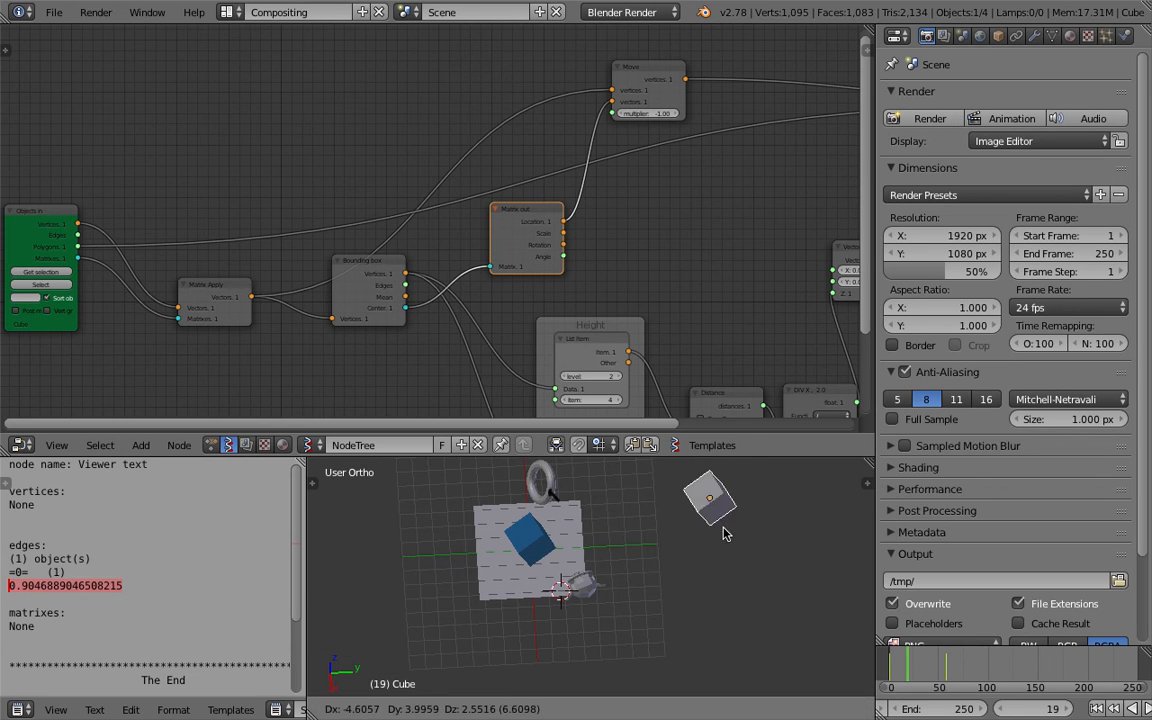
{"action": "left_click", "coordinate": [670, 578]}
{"action": "middle_click_drag", "start_coordinate": [670, 578], "coordinate": [745, 540]}
{"action": "key", "text": "g"}
{"action": "key", "text": "y"}
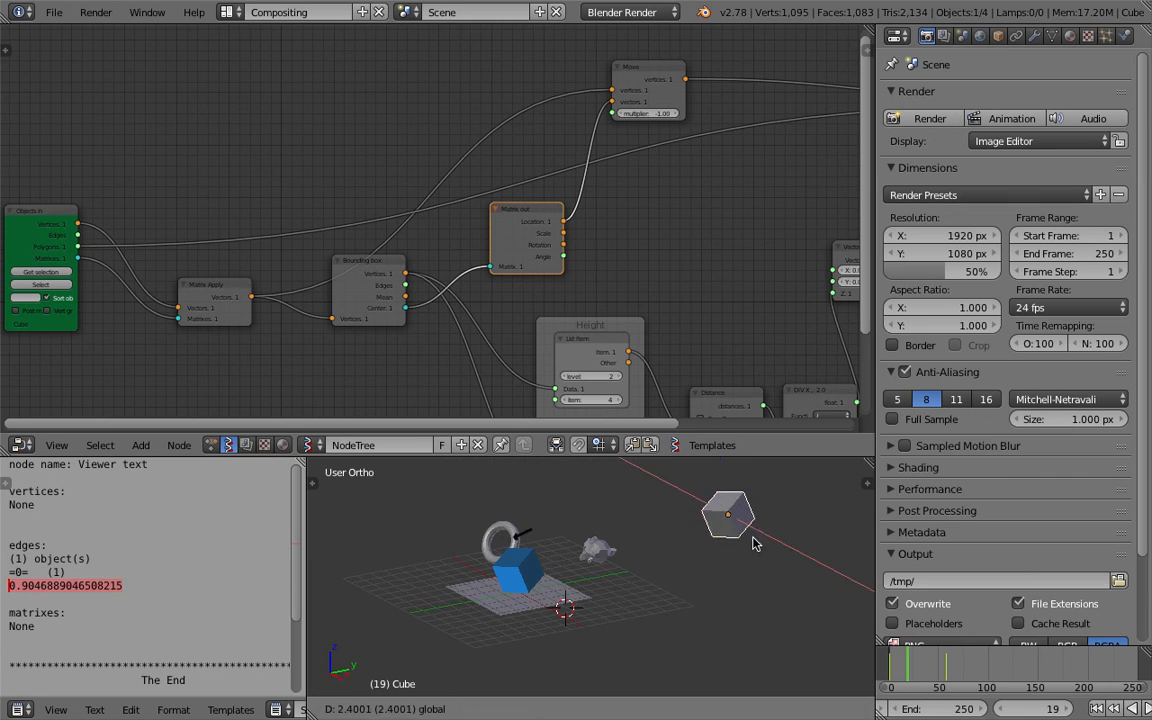
{"action": "left_click_drag", "start_coordinate": [793, 502], "coordinate": [742, 511]}
{"action": "key", "text": "g"}
{"action": "middle_click_drag", "start_coordinate": [730, 540], "coordinate": [700, 540]}
{"action": "left_click", "coordinate": [641, 541]}
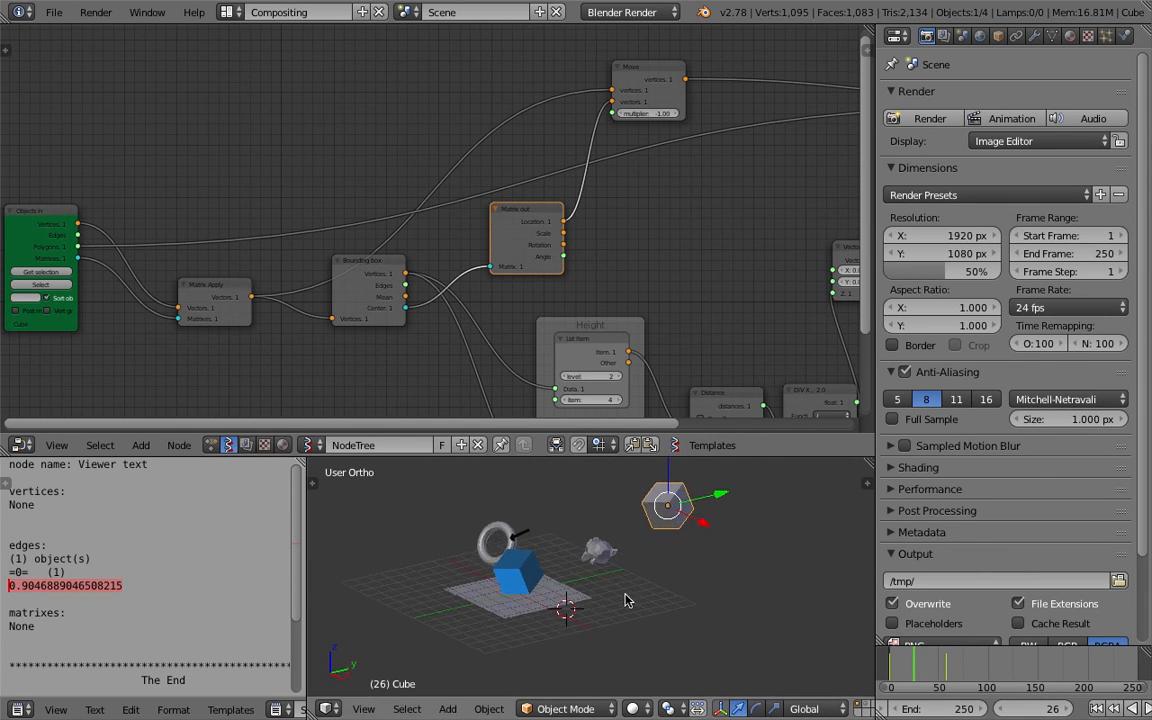
Rotate the cube freely while starting animation playback.
{"action": "key", "text": "r"}
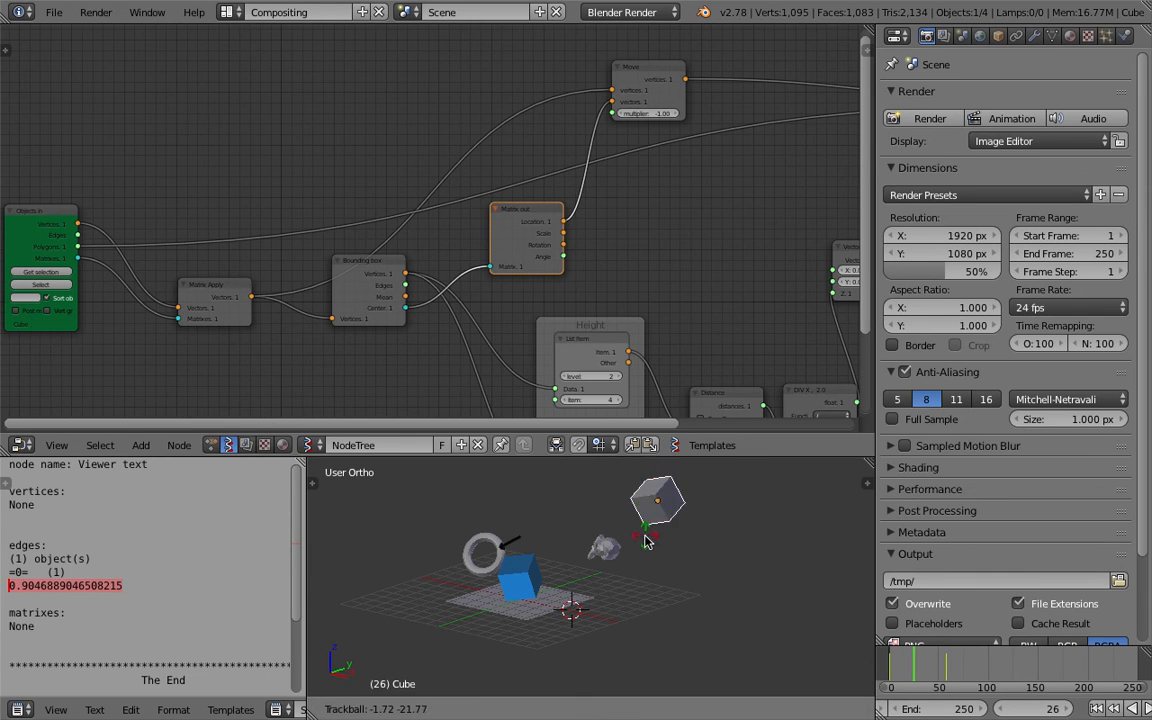
{"action": "key", "text": "alt+a"}
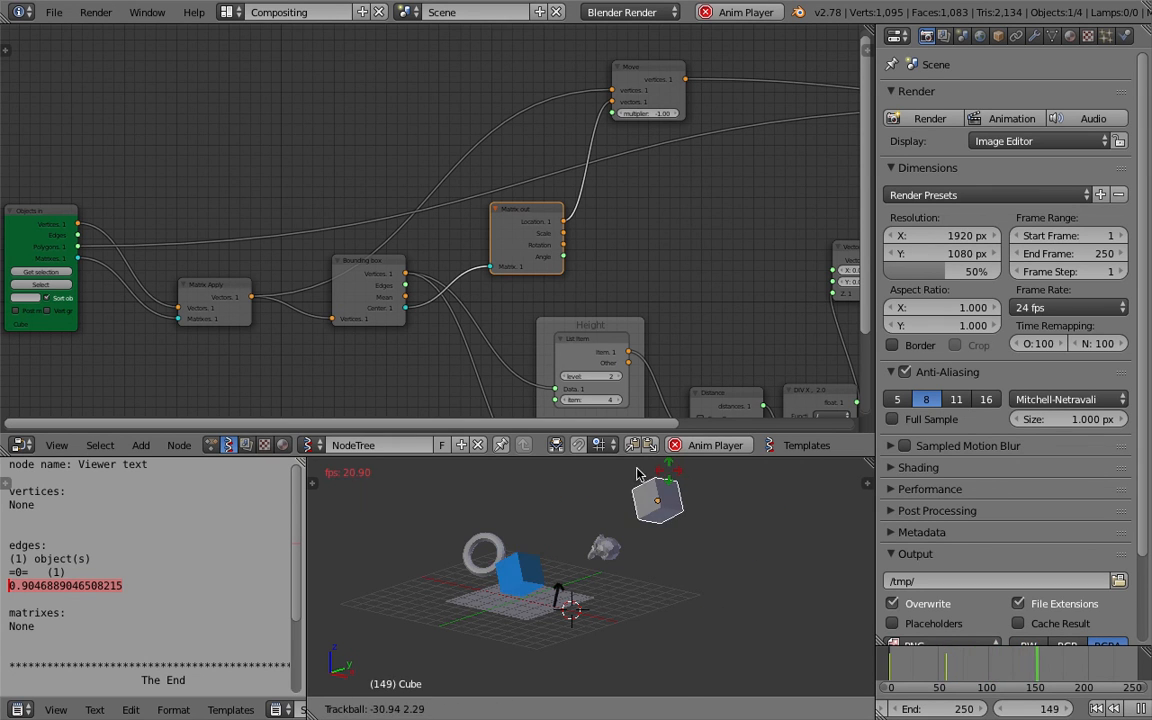
{"action": "left_click", "coordinate": [610, 524]}
Switch to a side view and rotate the cube freely again during playback.
{"action": "key", "text": "KP_3"}
{"action": "key", "text": "r"}
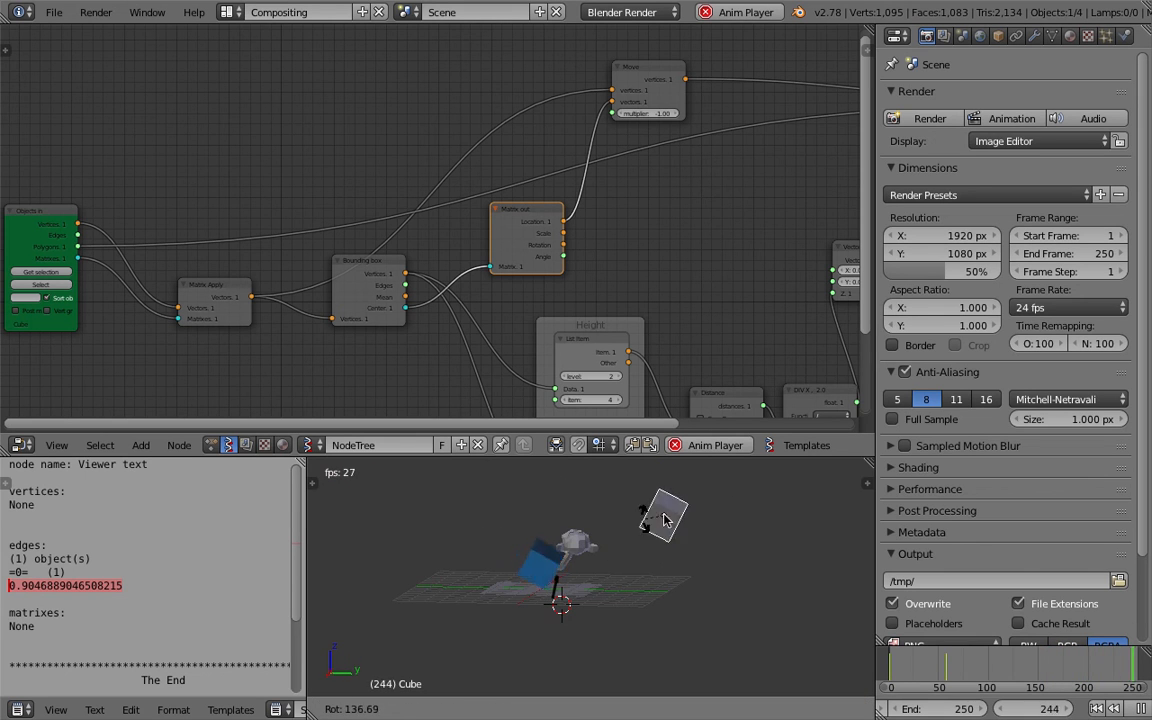
{"action": "left_click", "coordinate": [721, 558]}
{"action": "scroll", "coordinate": [623, 541], "scroll_direction": "up", "scroll_amount": 2}
{"action": "middle_click_drag", "start_coordinate": [625, 540], "coordinate": [710, 532]}
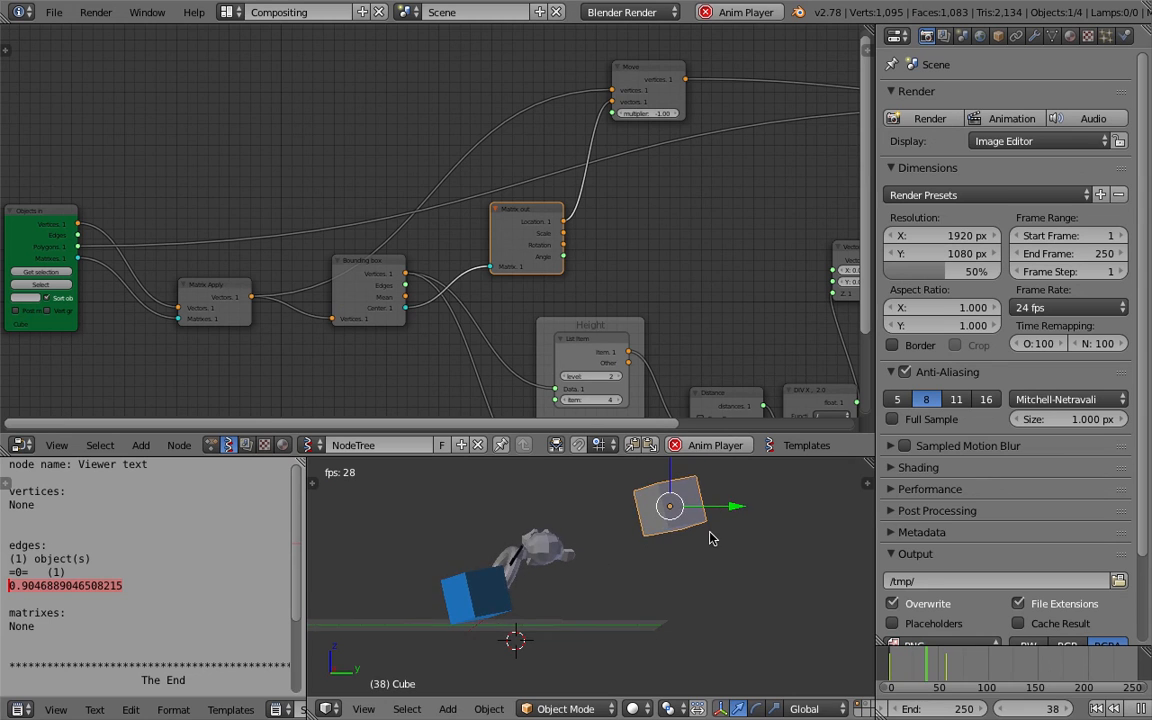
{"action": "key", "text": "r"}
{"action": "key", "text": "r"}
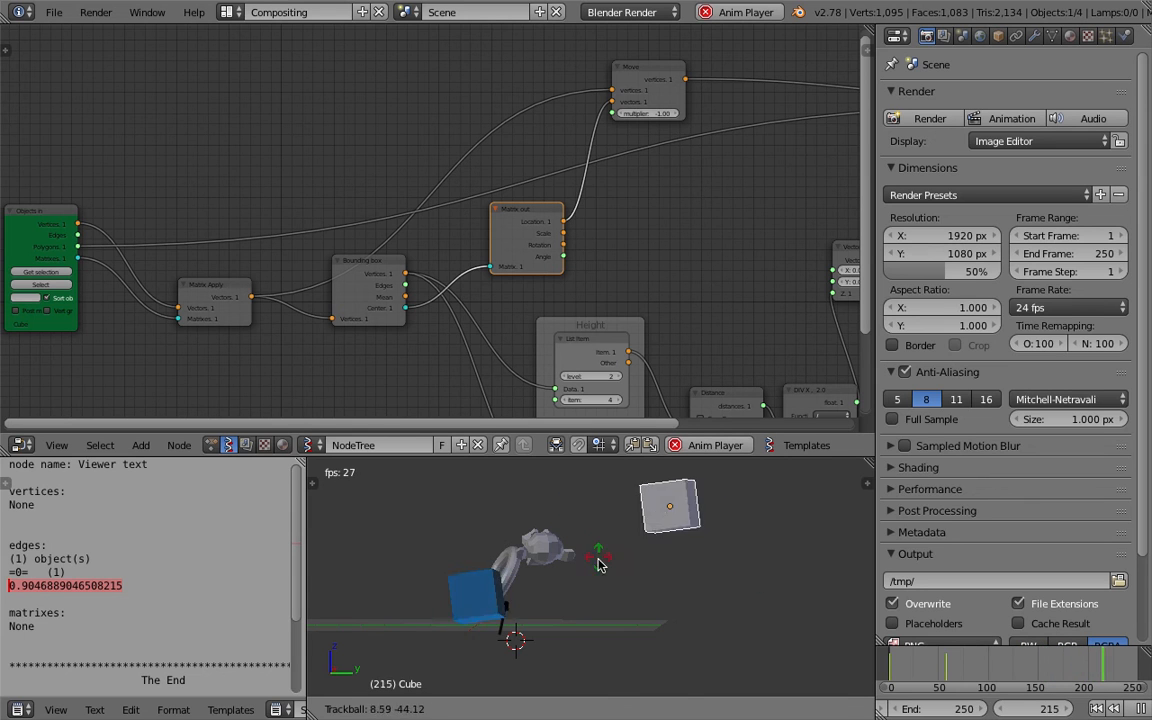
{"action": "left_click", "coordinate": [537, 562]}
Move, rotate and scale the cube in the viewport while the animation plays.
{"action": "middle_click_drag", "start_coordinate": [538, 562], "coordinate": [570, 546]}
{"action": "scroll", "coordinate": [591, 594], "scroll_direction": "down", "scroll_amount": 2}
{"action": "key", "text": "g"}
{"action": "left_click", "coordinate": [575, 583]}
{"action": "key", "text": "r"}
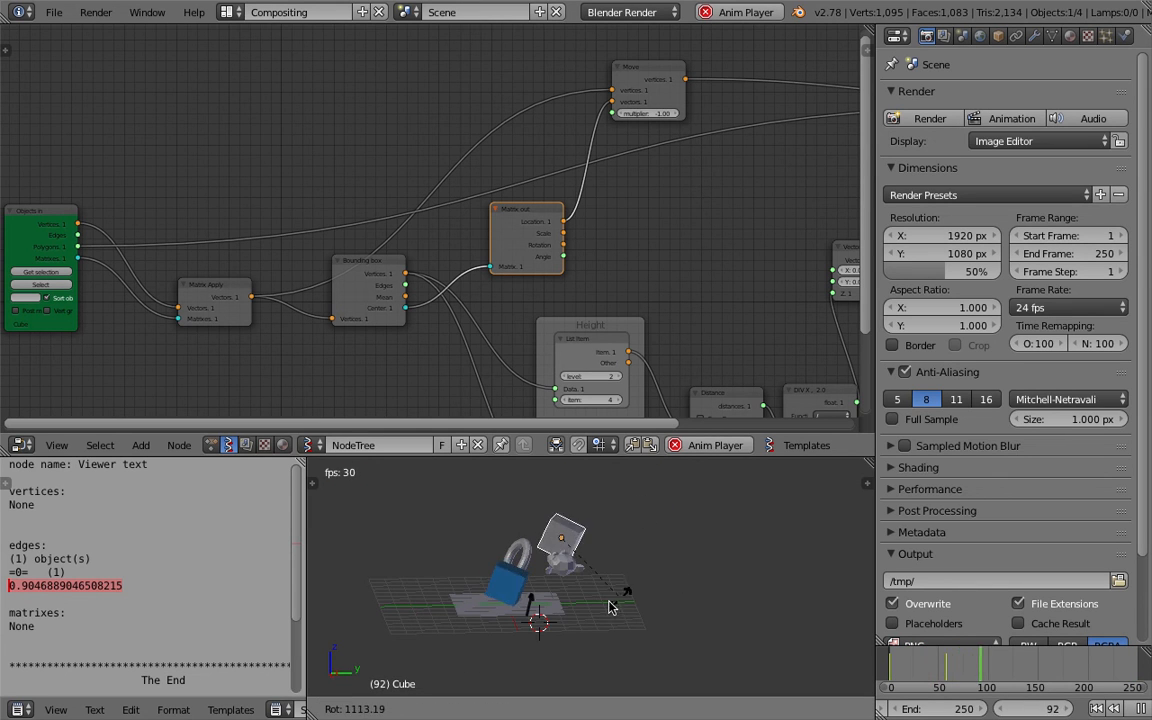
{"action": "left_click", "coordinate": [495, 585]}
{"action": "key", "text": "s"}
{"action": "left_click", "coordinate": [604, 556]}
{"action": "key", "text": "g"}
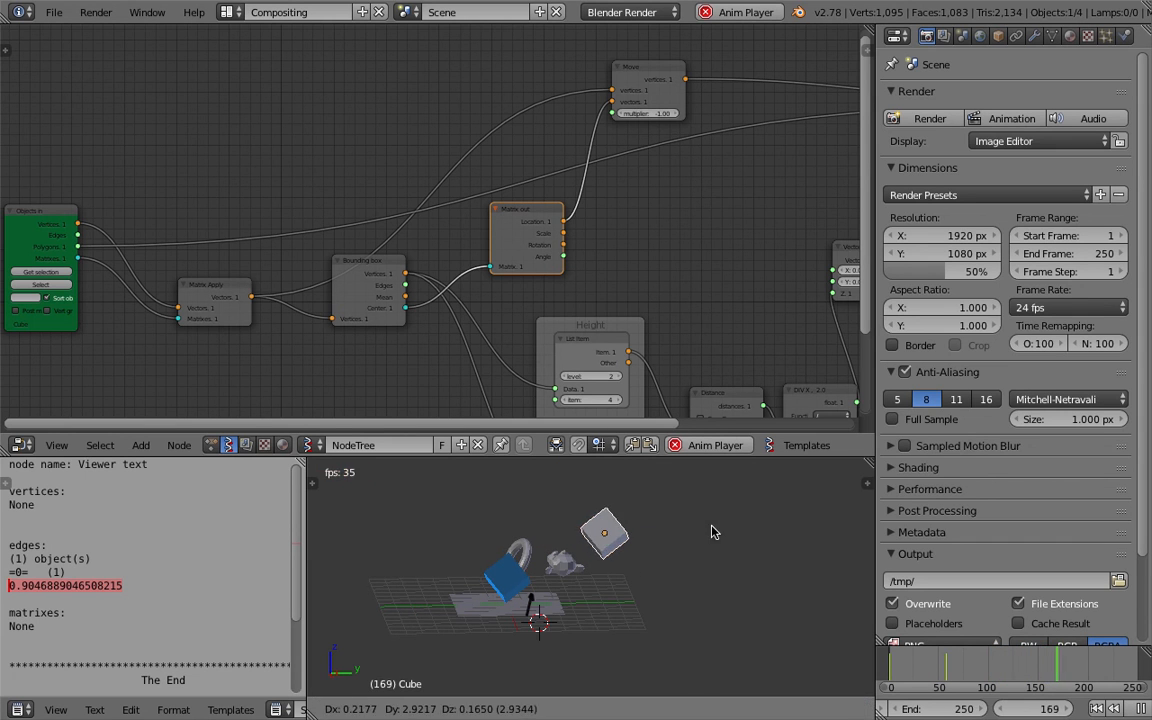
{"action": "left_click", "coordinate": [710, 533]}
{"action": "key", "text": "r"}
{"action": "key", "text": "r"}
{"action": "left_click", "coordinate": [660, 542]}
{"action": "key", "text": "shift+a"}
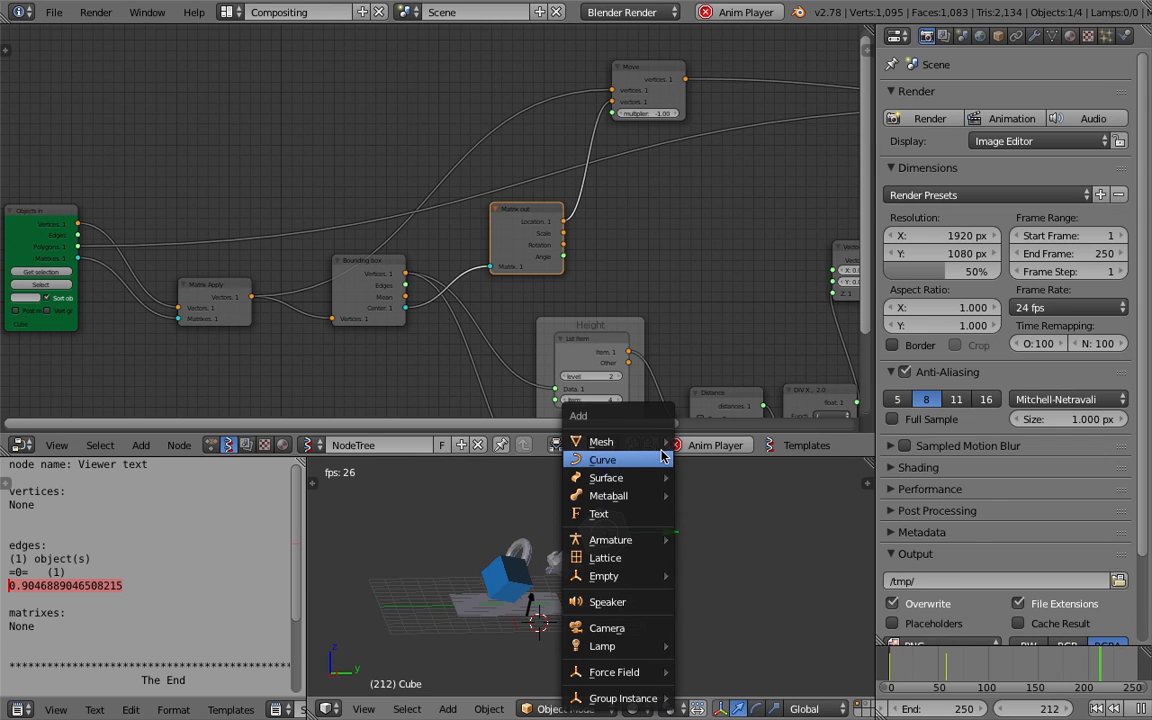
{"action": "mouse_move", "coordinate": [660, 442]}
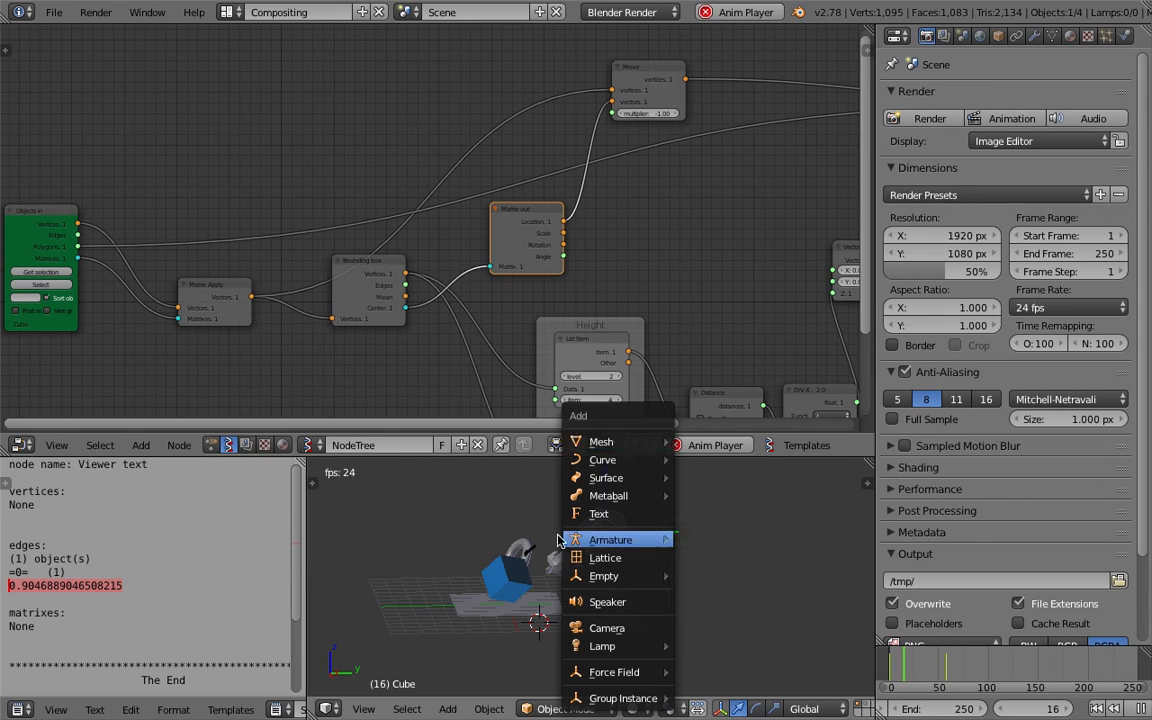
{"action": "middle_click_drag", "start_coordinate": [478, 530], "coordinate": [502, 546]}
Select the torus, load it into the Objects in node and rotate it freely.
{"action": "right_click", "coordinate": [497, 543]}
{"action": "left_click", "coordinate": [40, 271]}
{"action": "key", "text": "r"}
{"action": "key", "text": "r"}
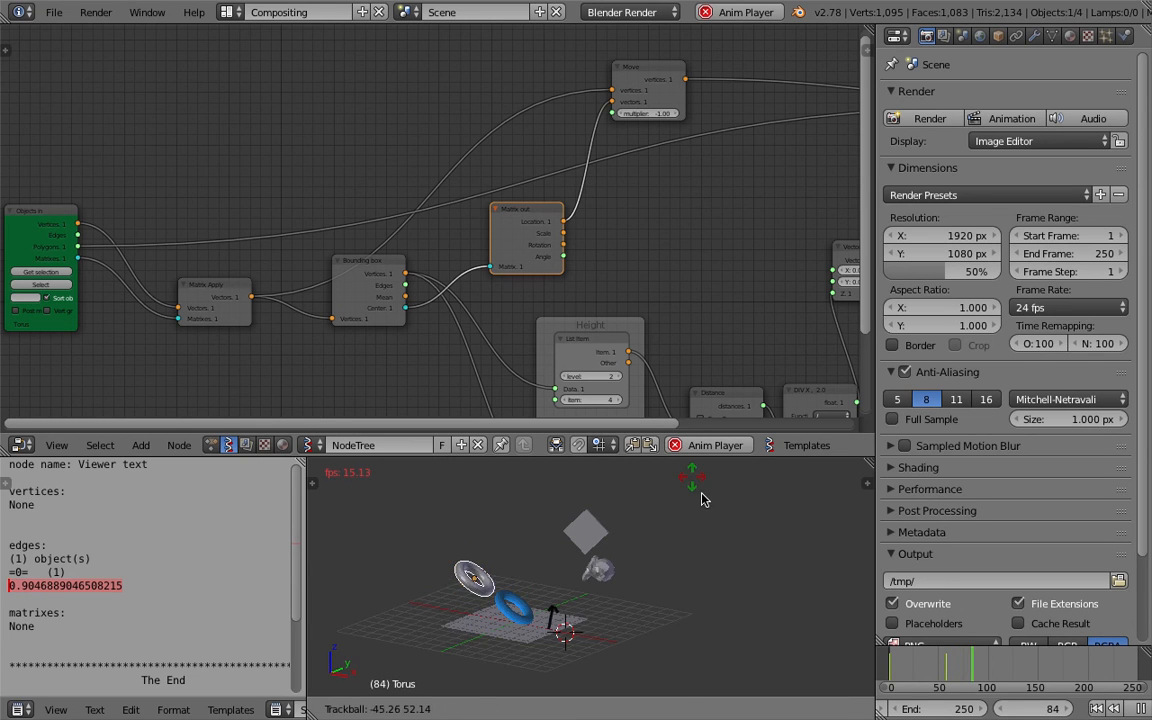
{"action": "left_click", "coordinate": [673, 547]}
Rotate the torus a few more times and stop the animation playback.
{"action": "middle_click_drag", "start_coordinate": [673, 547], "coordinate": [613, 557]}
{"action": "key", "text": "r"}
{"action": "key", "text": "r"}
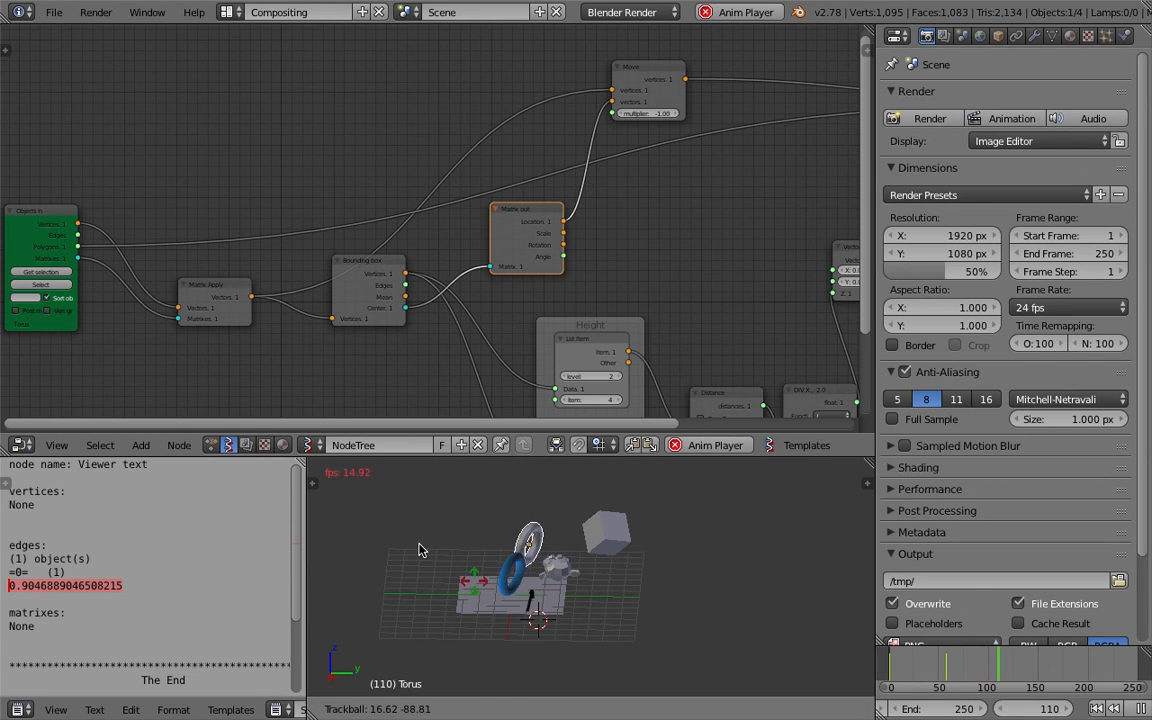
{"action": "left_click", "coordinate": [628, 489]}
{"action": "key", "text": "r"}
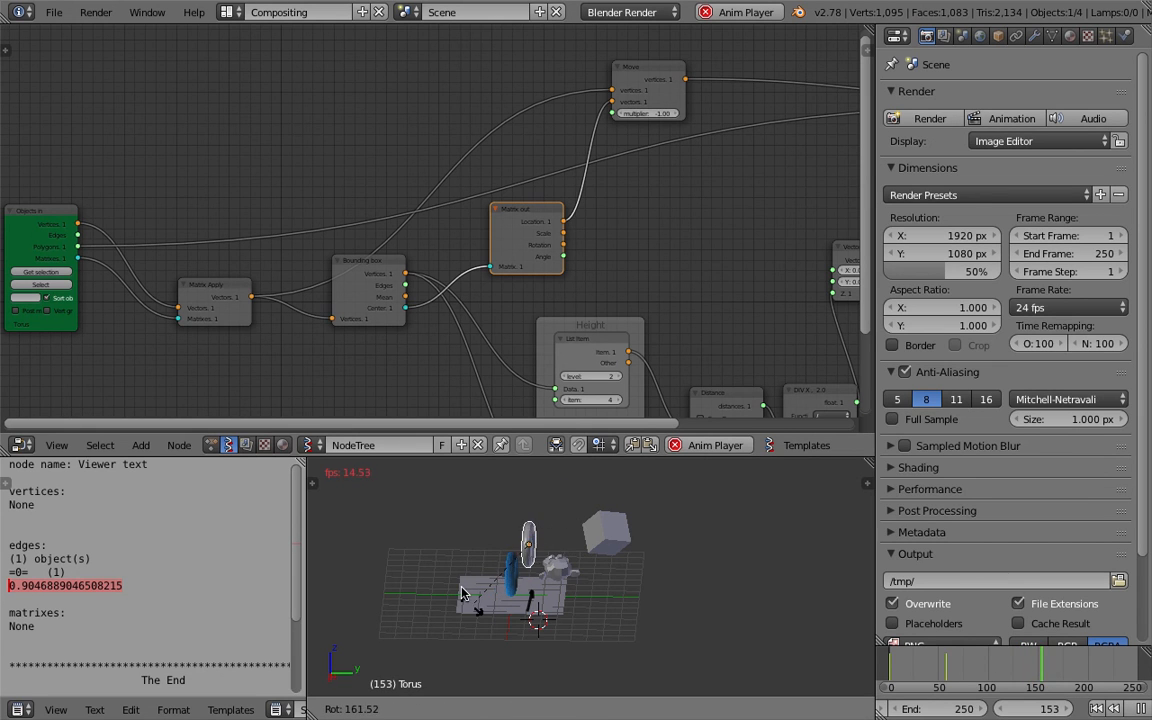
{"action": "left_click", "coordinate": [530, 594]}
{"action": "middle_click_drag", "start_coordinate": [530, 594], "coordinate": [708, 571]}
{"action": "scroll", "coordinate": [651, 553], "scroll_direction": "up", "scroll_amount": 3}
{"action": "left_click", "coordinate": [1141, 708]}
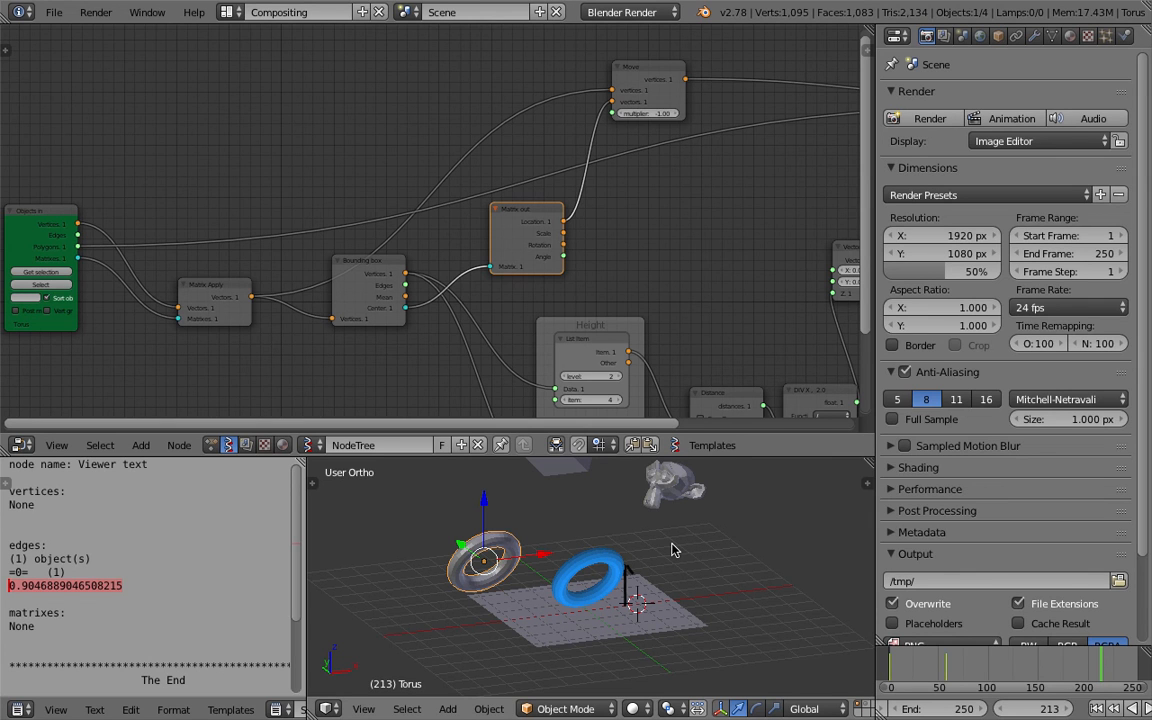
Enlarge the node editor area above the 3D viewport.
{"action": "middle_click_drag", "start_coordinate": [583, 574], "coordinate": [678, 548]}
{"action": "scroll", "coordinate": [589, 302], "scroll_direction": "down", "scroll_amount": 3}
{"action": "middle_click_drag", "start_coordinate": [622, 287], "coordinate": [457, 210]}
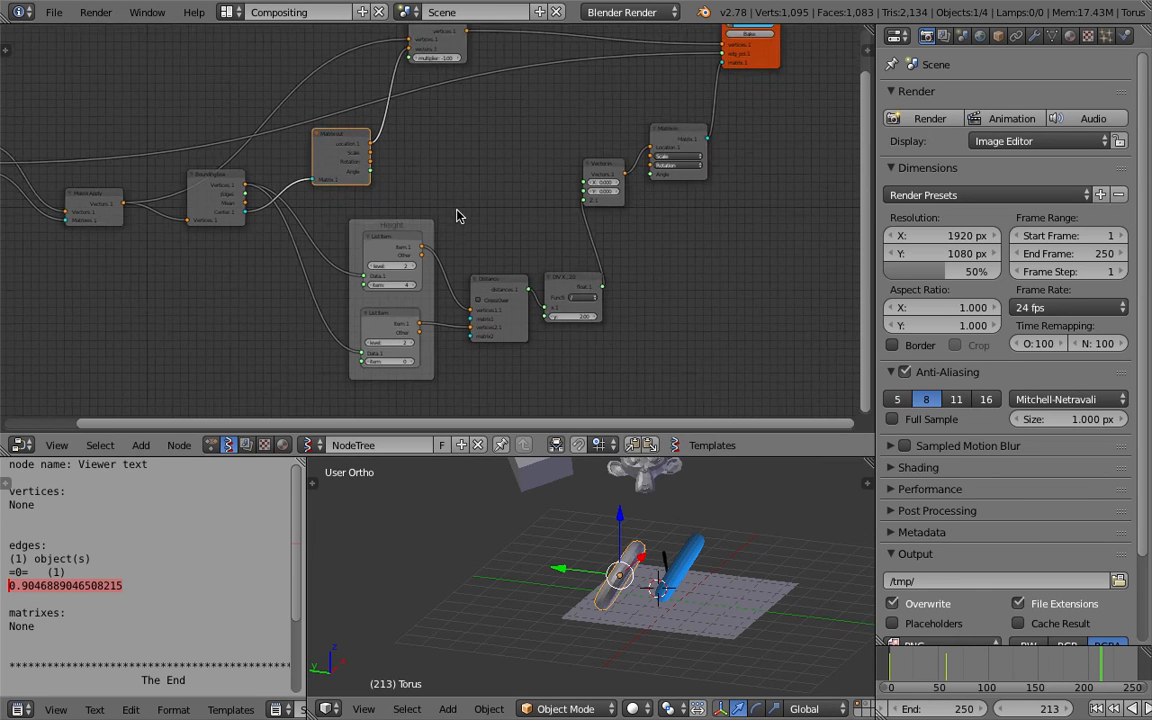
{"action": "scroll", "coordinate": [457, 216], "scroll_direction": "up", "scroll_amount": 1}
{"action": "left_click_drag", "start_coordinate": [725, 456], "coordinate": [722, 517]}
Move the Distance node closer to the Height group.
{"action": "middle_click_drag", "start_coordinate": [354, 212], "coordinate": [424, 247]}
{"action": "scroll", "coordinate": [357, 225], "scroll_direction": "up", "scroll_amount": 5}
{"action": "left_click_drag", "start_coordinate": [256, 217], "coordinate": [286, 324]}
{"action": "middle_click_drag", "start_coordinate": [374, 317], "coordinate": [355, 234]}
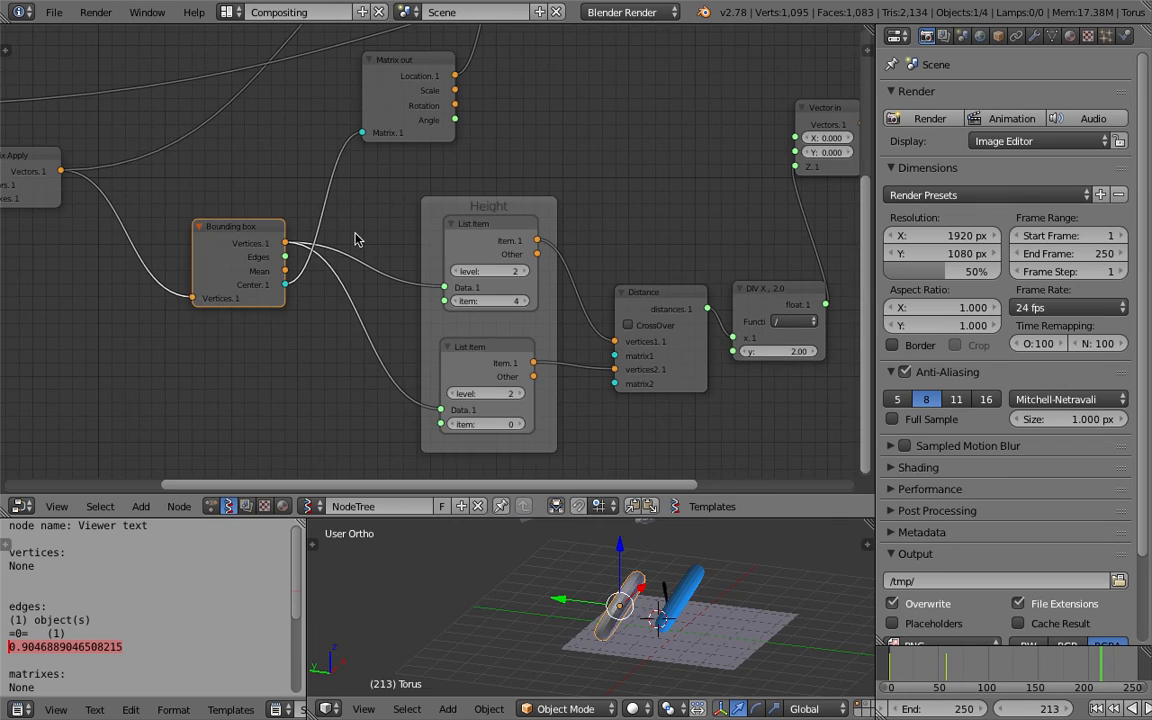
{"action": "scroll", "coordinate": [385, 236], "scroll_direction": "down", "scroll_amount": 1}
{"action": "left_click_drag", "start_coordinate": [473, 208], "coordinate": [427, 196]}
{"action": "mouse_move", "coordinate": [572, 561]}
{"action": "middle_mouse_down"}
{"action": "mouse_move", "coordinate": [621, 604]}
{"action": "mouse_move", "coordinate": [578, 585]}
{"action": "middle_mouse_up"}
{"action": "left_click_drag", "start_coordinate": [638, 300], "coordinate": [583, 258]}
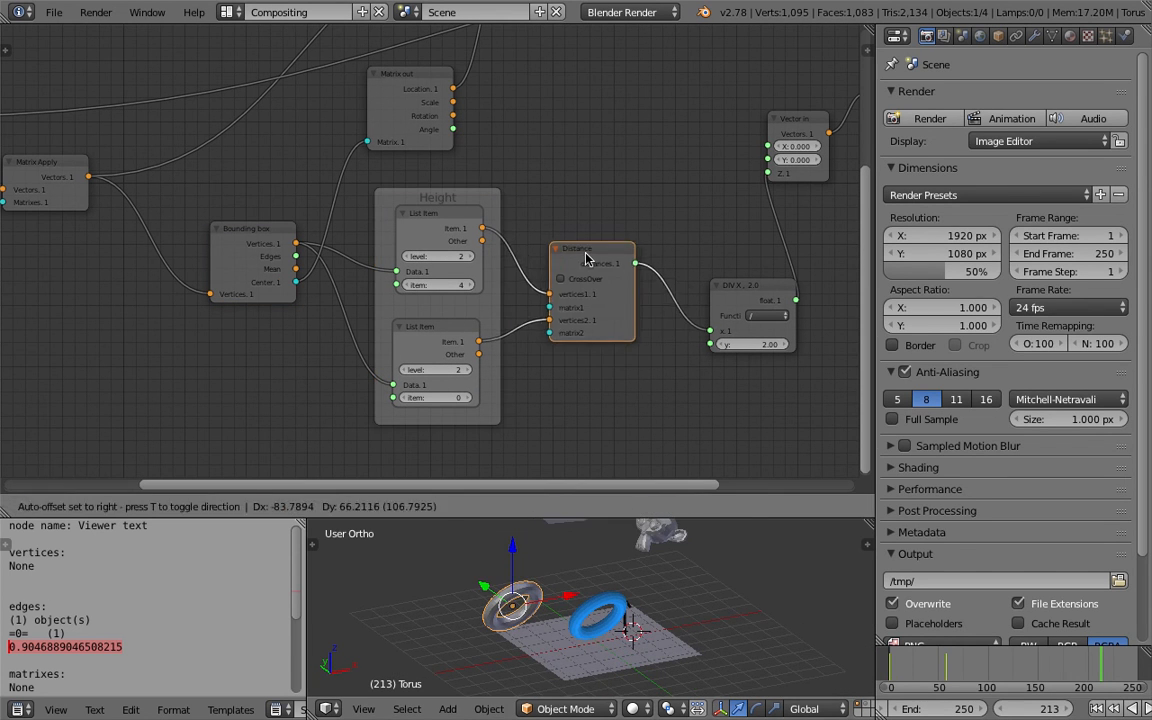
{"action": "middle_click_drag", "start_coordinate": [610, 575], "coordinate": [577, 597]}
{"action": "middle_click_drag", "start_coordinate": [678, 596], "coordinate": [614, 619]}
{"action": "middle_click_drag", "start_coordinate": [599, 266], "coordinate": [567, 298]}
Move the DIV node and maximize the node editor to full screen.
{"action": "scroll", "coordinate": [703, 312], "scroll_direction": "down", "scroll_amount": 3}
{"action": "left_click_drag", "start_coordinate": [688, 322], "coordinate": [650, 282]}
{"action": "left_click_drag", "start_coordinate": [875, 233], "coordinate": [972, 238]}
{"action": "middle_click_drag", "start_coordinate": [588, 164], "coordinate": [613, 217]}
{"action": "key", "text": "ctrl+space"}
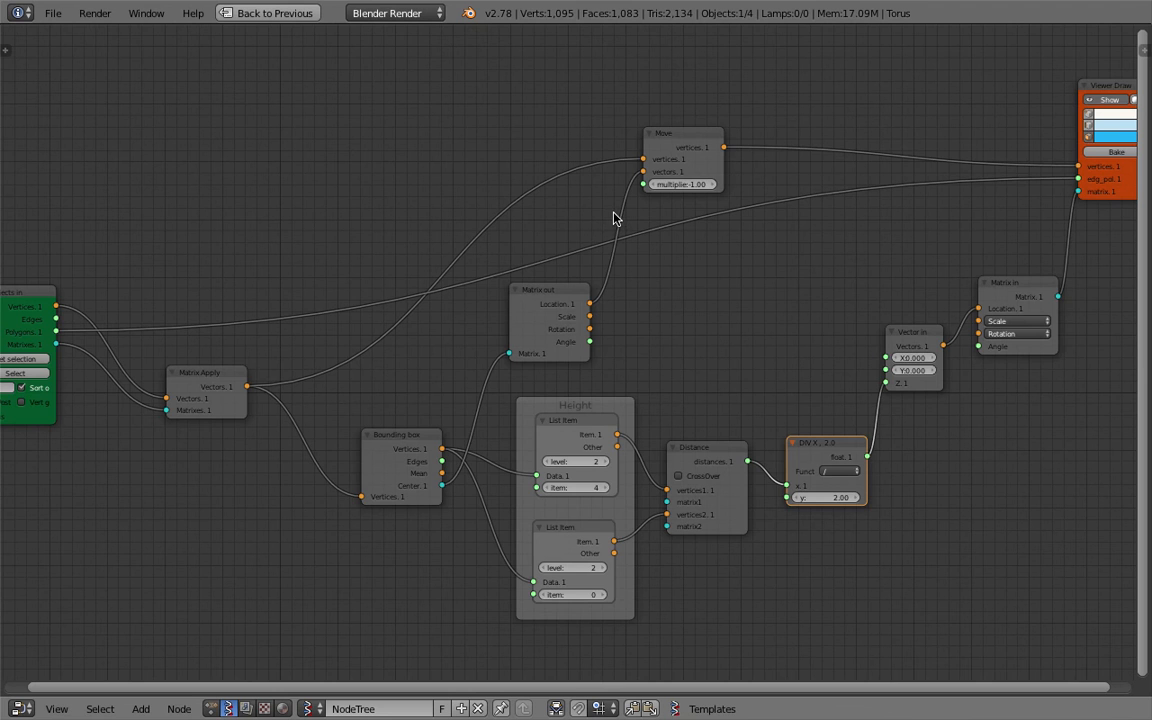
Rearrange the Matrix Apply, Bounding box, Matrix out, Height group, Distance and DIV nodes more compactly.
{"action": "scroll", "coordinate": [379, 220], "scroll_direction": "up", "scroll_amount": 2}
{"action": "left_click_drag", "start_coordinate": [98, 280], "coordinate": [129, 253]}
{"action": "left_click", "coordinate": [258, 362]}
{"action": "mouse_move", "coordinate": [258, 362]}
{"action": "left_mouse_down"}
{"action": "mouse_move", "coordinate": [226, 221]}
{"action": "mouse_move", "coordinate": [216, 225]}
{"action": "left_mouse_up"}
{"action": "middle_click_drag", "start_coordinate": [708, 109], "coordinate": [636, 140]}
{"action": "left_click_drag", "start_coordinate": [400, 451], "coordinate": [270, 349]}
{"action": "left_click_drag", "start_coordinate": [560, 419], "coordinate": [428, 413]}
{"action": "left_click_drag", "start_coordinate": [527, 318], "coordinate": [444, 335]}
{"action": "left_click_drag", "start_coordinate": [690, 461], "coordinate": [572, 461]}
{"action": "left_click_drag", "start_coordinate": [800, 460], "coordinate": [668, 473]}
{"action": "scroll", "coordinate": [597, 386], "scroll_direction": "up", "scroll_amount": 1}
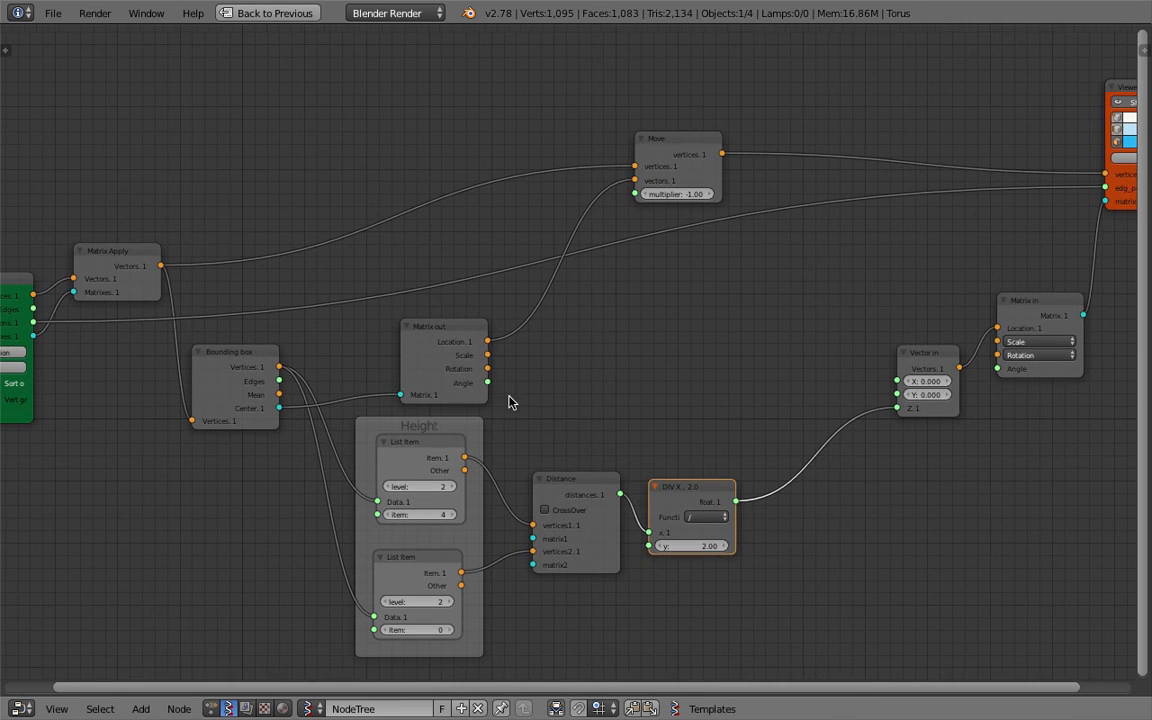
Adjust the positions of the Bounding box, Matrix out, Matrix Apply and Move nodes.
{"action": "left_click_drag", "start_coordinate": [263, 362], "coordinate": [411, 373]}
{"action": "left_click_drag", "start_coordinate": [505, 335], "coordinate": [522, 326]}
{"action": "mouse_move", "coordinate": [185, 249]}
{"action": "left_mouse_down"}
{"action": "mouse_move", "coordinate": [217, 235]}
{"action": "mouse_move", "coordinate": [201, 241]}
{"action": "left_mouse_up"}
{"action": "middle_click_drag", "start_coordinate": [651, 180], "coordinate": [618, 185]}
{"action": "left_click_drag", "start_coordinate": [703, 156], "coordinate": [660, 158]}
{"action": "middle_click_drag", "start_coordinate": [715, 186], "coordinate": [713, 247]}
{"action": "scroll", "coordinate": [652, 279], "scroll_direction": "down", "scroll_amount": 4}
{"action": "scroll", "coordinate": [605, 240], "scroll_direction": "up", "scroll_amount": 2}
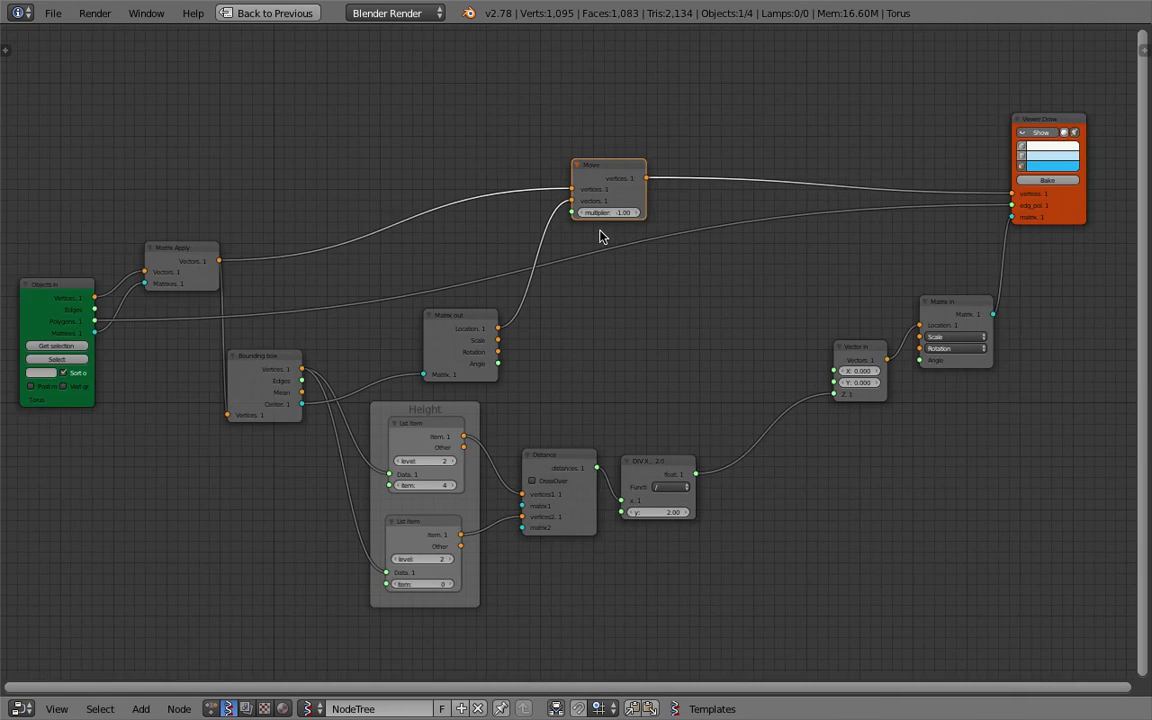
Move the DIV, Vector in, Matrix in, Viewer Draw and Move nodes into a tidier layout.
{"action": "left_click_drag", "start_coordinate": [703, 474], "coordinate": [704, 442]}
{"action": "left_click_drag", "start_coordinate": [940, 345], "coordinate": [817, 383]}
{"action": "left_click", "coordinate": [1037, 299]}
{"action": "left_click_drag", "start_coordinate": [1037, 294], "coordinate": [917, 330]}
{"action": "middle_click_drag", "start_coordinate": [965, 242], "coordinate": [924, 277]}
{"action": "mouse_move", "coordinate": [1111, 114]}
{"action": "left_mouse_down"}
{"action": "mouse_move", "coordinate": [982, 173]}
{"action": "mouse_move", "coordinate": [983, 192]}
{"action": "left_mouse_up"}
{"action": "middle_click_drag", "start_coordinate": [619, 214], "coordinate": [685, 172]}
{"action": "scroll", "coordinate": [668, 208], "scroll_direction": "down", "scroll_amount": 2}
{"action": "scroll", "coordinate": [672, 214], "scroll_direction": "up", "scroll_amount": 1}
{"action": "middle_click_drag", "start_coordinate": [677, 250], "coordinate": [683, 232]}
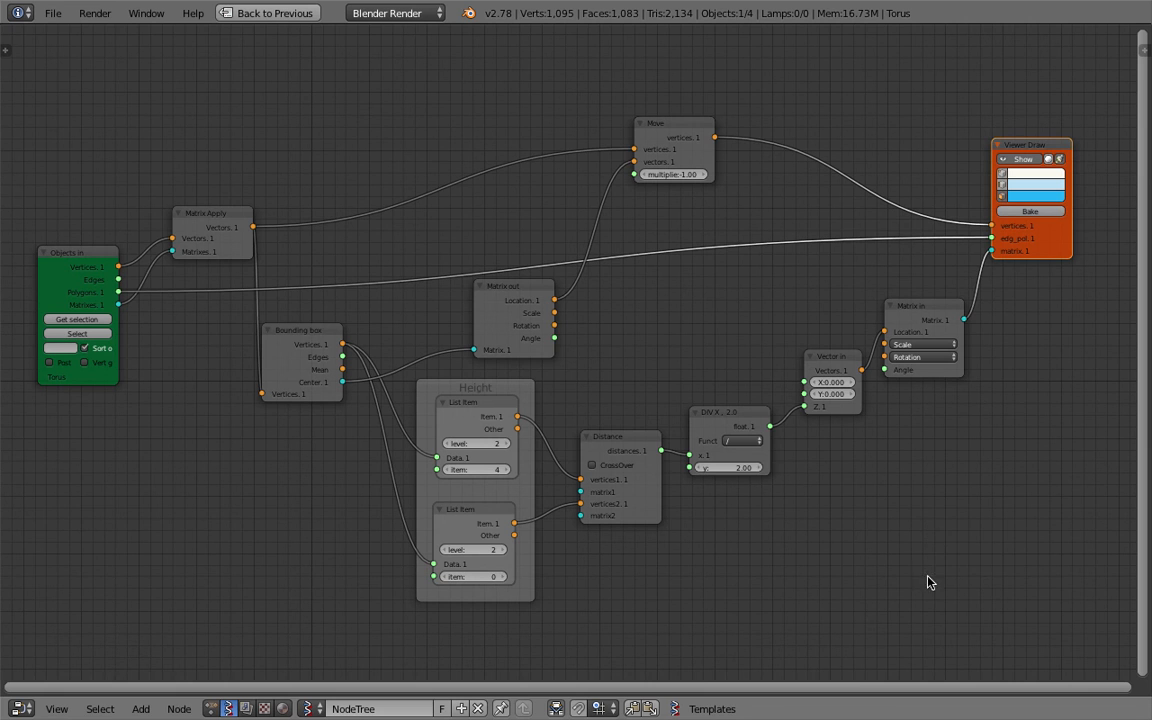
Sketch an annotation of Suzanne inside its bounding box on the ground, marking its height as two halves of 1/2.
{"action": "mouse_move", "coordinate": [916, 548]}
{"action": "left_mouse_down"}
{"action": "mouse_move", "coordinate": [995, 545]}
{"action": "mouse_move", "coordinate": [920, 591]}
{"action": "mouse_move", "coordinate": [940, 505]}
{"action": "mouse_move", "coordinate": [1008, 556]}
{"action": "mouse_move", "coordinate": [995, 568]}
{"action": "left_mouse_up"}
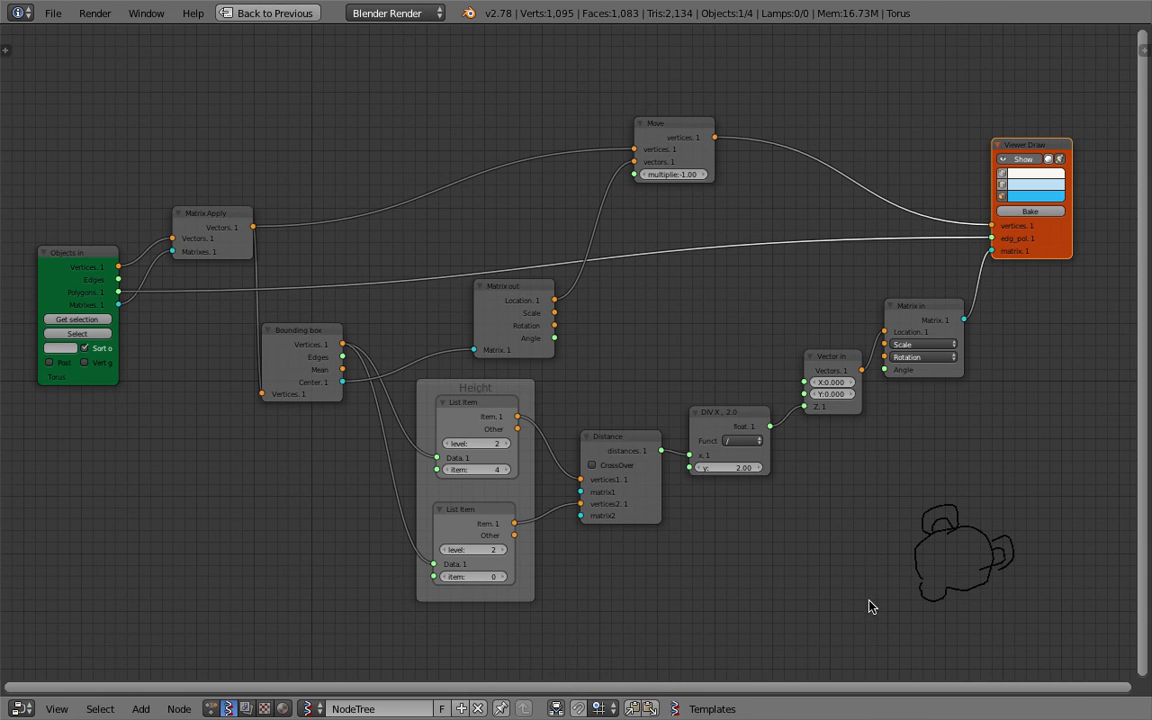
{"action": "left_click_drag", "start_coordinate": [852, 599], "coordinate": [1040, 601]}
{"action": "mouse_move", "coordinate": [895, 602]}
{"action": "left_mouse_down"}
{"action": "mouse_move", "coordinate": [878, 615]}
{"action": "mouse_move", "coordinate": [920, 620]}
{"action": "left_mouse_up"}
{"action": "mouse_move", "coordinate": [970, 606]}
{"action": "left_mouse_down"}
{"action": "mouse_move", "coordinate": [952, 618]}
{"action": "mouse_move", "coordinate": [982, 634]}
{"action": "left_mouse_up"}
{"action": "left_click_drag", "start_coordinate": [934, 547], "coordinate": [977, 563]}
{"action": "left_click_drag", "start_coordinate": [897, 497], "coordinate": [897, 598]}
{"action": "mouse_move", "coordinate": [897, 496]}
{"action": "left_mouse_down"}
{"action": "mouse_move", "coordinate": [1024, 497]}
{"action": "mouse_move", "coordinate": [1018, 601]}
{"action": "left_mouse_up"}
{"action": "mouse_move", "coordinate": [1066, 490]}
{"action": "left_mouse_down"}
{"action": "mouse_move", "coordinate": [1066, 545]}
{"action": "mouse_move", "coordinate": [1097, 544]}
{"action": "mouse_move", "coordinate": [1074, 603]}
{"action": "mouse_move", "coordinate": [1086, 588]}
{"action": "left_mouse_up"}
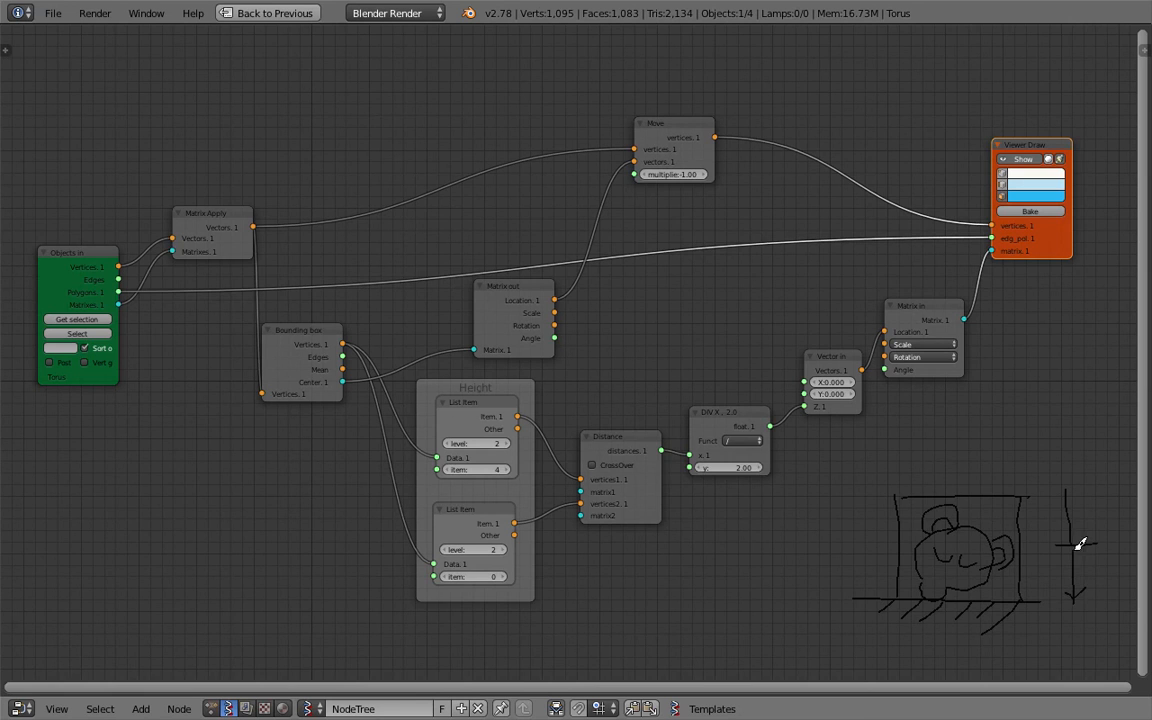
{"action": "left_click_drag", "start_coordinate": [1083, 531], "coordinate": [1074, 543]}
{"action": "mouse_move", "coordinate": [1065, 490]}
{"action": "left_mouse_down"}
{"action": "mouse_move", "coordinate": [1058, 499]}
{"action": "mouse_move", "coordinate": [1093, 498]}
{"action": "mouse_move", "coordinate": [1101, 532]}
{"action": "left_mouse_up"}
{"action": "left_click_drag", "start_coordinate": [1104, 576], "coordinate": [1114, 589]}
{"action": "left_click_drag", "start_coordinate": [861, 600], "coordinate": [850, 621]}
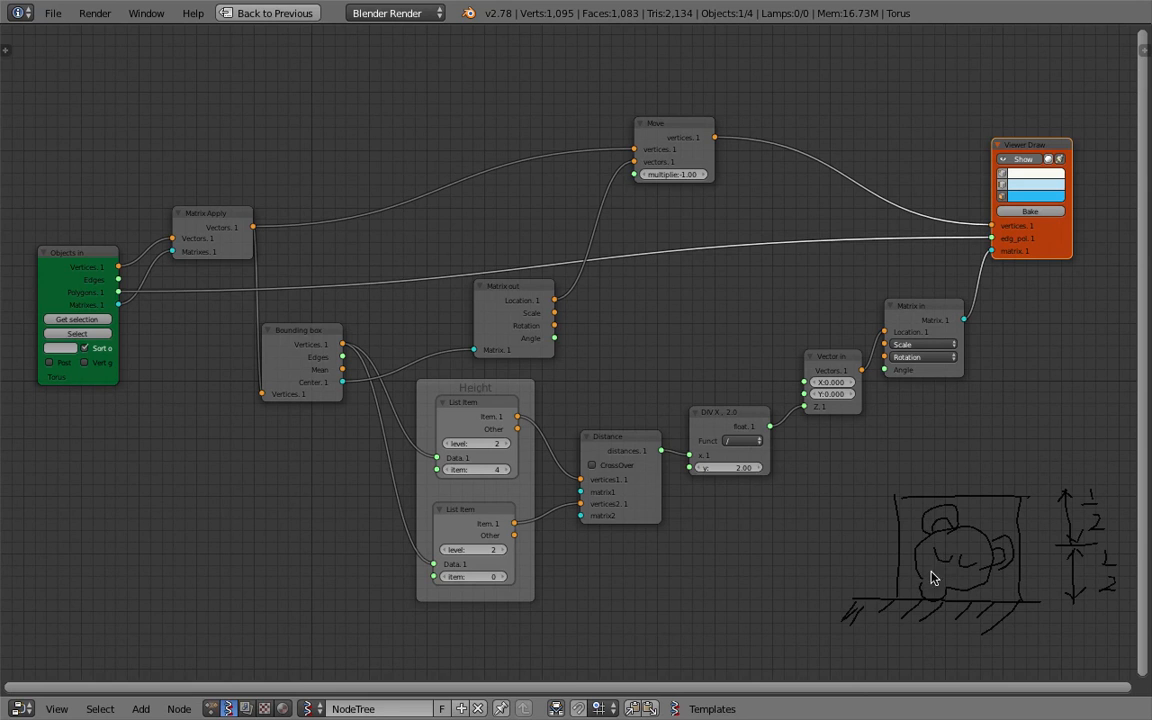